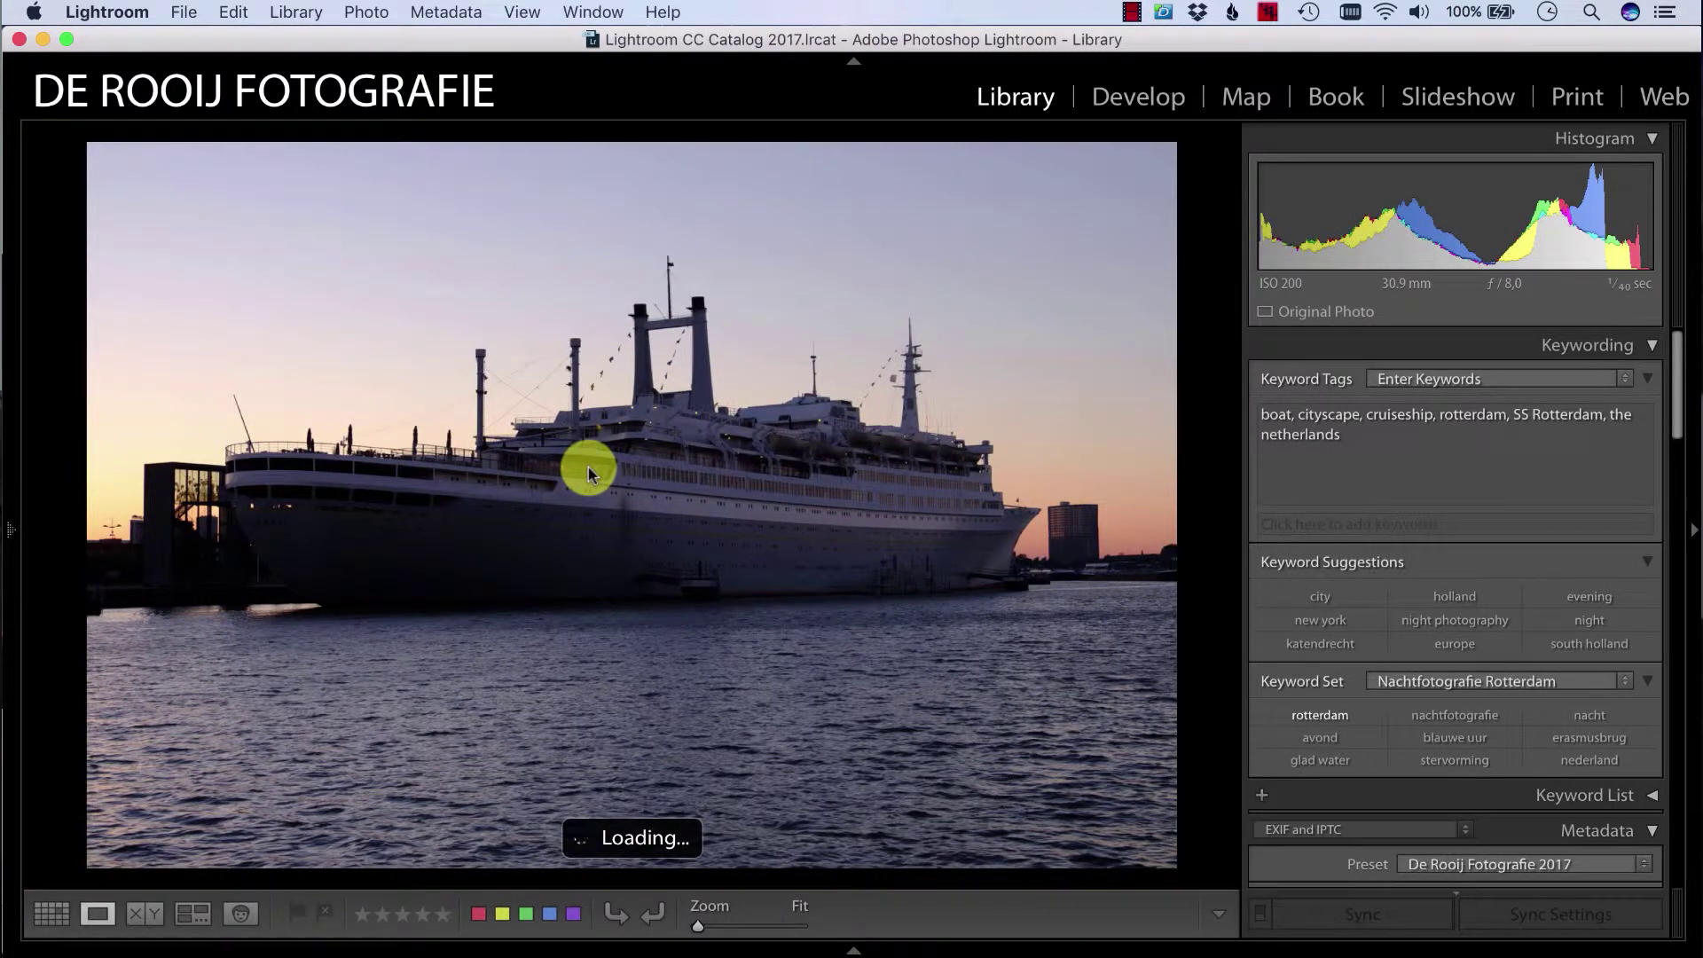
Compare the three bracketed exposures of the ship one by one at full view, and return to the thumbnail grid
{"action": "key", "text": "Right"}
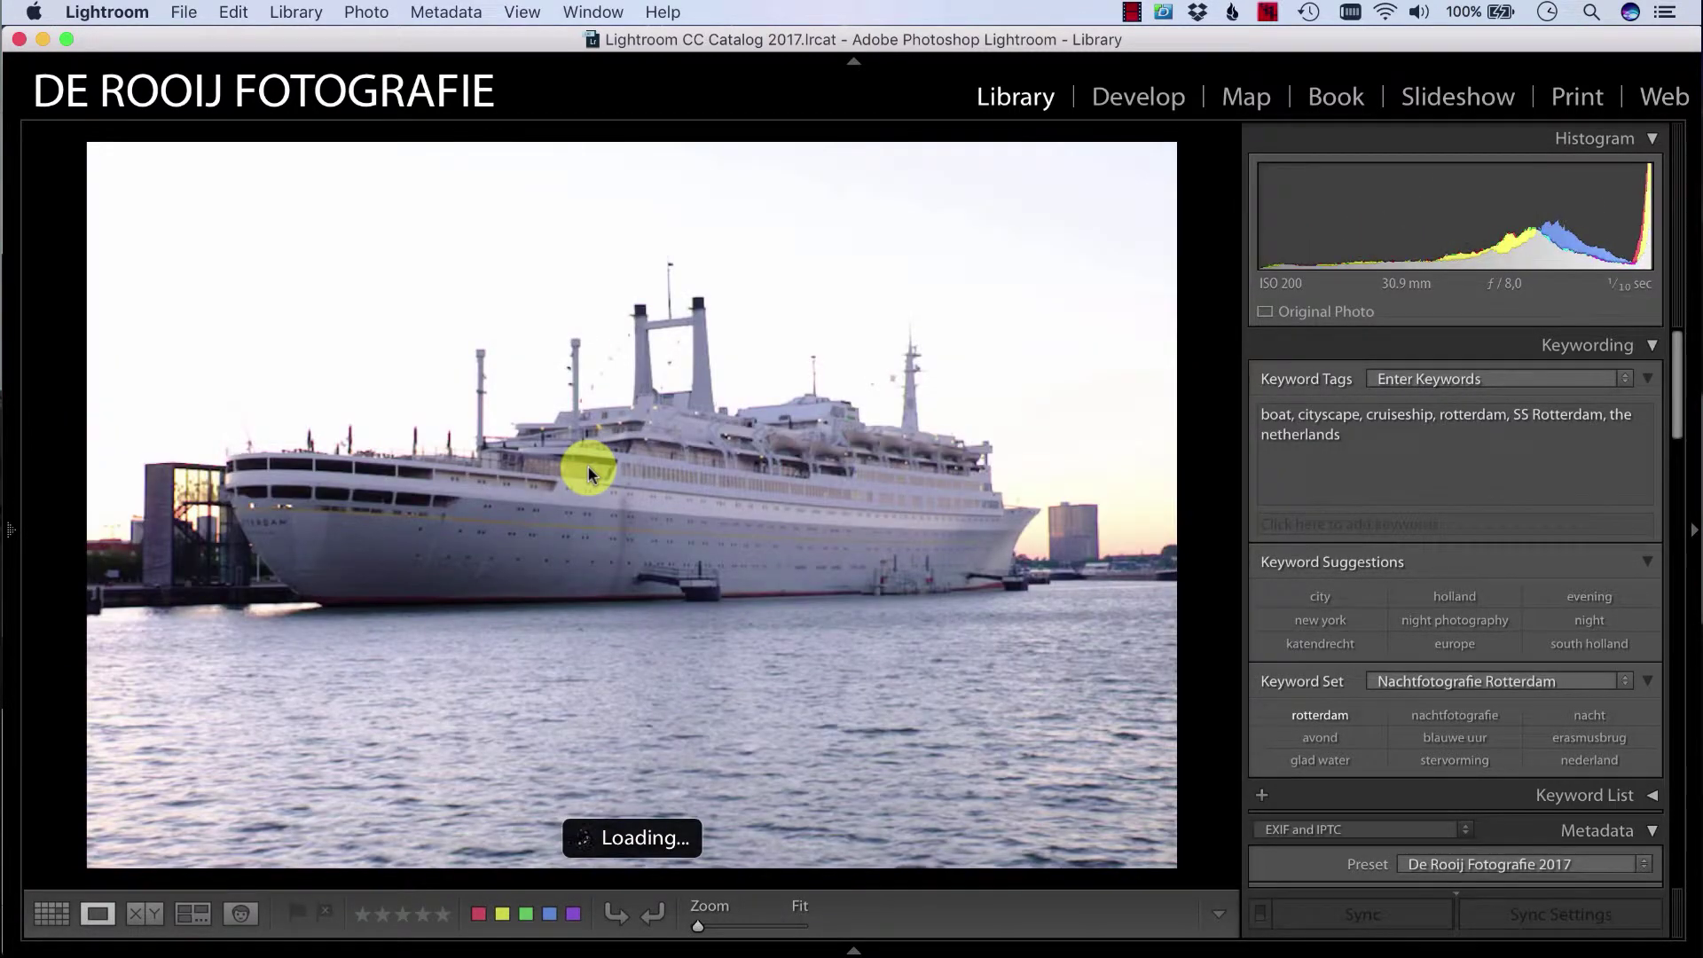
{"action": "key", "text": "Right"}
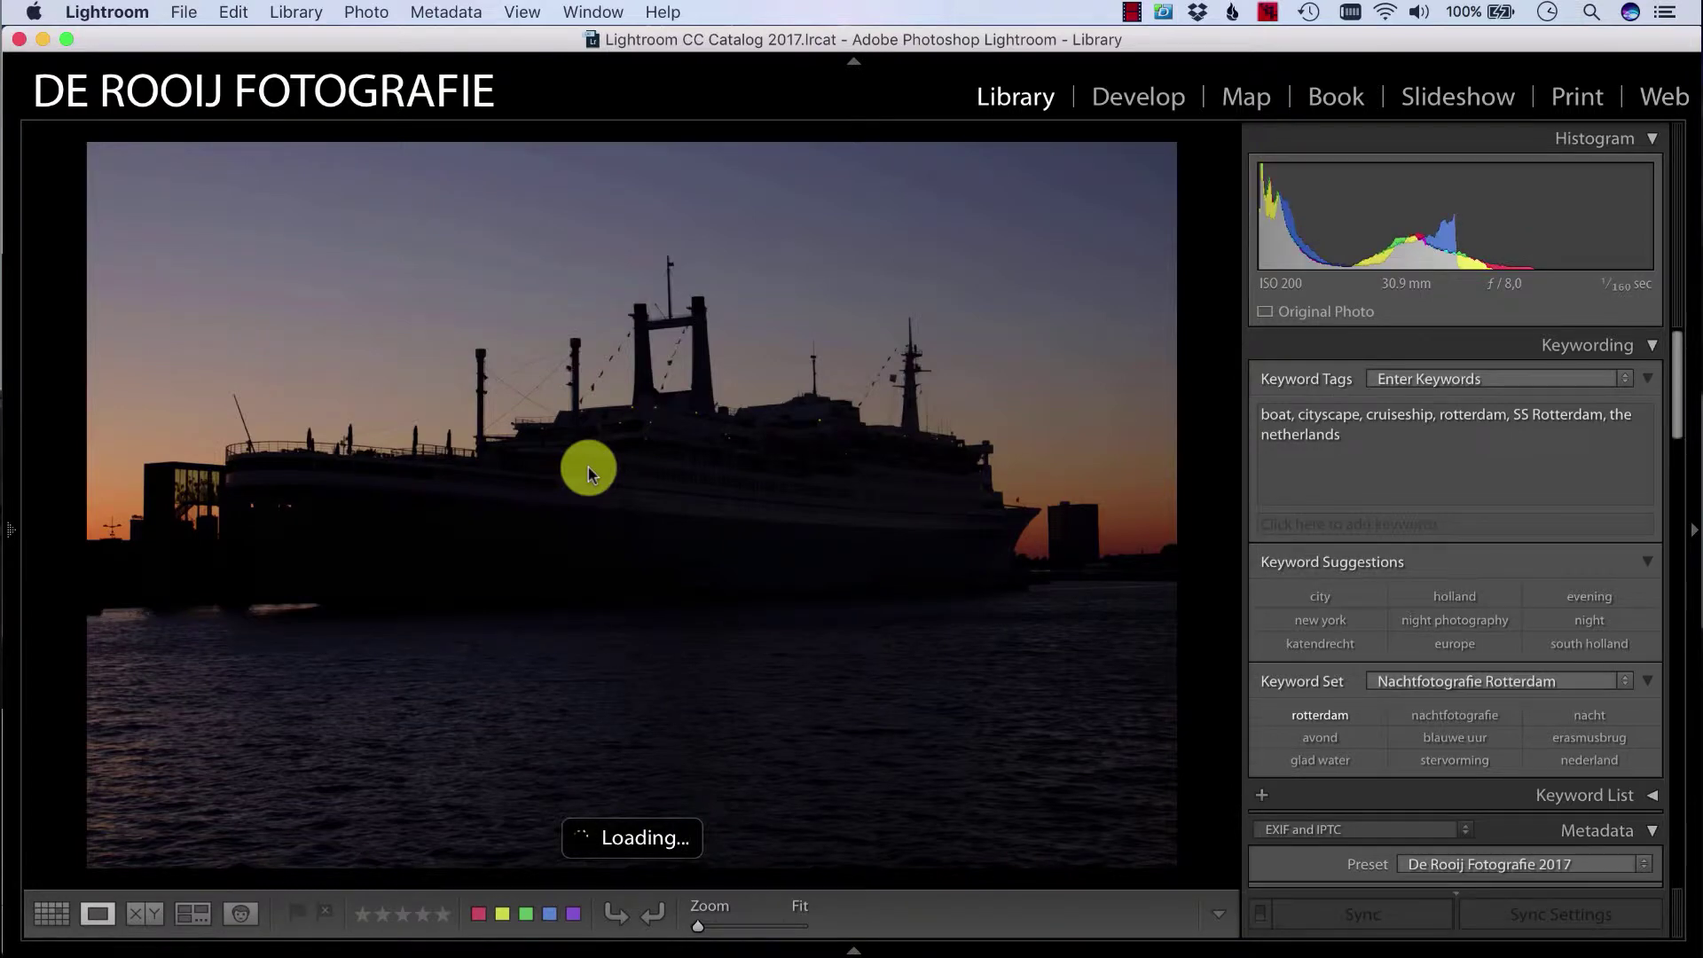
{"action": "key", "text": "Left"}
{"action": "key", "text": "Left"}
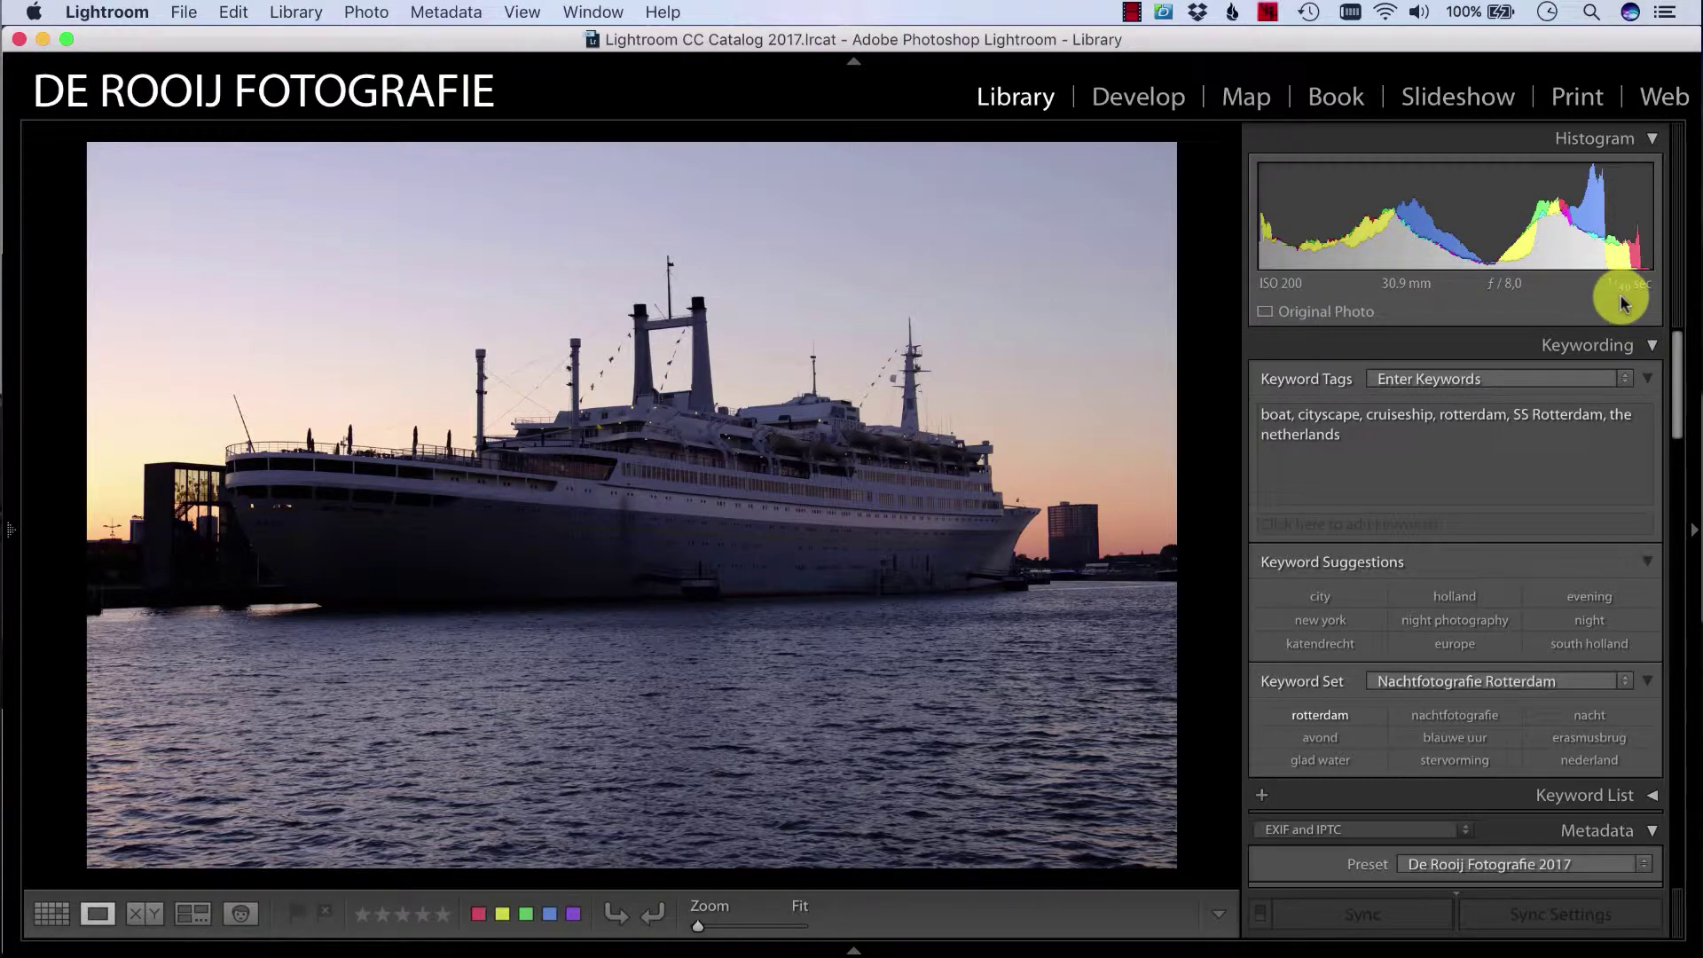
{"action": "key", "text": "Right"}
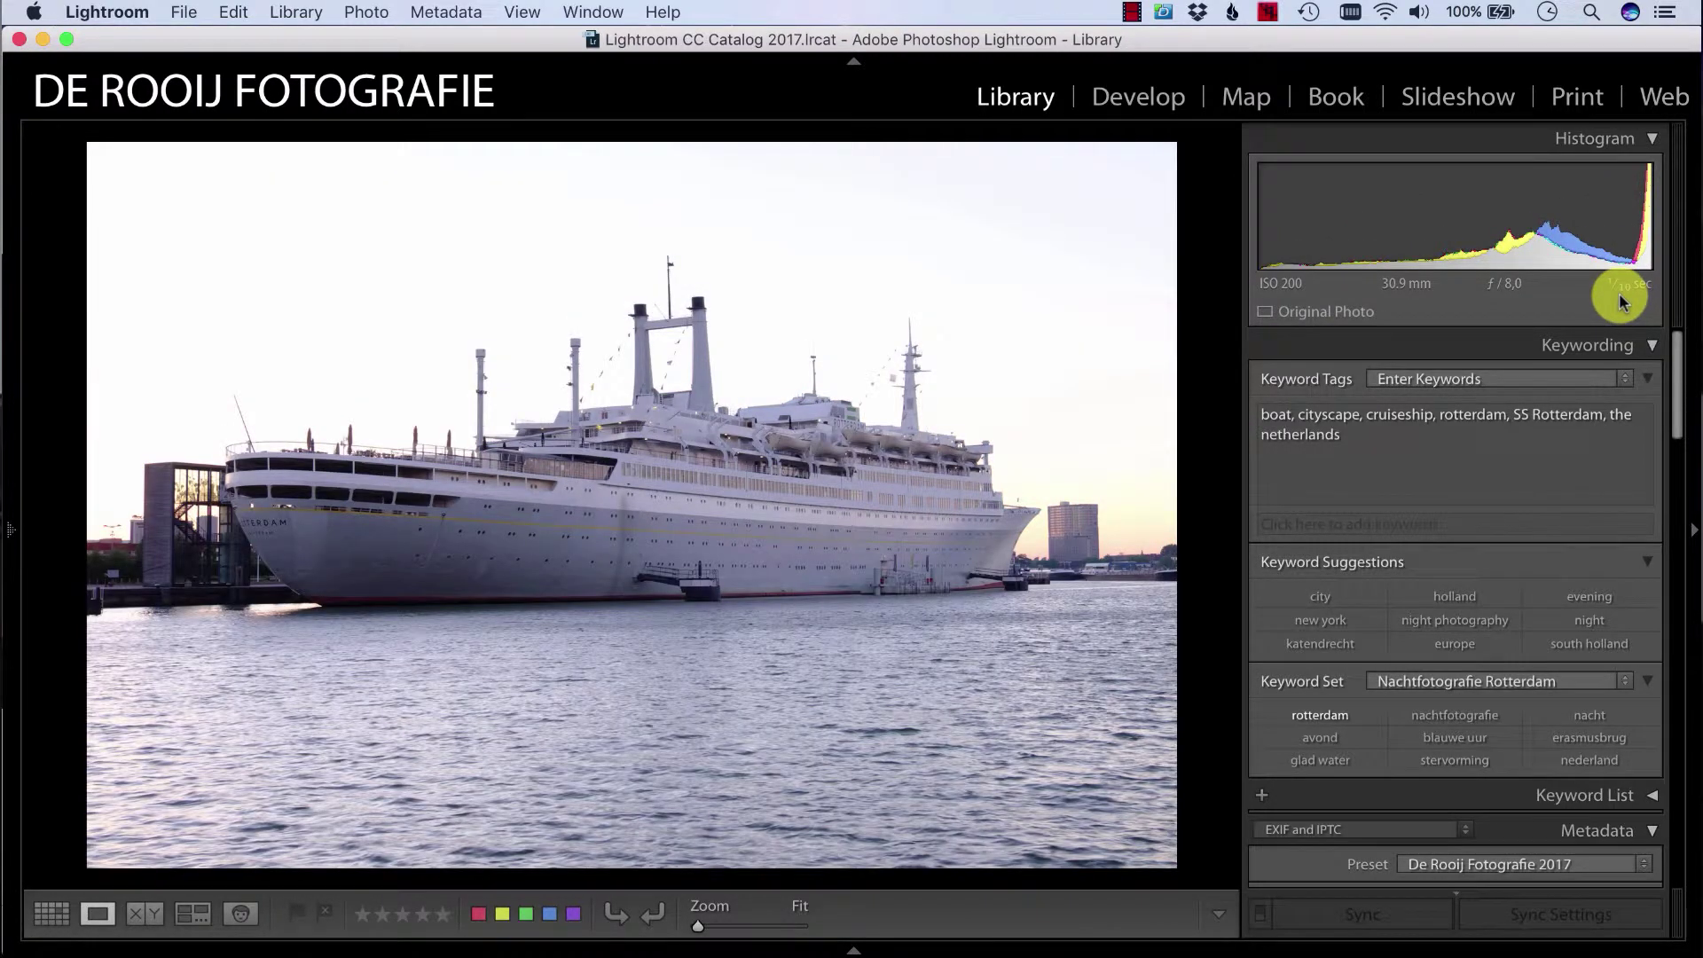
{"action": "key", "text": "Right"}
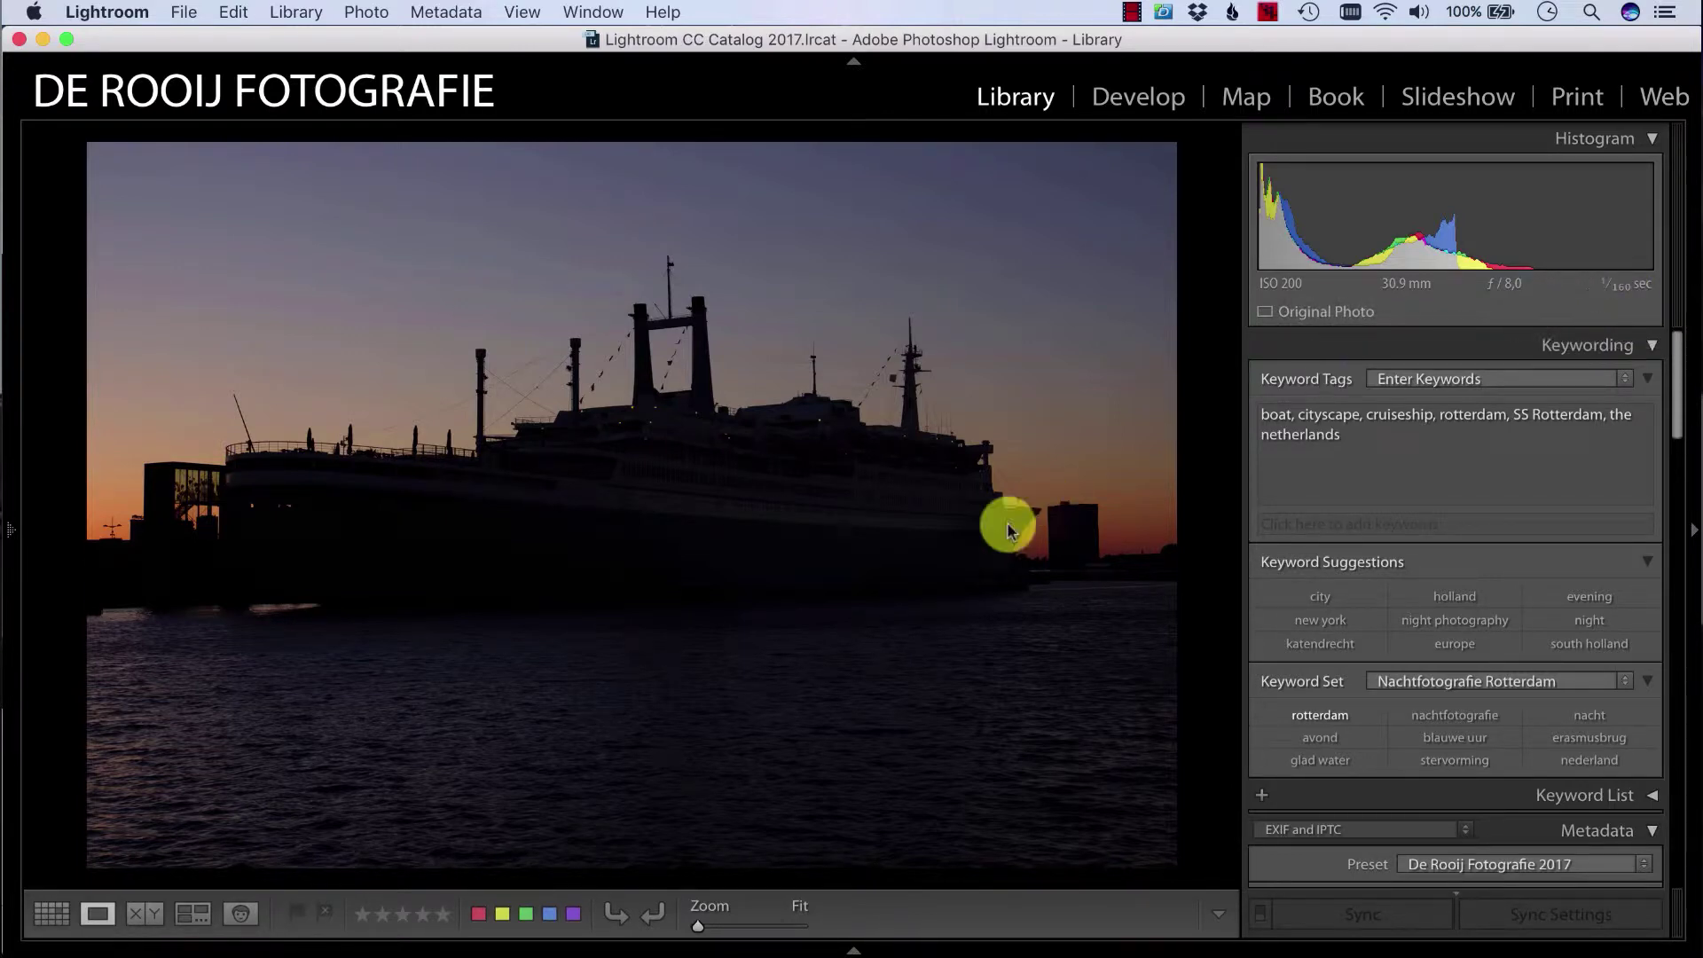
{"action": "key", "text": "Right"}
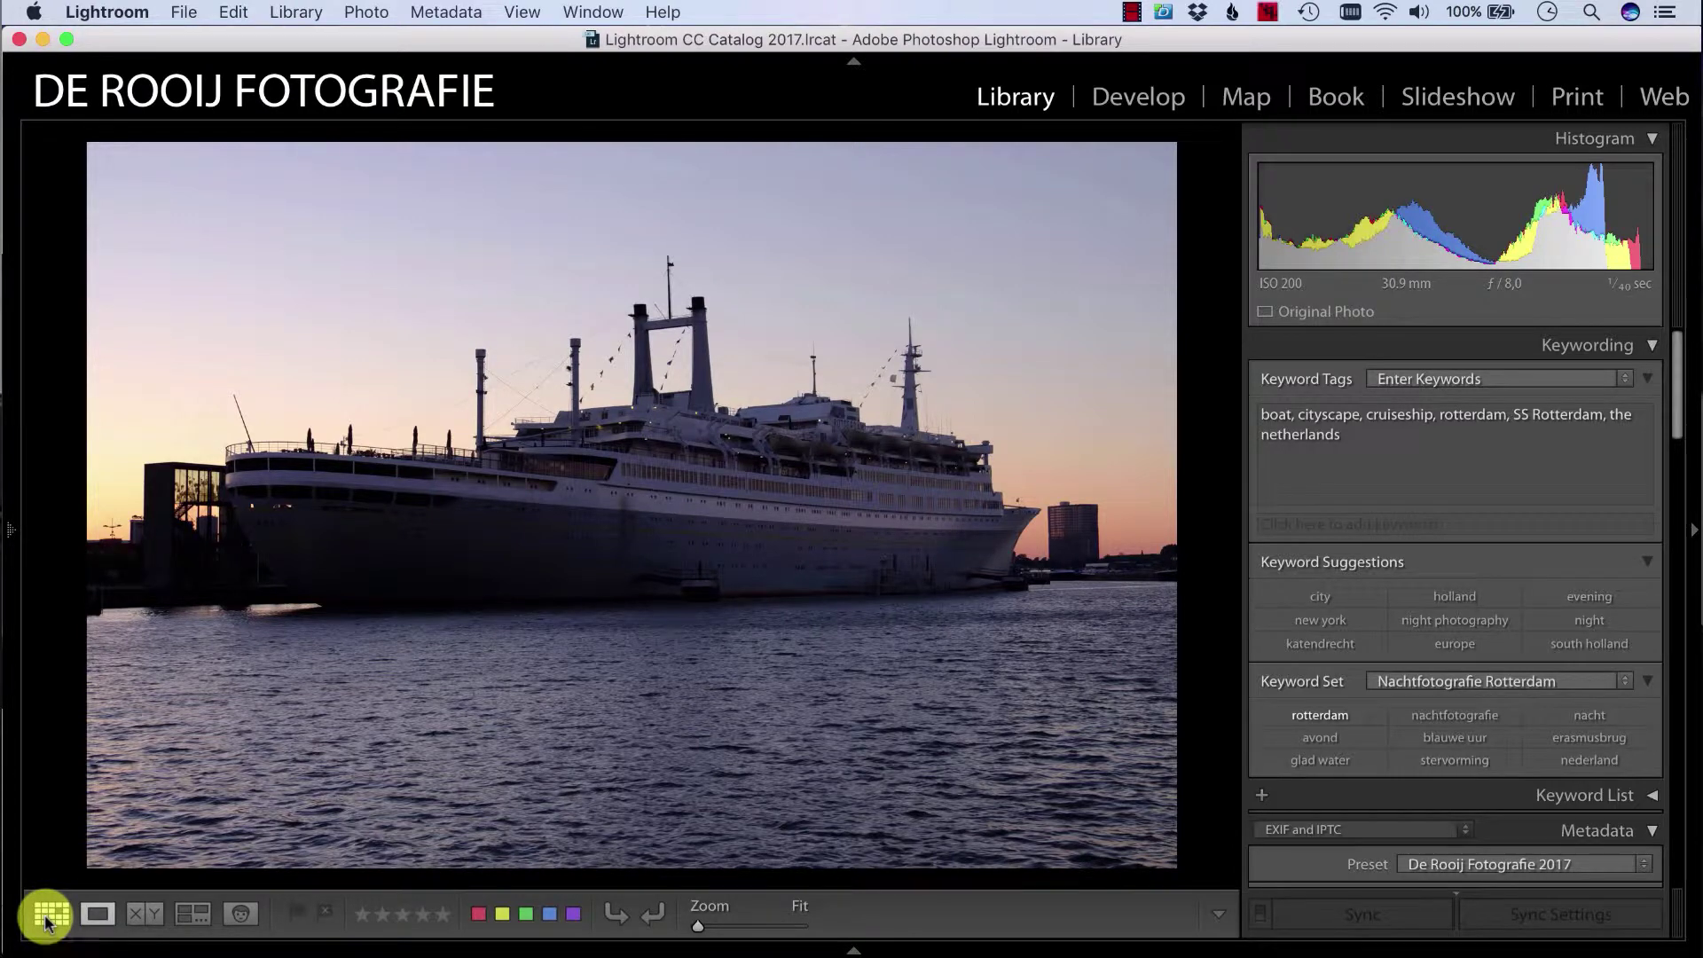
{"action": "left_click", "coordinate": [49, 915]}
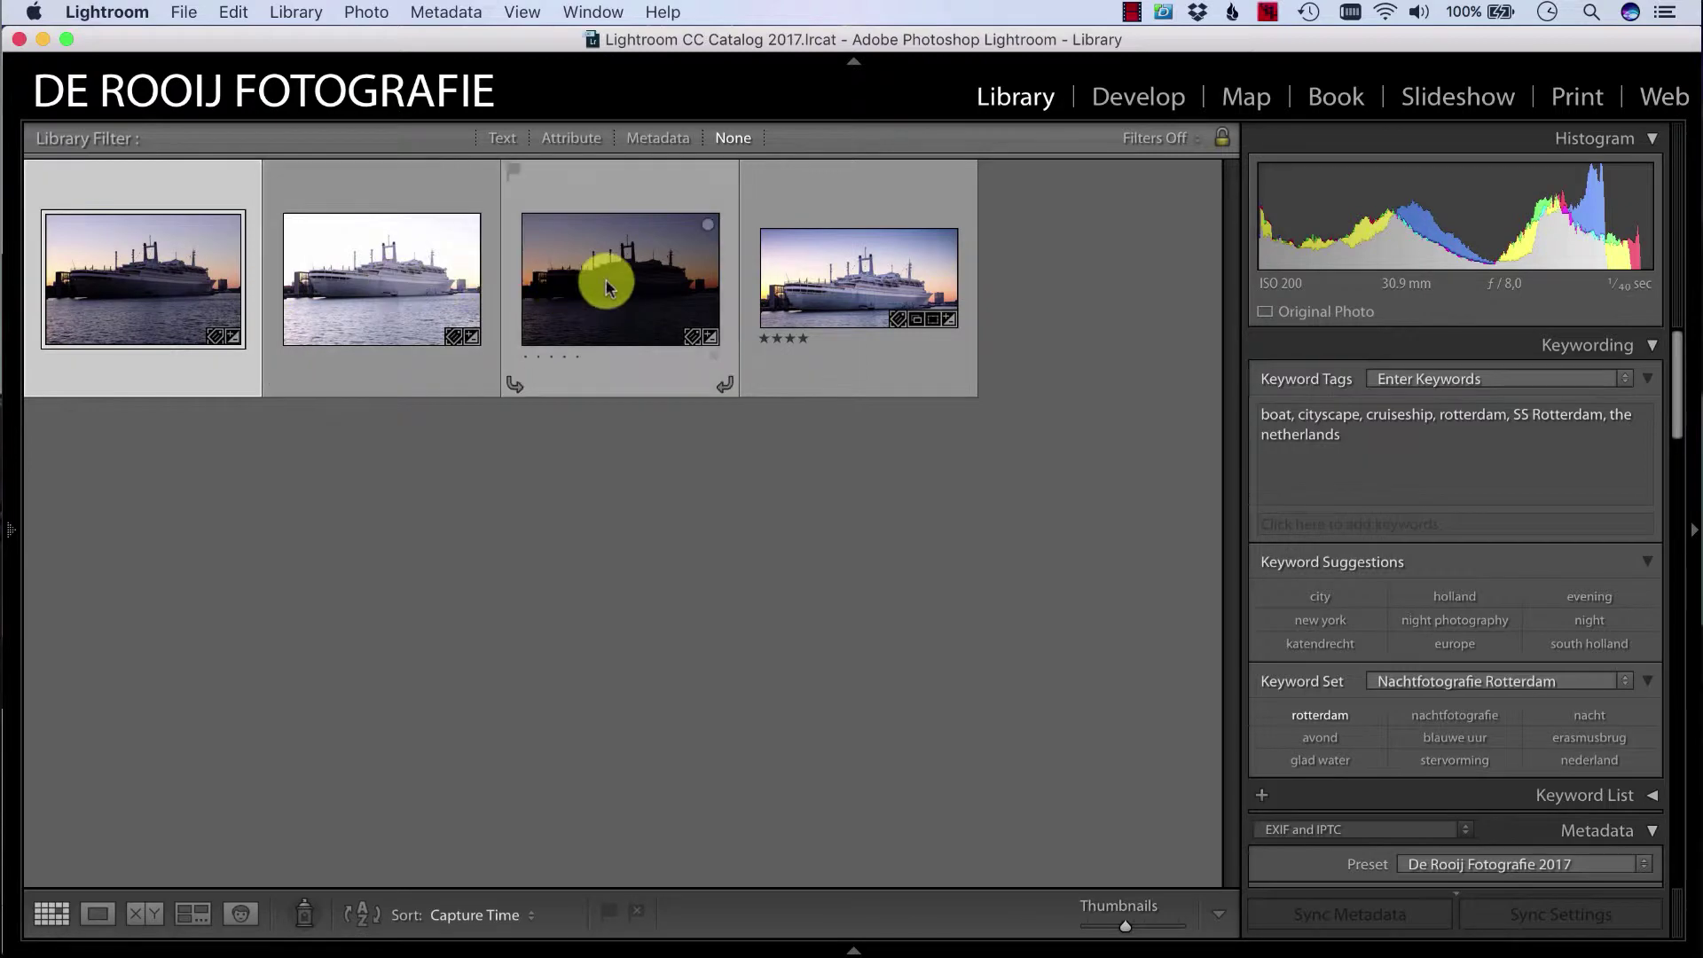
Hide the history and collections sidebar in the Develop module and return to the Library
{"action": "left_click", "coordinate": [1126, 98]}
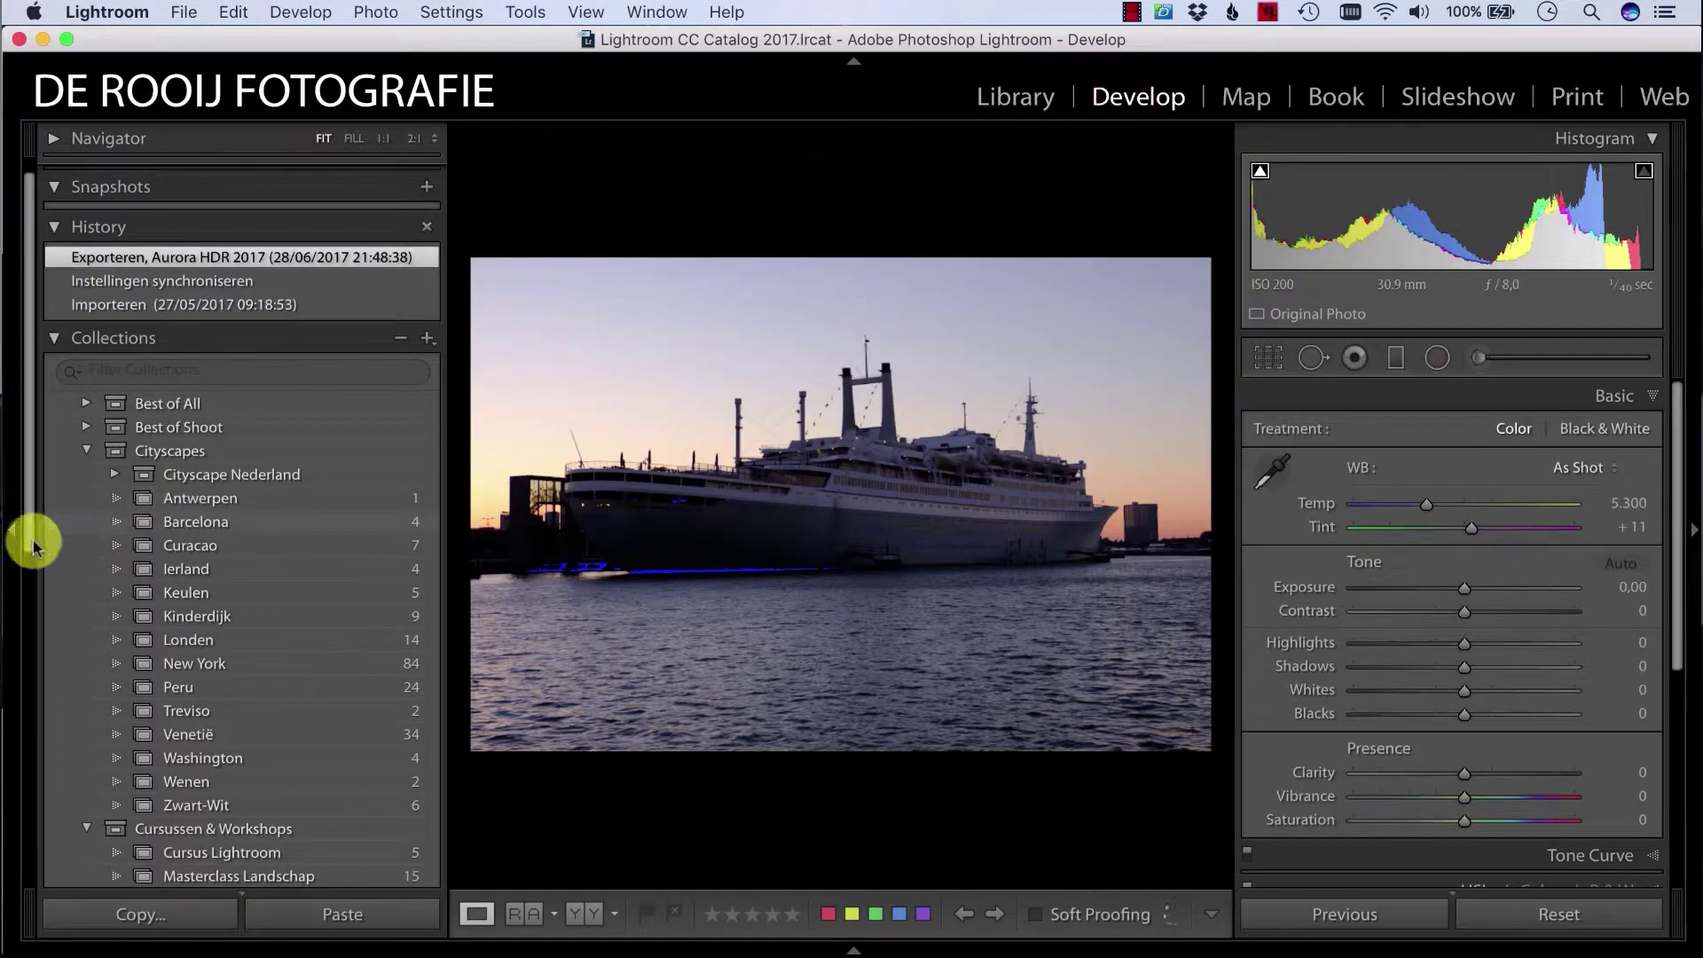
{"action": "left_click", "coordinate": [11, 533]}
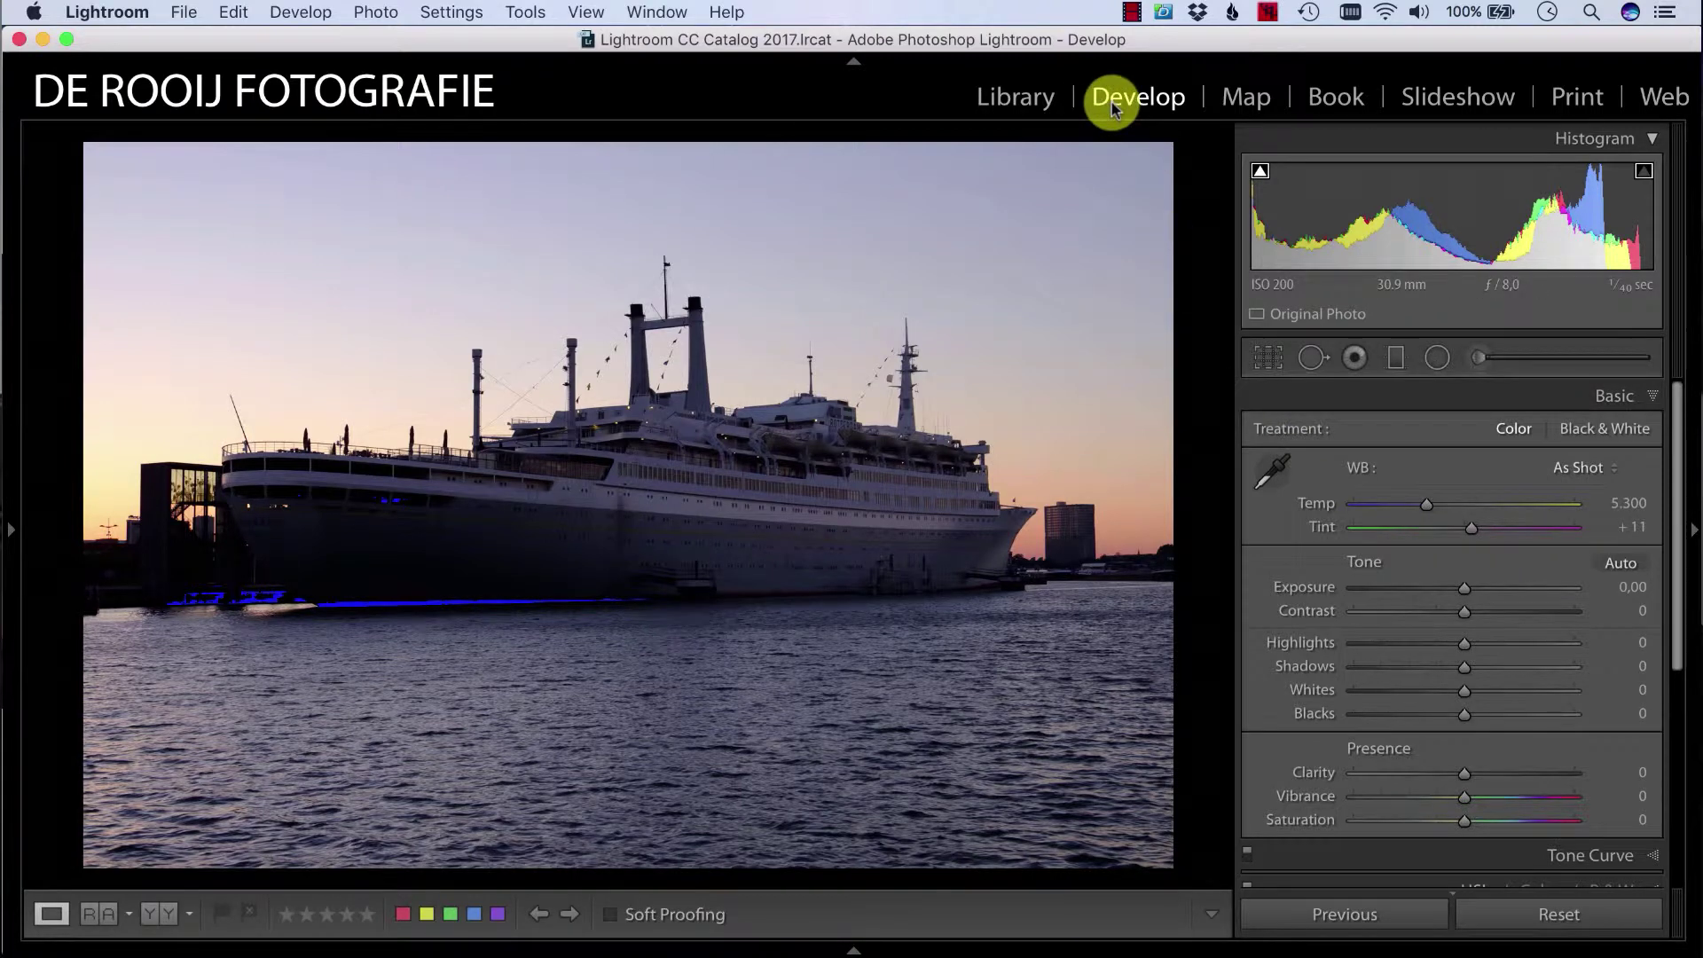
{"action": "left_click", "coordinate": [1042, 99]}
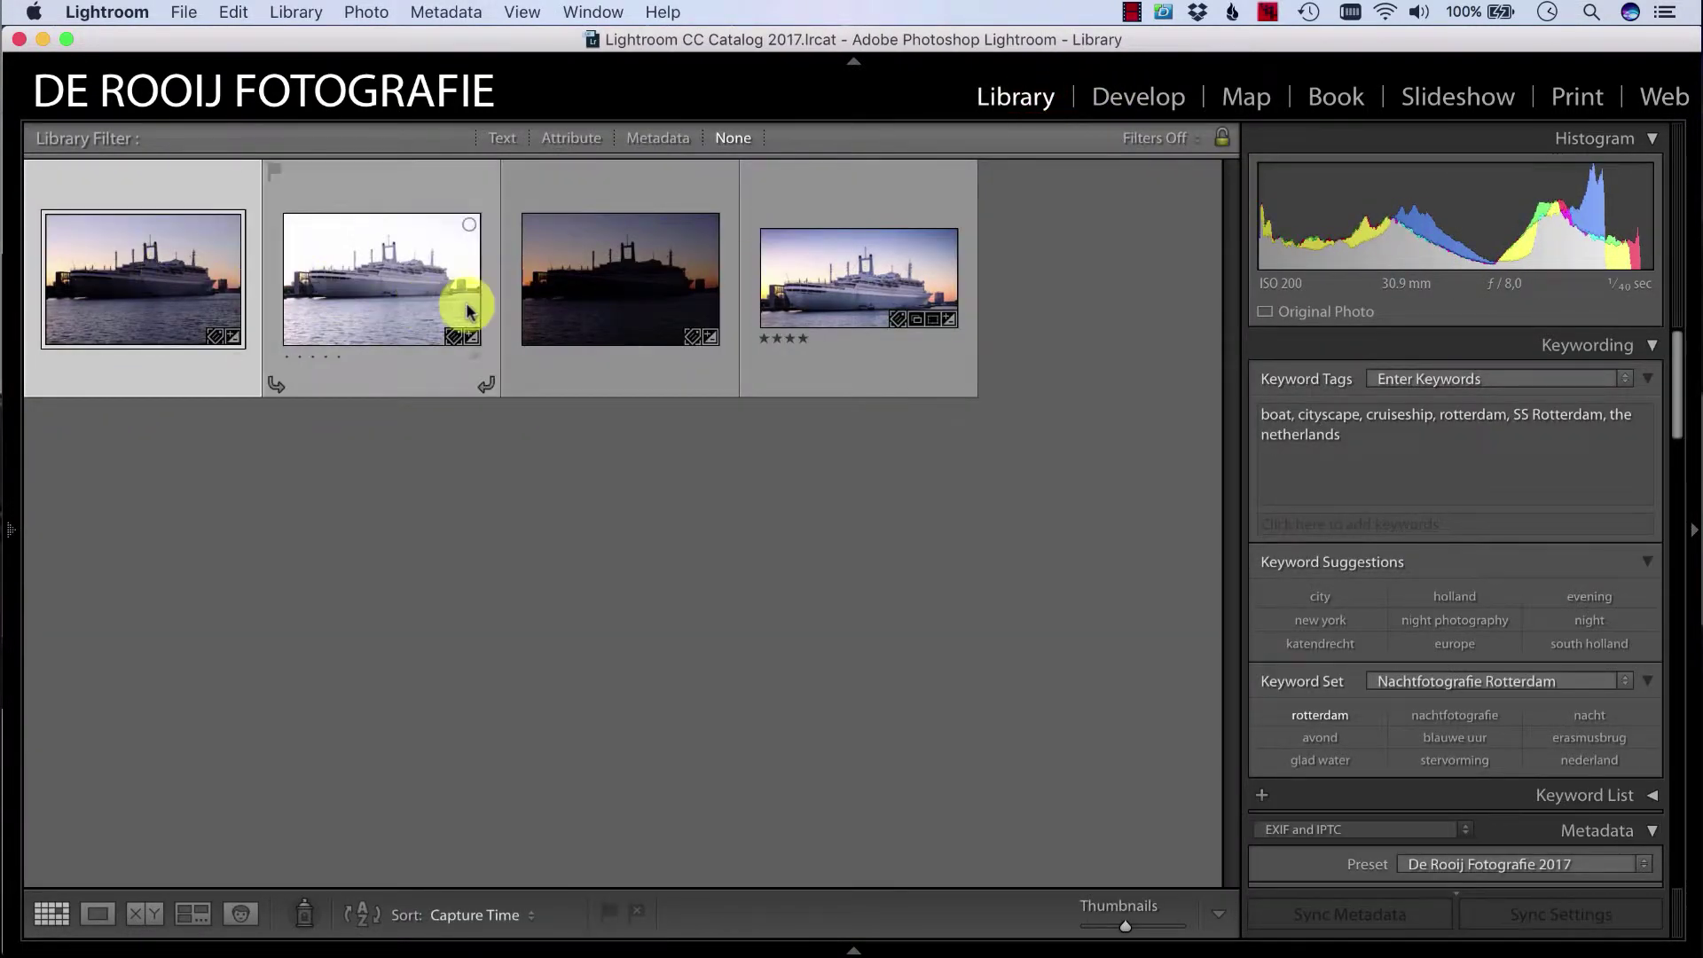
Select the three bracketed ship exposures and start an HDR Photo Merge
{"action": "left_click", "coordinate": [562, 316], "text": "shift"}
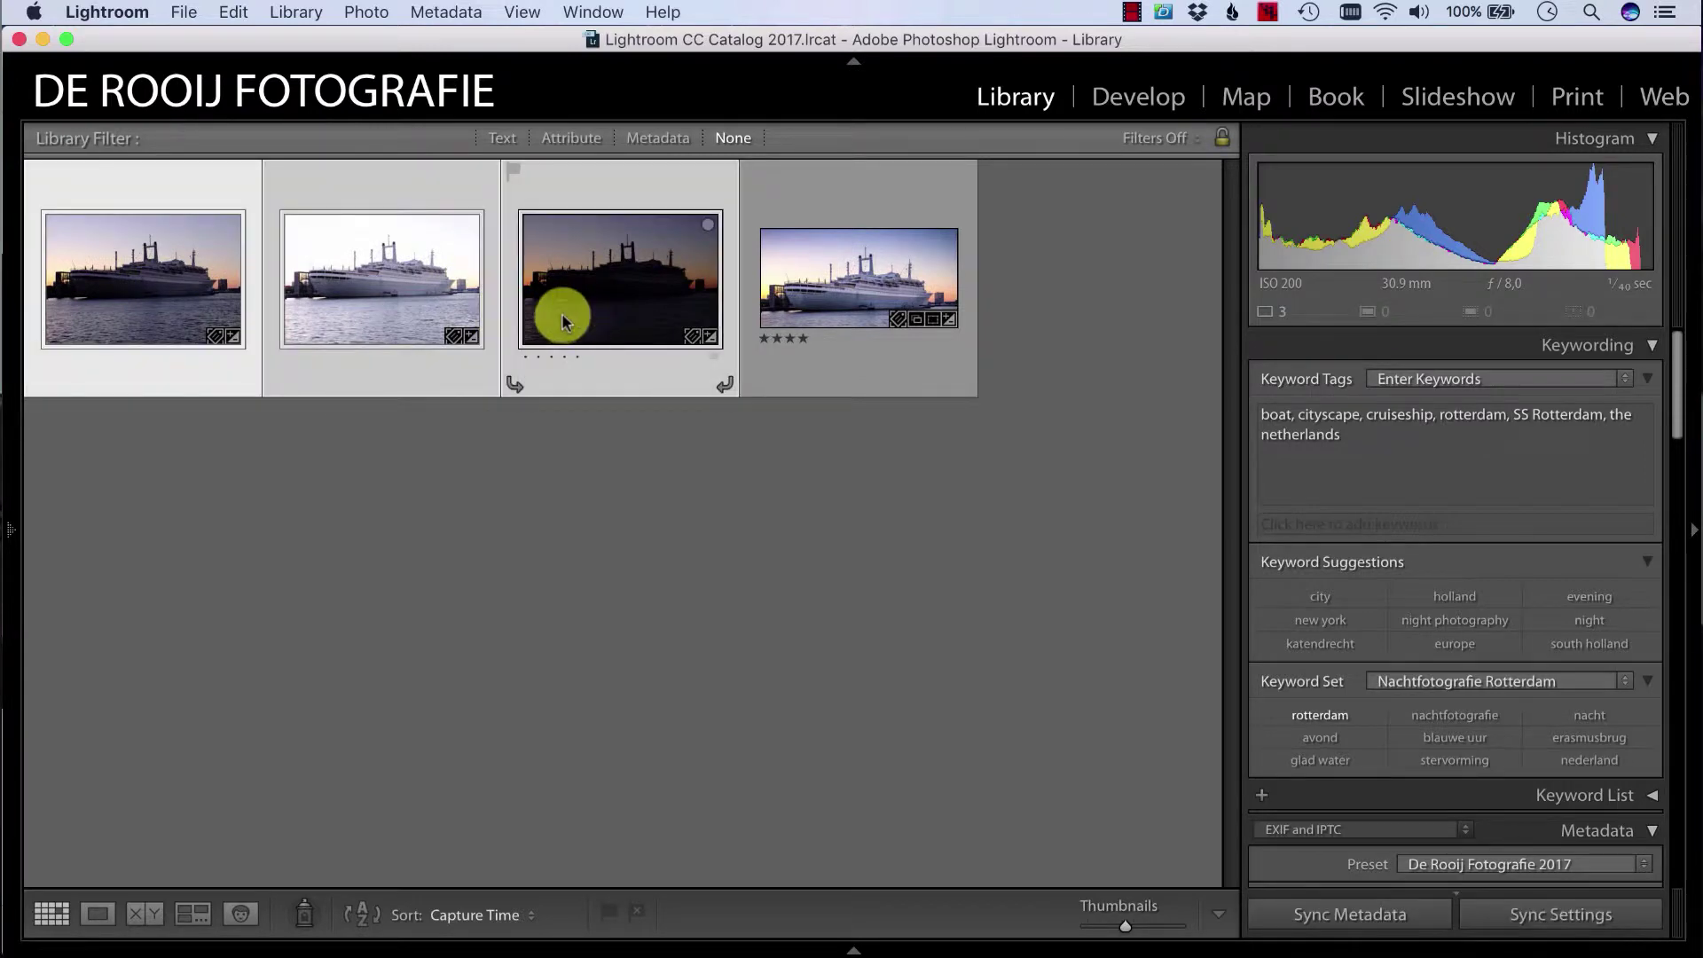
{"action": "left_click", "coordinate": [374, 13]}
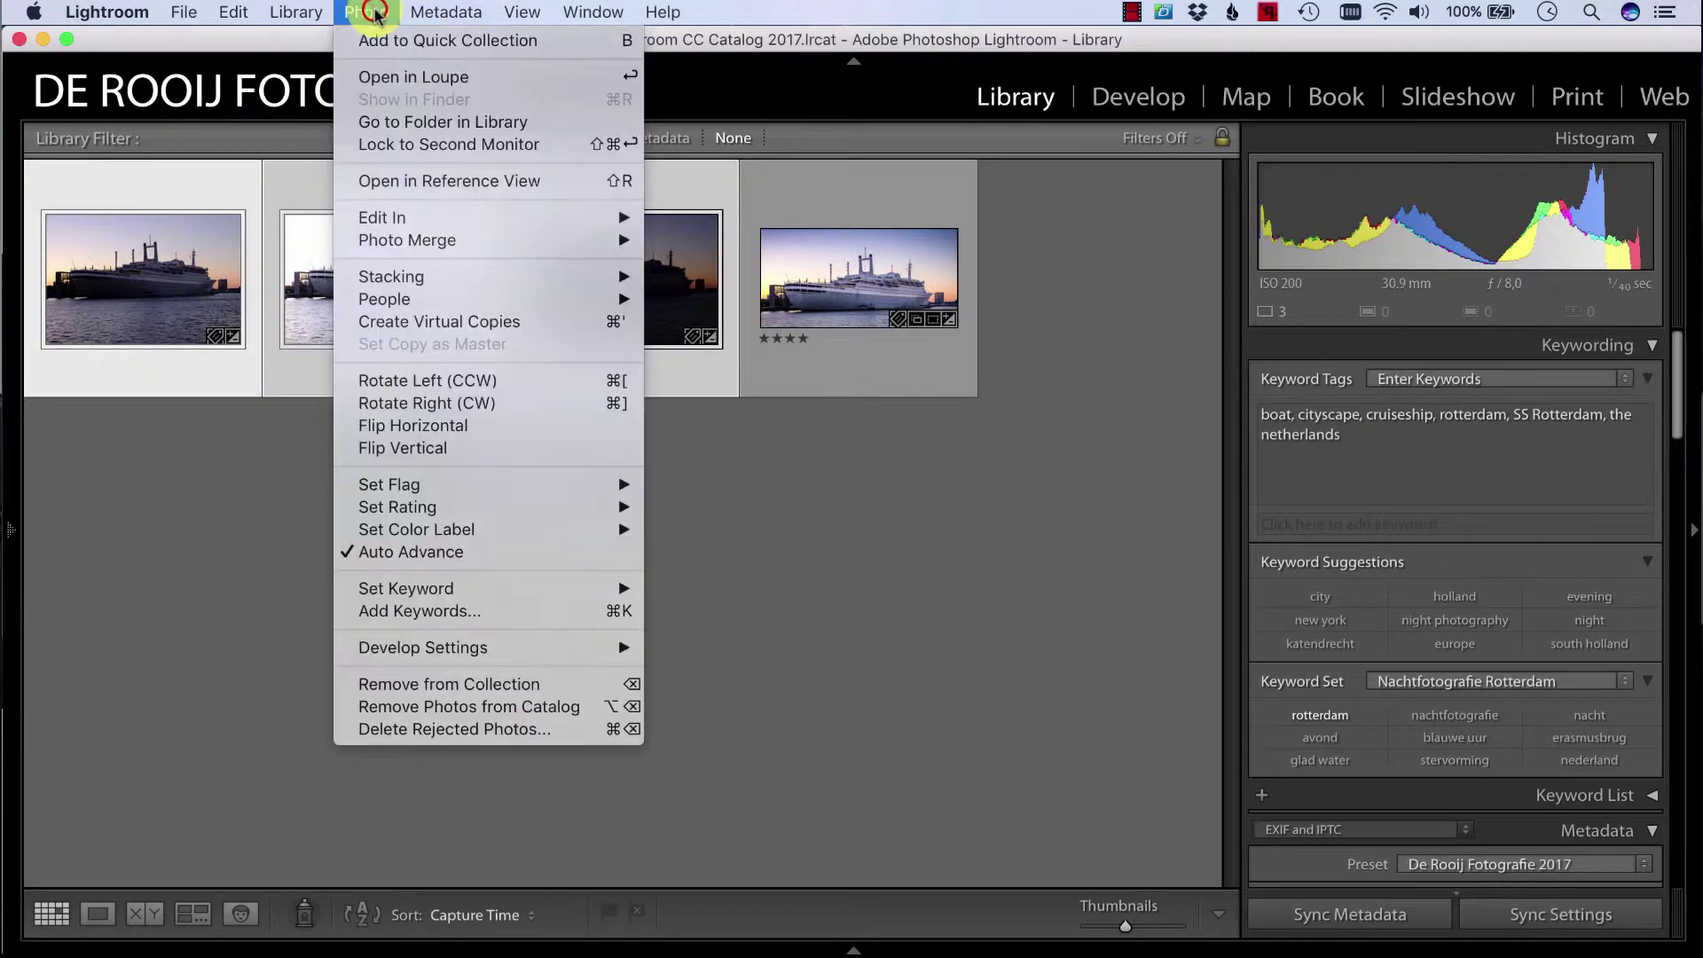
{"action": "mouse_move", "coordinate": [409, 245]}
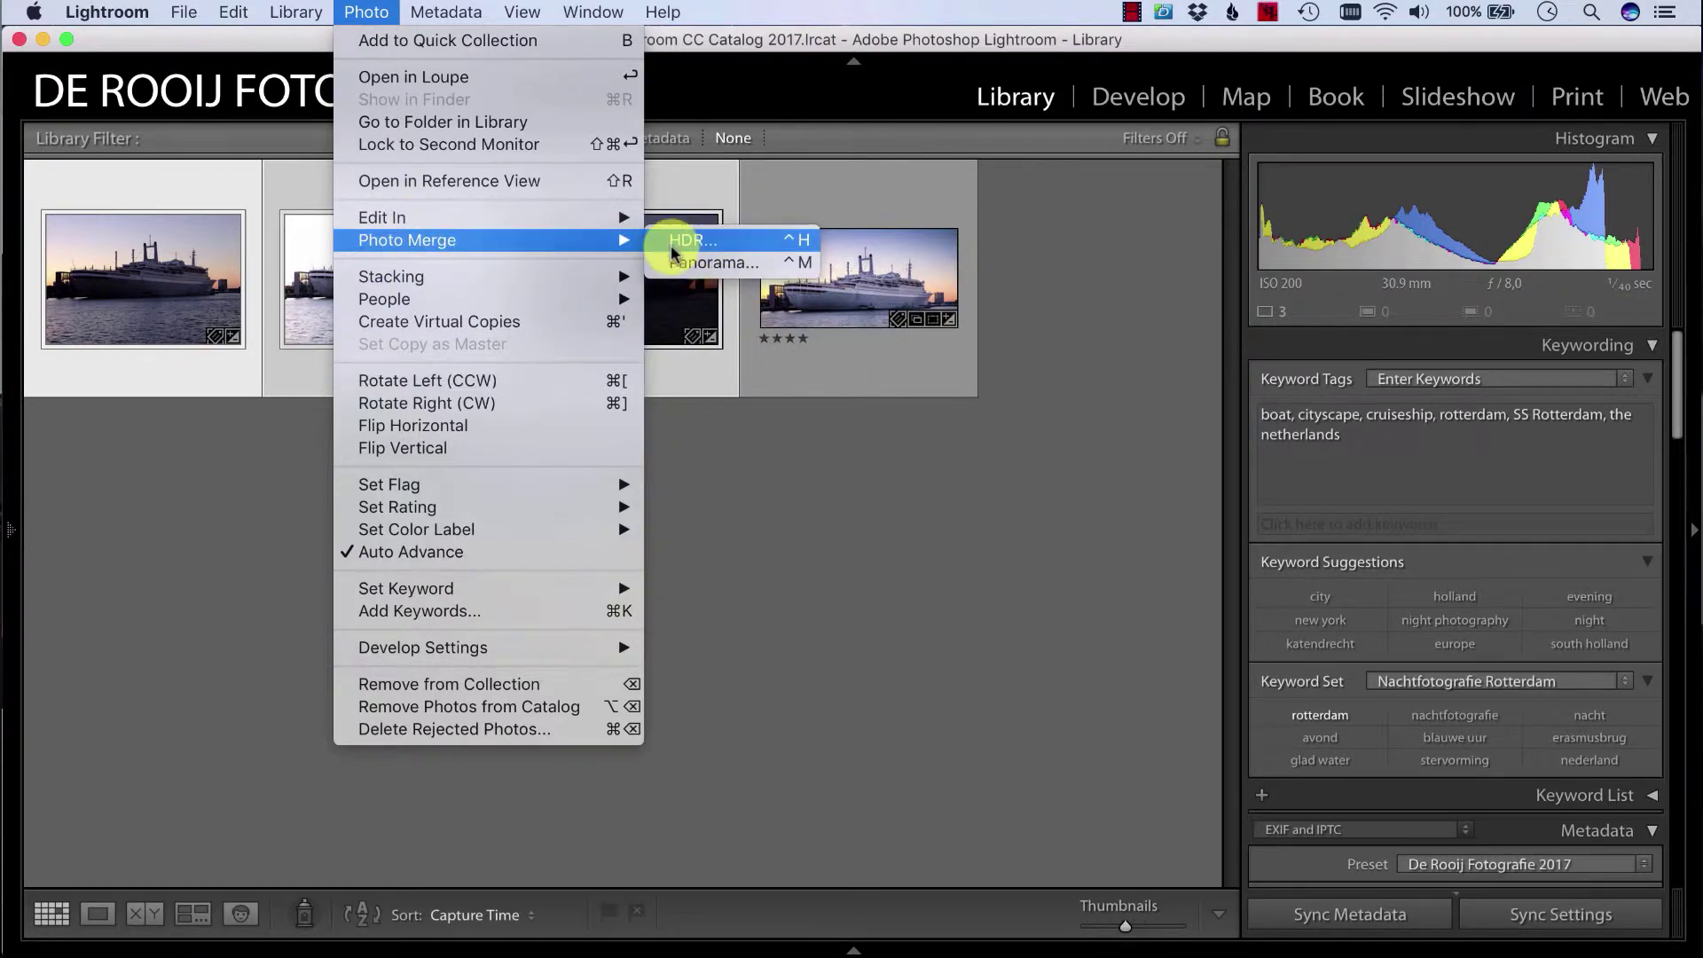
{"action": "left_click", "coordinate": [732, 242]}
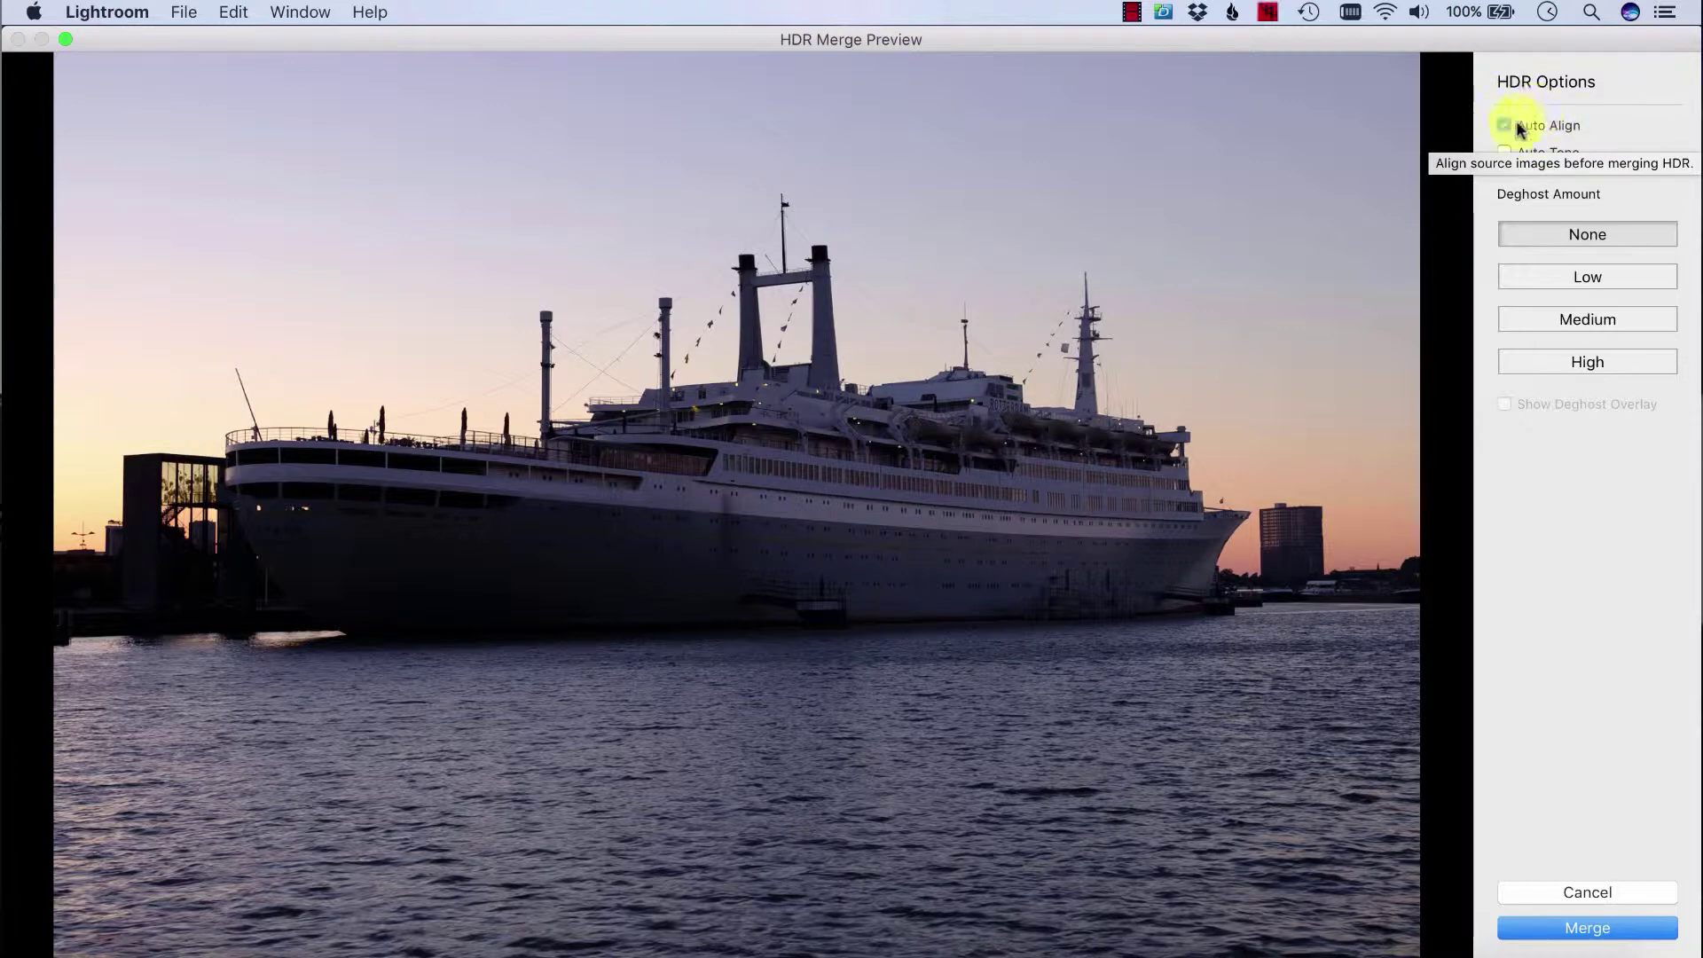
Keep Auto Align on and enable Auto Tone for the HDR merge, comparing the preview with and without Auto Tone
{"action": "left_click", "coordinate": [1519, 130]}
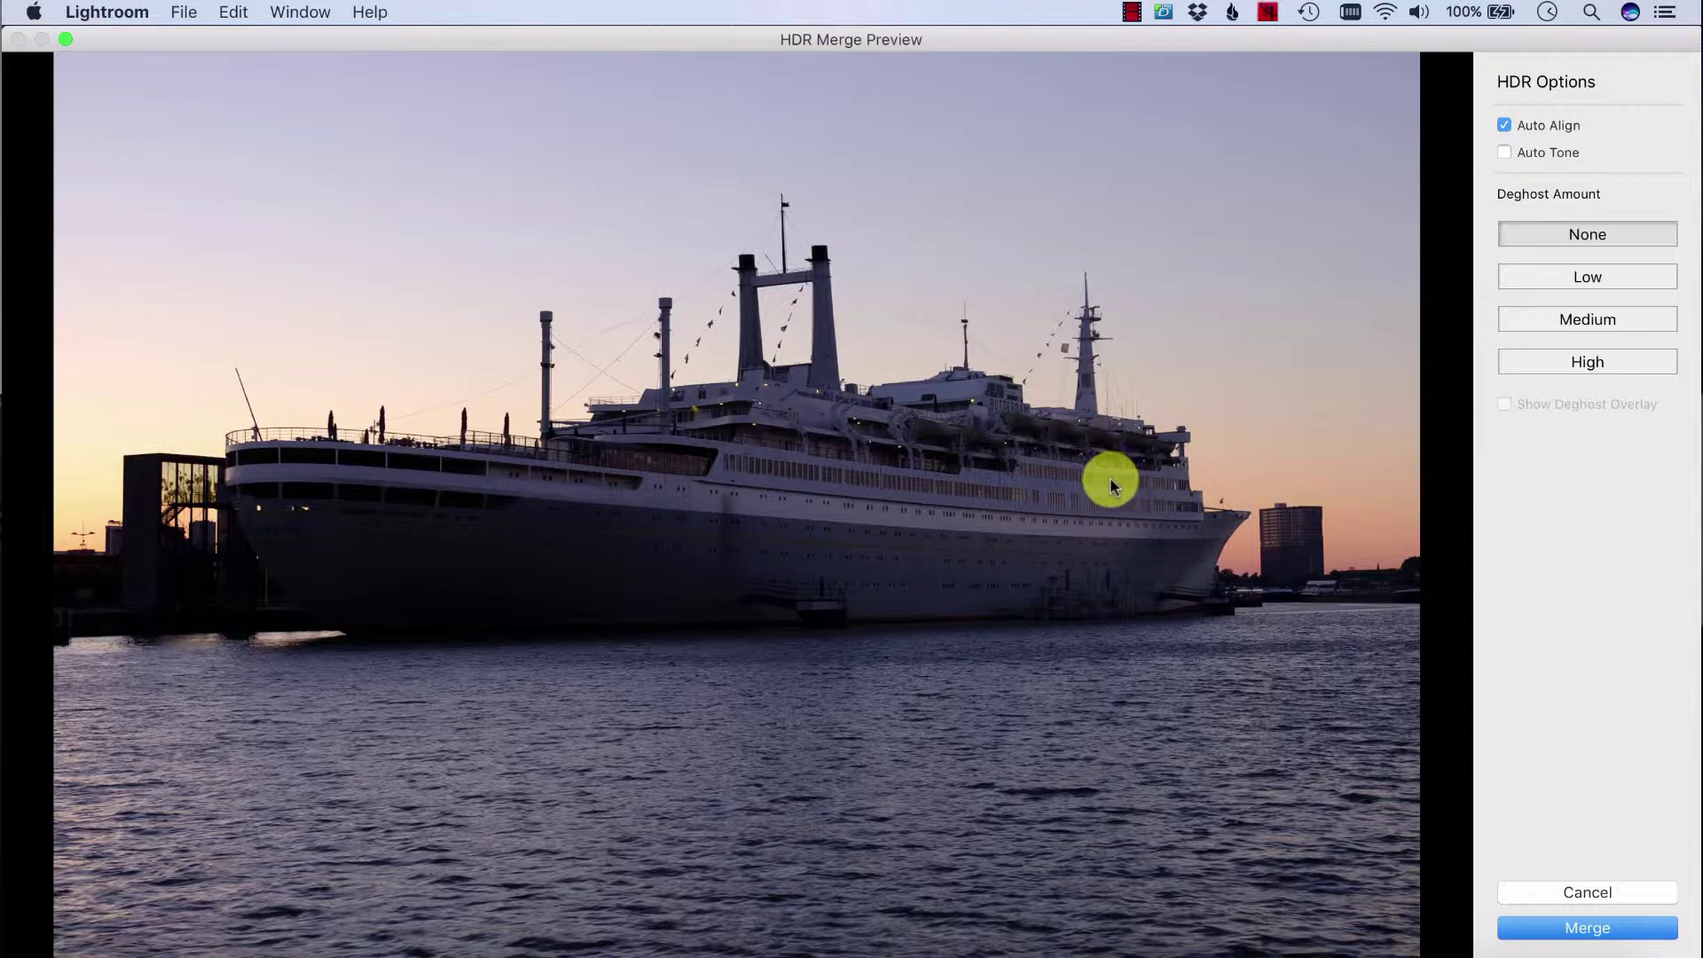
{"action": "left_click", "coordinate": [1525, 158]}
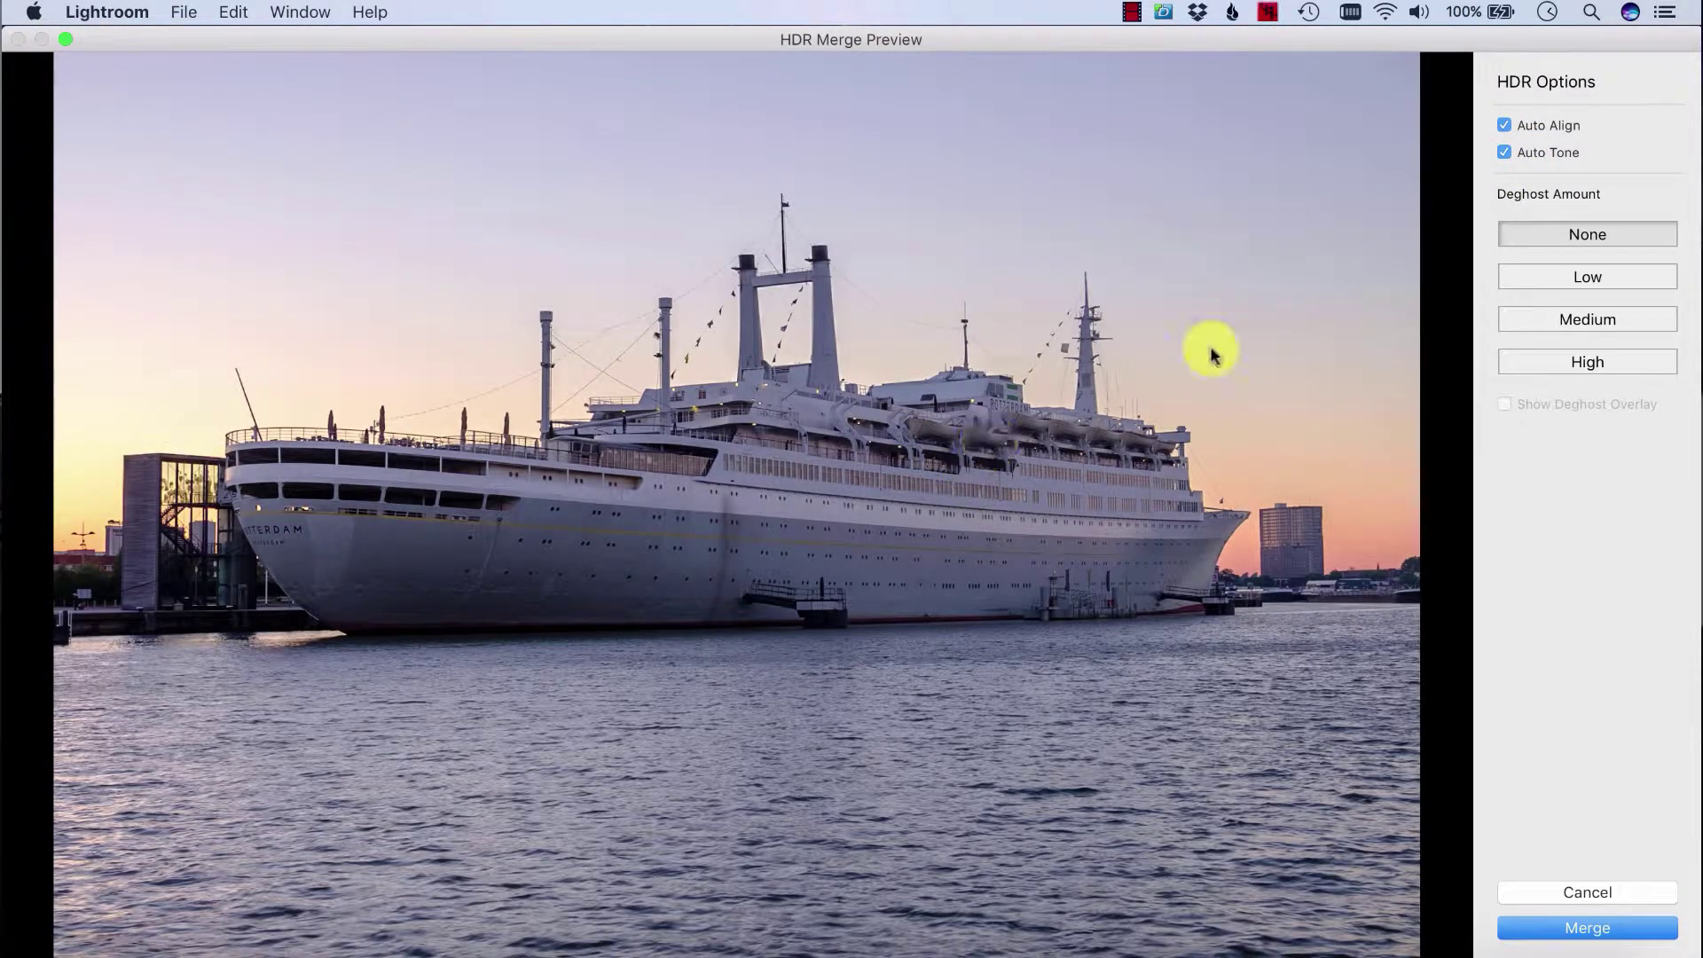
{"action": "left_click", "coordinate": [1506, 156]}
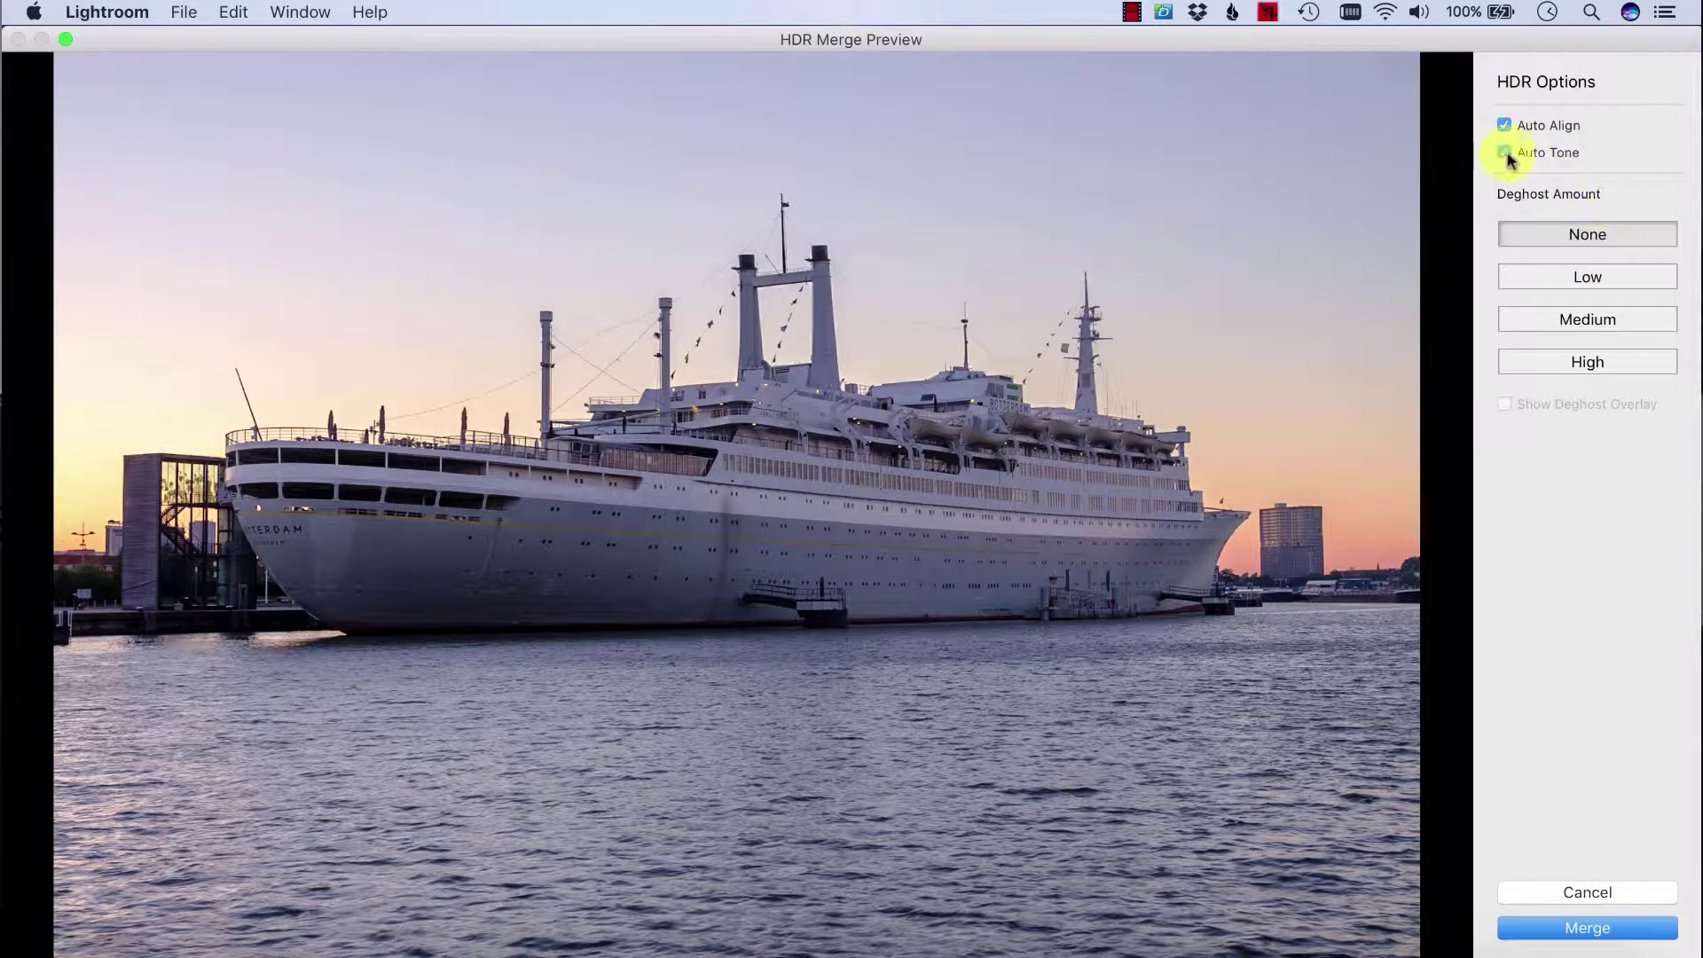
{"action": "left_click", "coordinate": [1505, 154]}
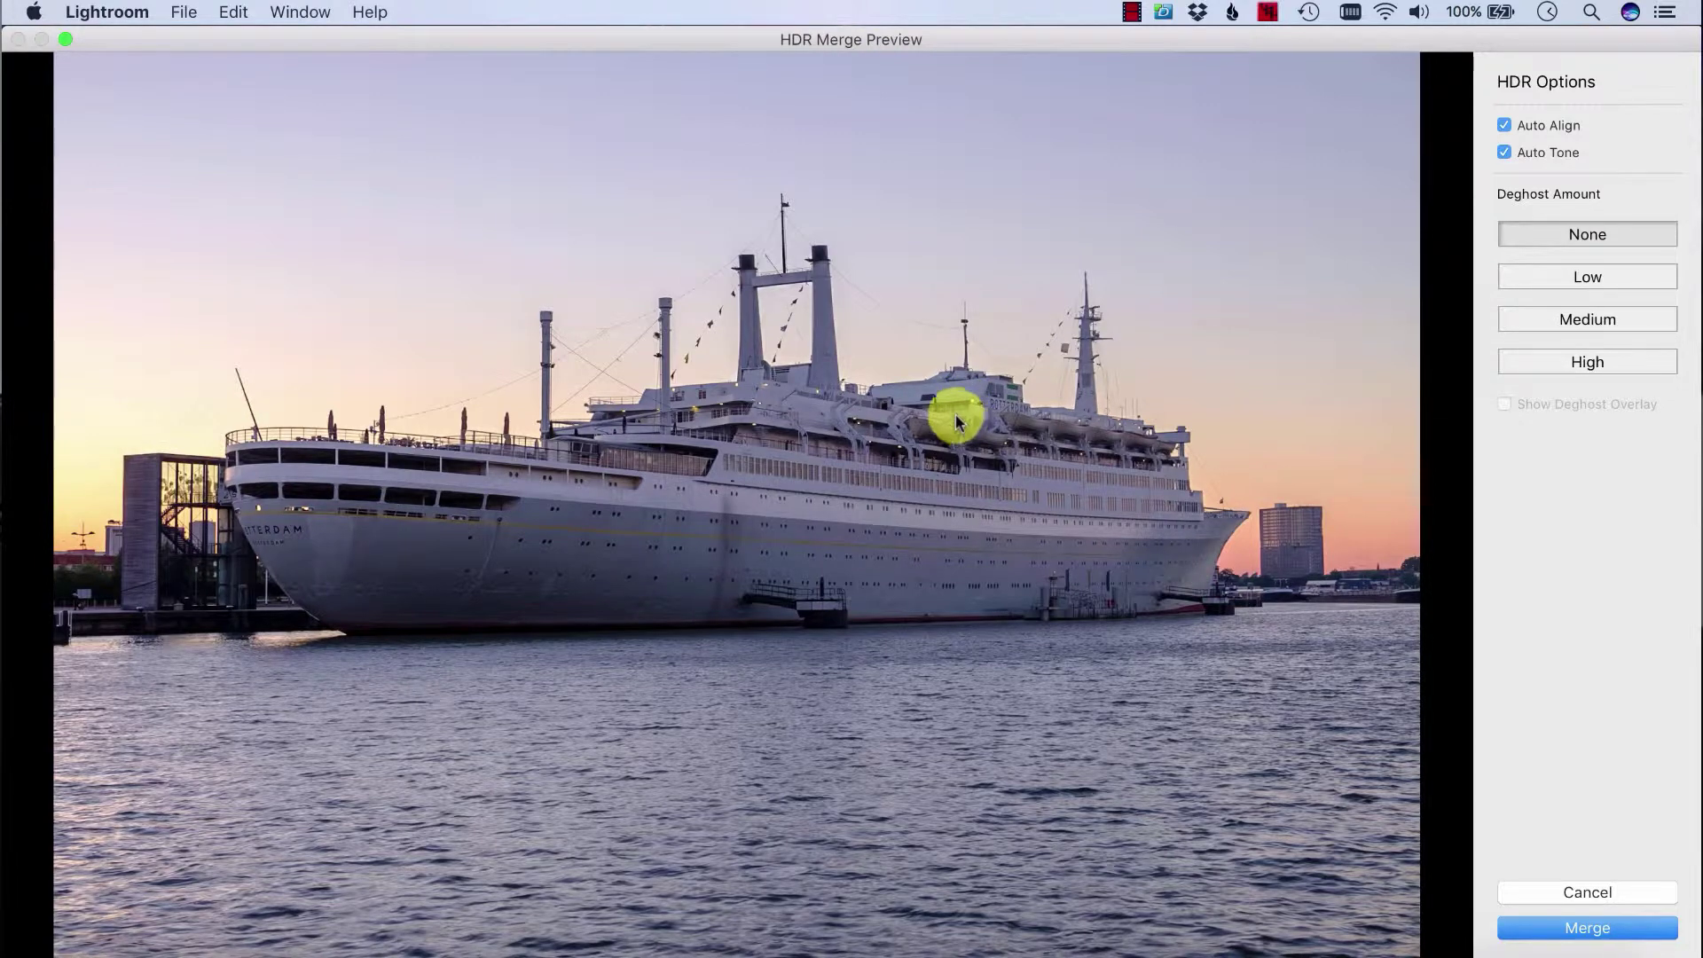
Try the Low deghost amount, toggle the deghost overlay to inspect the water, and reset the deghost amount to None
{"action": "left_click", "coordinate": [1588, 278]}
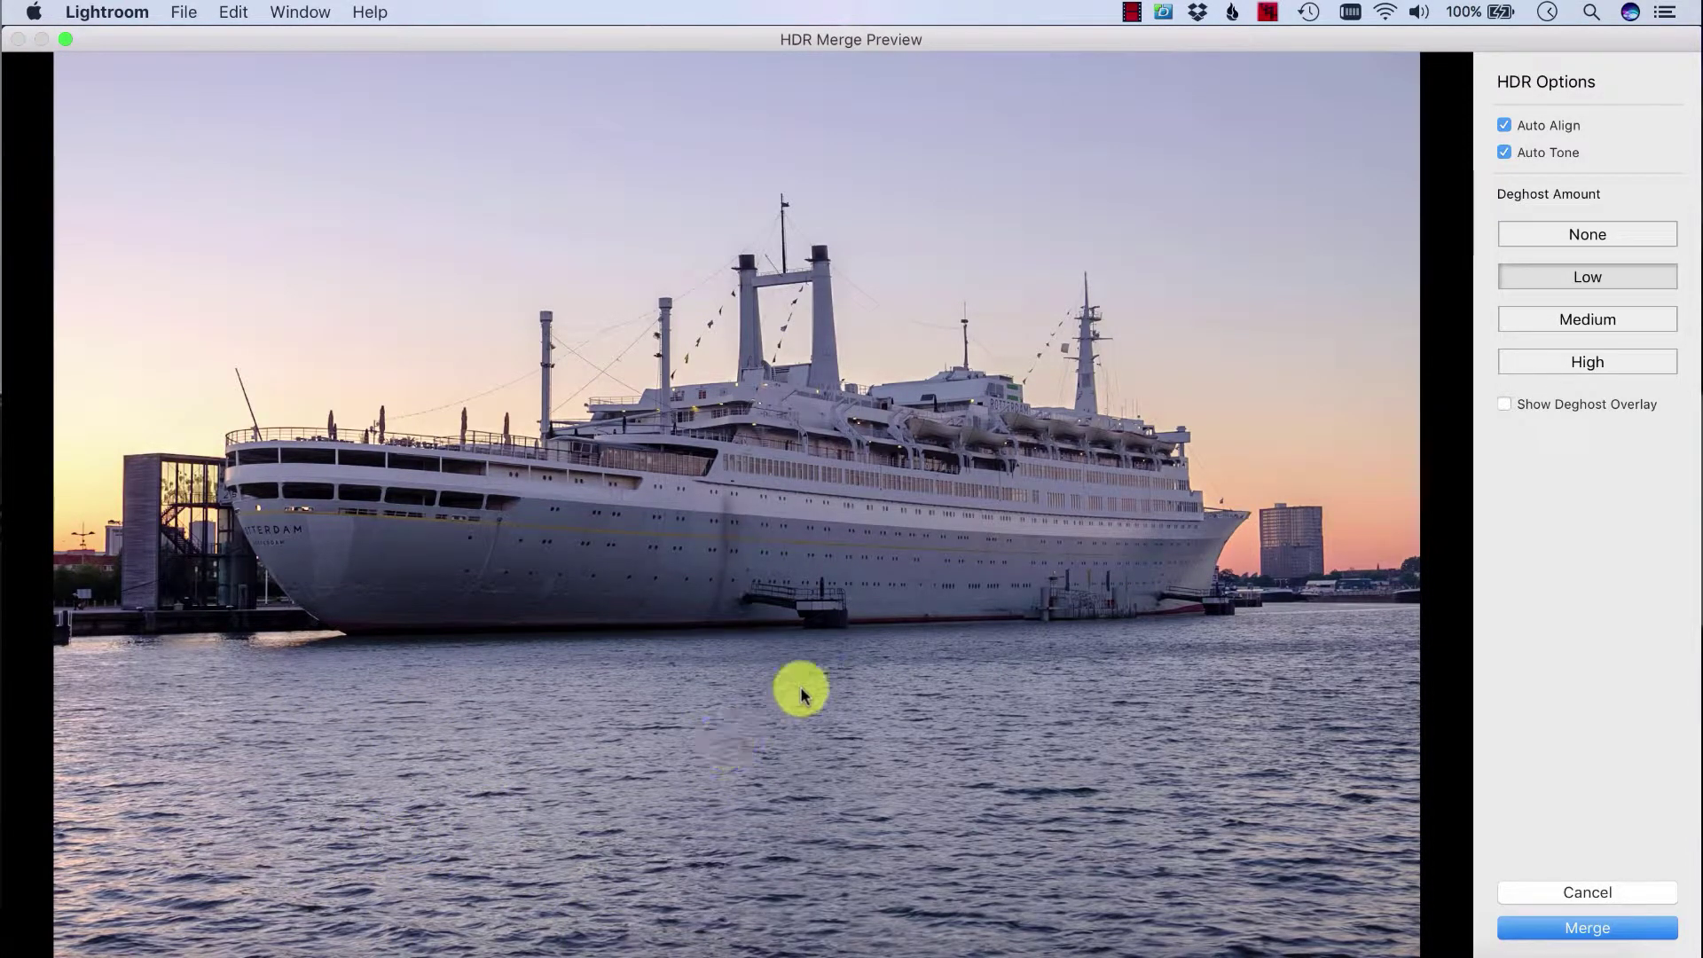
{"action": "left_click", "coordinate": [1502, 405]}
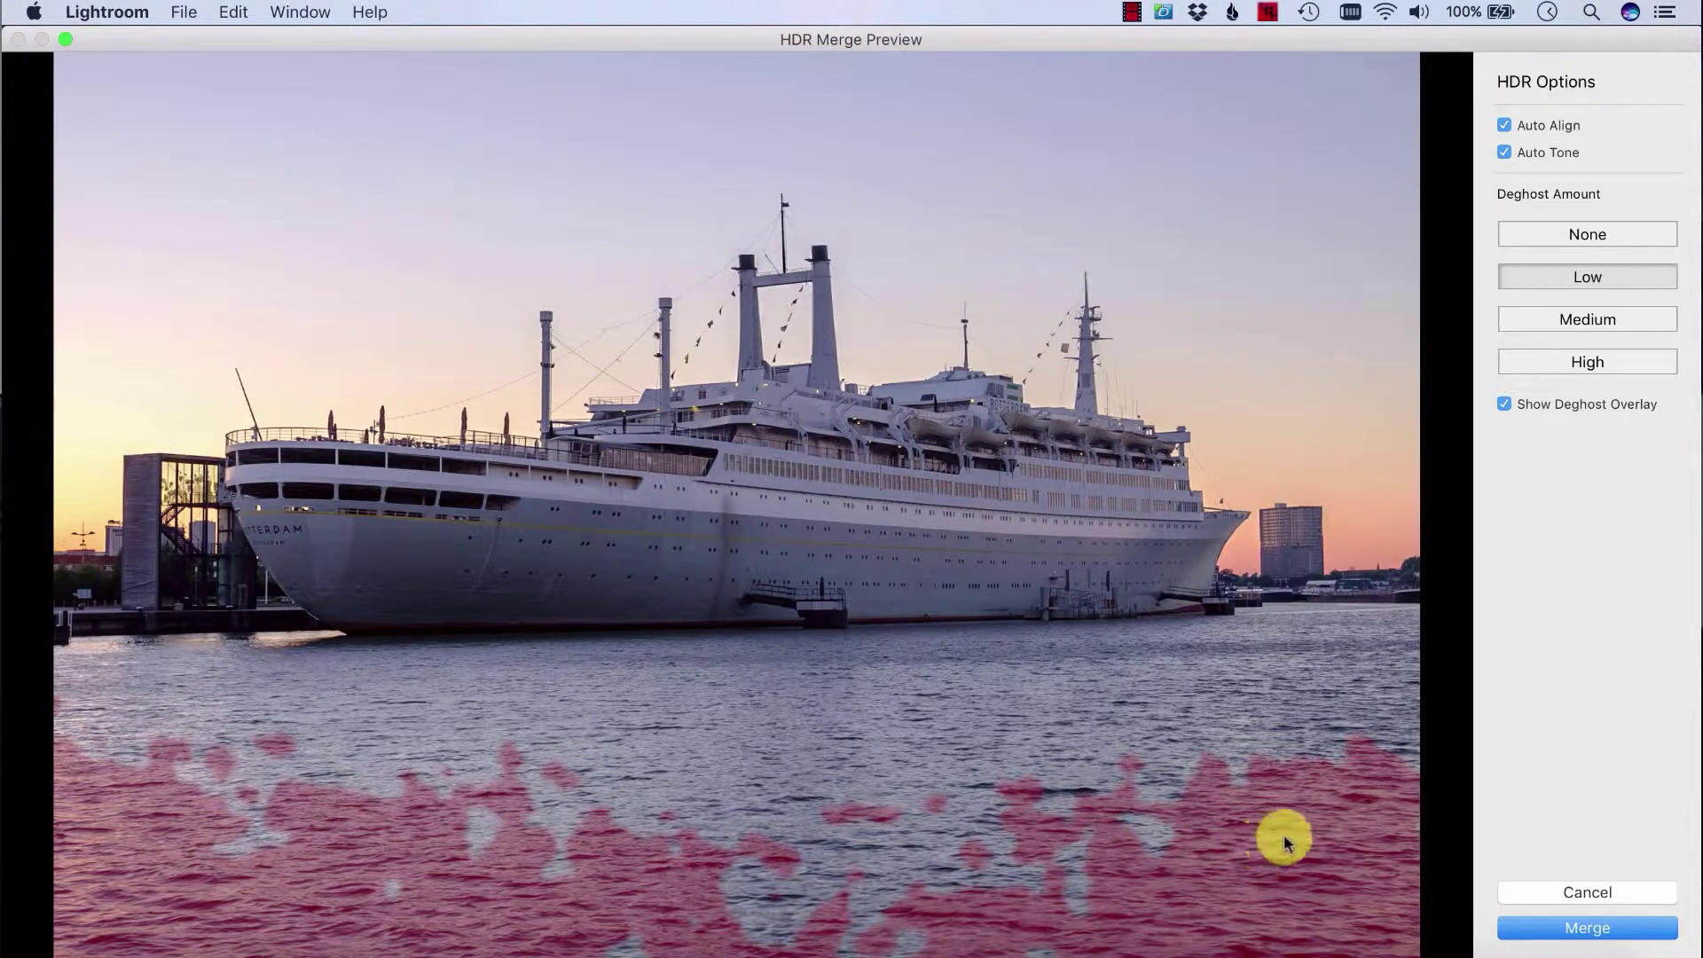
{"action": "left_click", "coordinate": [1504, 405]}
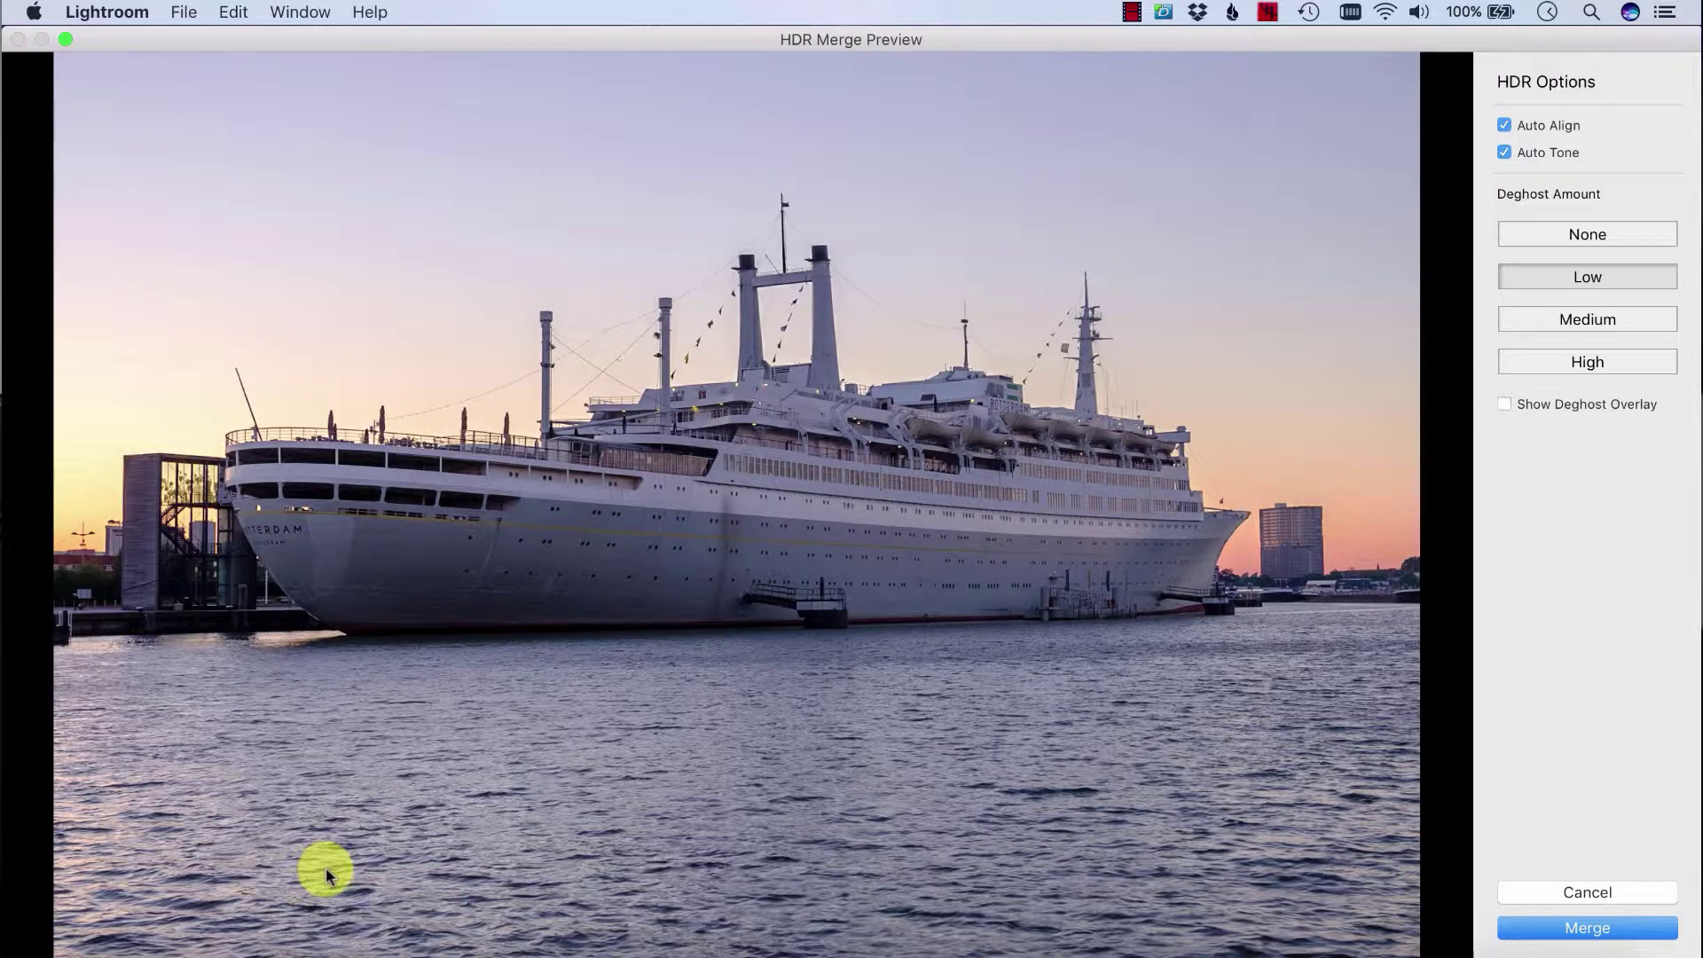
{"action": "left_click", "coordinate": [1503, 406]}
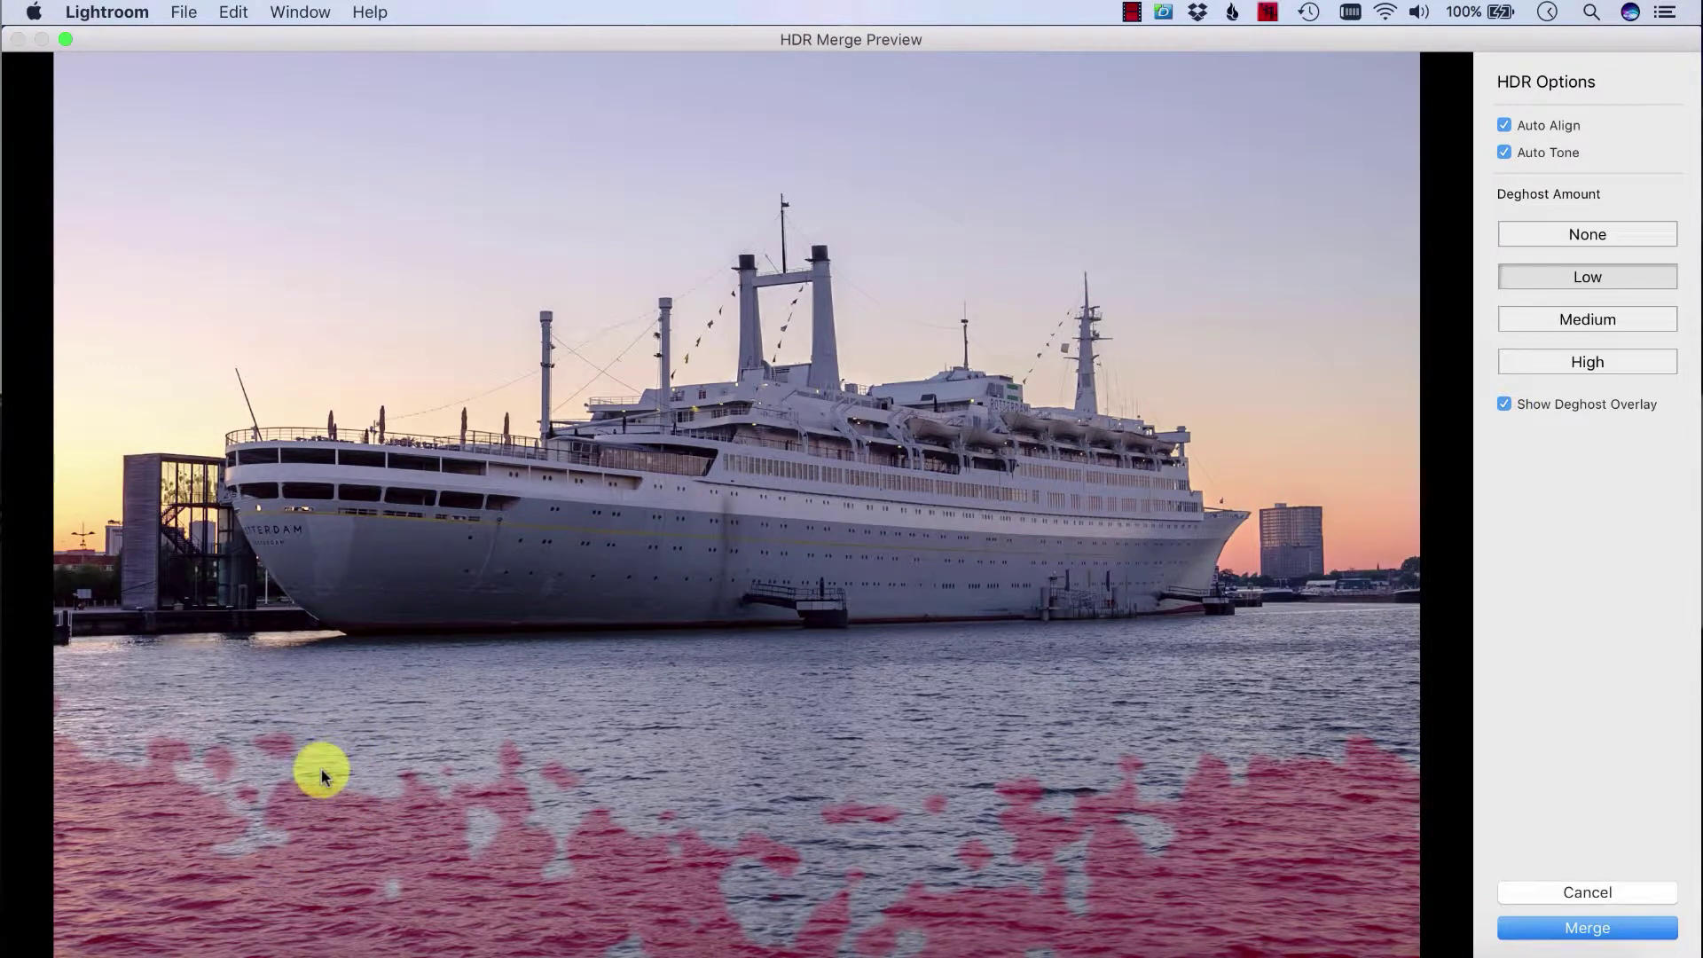
{"action": "left_click", "coordinate": [1505, 405]}
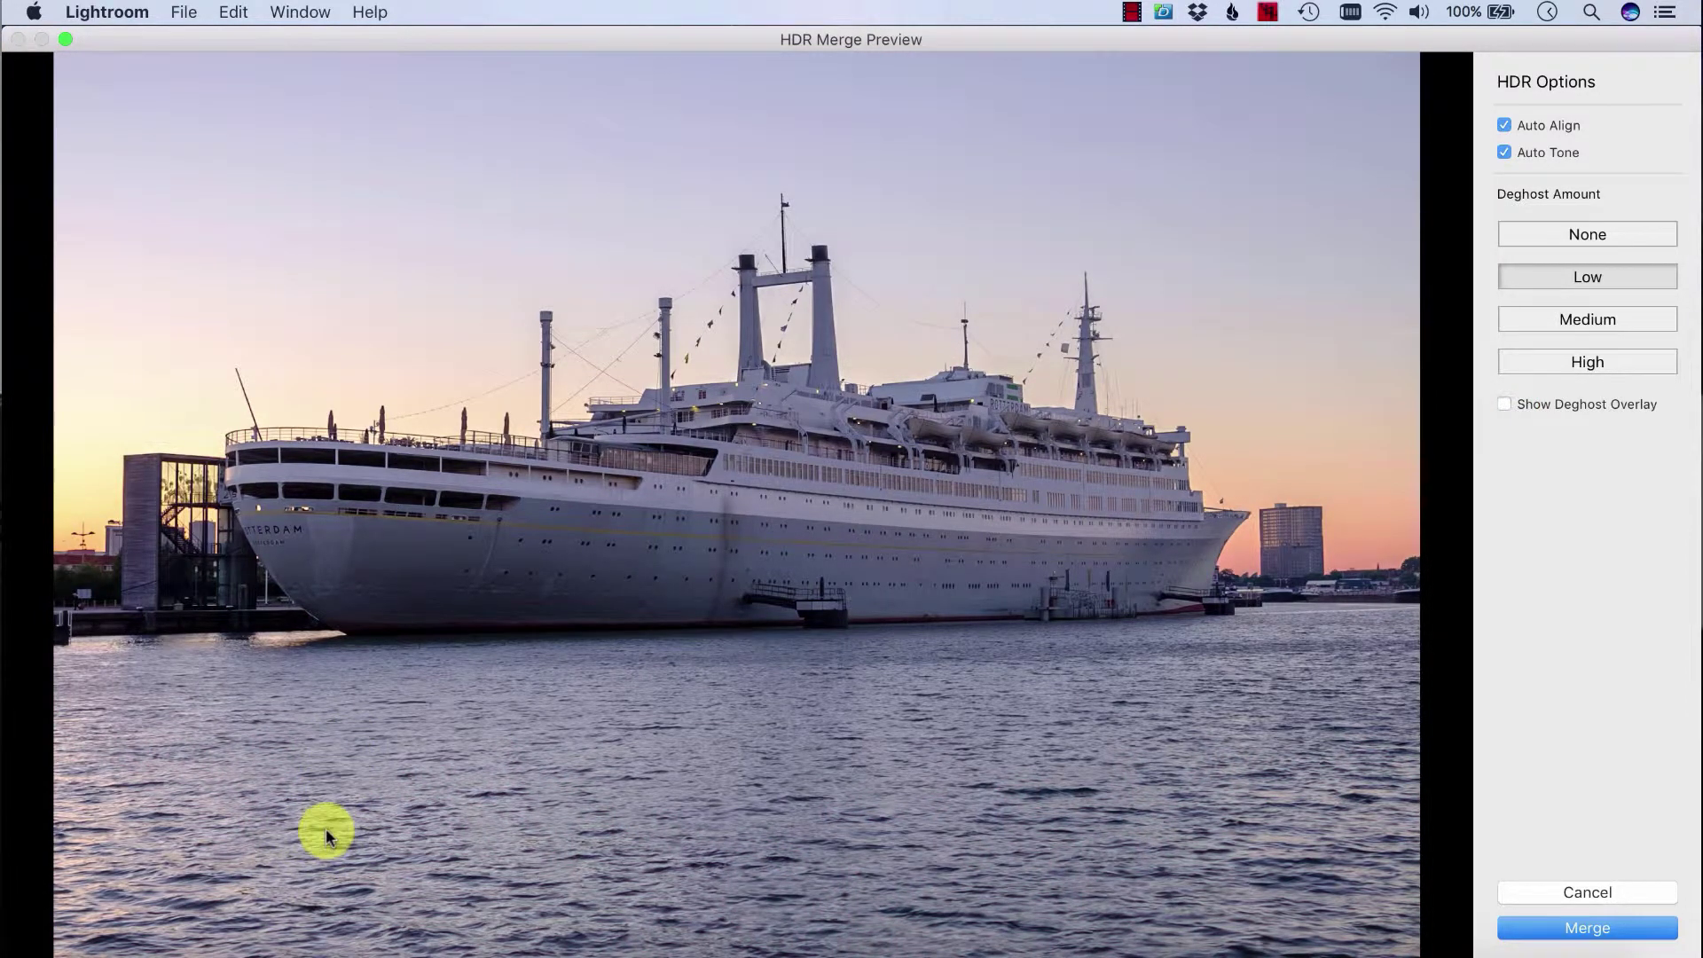
{"action": "left_click", "coordinate": [1546, 405]}
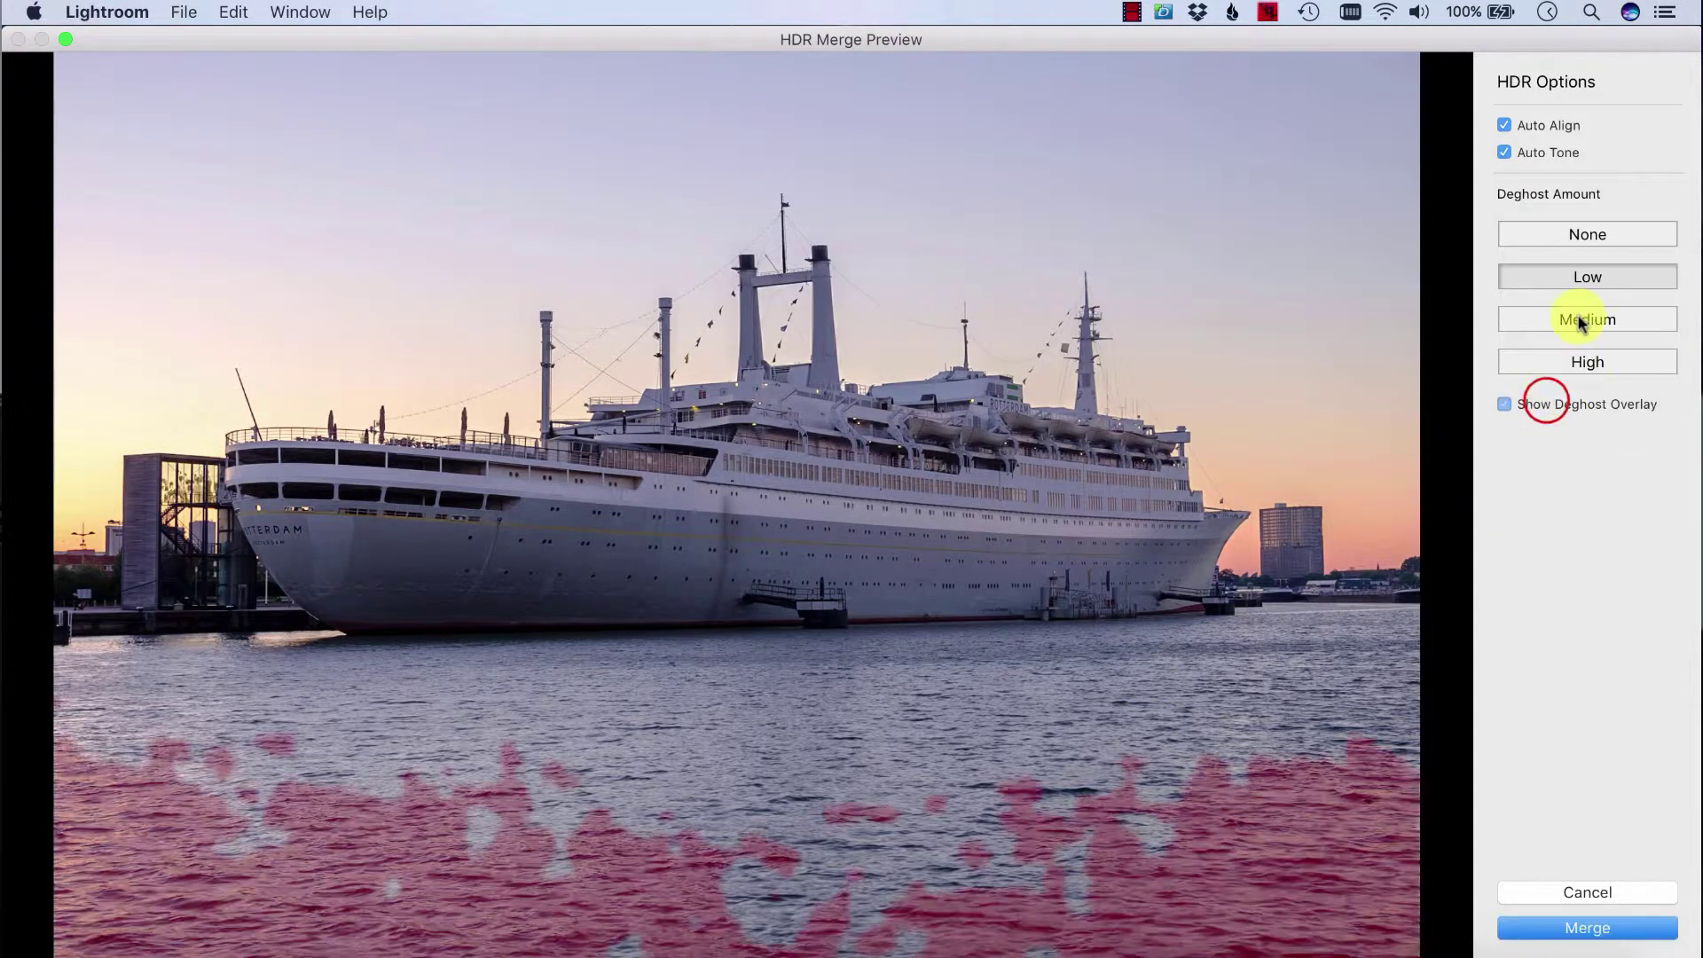
{"action": "left_click", "coordinate": [1584, 235]}
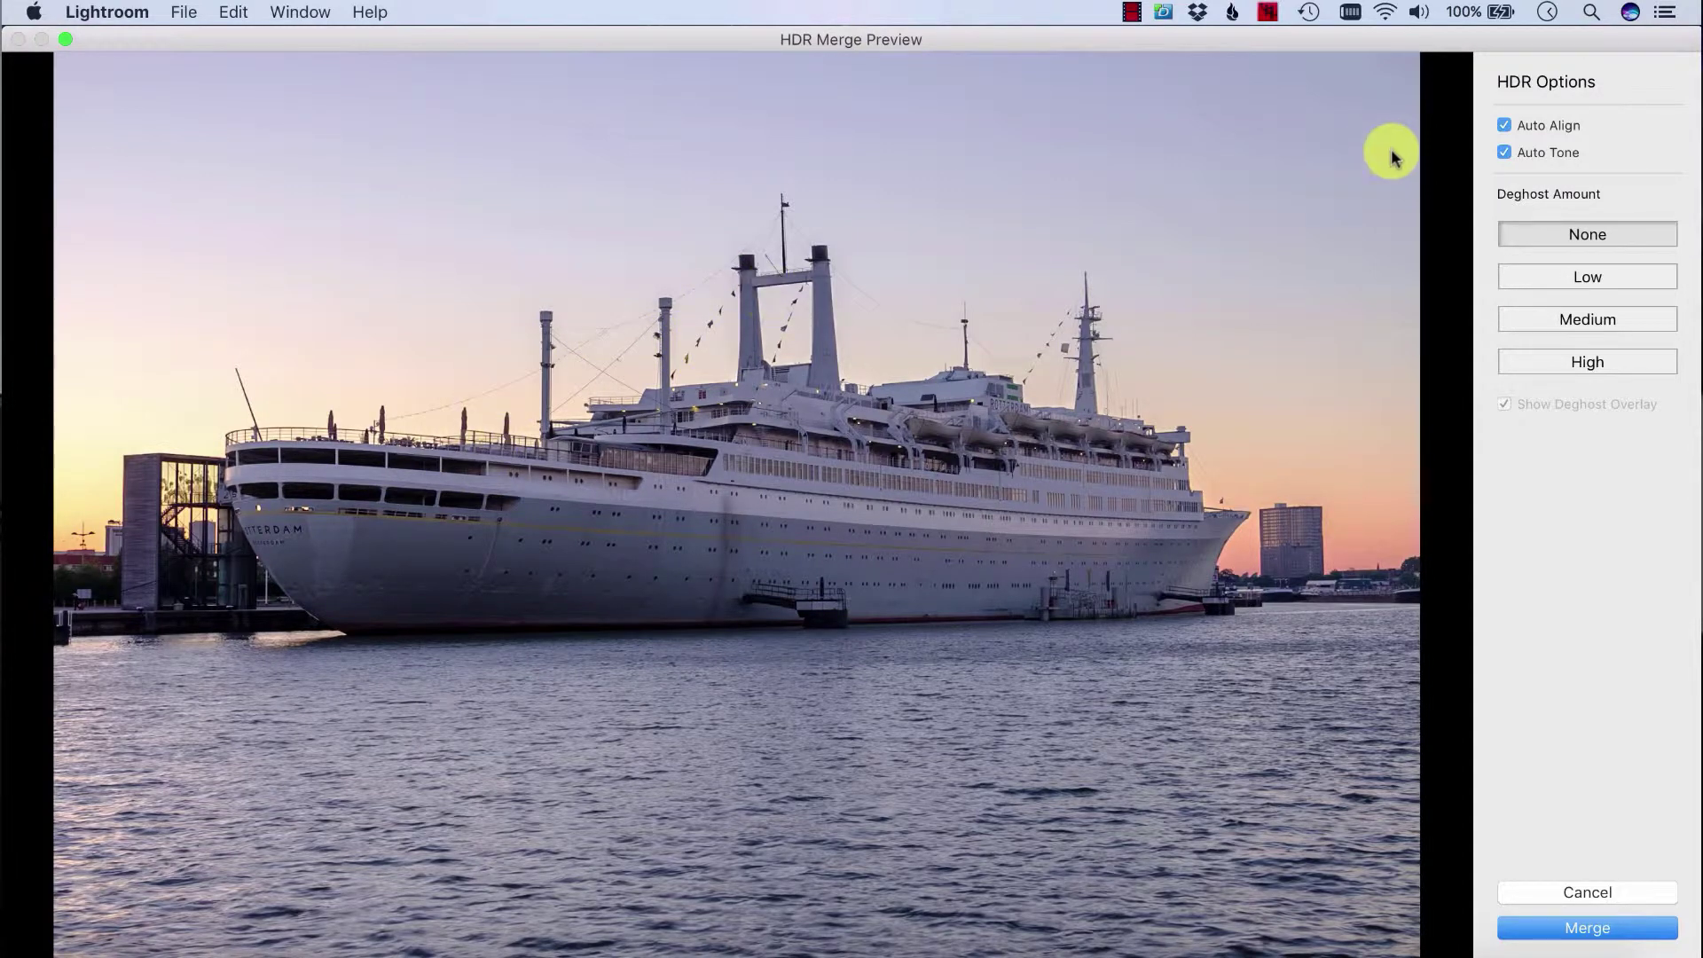
Merge the exposures into an HDR photo and open the merged photo in the Develop module
{"action": "left_click", "coordinate": [1548, 939]}
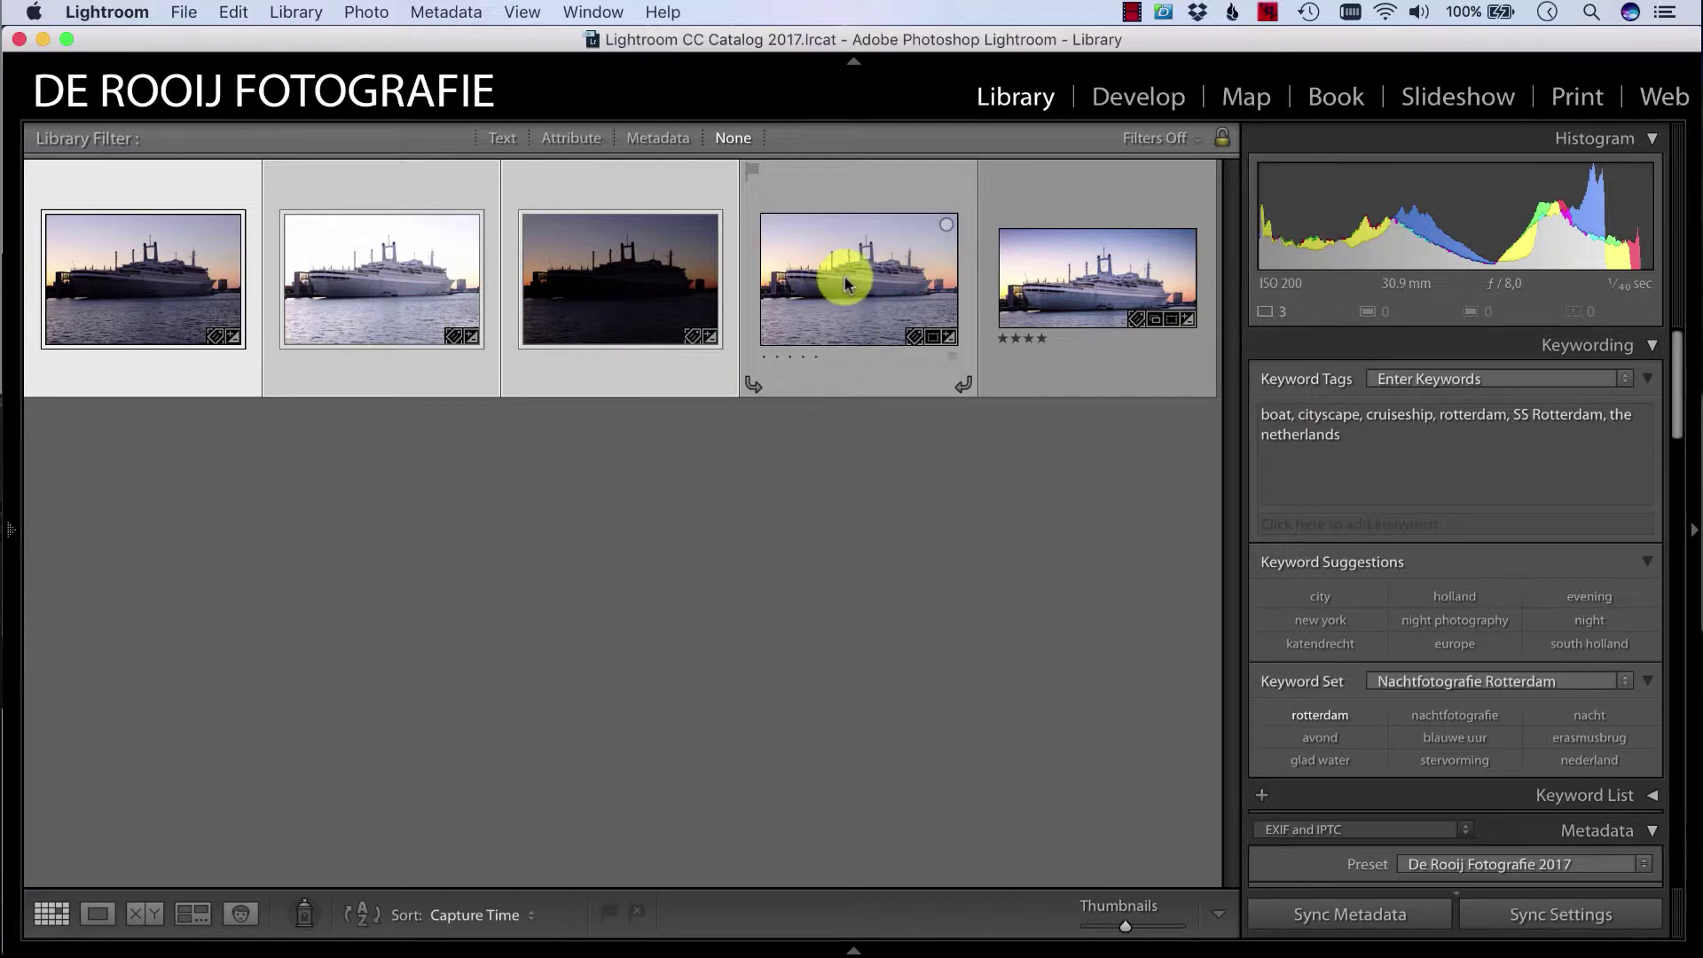
{"action": "double_click", "coordinate": [842, 277]}
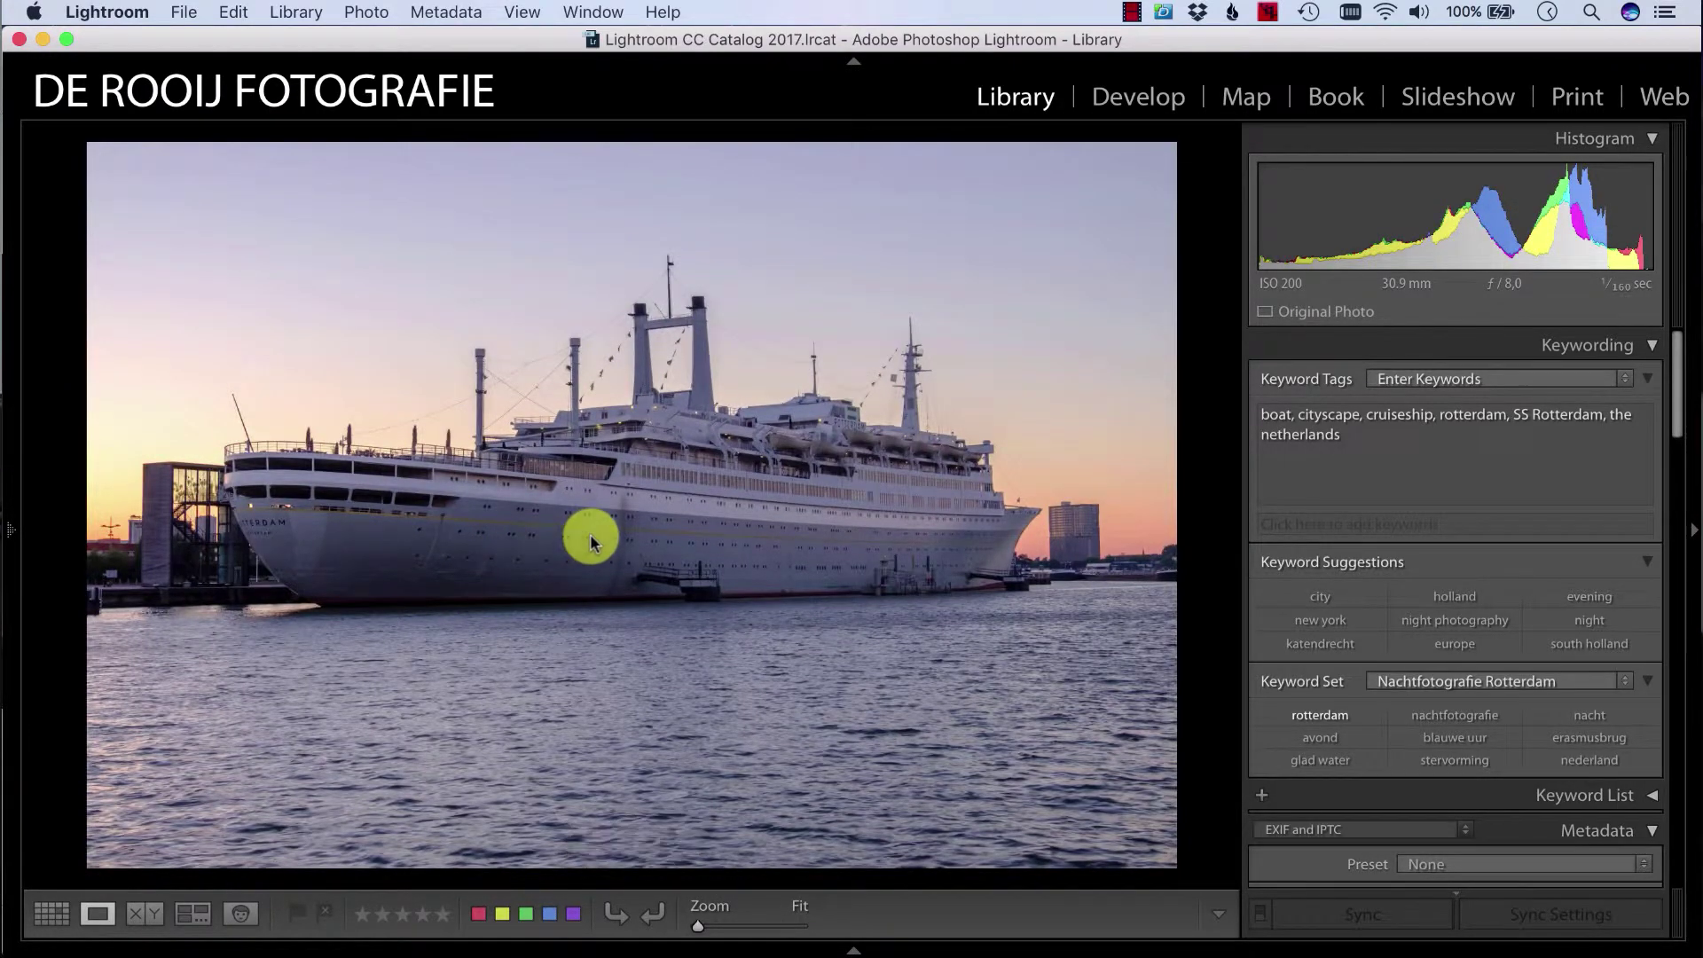
{"action": "left_click", "coordinate": [1145, 100]}
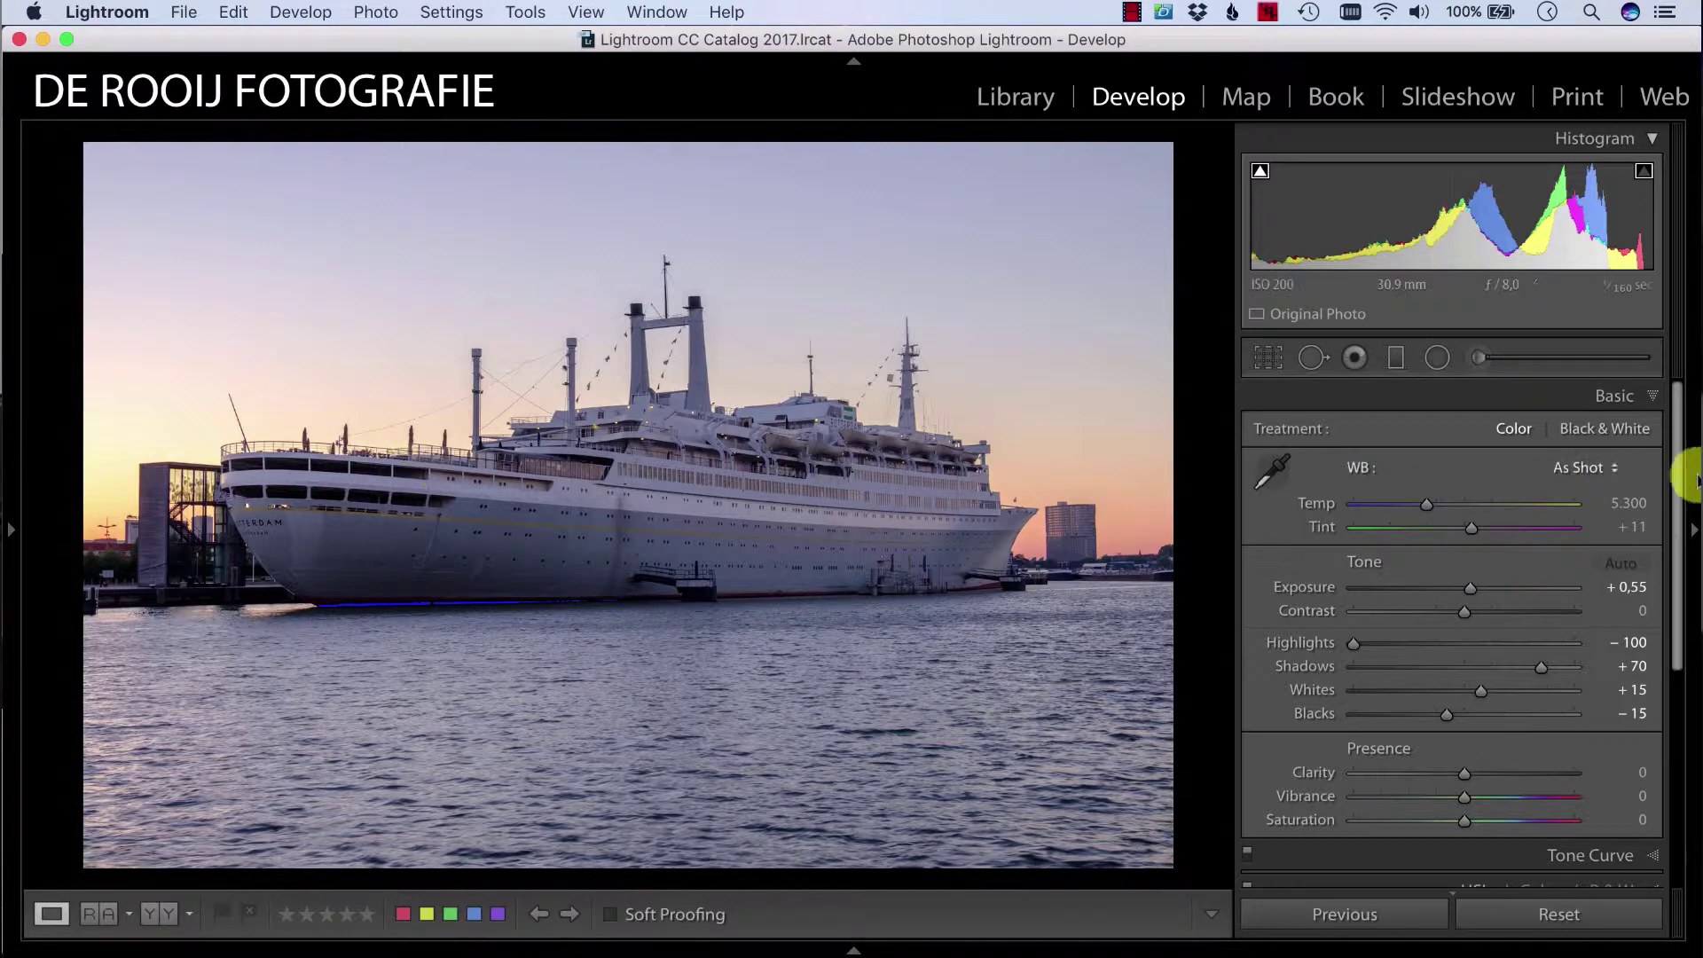
Straighten the photo with Guided Upright, drawing guides along the distant tower's right edge and the left edge of the building behind the stern
{"action": "left_click_drag", "start_coordinate": [1673, 423], "coordinate": [1675, 645]}
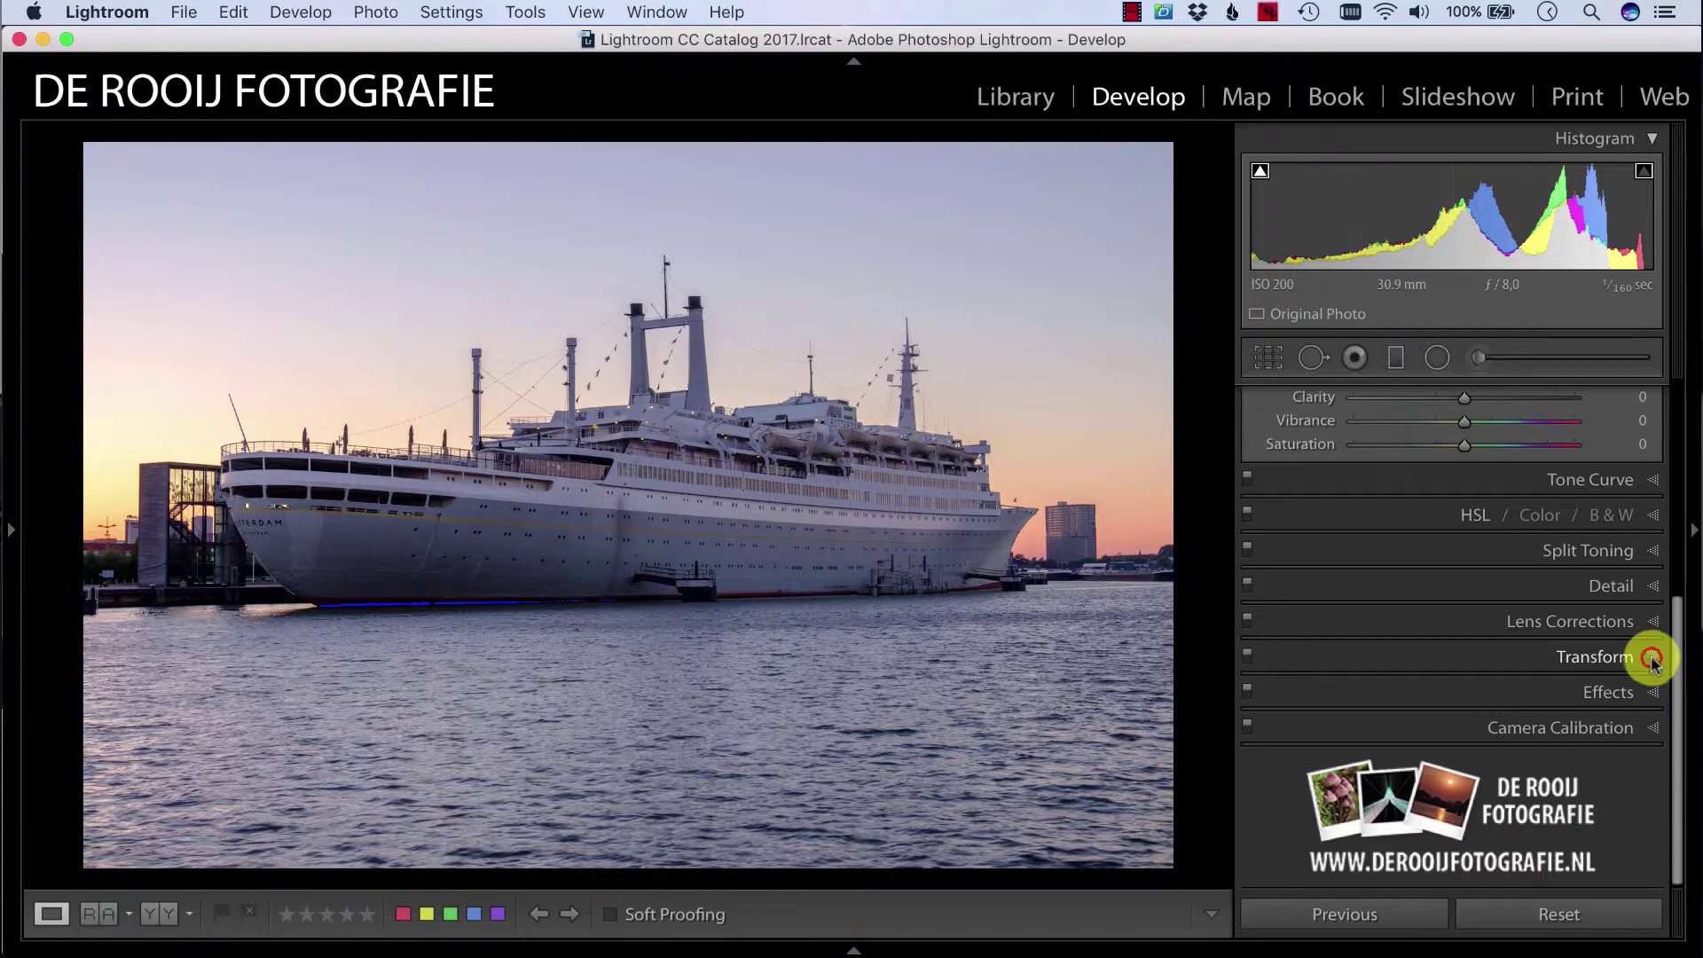
{"action": "left_click", "coordinate": [1652, 659]}
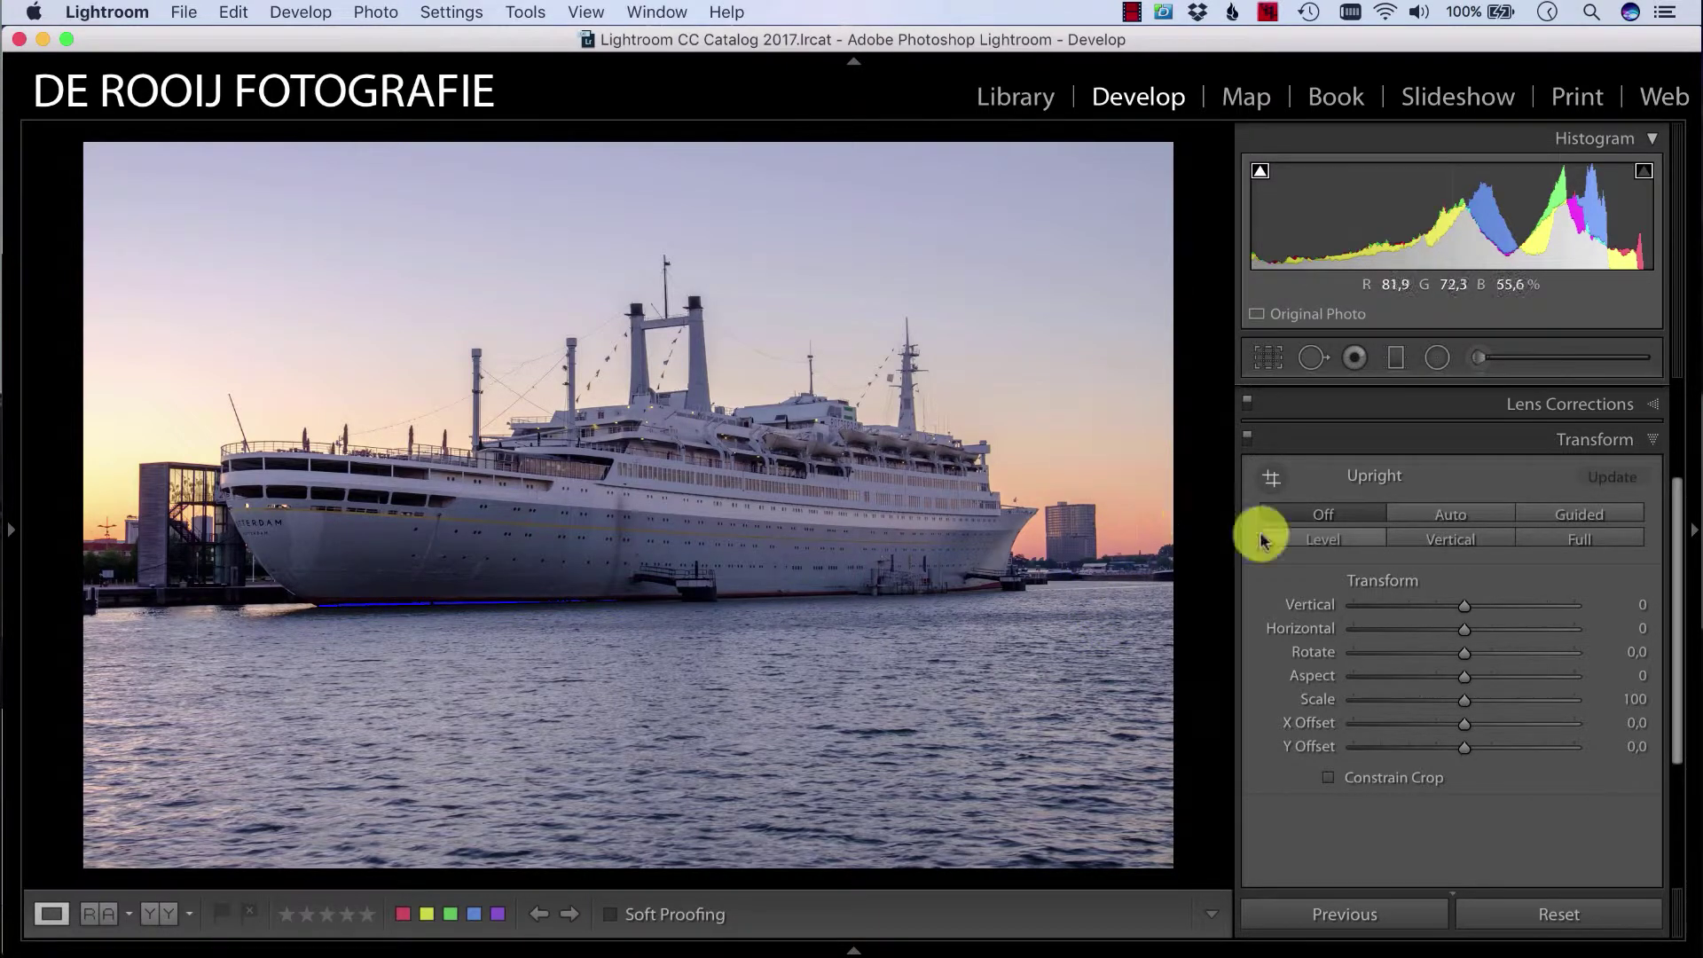
{"action": "left_click", "coordinate": [1586, 518]}
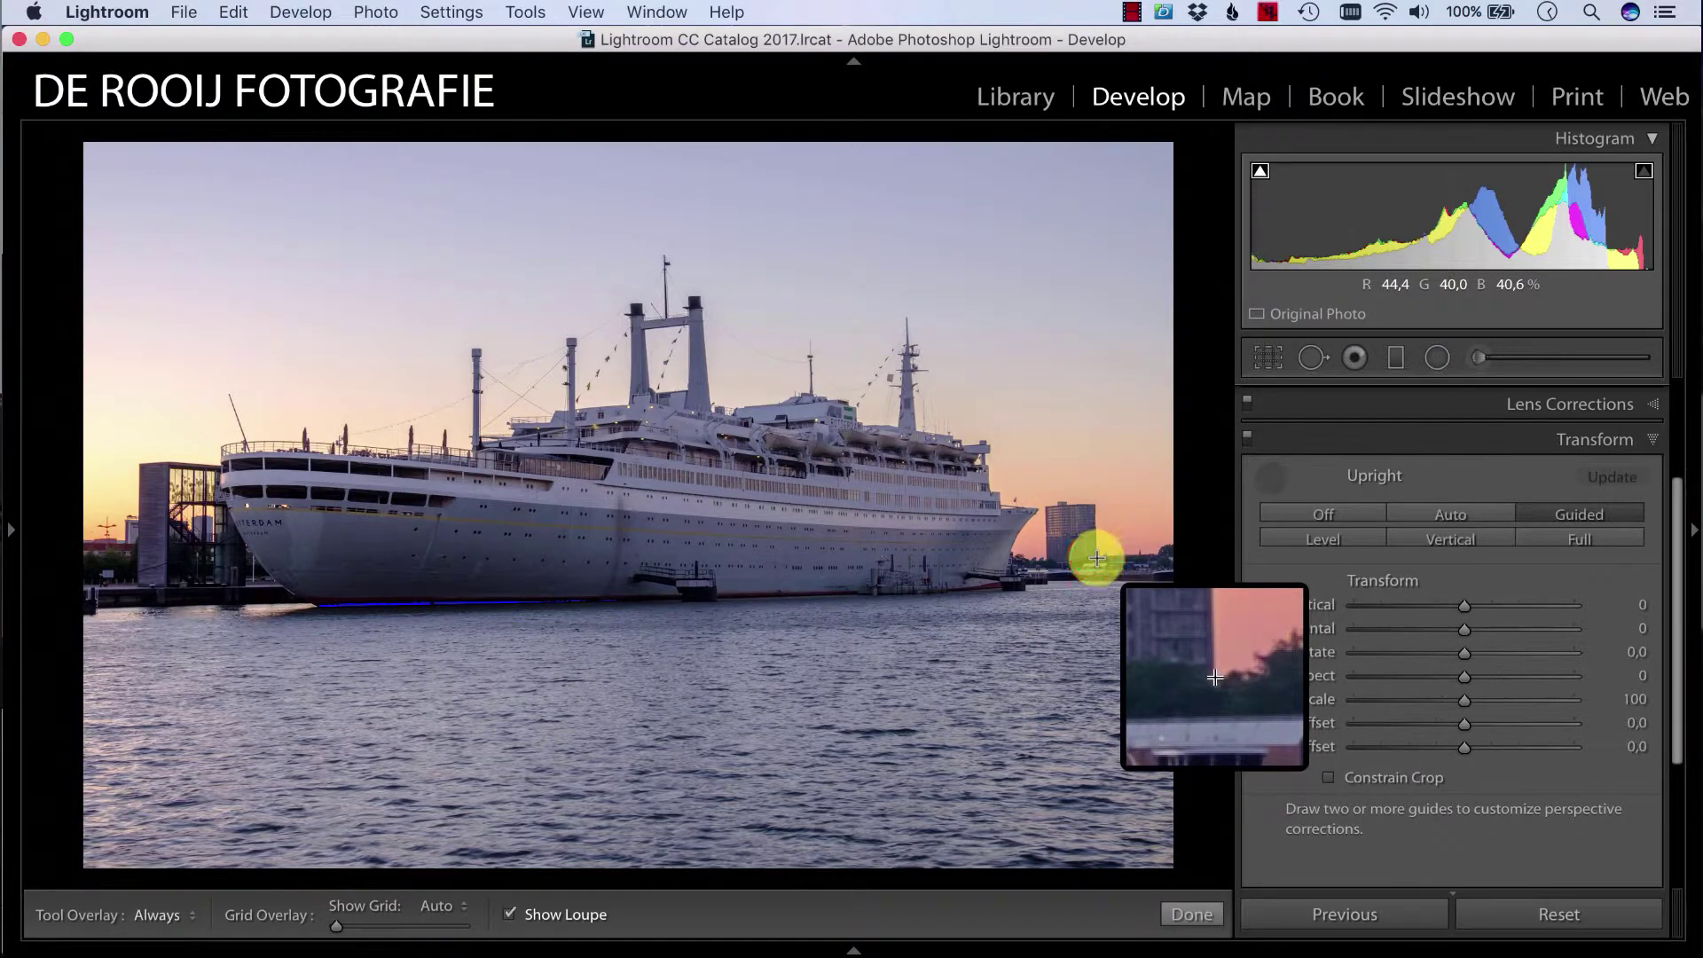
{"action": "left_click_drag", "start_coordinate": [1097, 559], "coordinate": [1094, 504]}
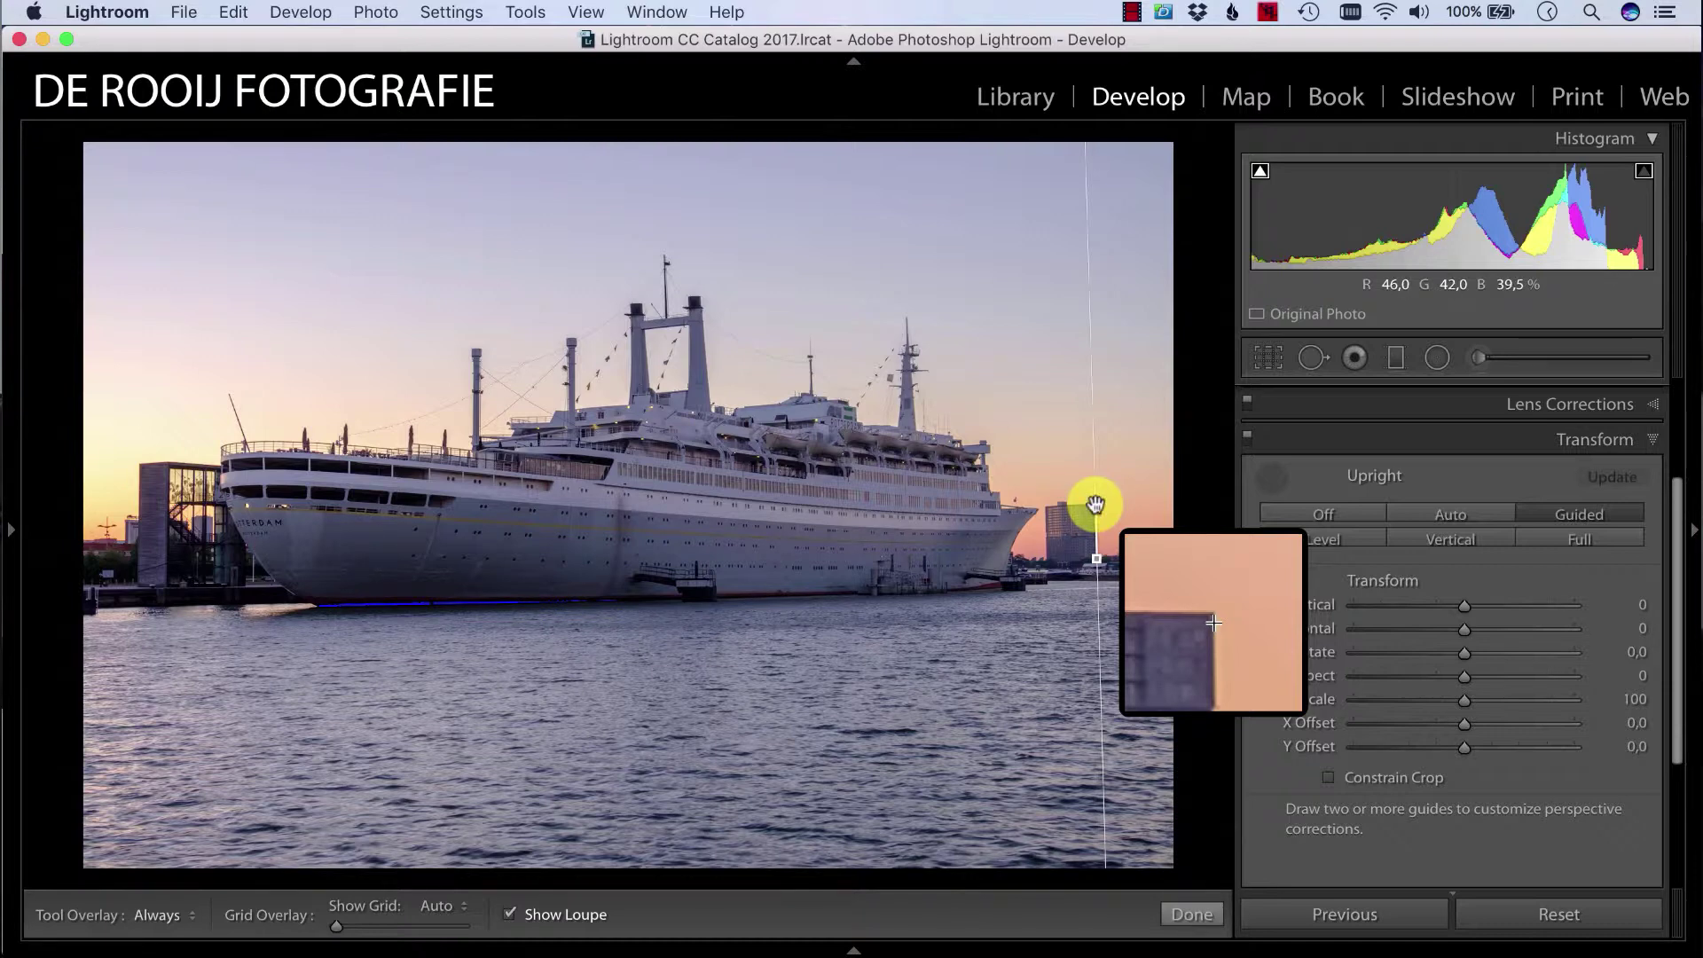
{"action": "mouse_move", "coordinate": [1095, 504]}
{"action": "left_mouse_down"}
{"action": "mouse_move", "coordinate": [1094, 582]}
{"action": "mouse_move", "coordinate": [1095, 504]}
{"action": "left_mouse_up"}
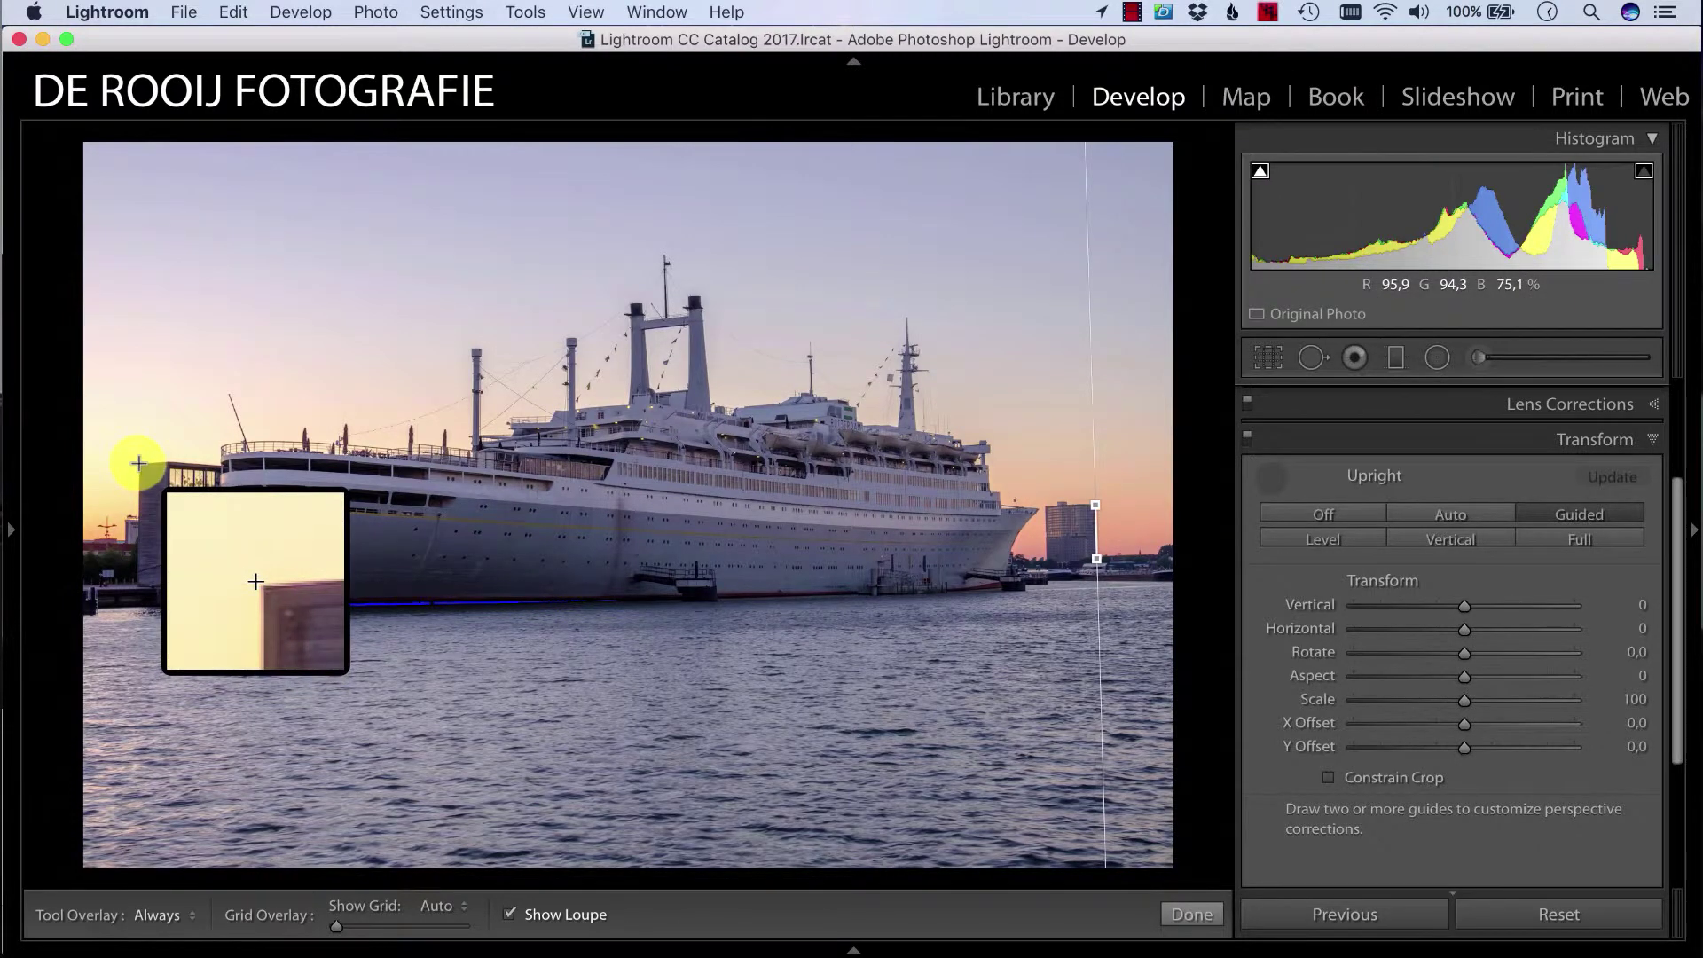
{"action": "left_click_drag", "start_coordinate": [139, 462], "coordinate": [135, 585]}
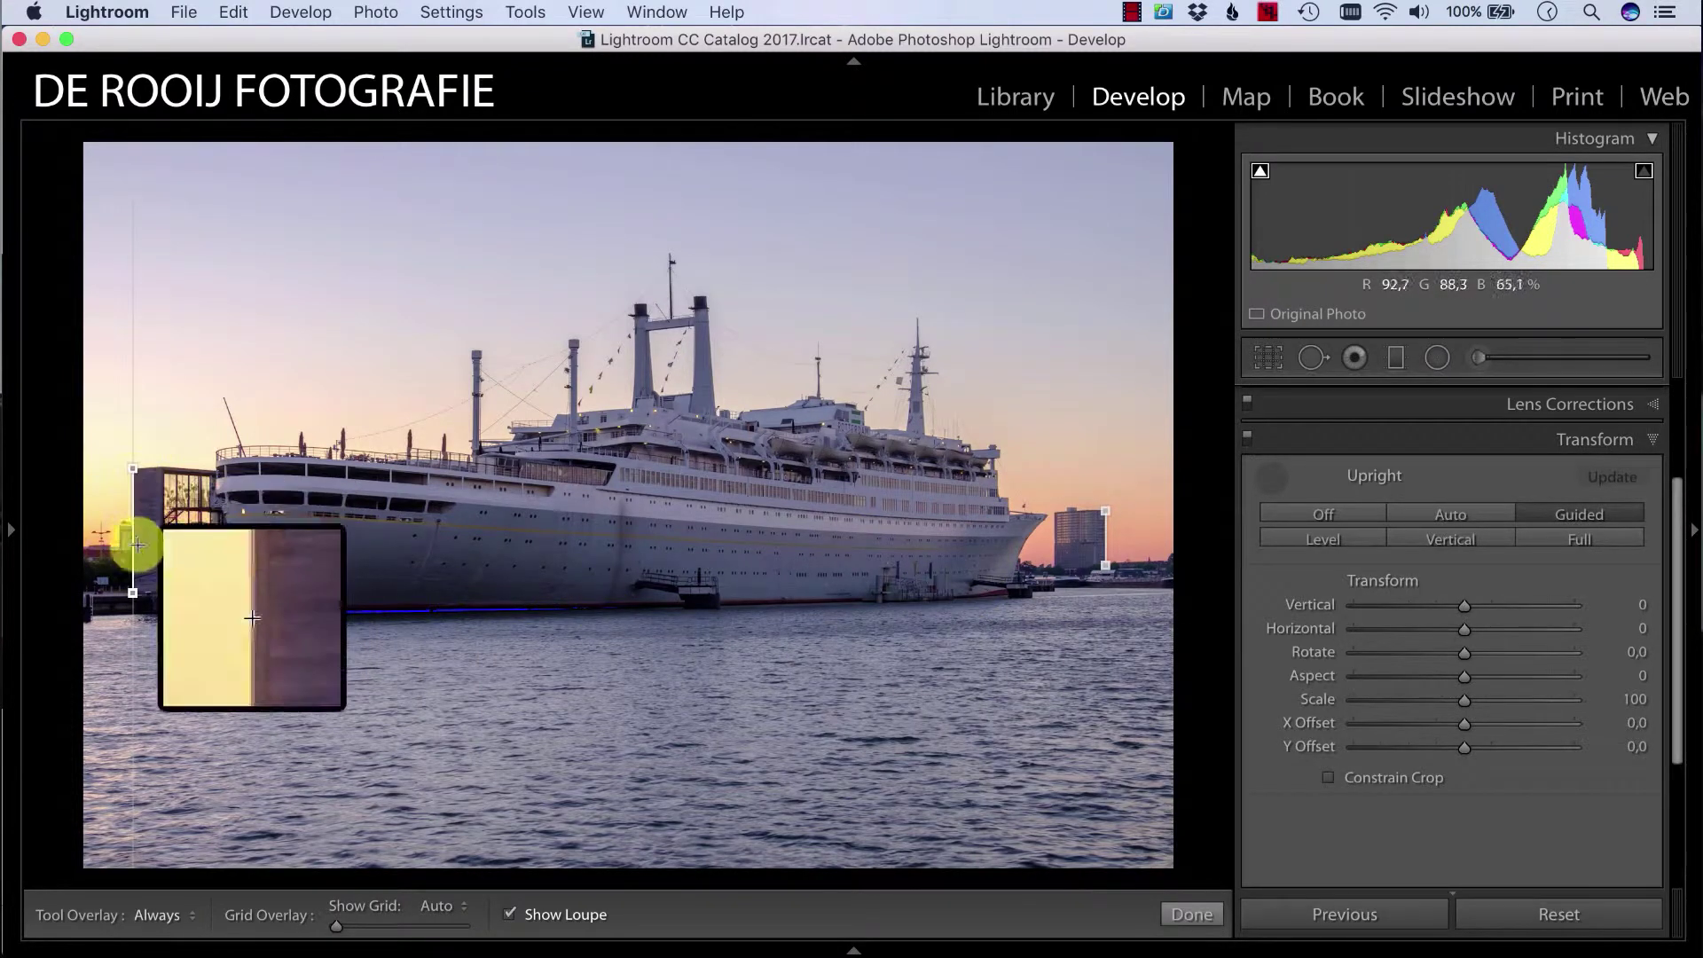
{"action": "left_click_drag", "start_coordinate": [1108, 513], "coordinate": [1105, 565]}
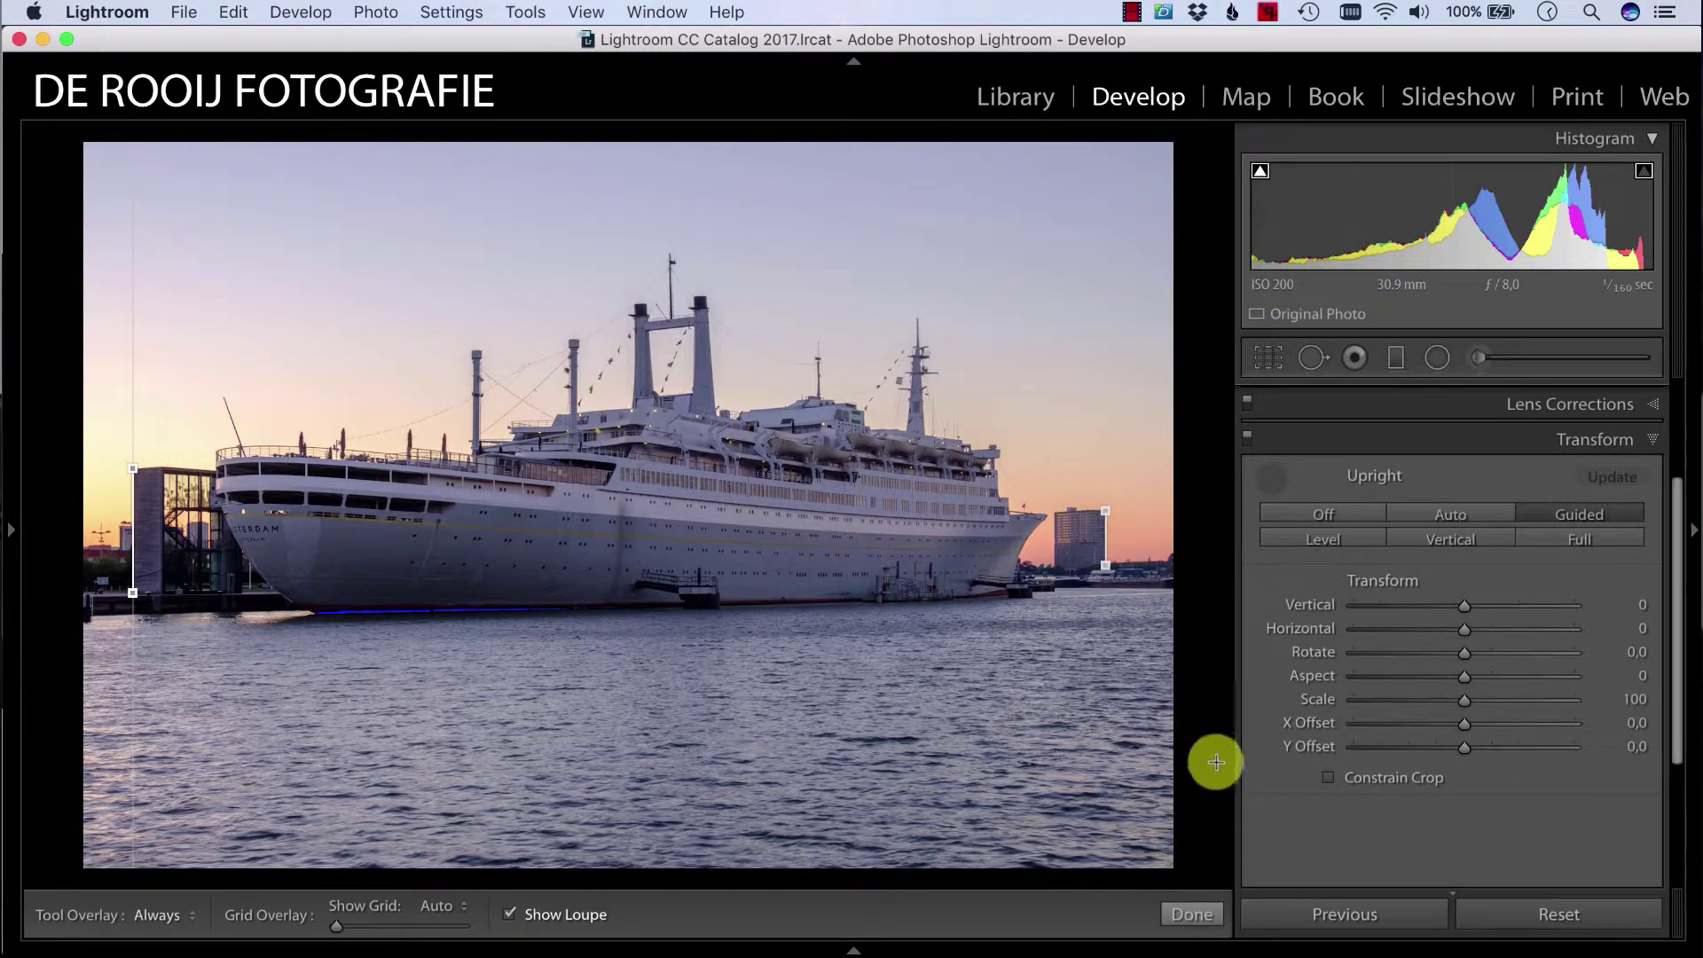
Finish the Guided Upright correction and raise Whites to +50 in the Basic adjustments while previewing highlight clipping
{"action": "left_click", "coordinate": [1208, 919]}
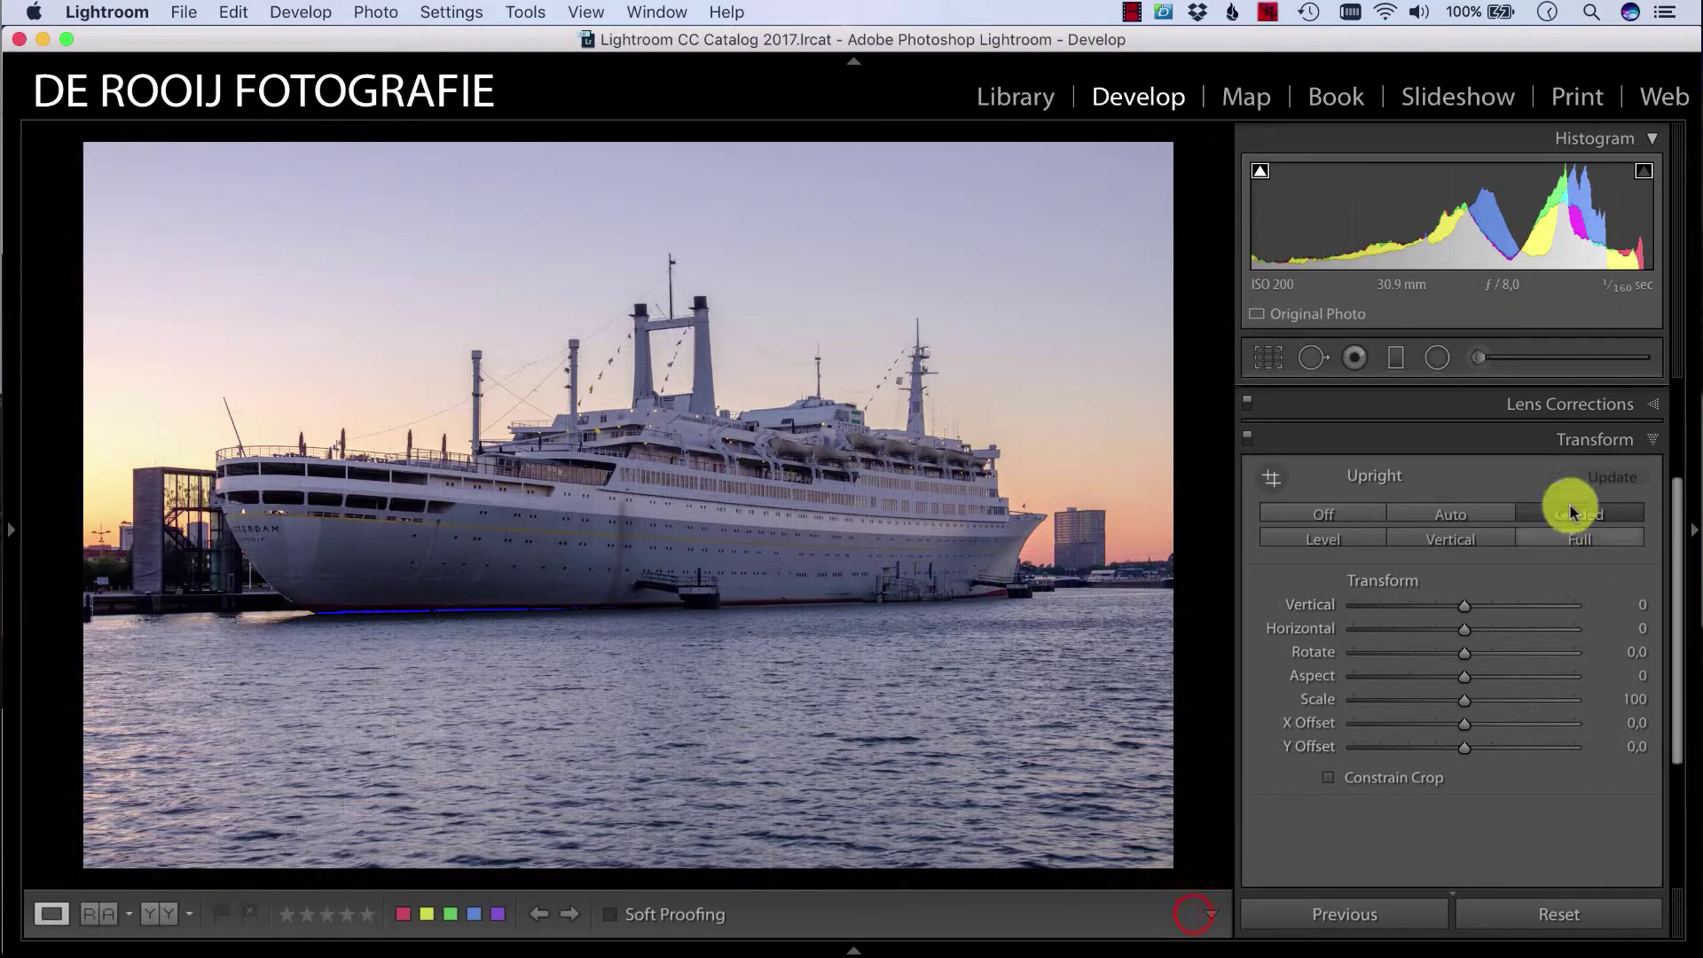
{"action": "left_click", "coordinate": [1655, 441]}
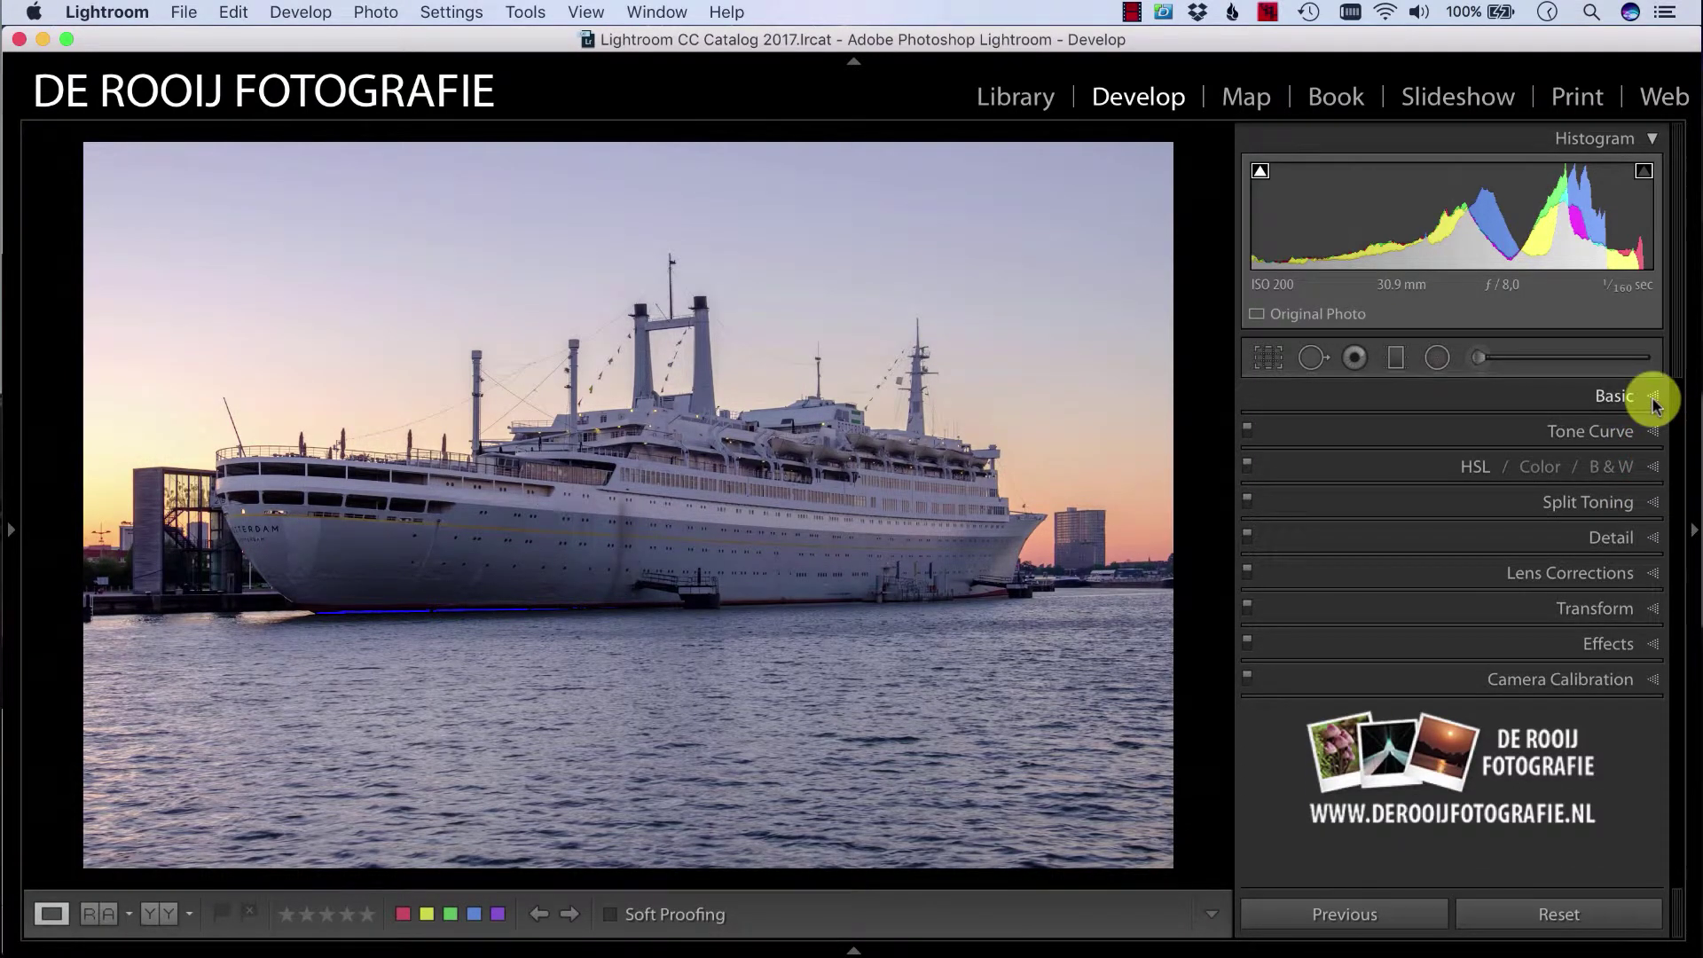
{"action": "left_click", "coordinate": [1654, 396]}
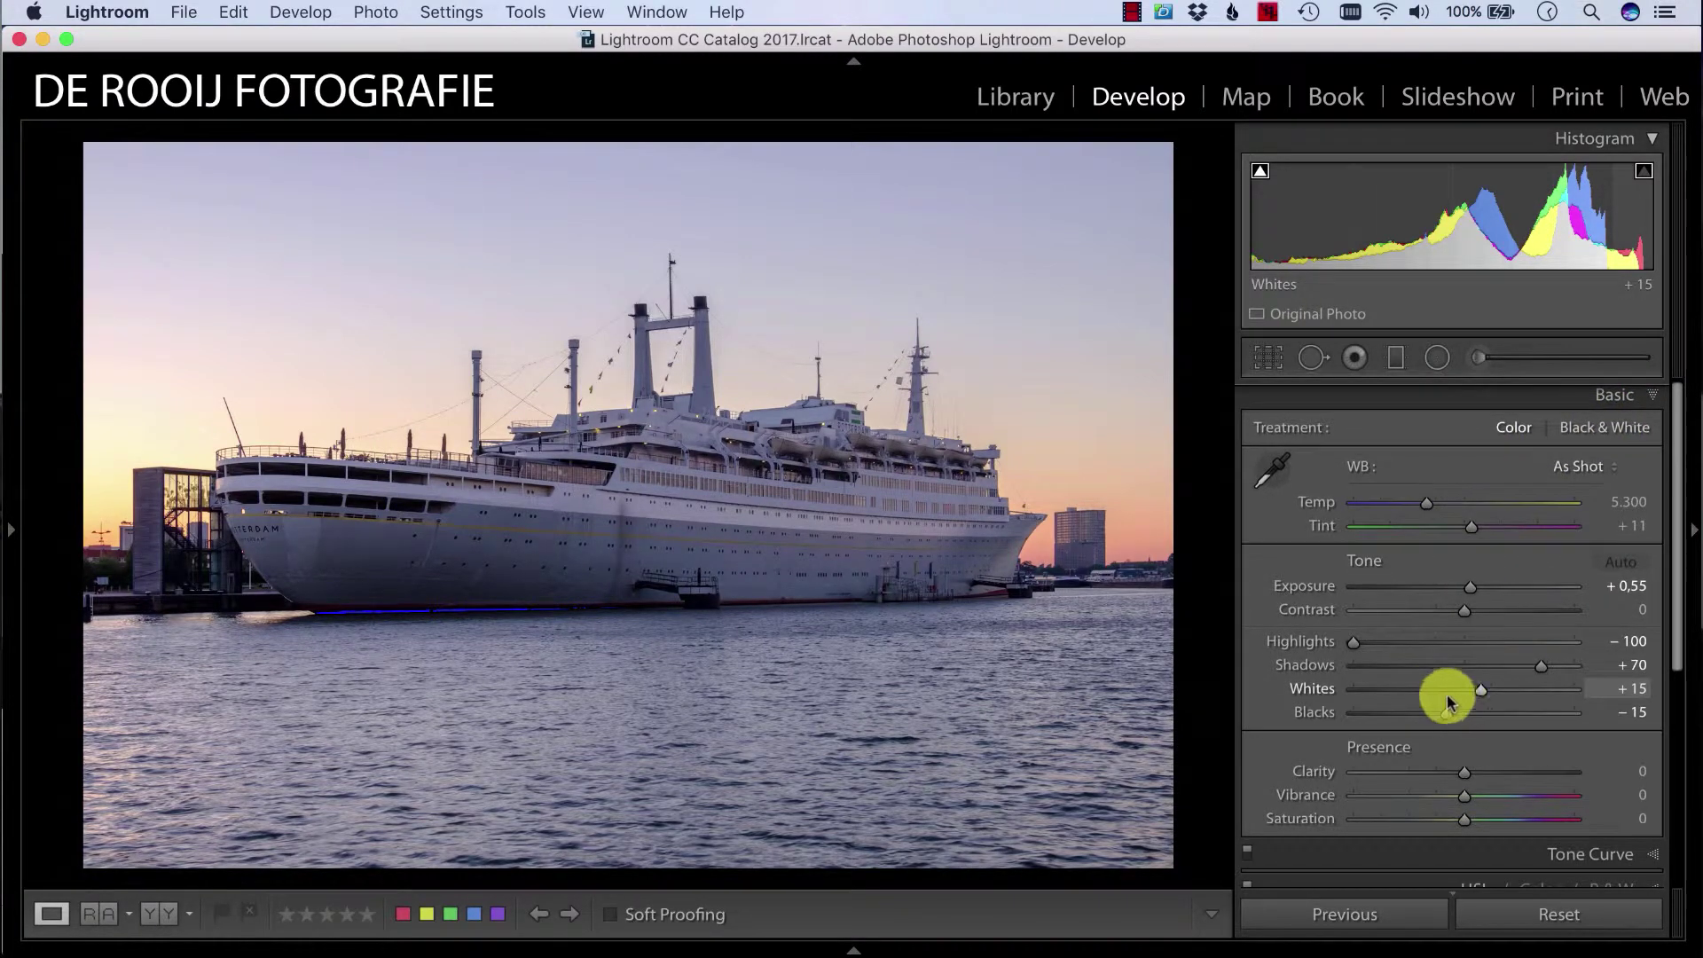
{"action": "scroll", "coordinate": [1360, 647], "scroll_direction": "down", "scroll_amount": 1}
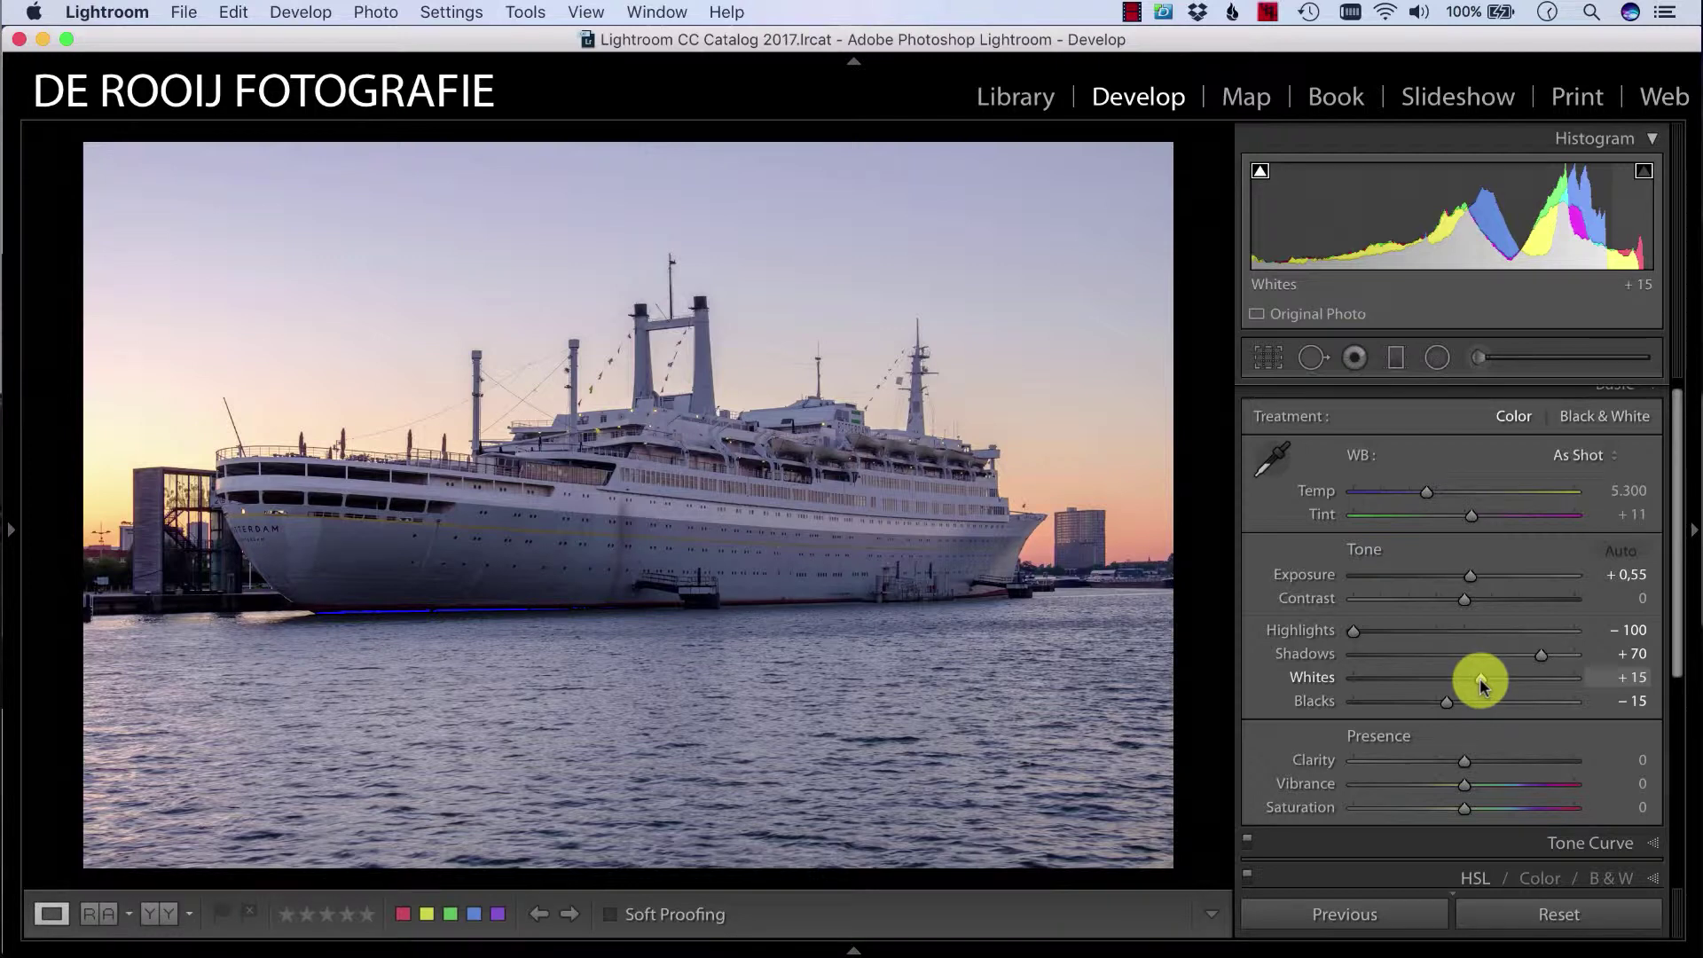
{"action": "key", "text": "alt"}
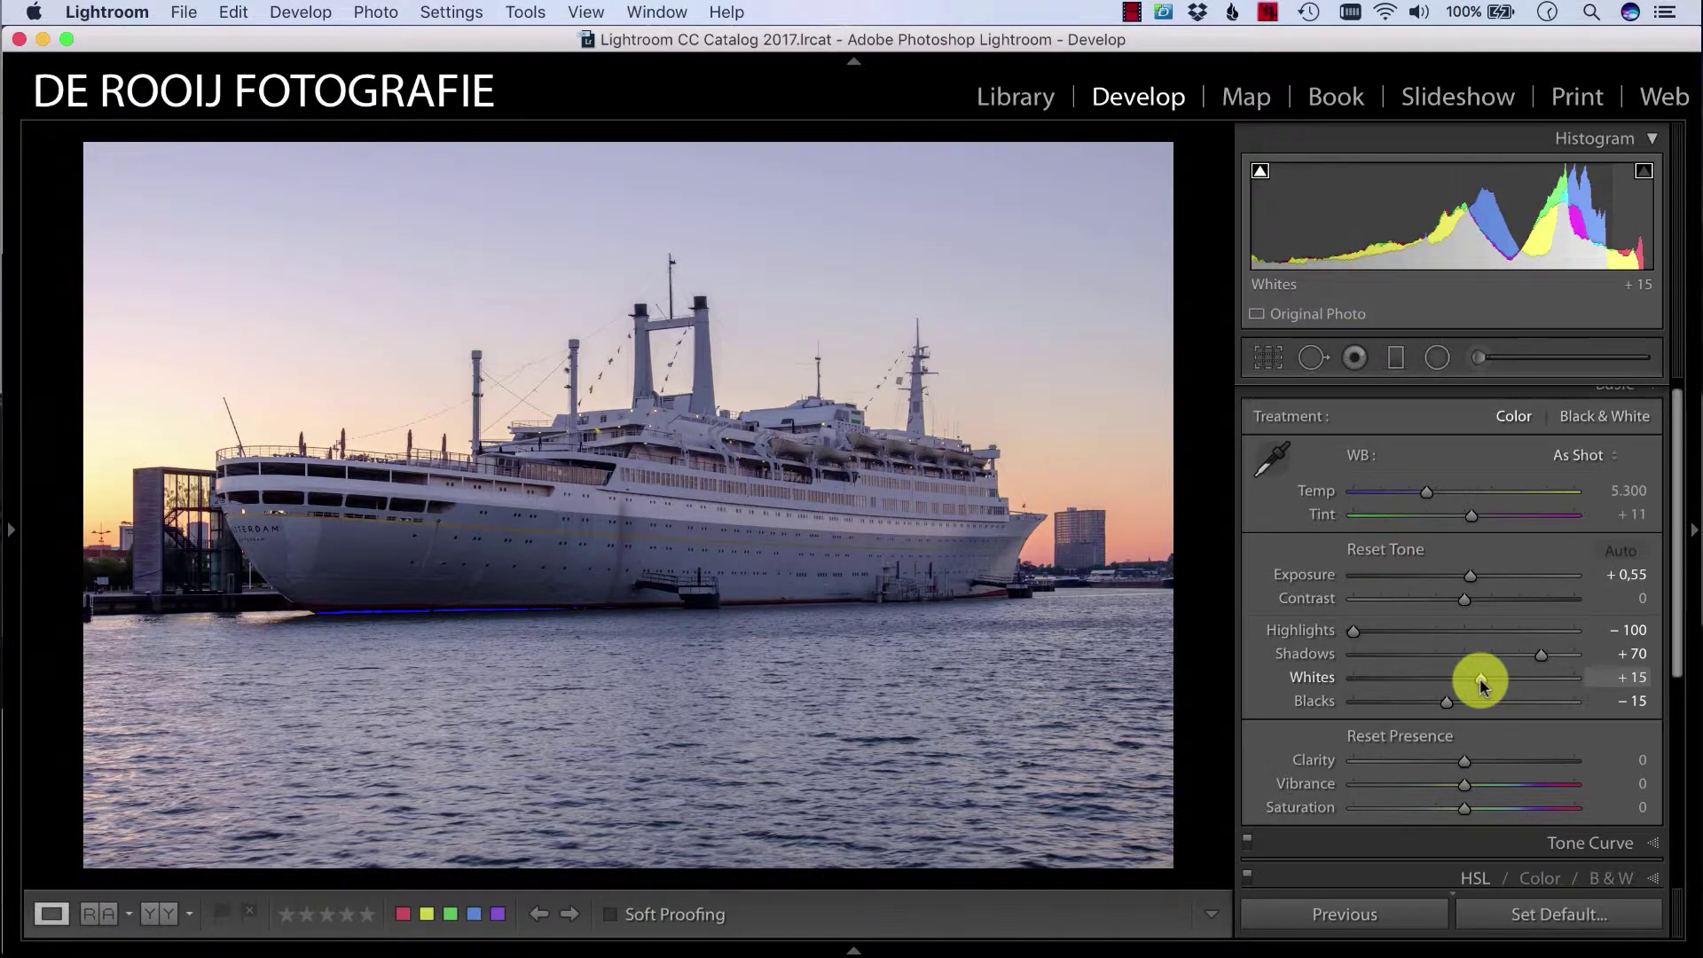
{"action": "left_click", "coordinate": [1479, 677], "text": "alt"}
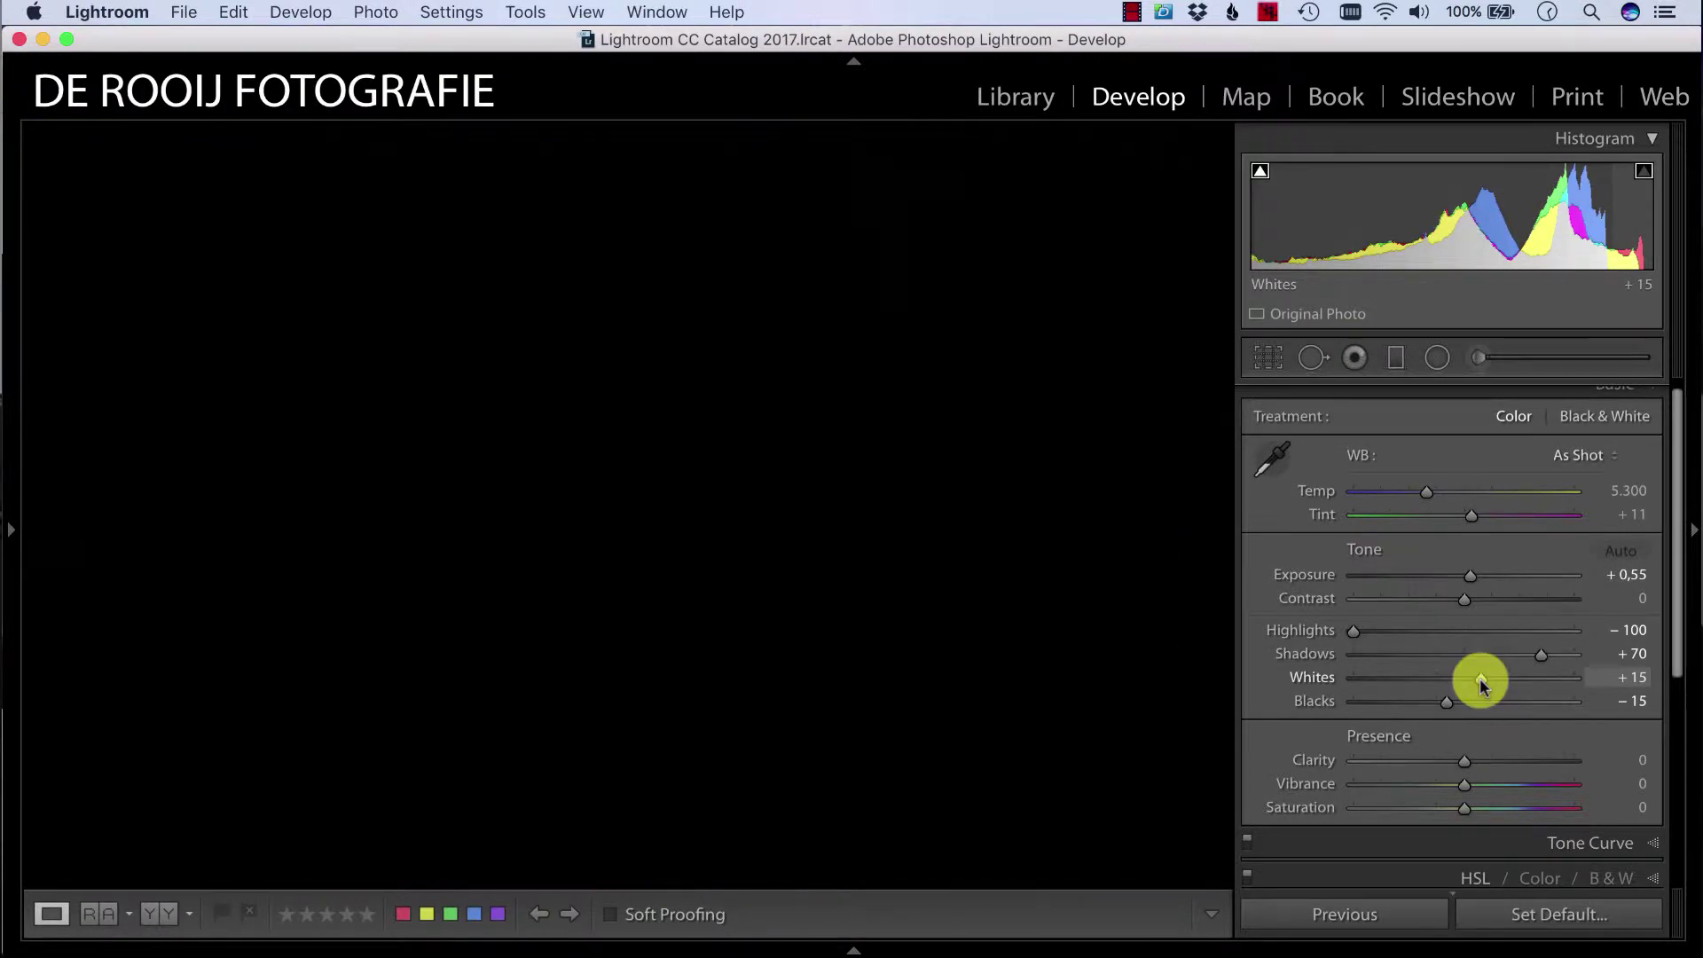
{"action": "left_click_drag", "start_coordinate": [1480, 680], "coordinate": [1443, 701]}
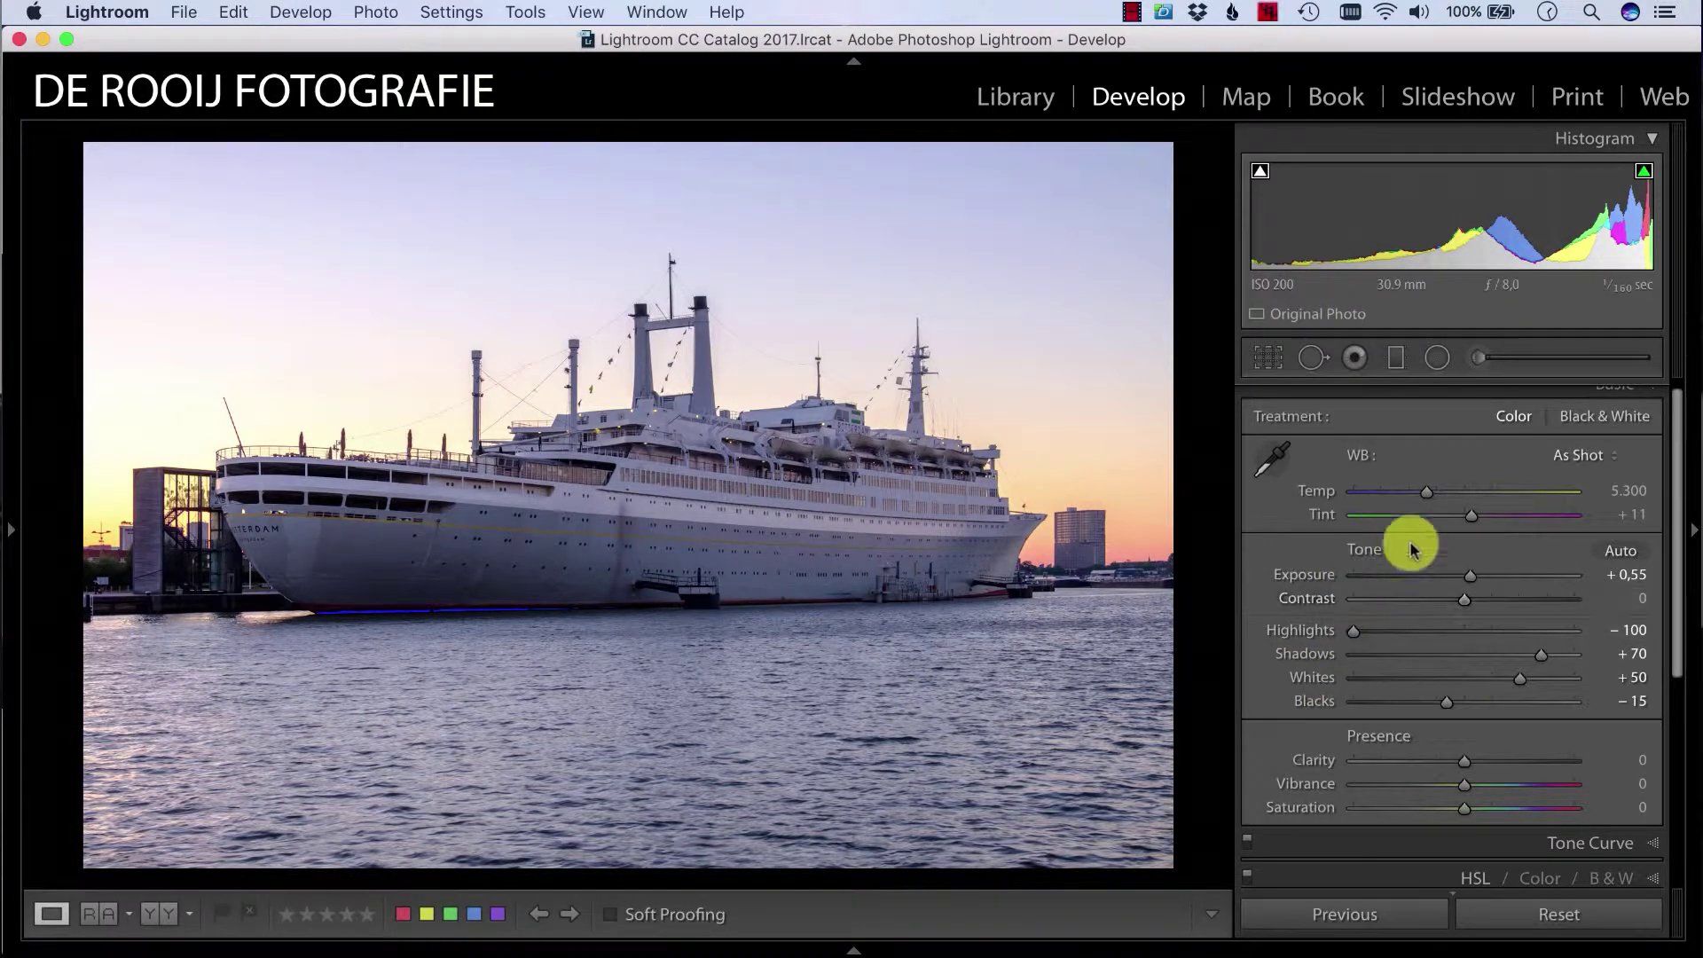
Try the Auto white balance preset on the ship photo and return the white balance to As Shot
{"action": "left_click", "coordinate": [1576, 456]}
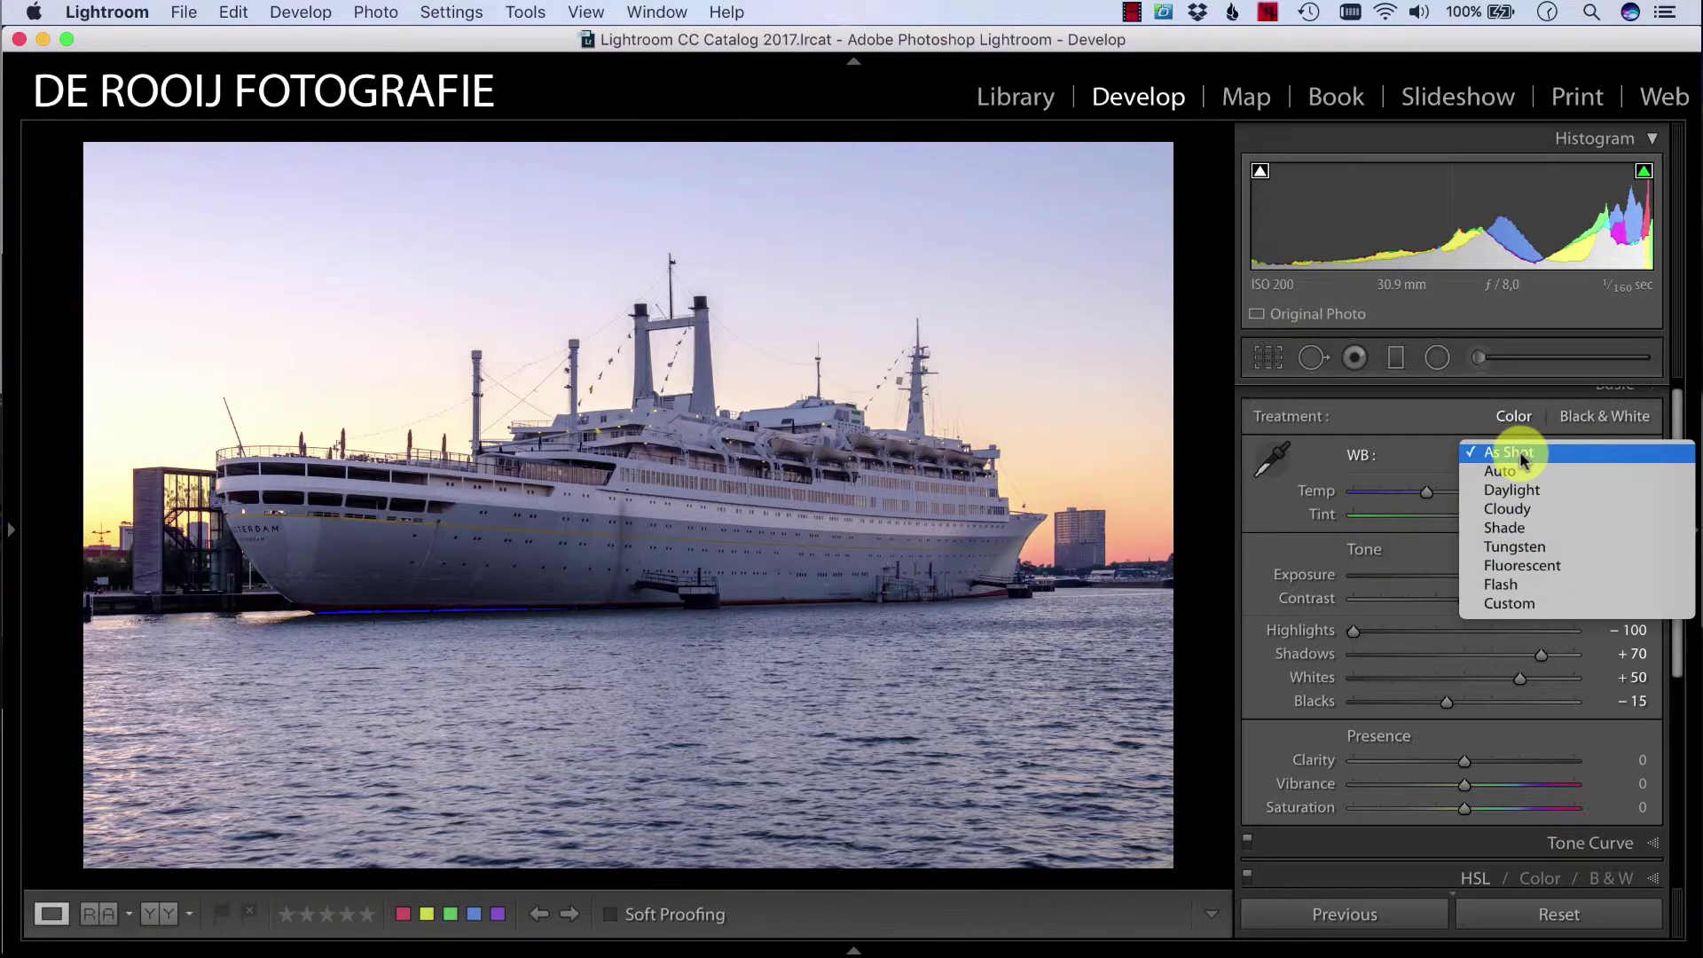
{"action": "left_click", "coordinate": [1520, 455]}
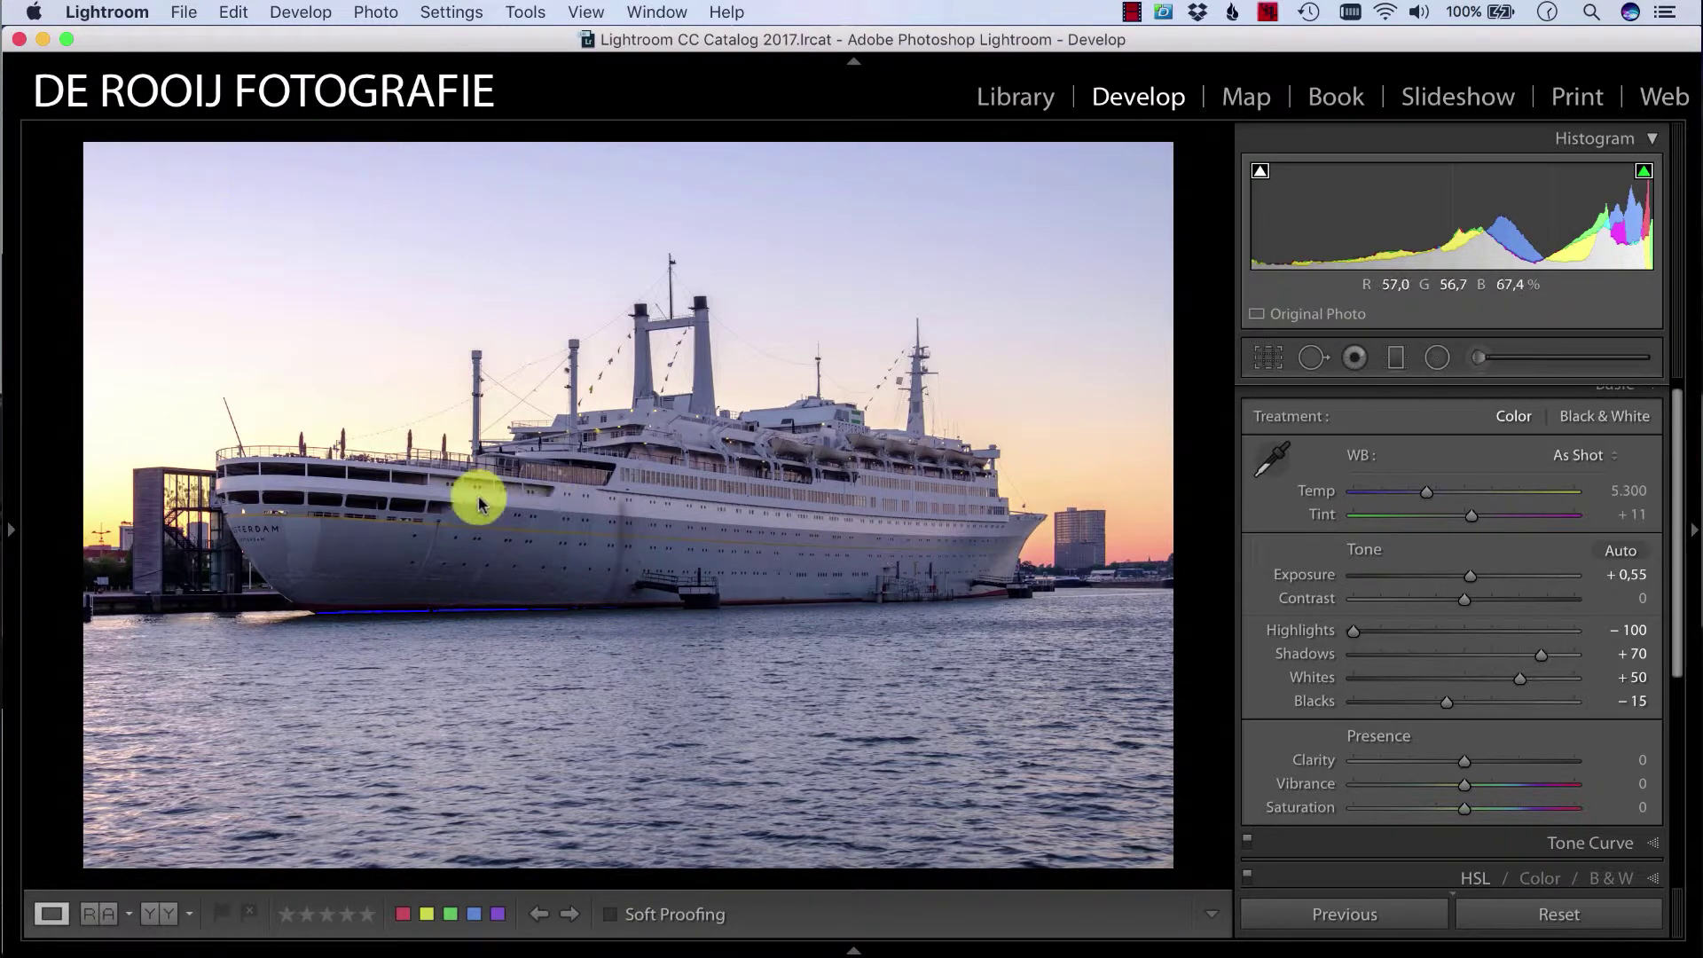
{"action": "left_click", "coordinate": [1577, 455]}
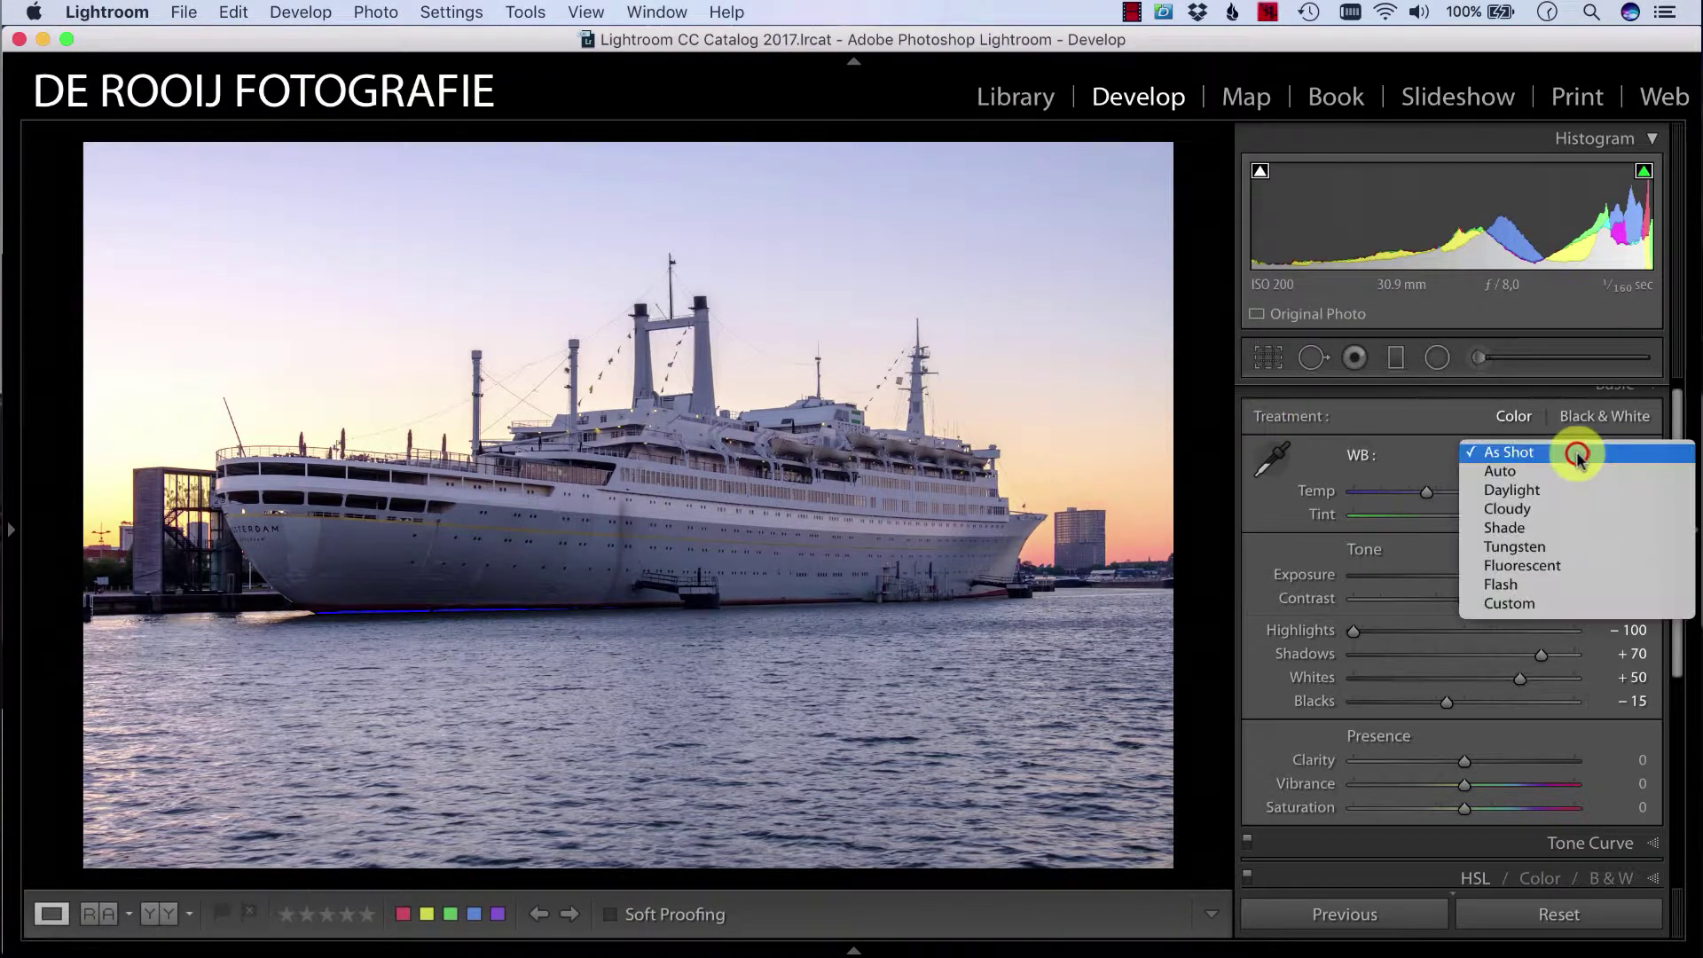
{"action": "left_click", "coordinate": [1525, 473]}
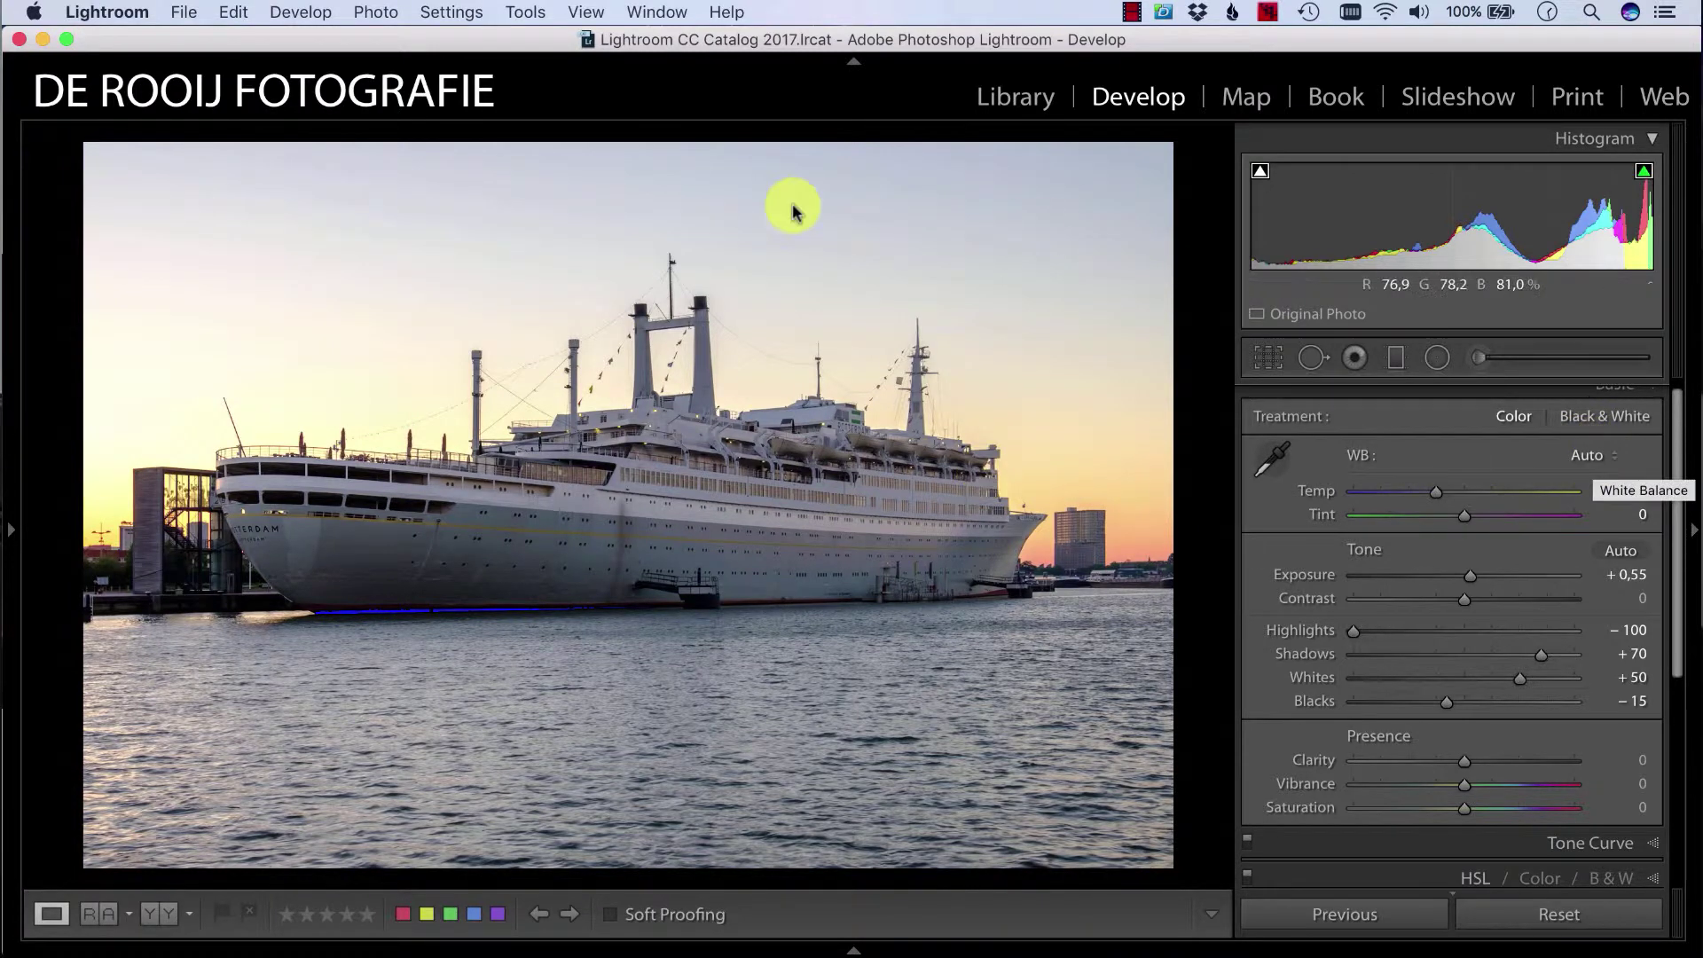
{"action": "left_click", "coordinate": [1594, 455]}
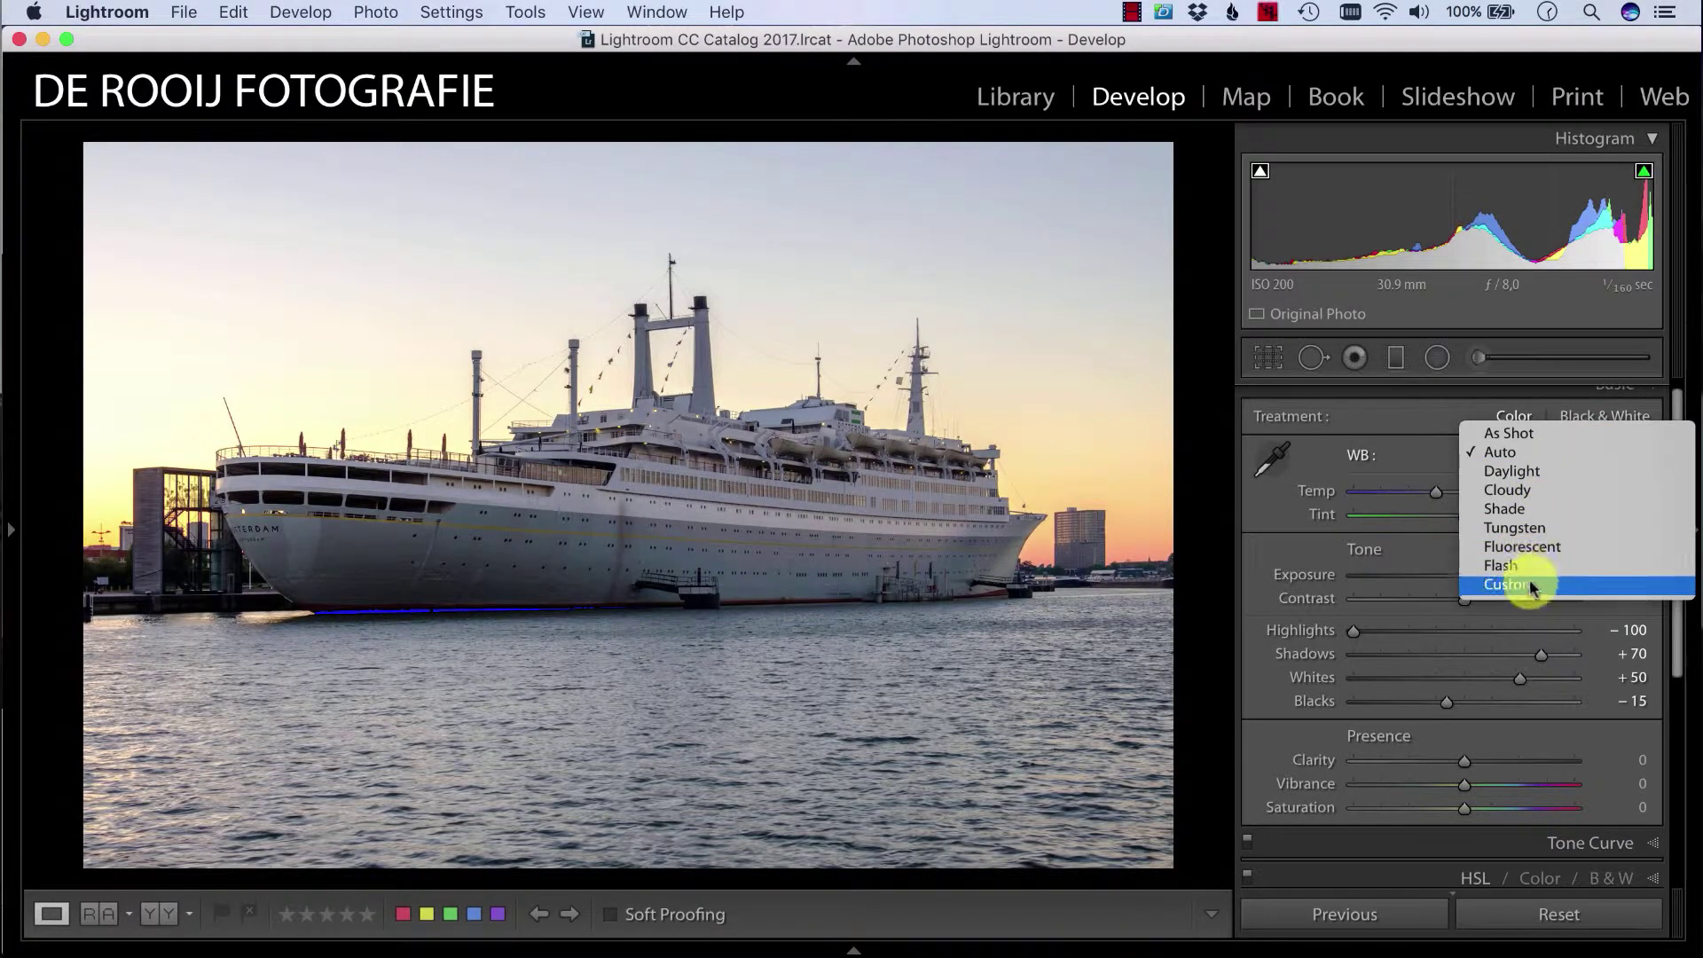
{"action": "left_click", "coordinate": [1507, 434]}
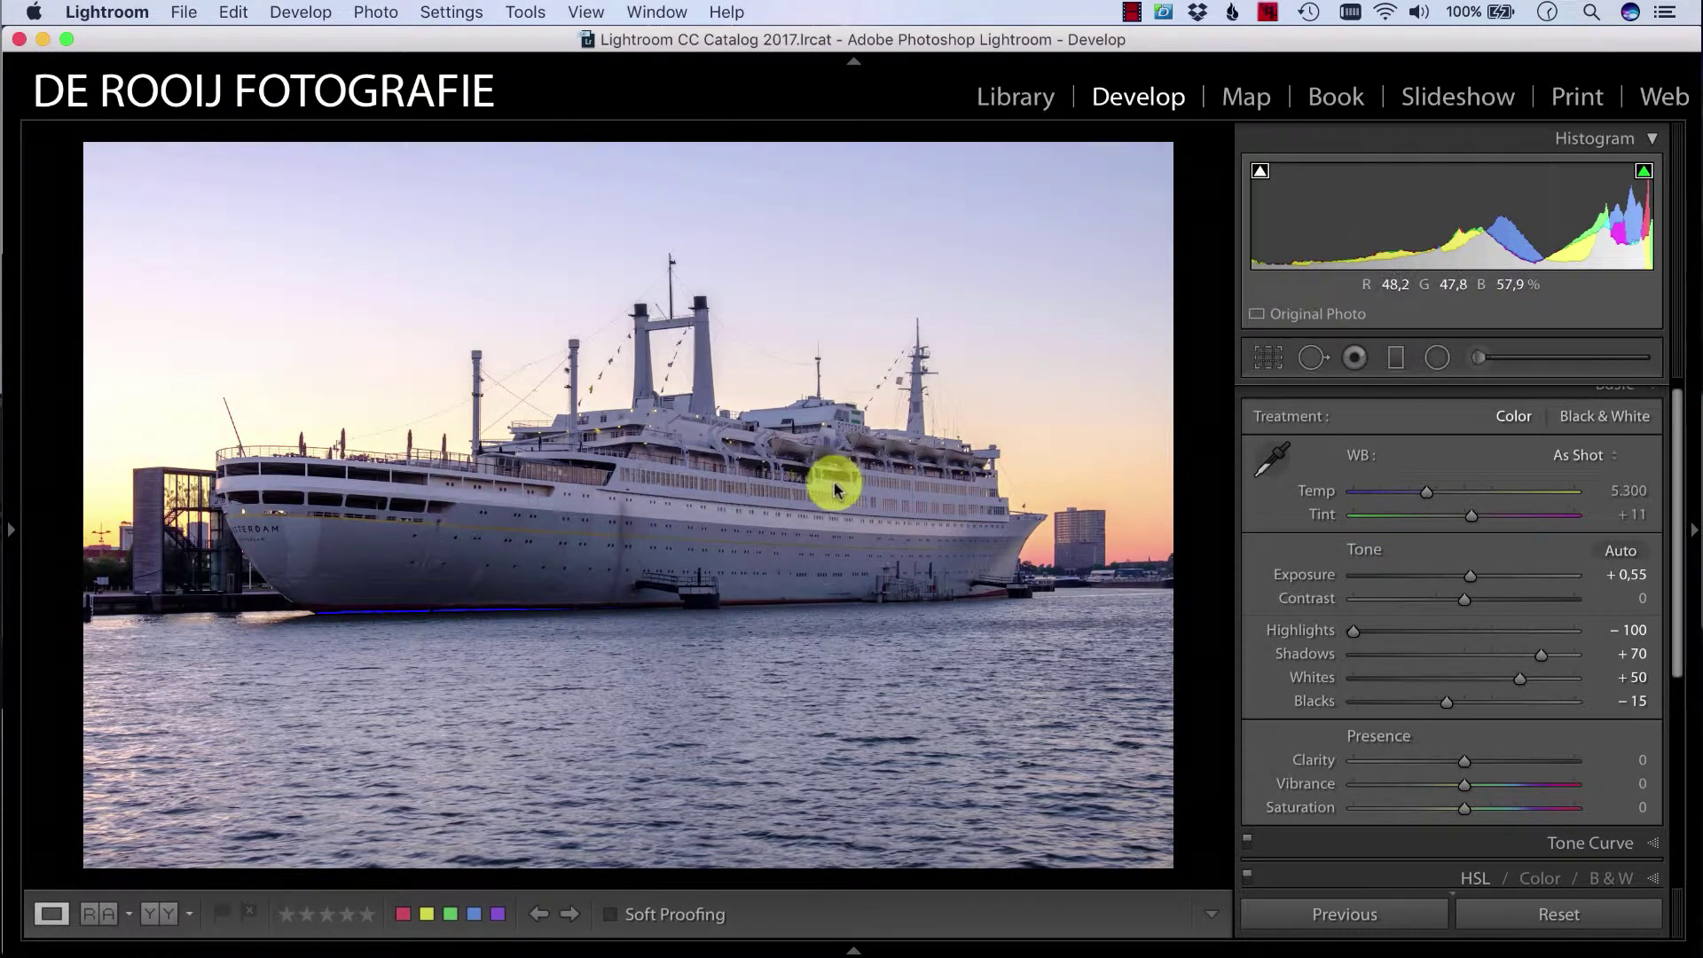
Open a 16-bit sRGB TIFF copy with Lightroom adjustments in Color Efex Pro 4 and enlarge its window to fill the screen
{"action": "right_click", "coordinate": [737, 478]}
{"action": "mouse_move", "coordinate": [745, 472]}
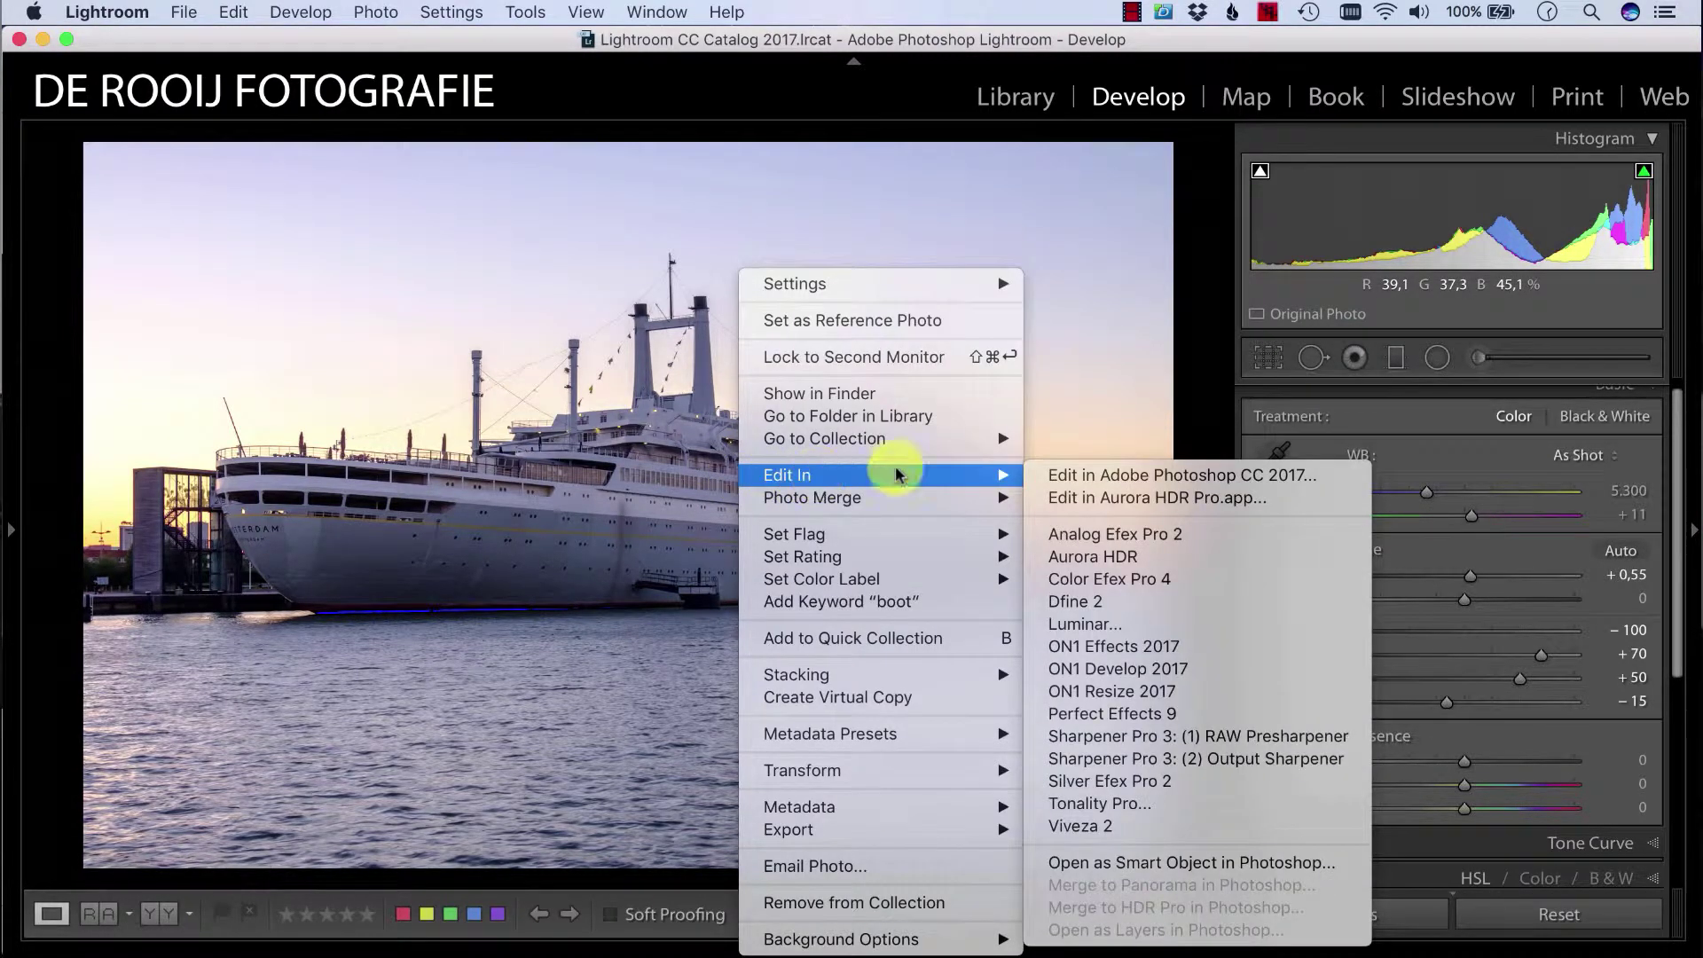
{"action": "left_click", "coordinate": [1182, 587]}
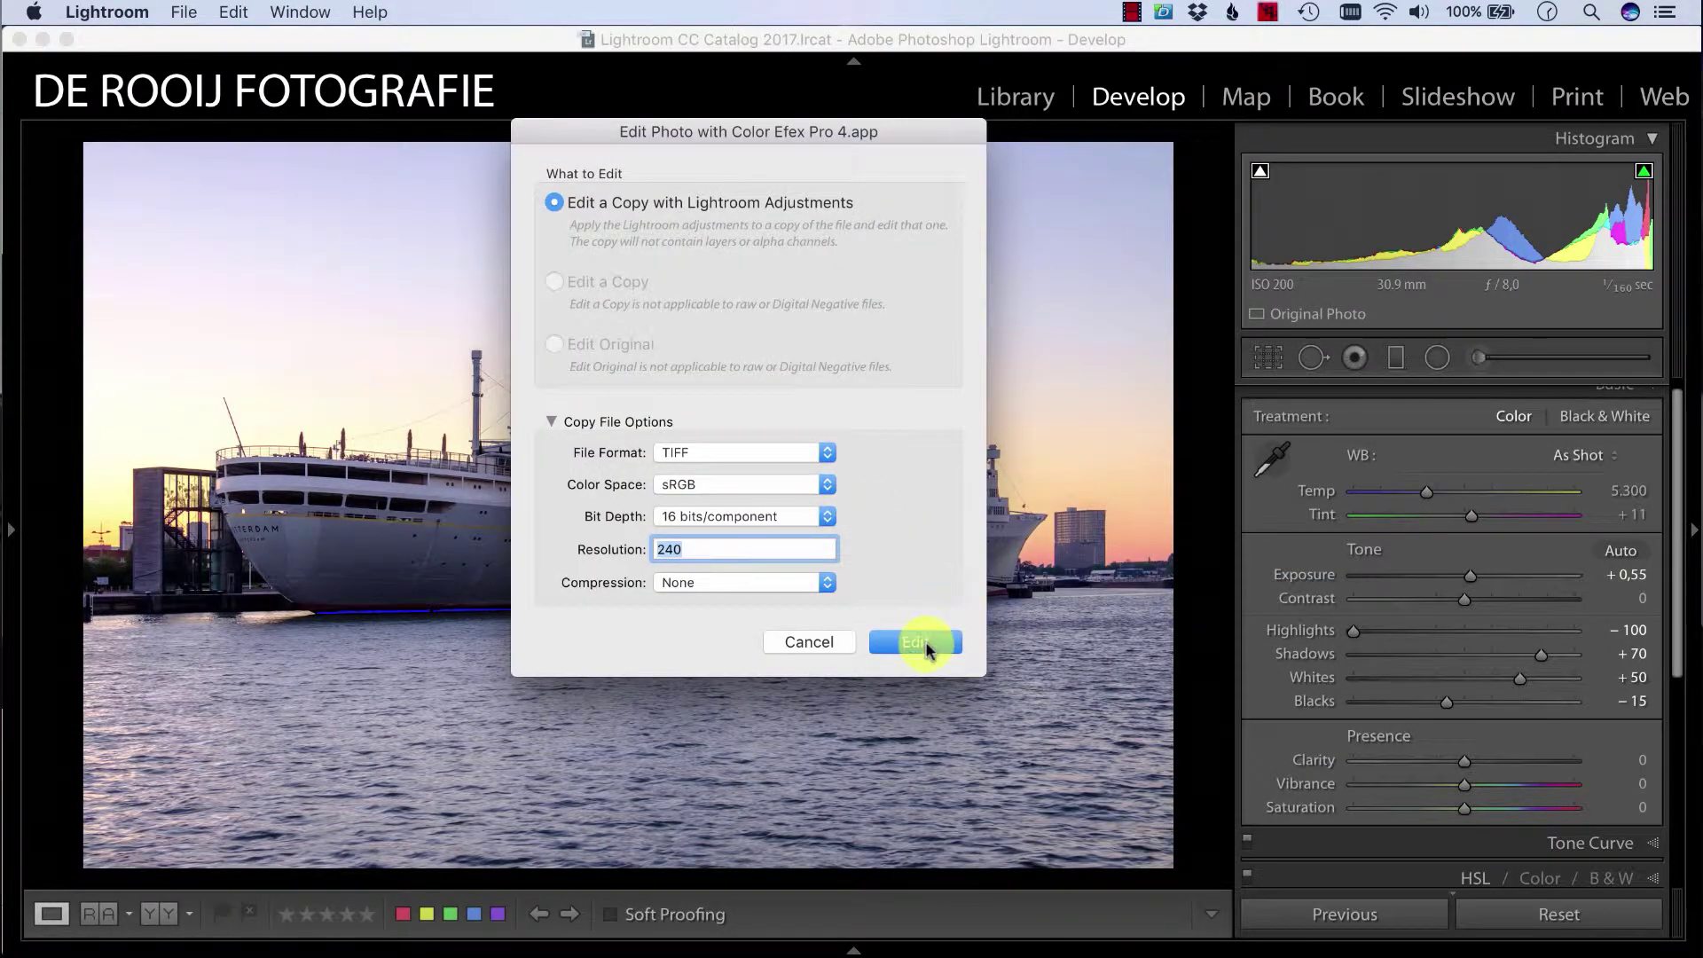
{"action": "left_click", "coordinate": [917, 644]}
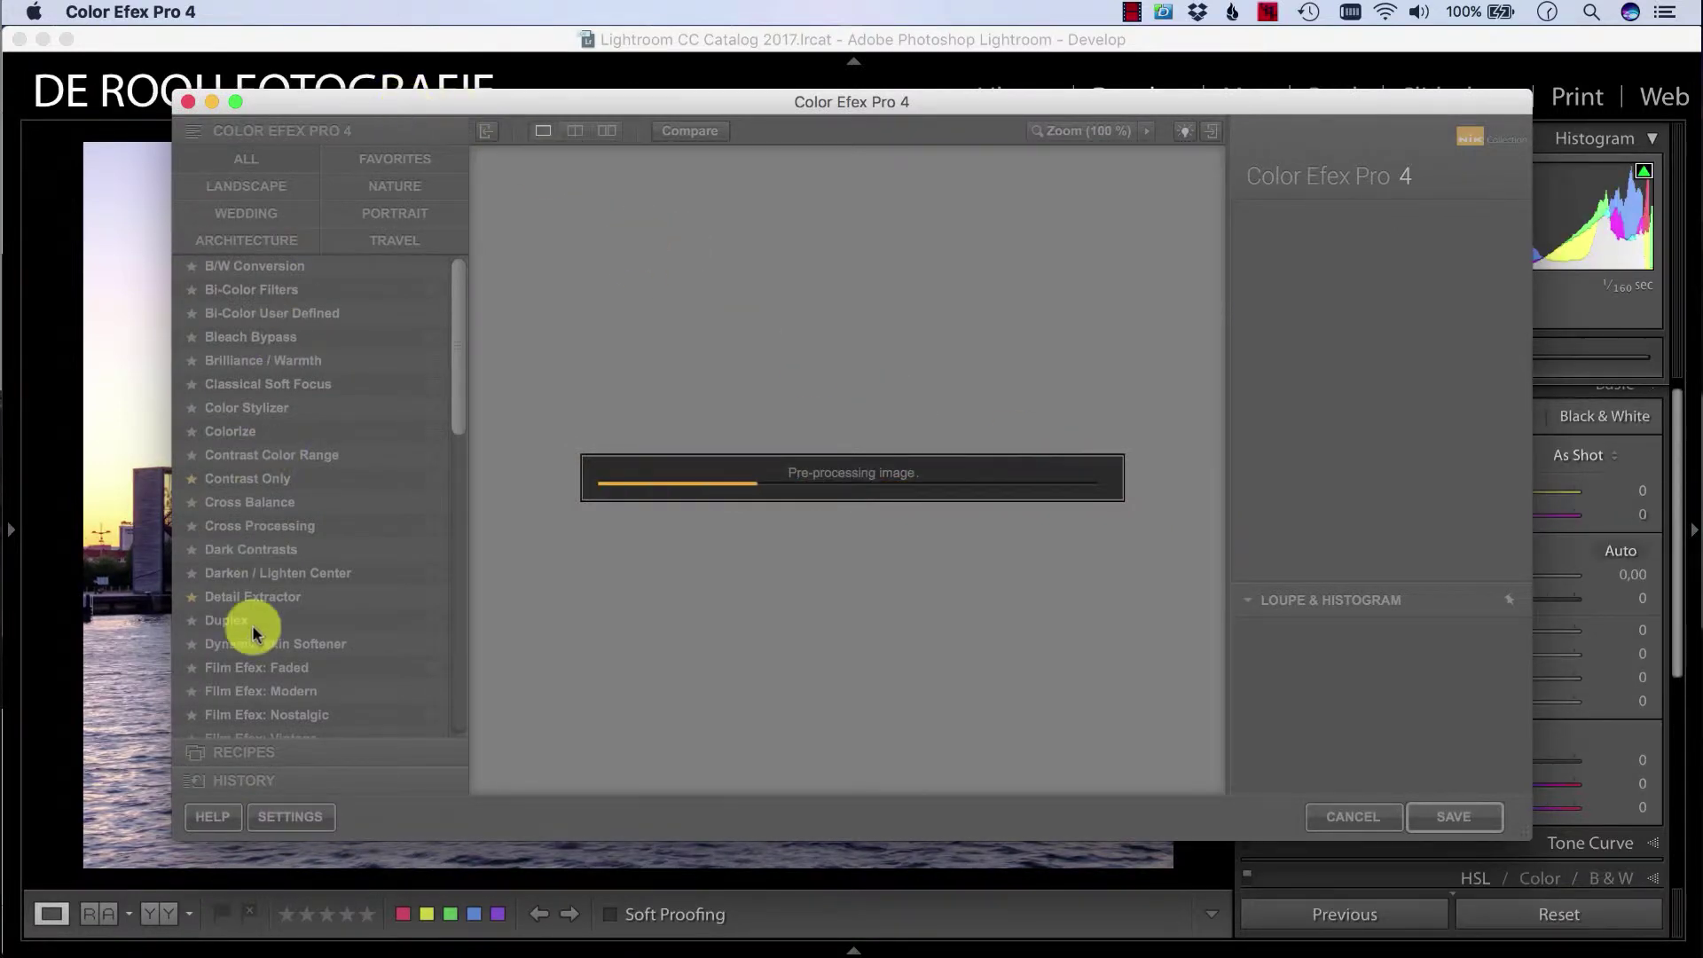
{"action": "left_click_drag", "start_coordinate": [353, 106], "coordinate": [191, 26]}
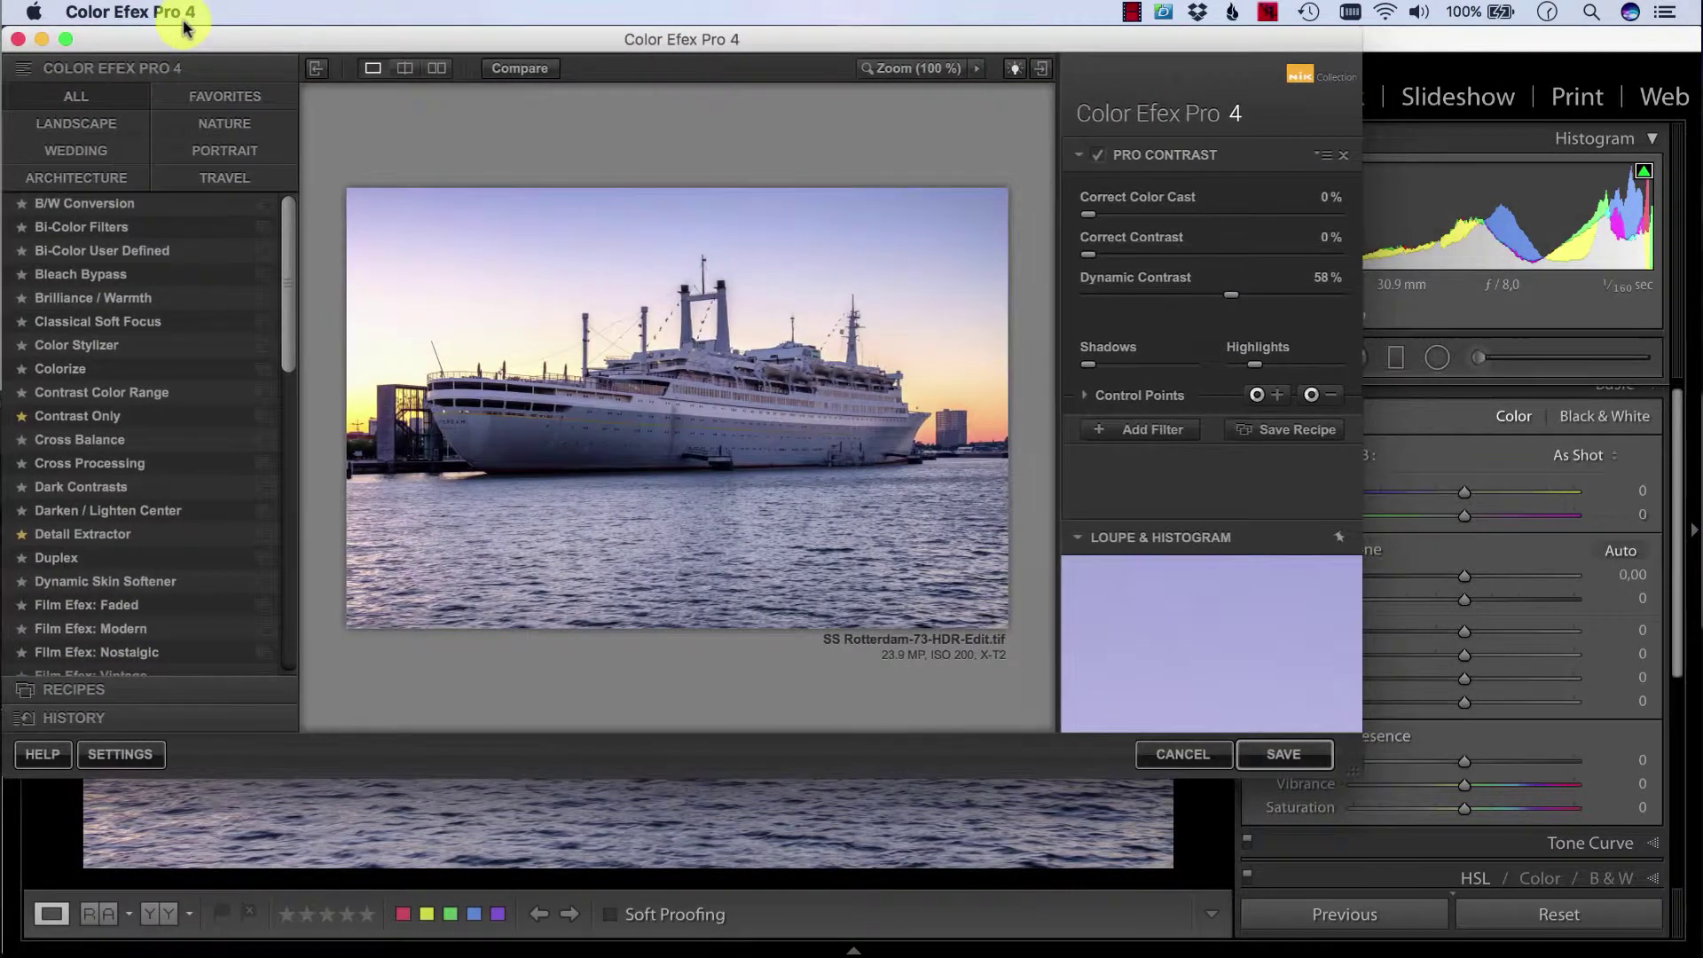
{"action": "left_click_drag", "start_coordinate": [1349, 768], "coordinate": [1698, 953]}
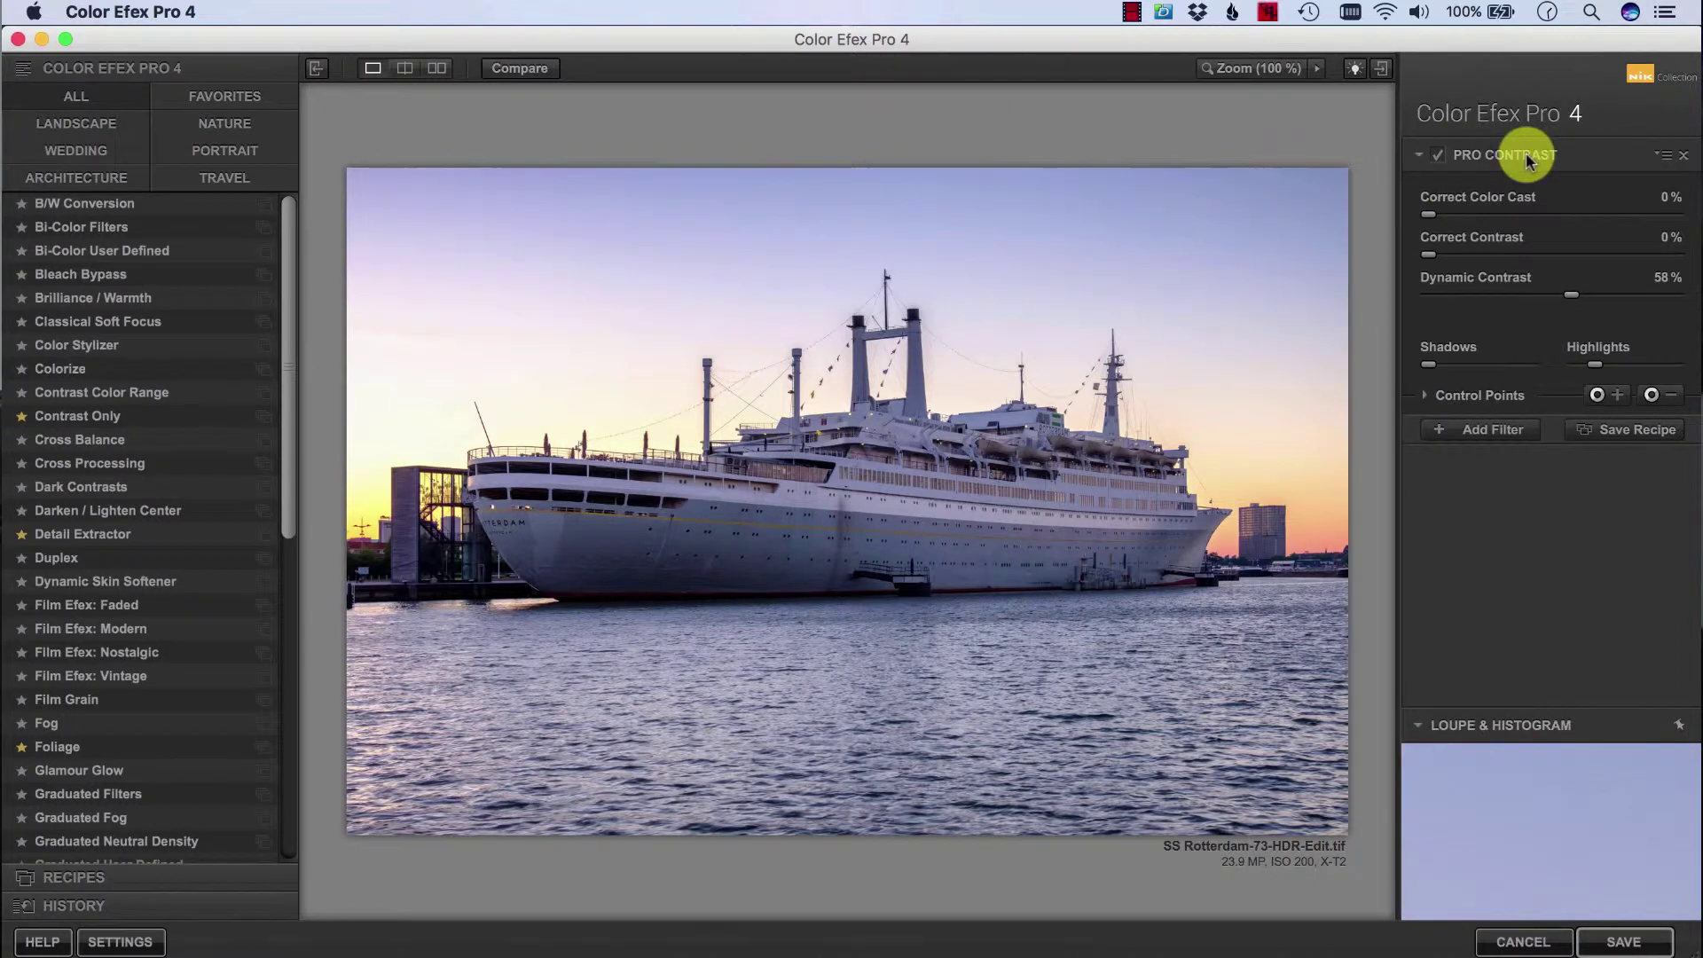
Apply the Pro Contrast filter from the full filter list and set Dynamic Contrast to 50%
{"action": "left_click_drag", "start_coordinate": [286, 322], "coordinate": [258, 635]}
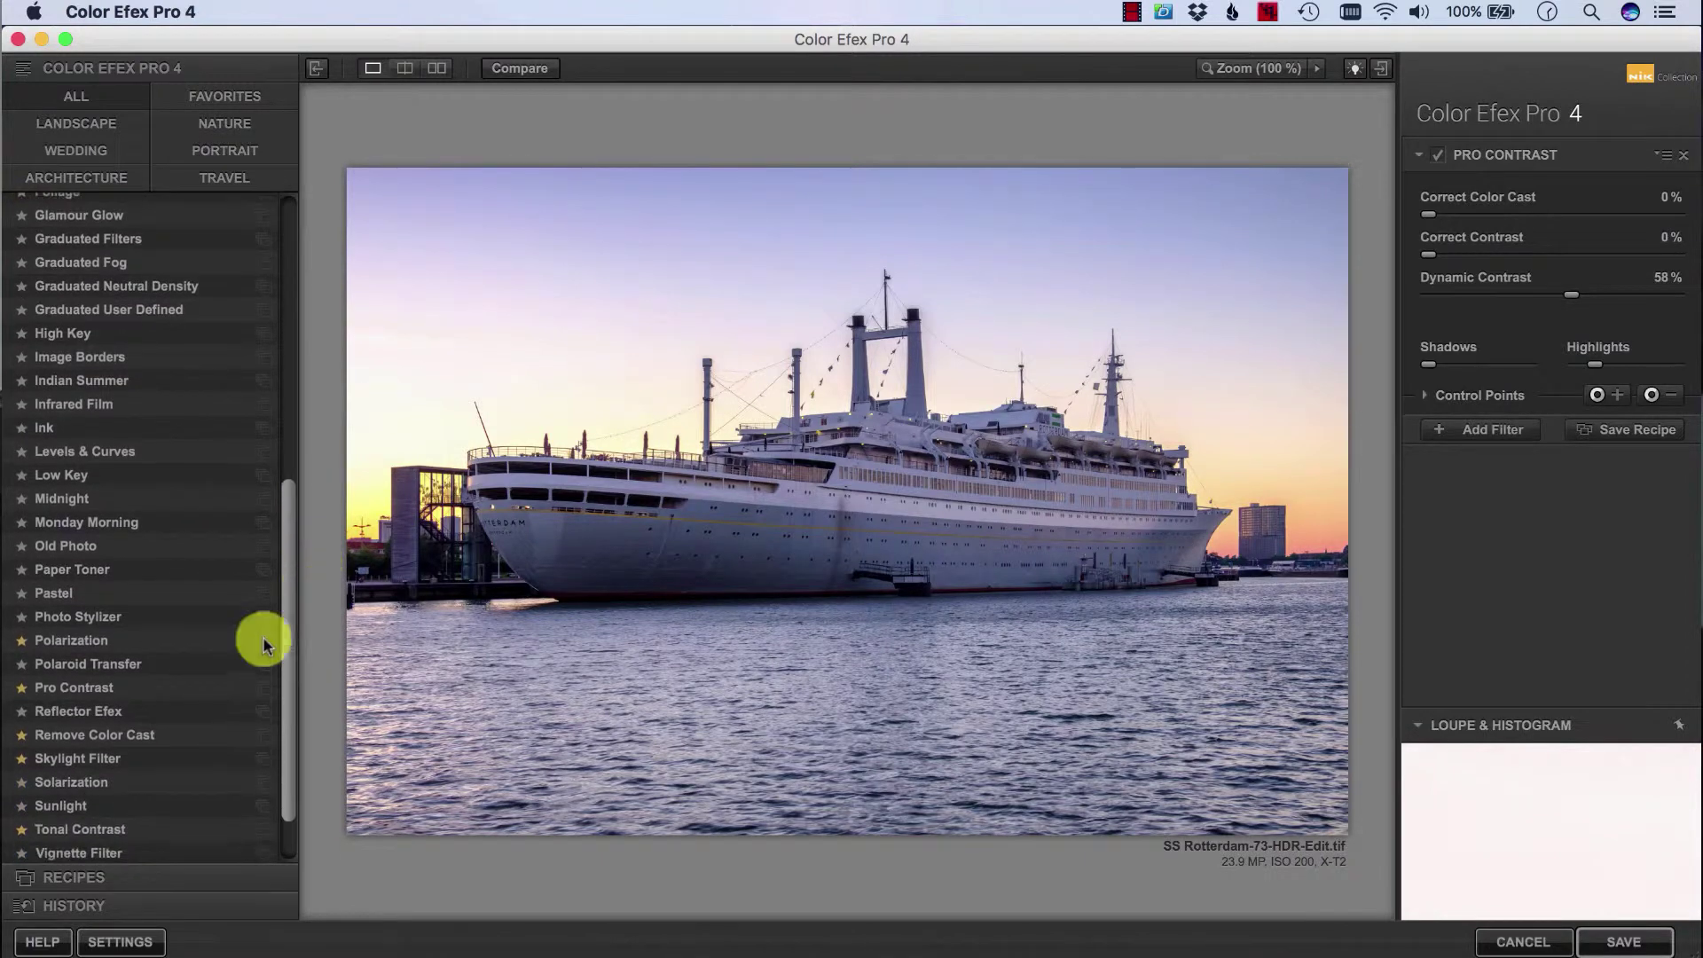
{"action": "left_click", "coordinate": [87, 690]}
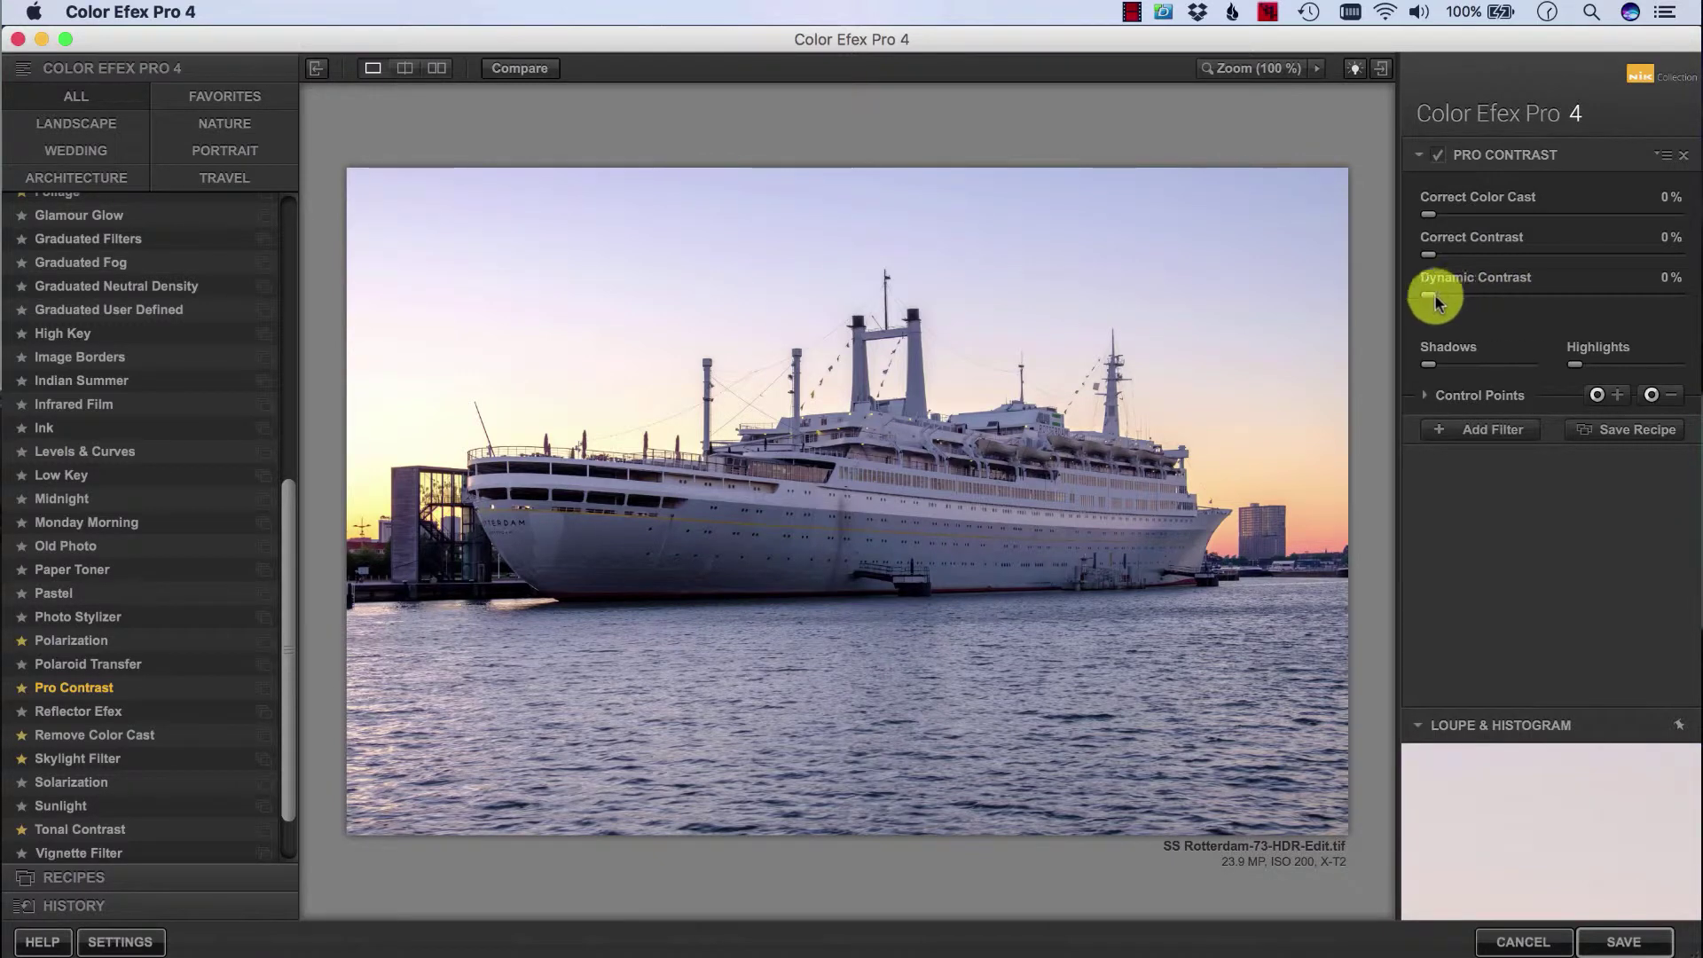
{"action": "left_click_drag", "start_coordinate": [1428, 299], "coordinate": [1538, 302]}
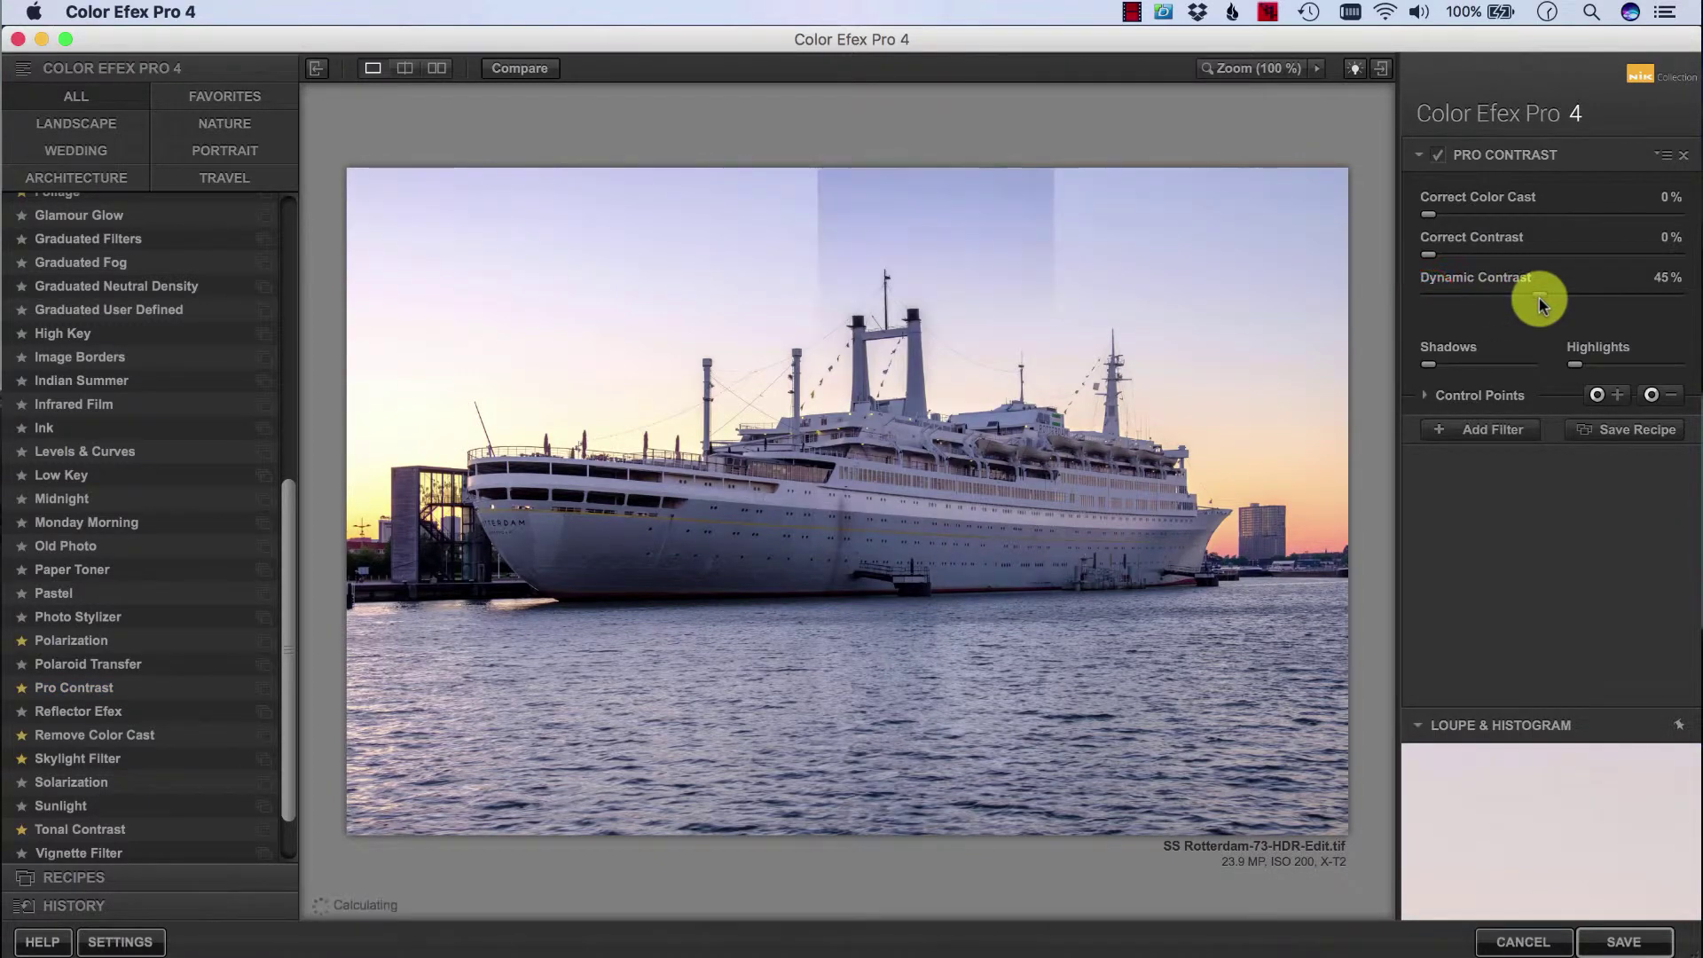
{"action": "left_click_drag", "start_coordinate": [1538, 304], "coordinate": [1558, 303]}
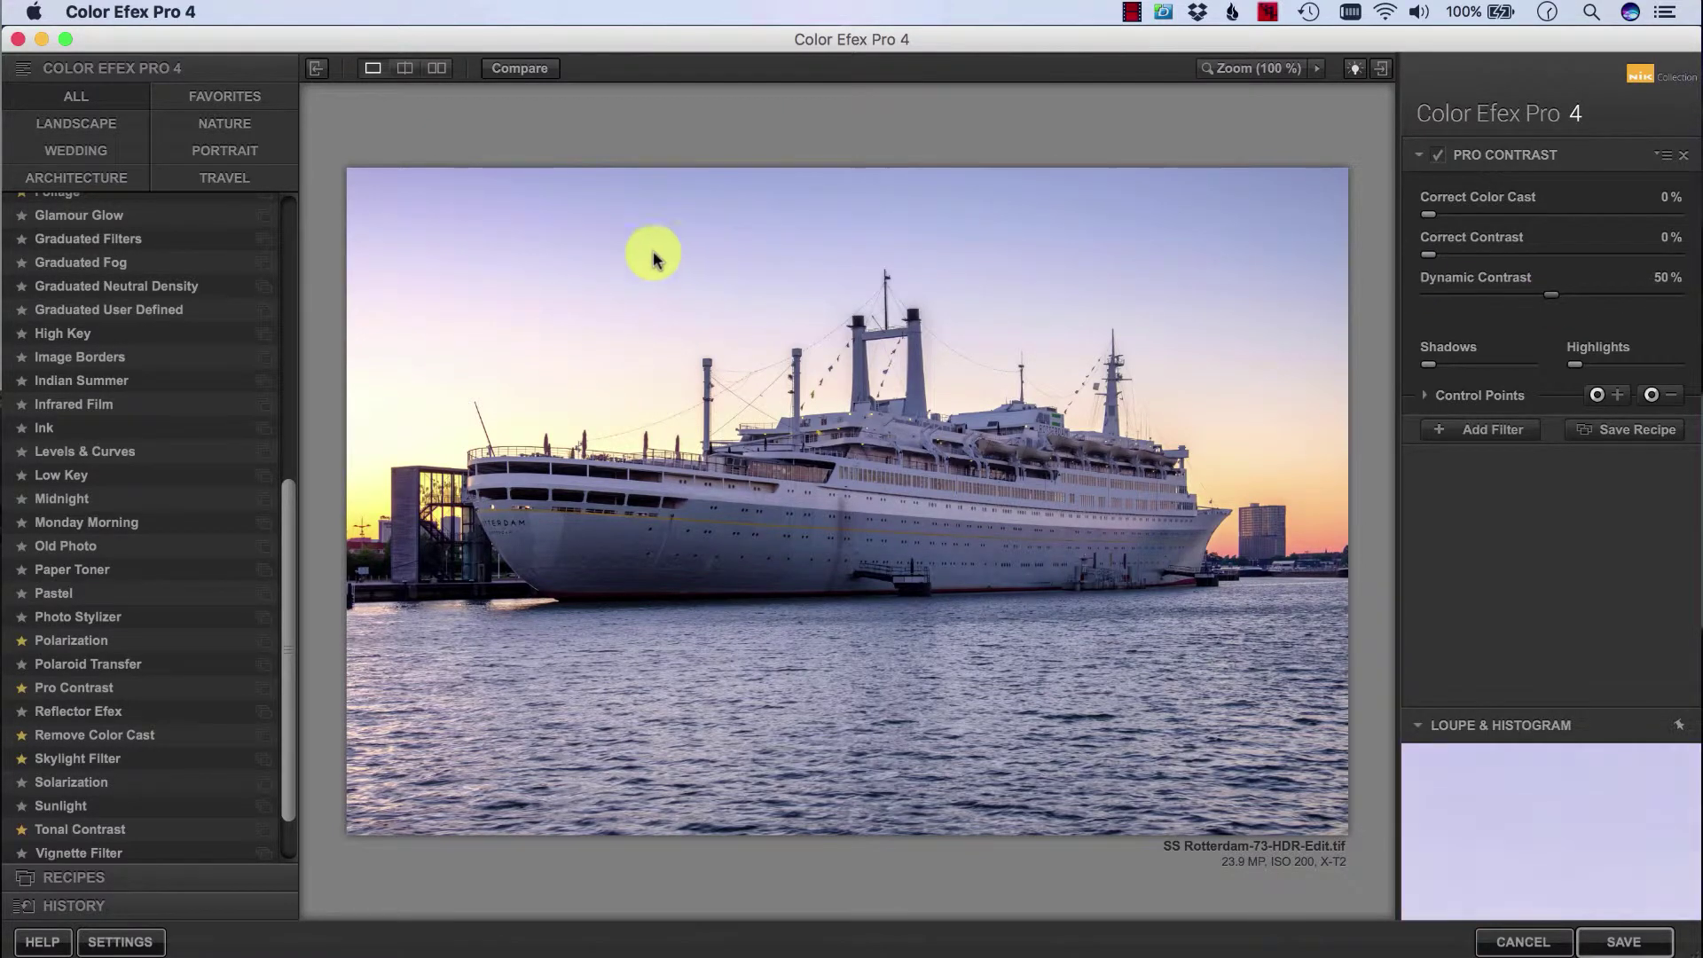
Compare the photo before and after Pro Contrast by sweeping the split preview line across the whole image
{"action": "left_click", "coordinate": [405, 68]}
{"action": "left_click_drag", "start_coordinate": [845, 304], "coordinate": [1429, 328]}
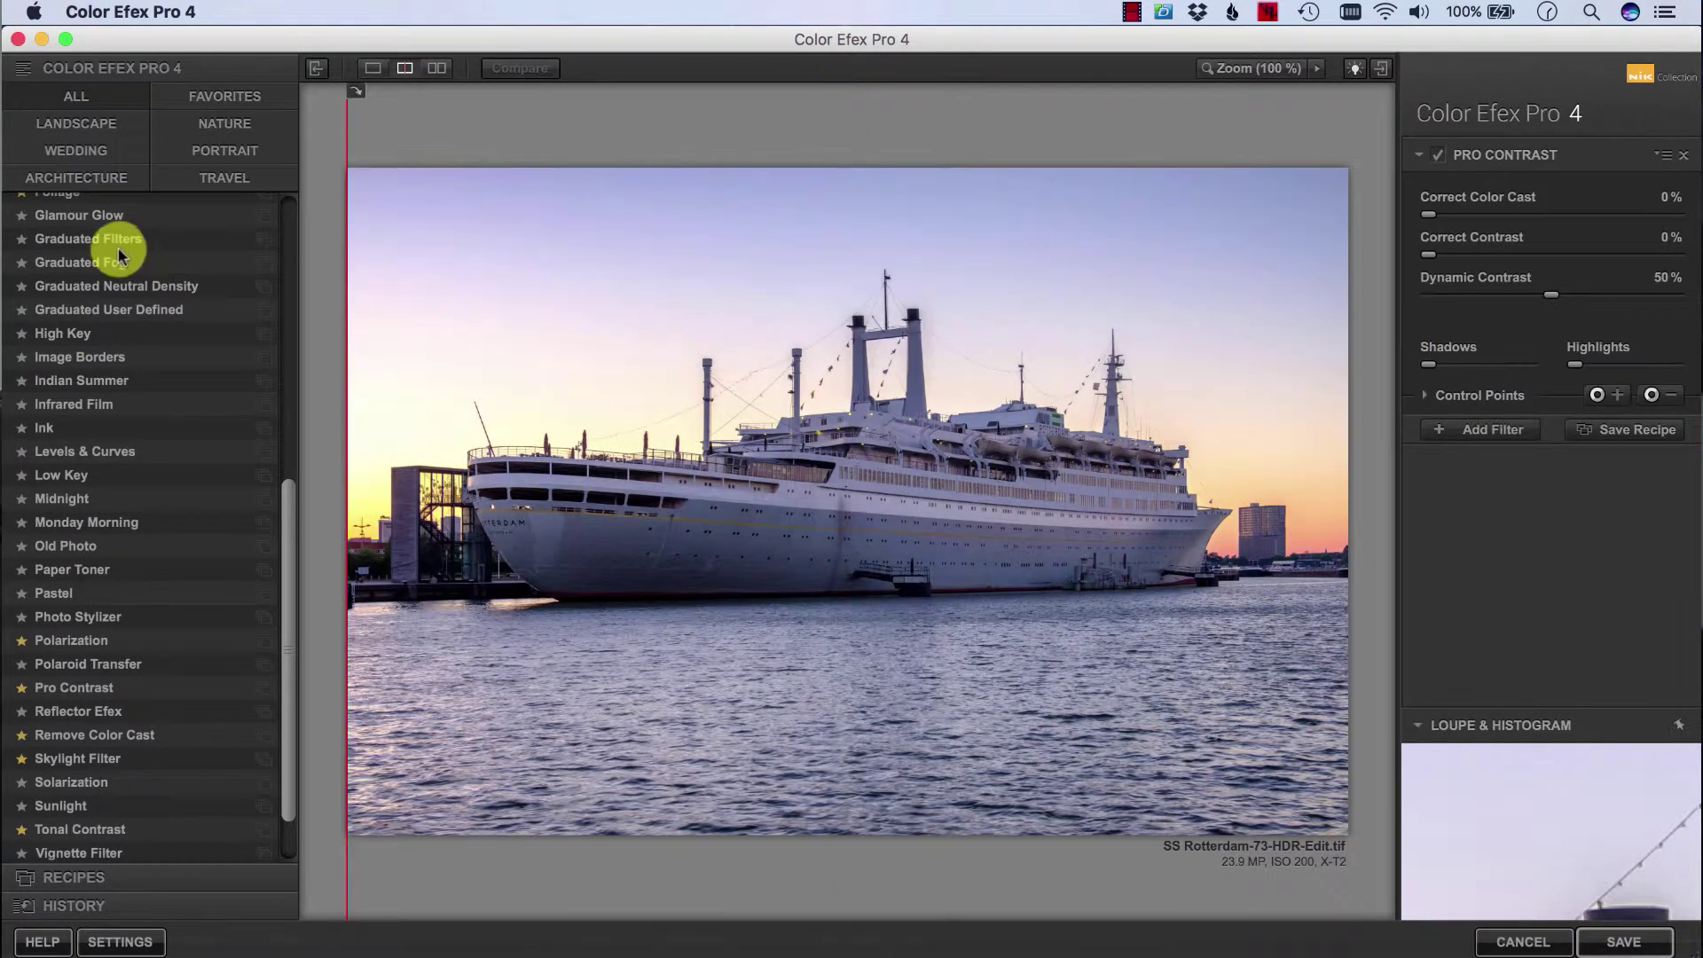
{"action": "left_click_drag", "start_coordinate": [1347, 323], "coordinate": [346, 323]}
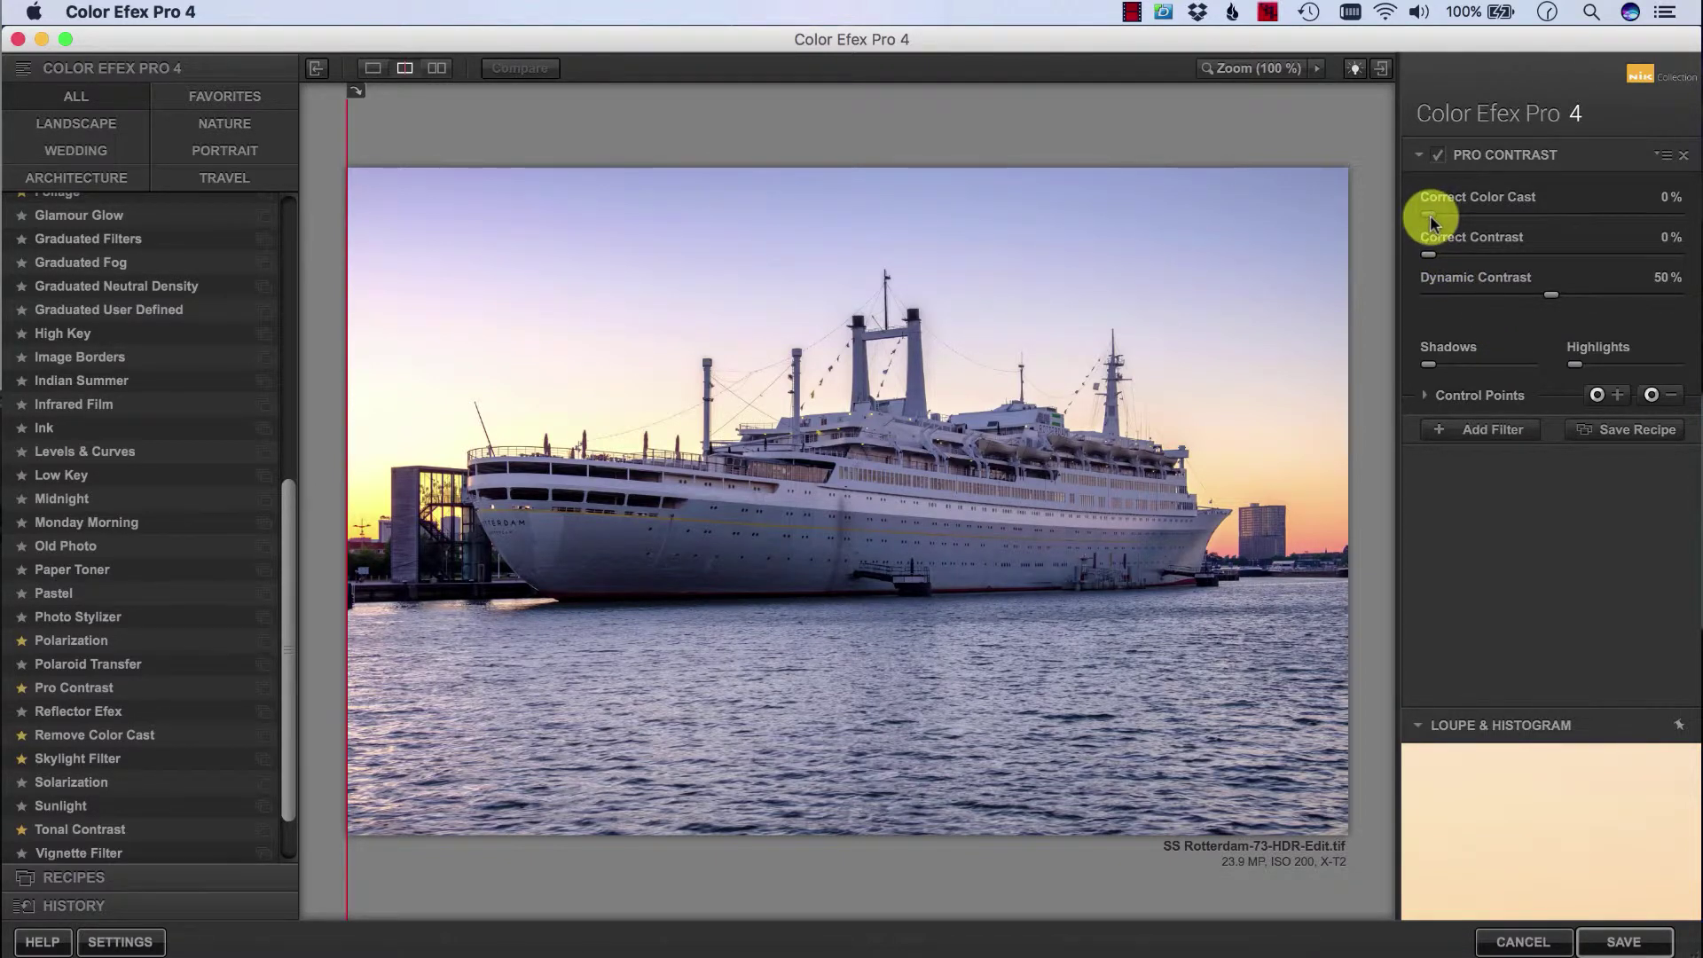
Try Correct Color Cast at 94% and Correct Contrast at 16% in Pro Contrast, resetting both to 0%
{"action": "mouse_move", "coordinate": [1428, 219]}
{"action": "left_mouse_down"}
{"action": "mouse_move", "coordinate": [1668, 232]}
{"action": "mouse_move", "coordinate": [1416, 223]}
{"action": "left_mouse_up"}
{"action": "left_click_drag", "start_coordinate": [1428, 222], "coordinate": [1662, 222]}
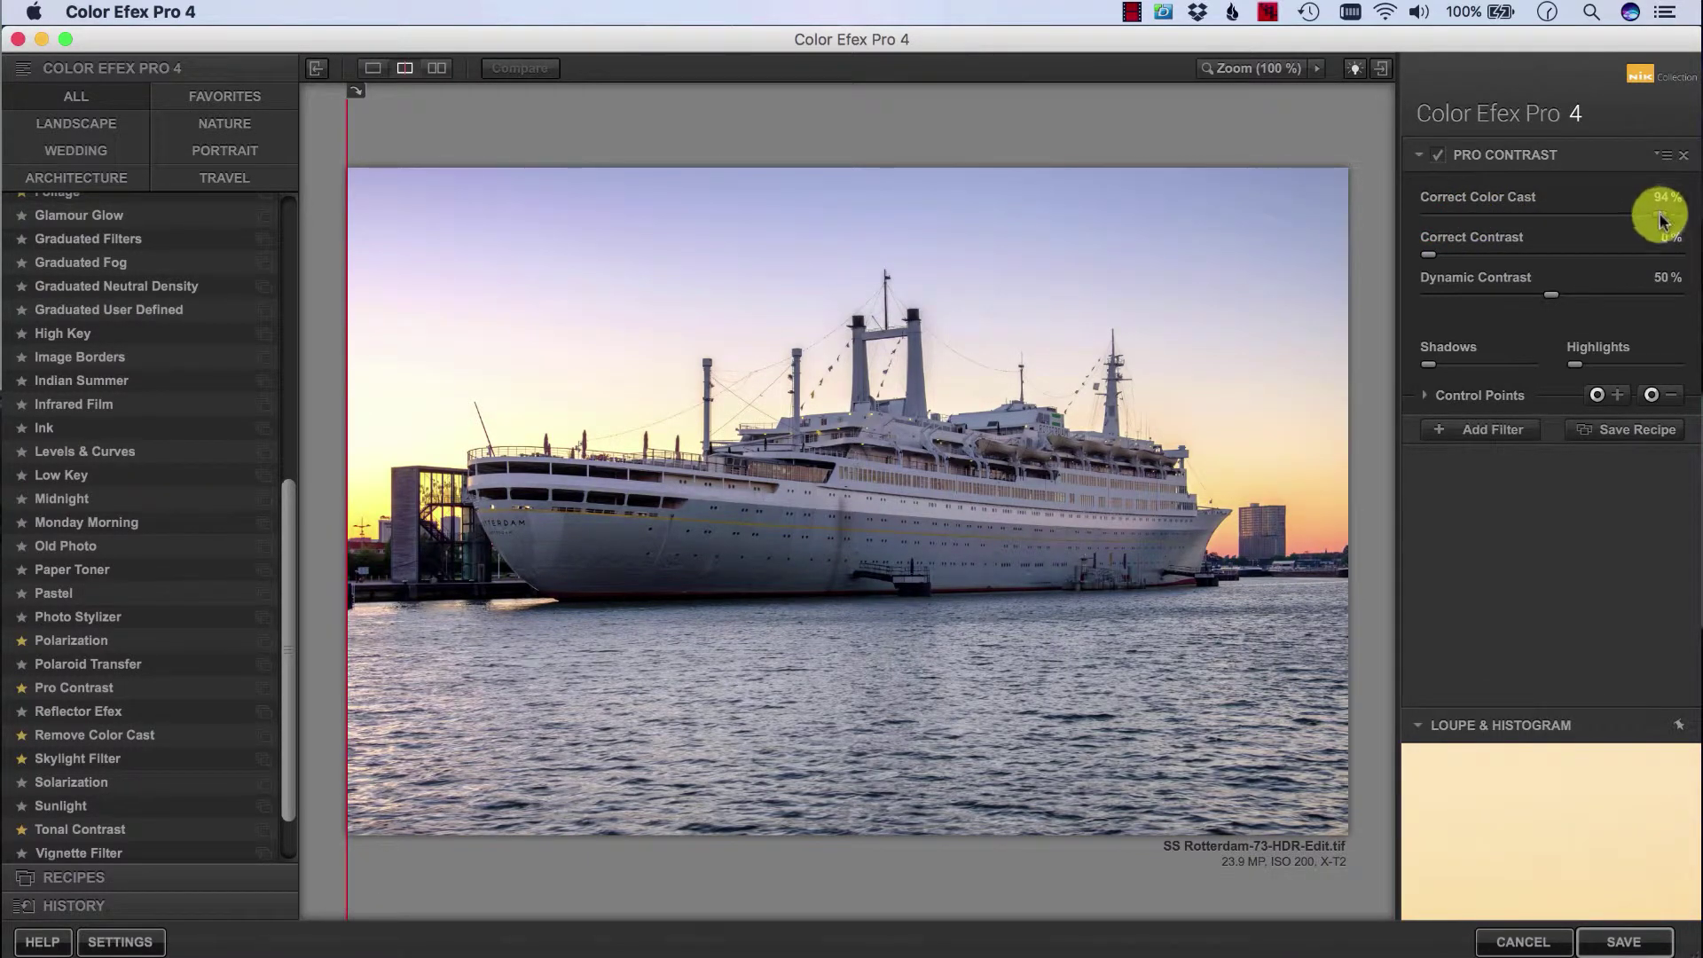
{"action": "left_click_drag", "start_coordinate": [1662, 220], "coordinate": [1465, 260]}
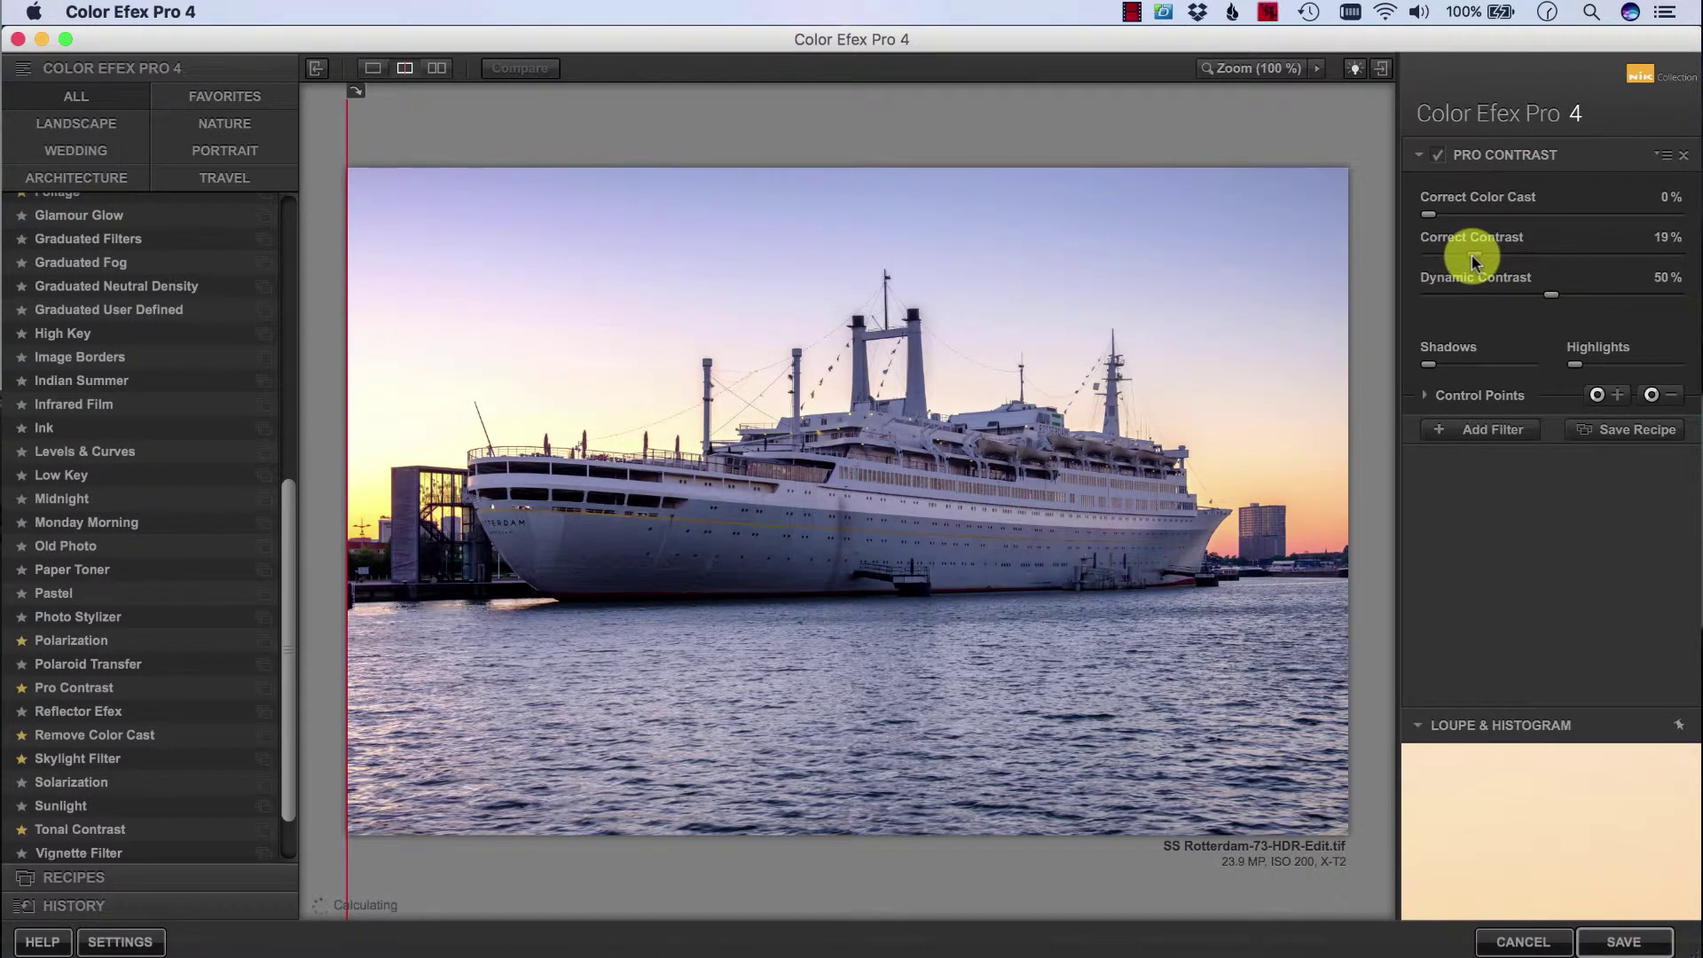
{"action": "left_click_drag", "start_coordinate": [1475, 260], "coordinate": [1387, 254]}
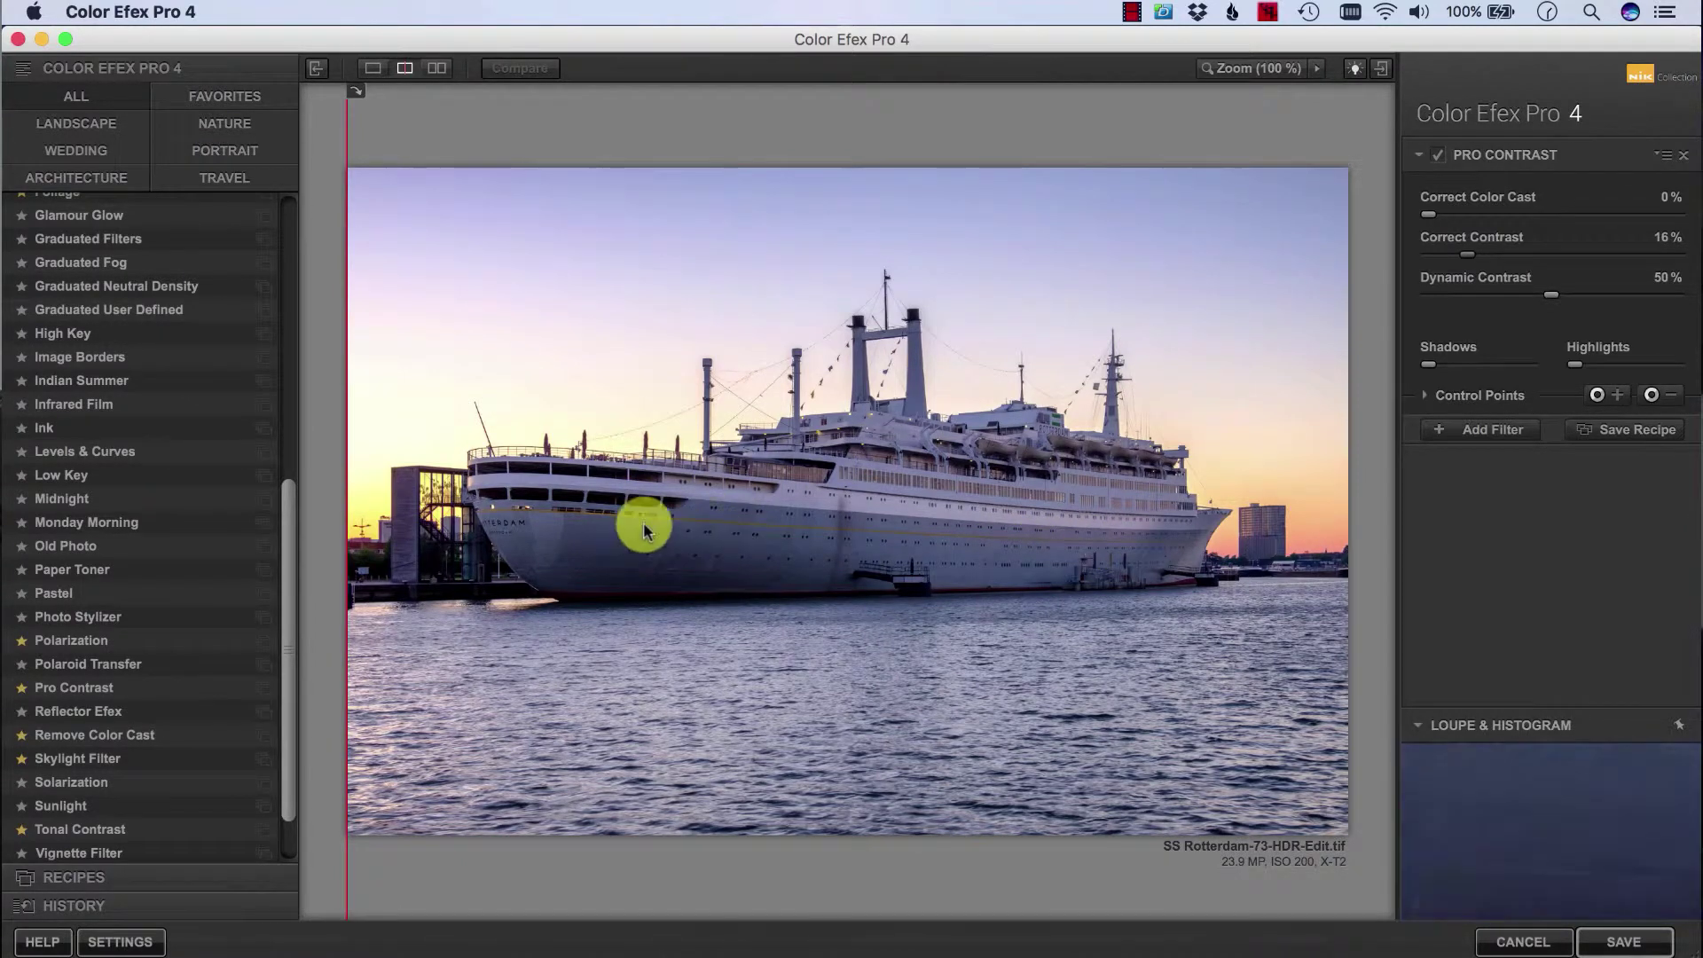
{"action": "mouse_move", "coordinate": [1463, 366]}
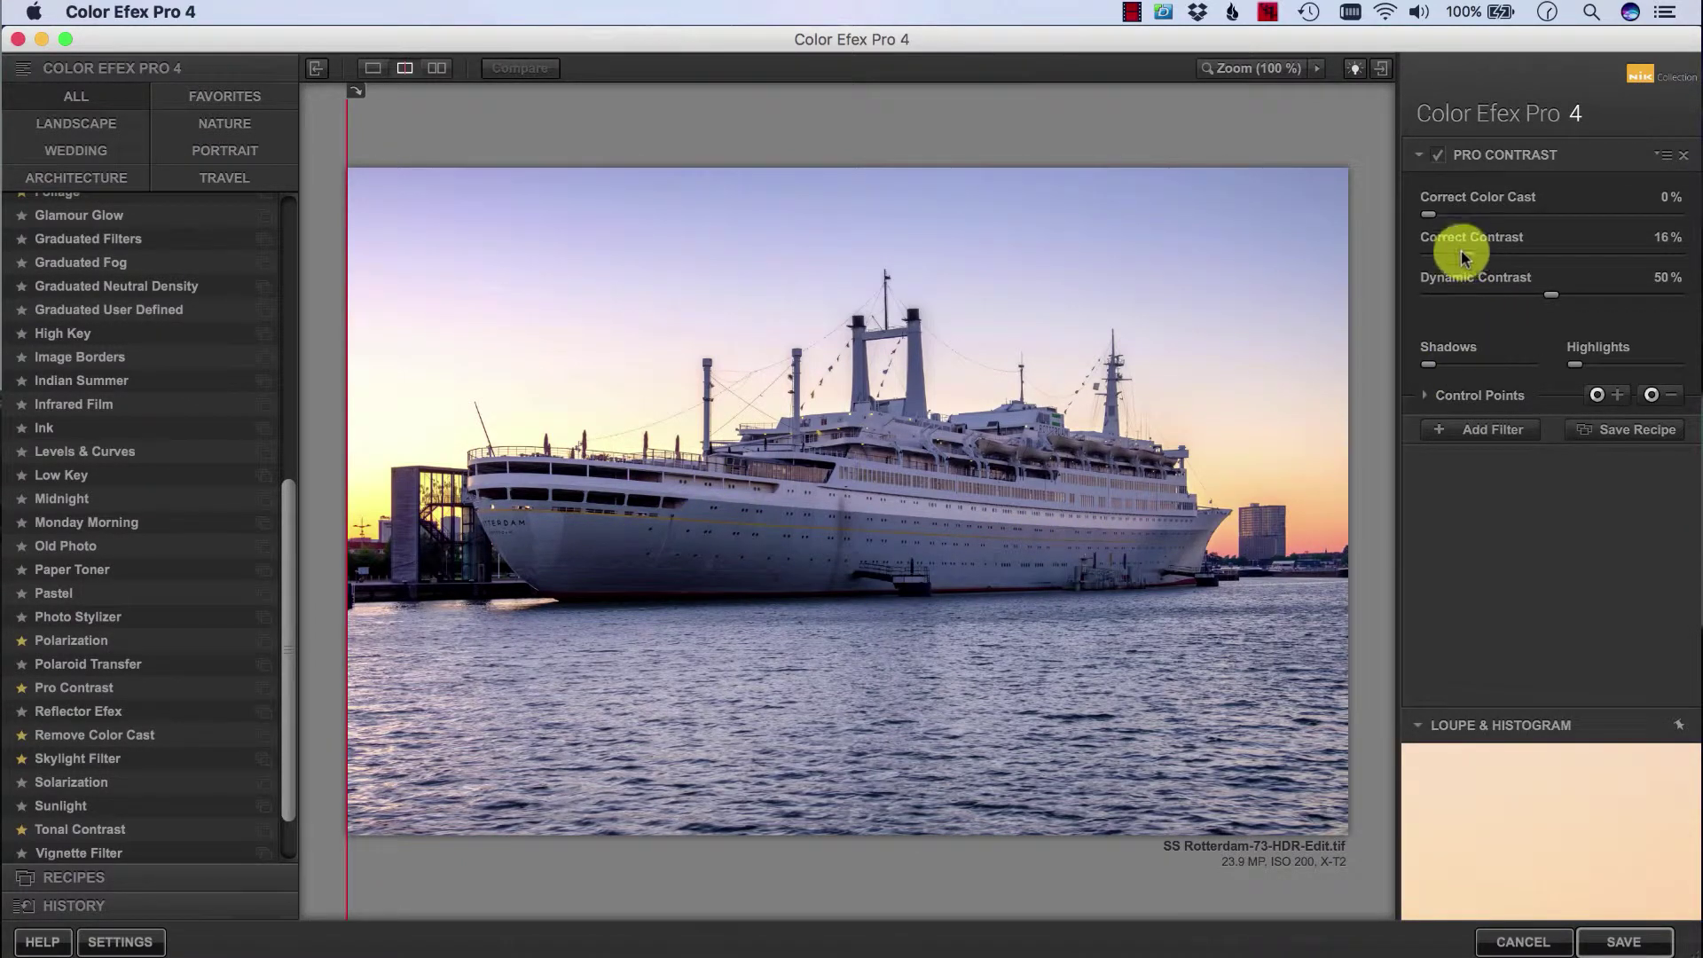
{"action": "left_click_drag", "start_coordinate": [1465, 257], "coordinate": [1388, 258]}
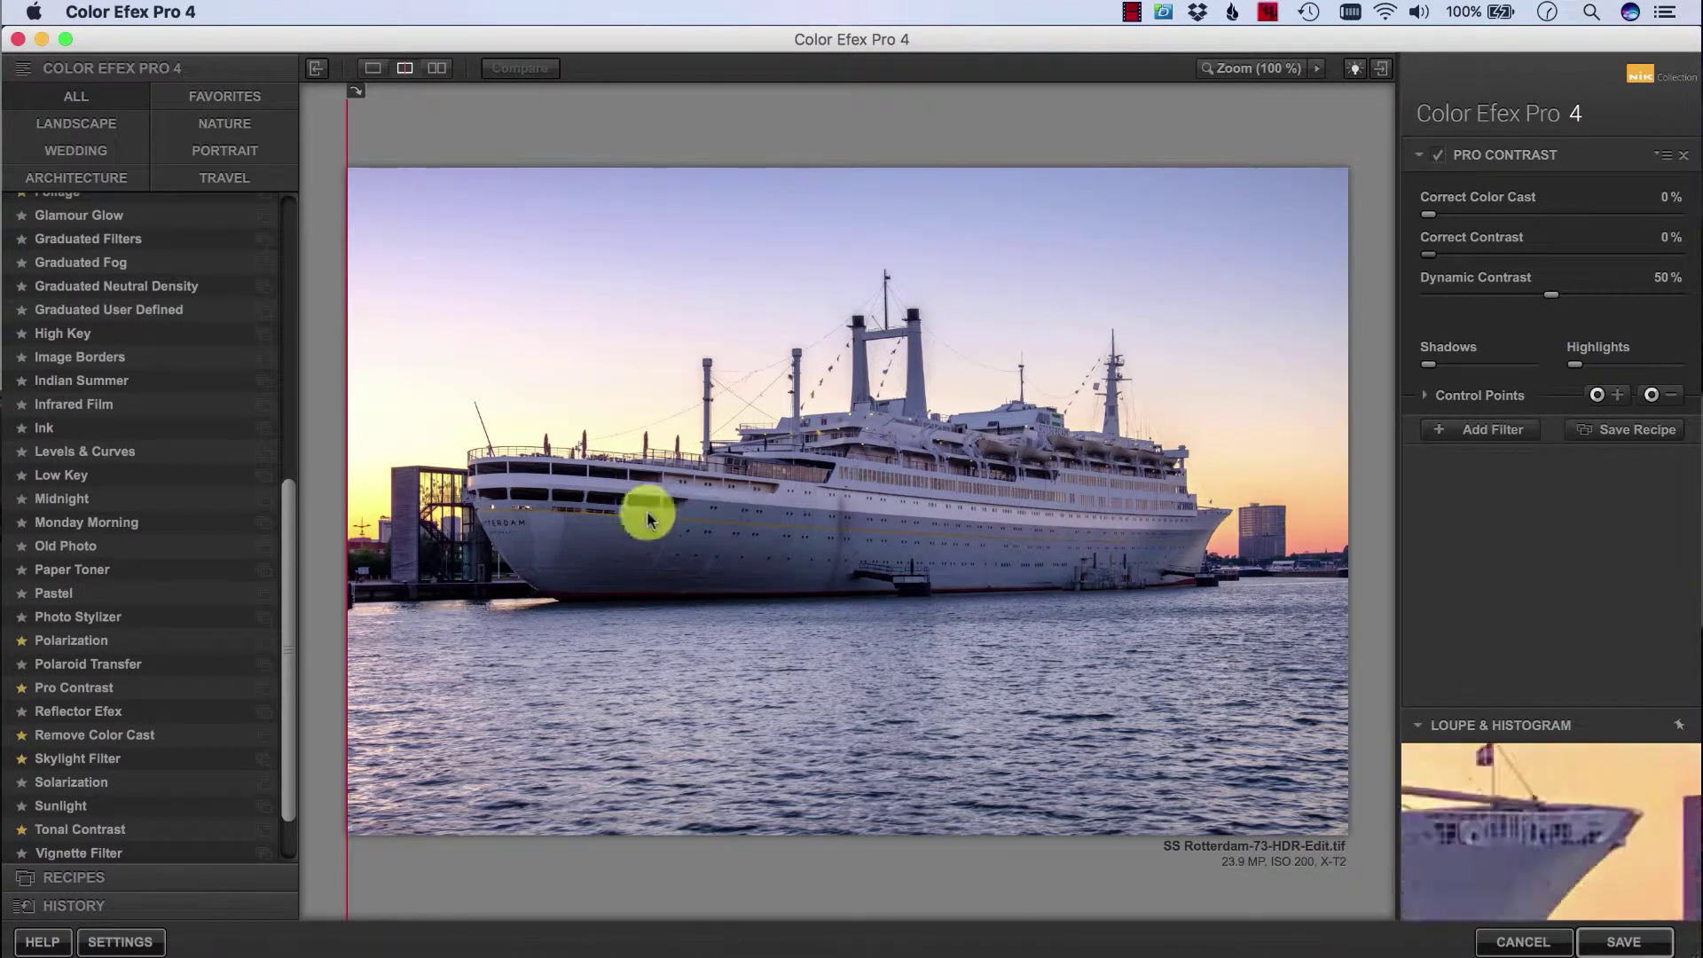
Add a Skylight Filter on top of Pro Contrast and toggle its effect to compare, keeping it enabled
{"action": "left_click", "coordinate": [1492, 433]}
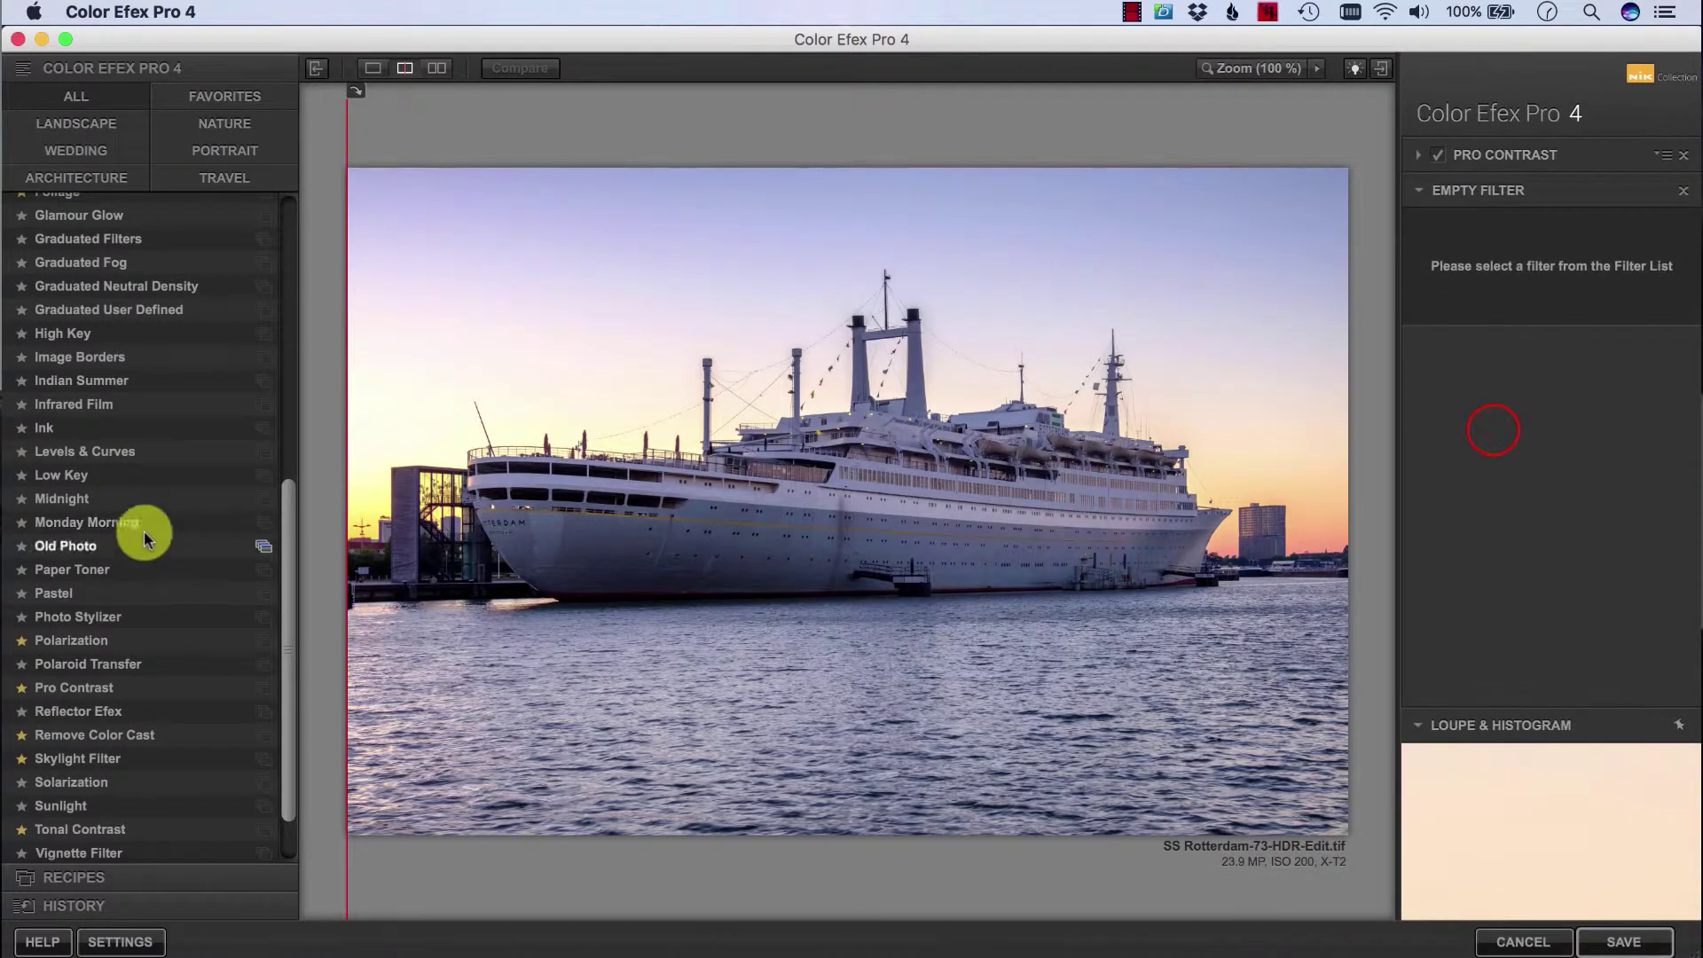
{"action": "scroll", "coordinate": [94, 771], "scroll_direction": "up", "scroll_amount": 1}
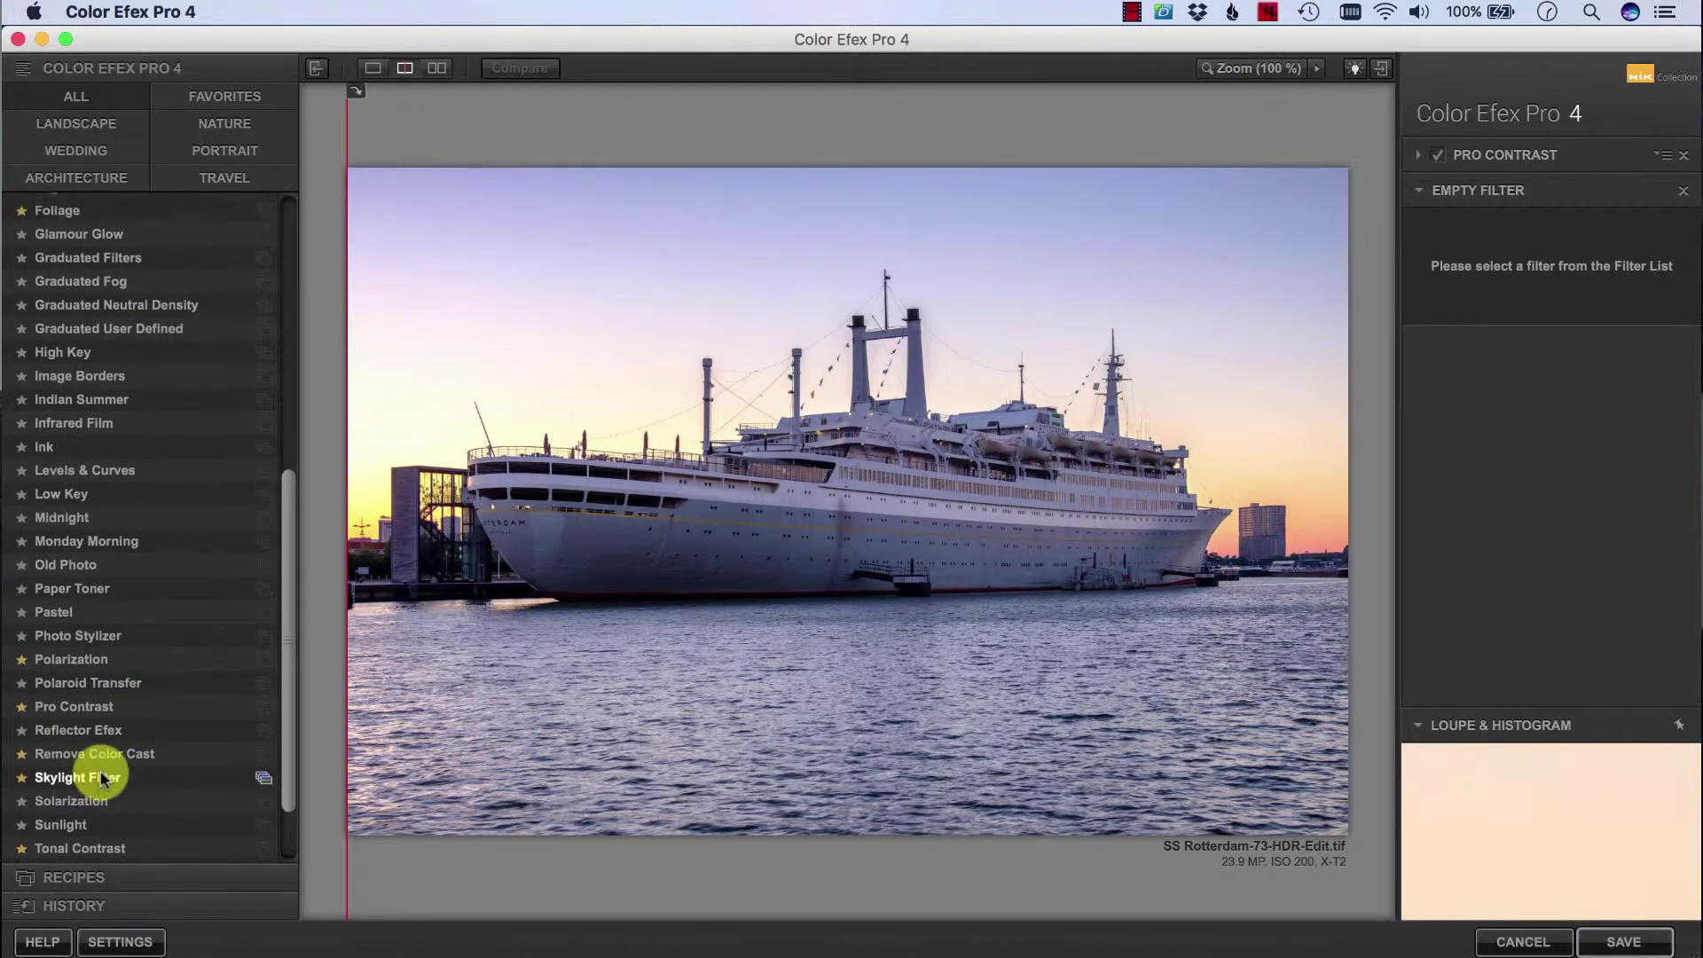
{"action": "left_click", "coordinate": [102, 780]}
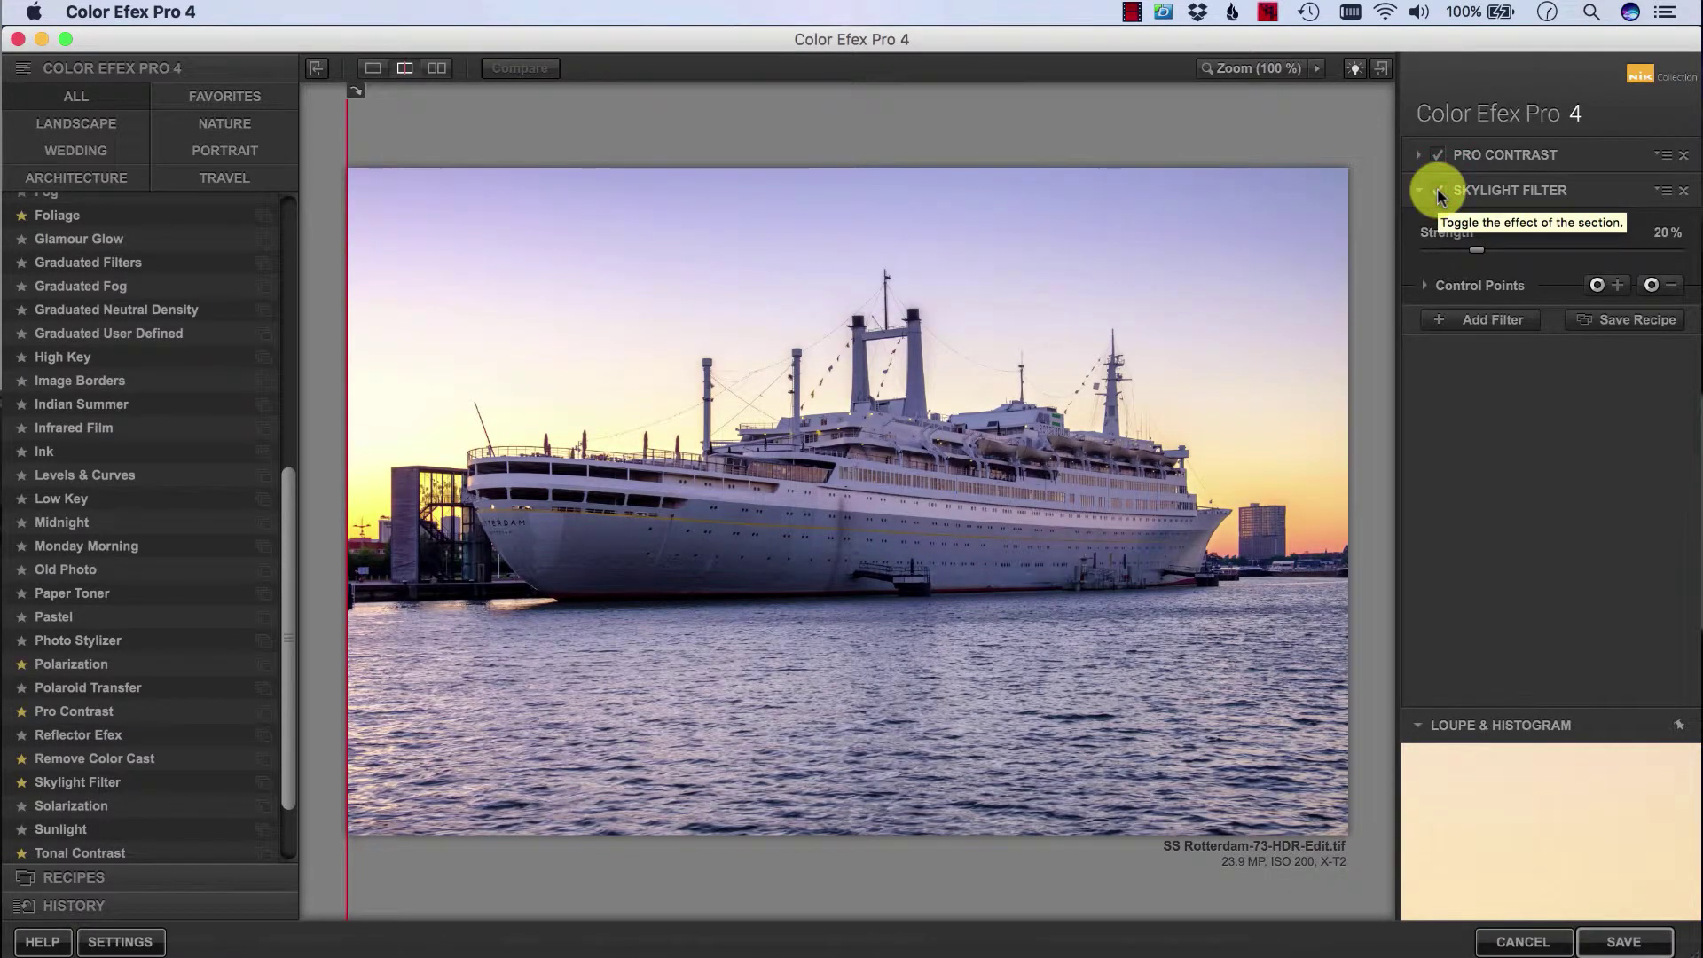
{"action": "left_click", "coordinate": [1437, 190]}
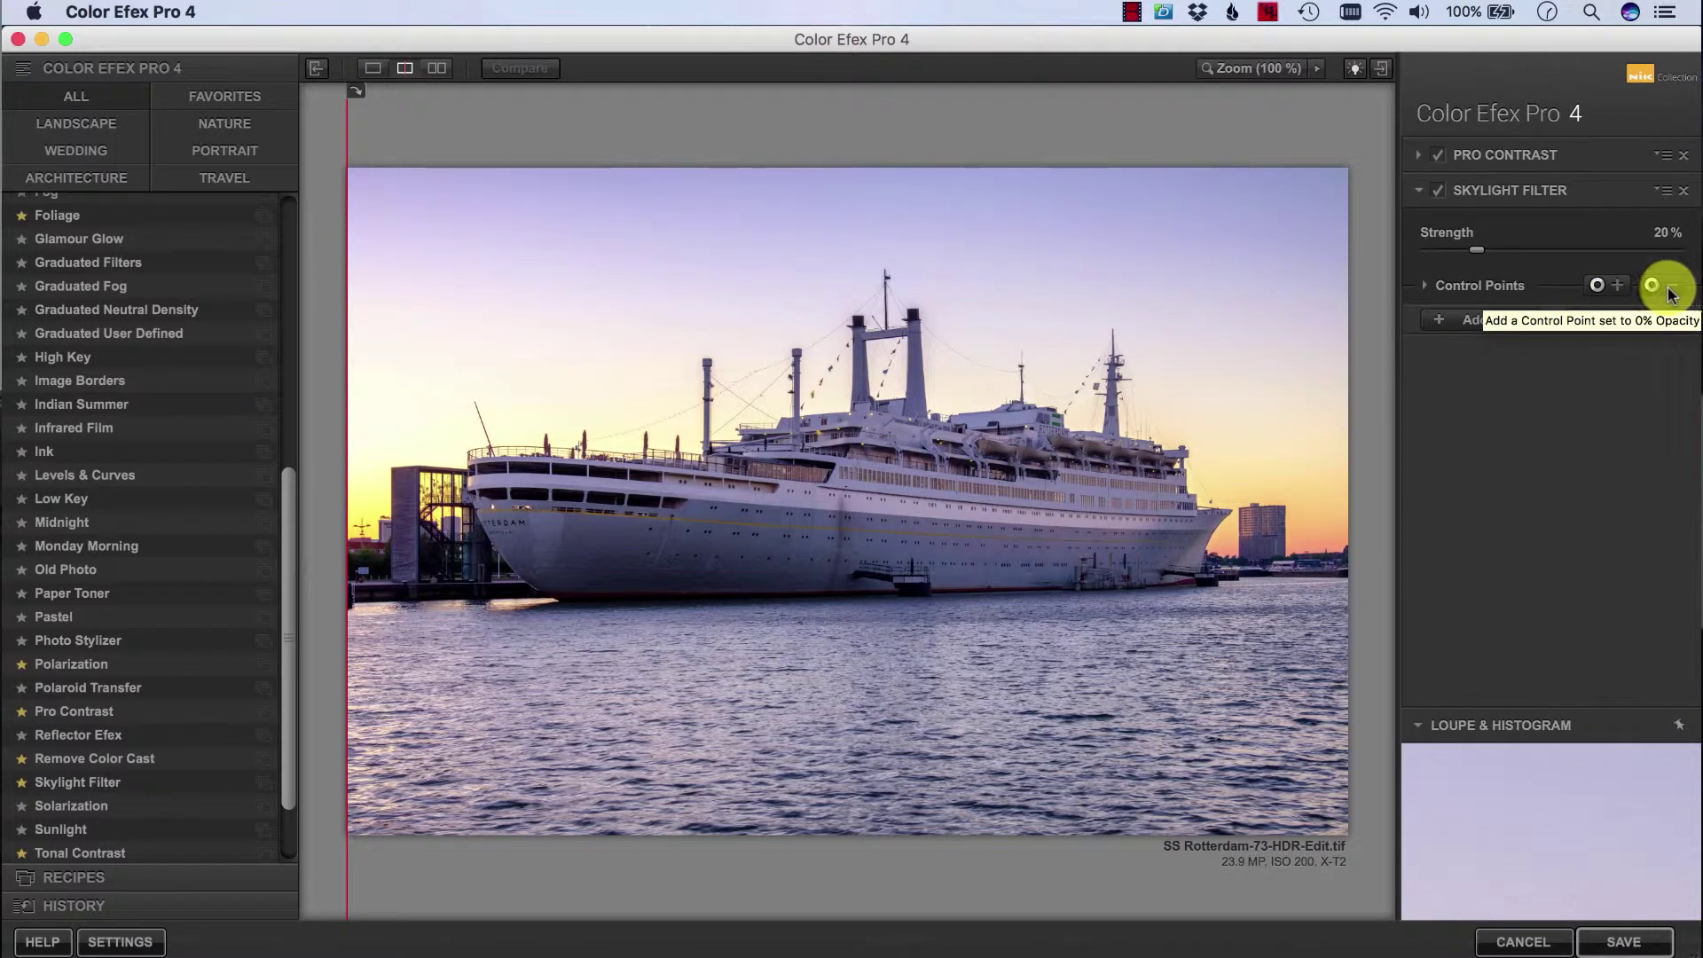
Add a 100% opacity Skylight Filter control point on the tall building beyond the ship's bow and preview its mask
{"action": "left_click", "coordinate": [1608, 291]}
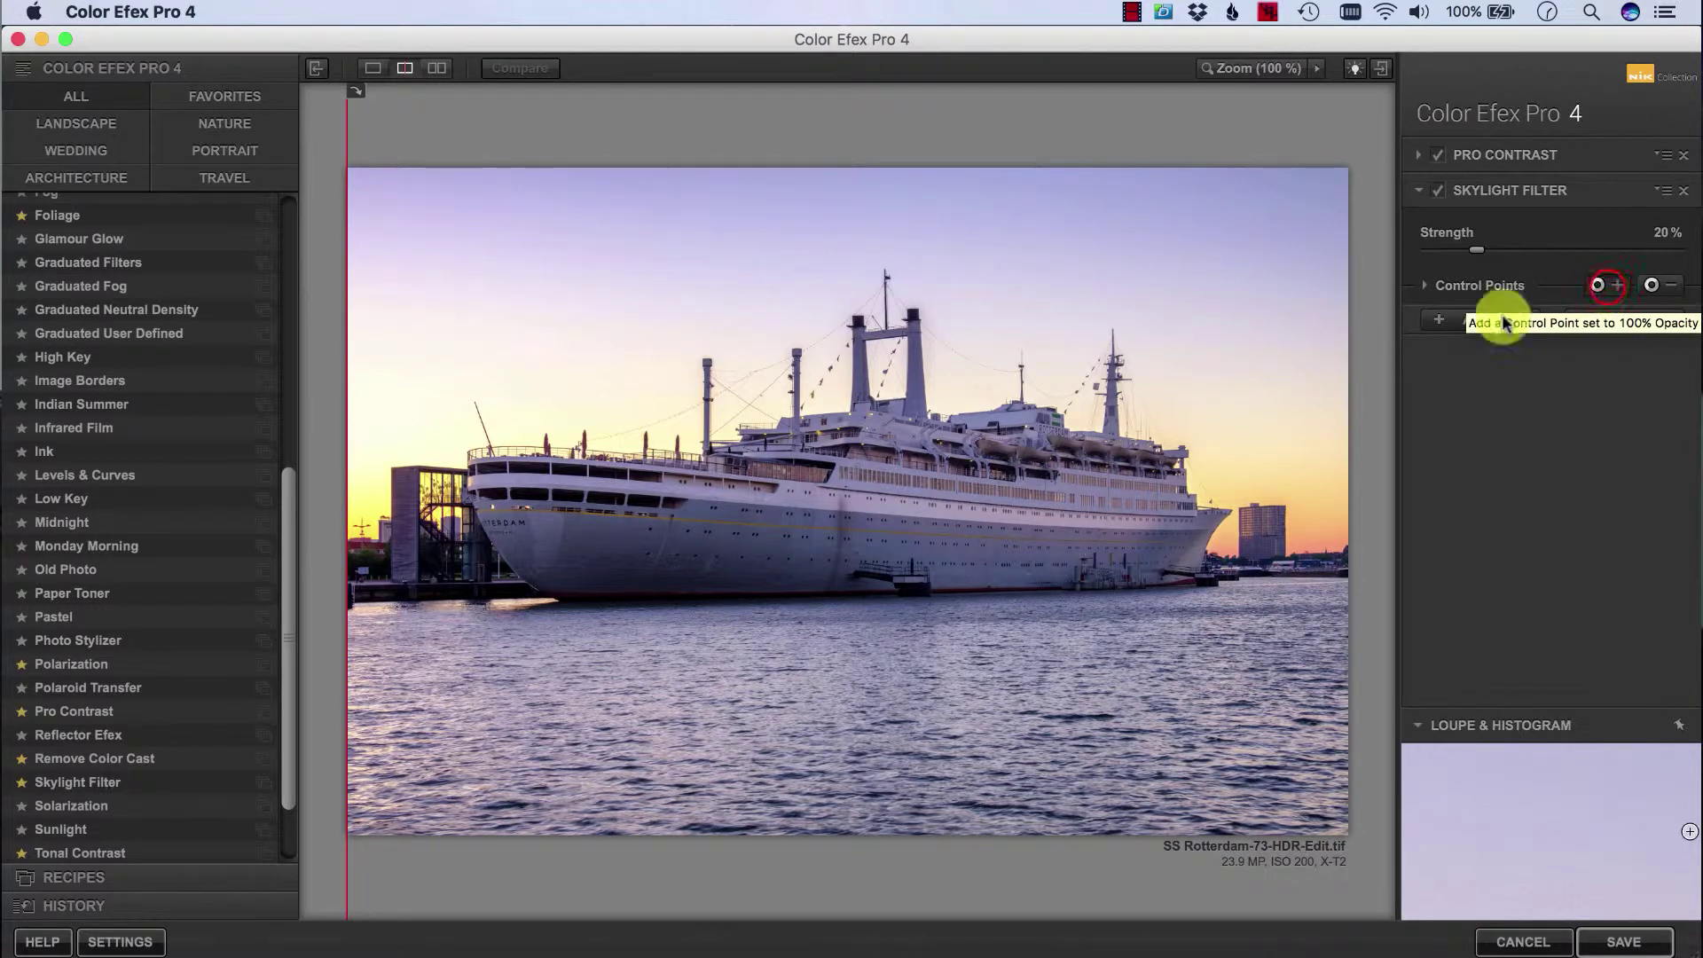
{"action": "left_click", "coordinate": [1264, 499]}
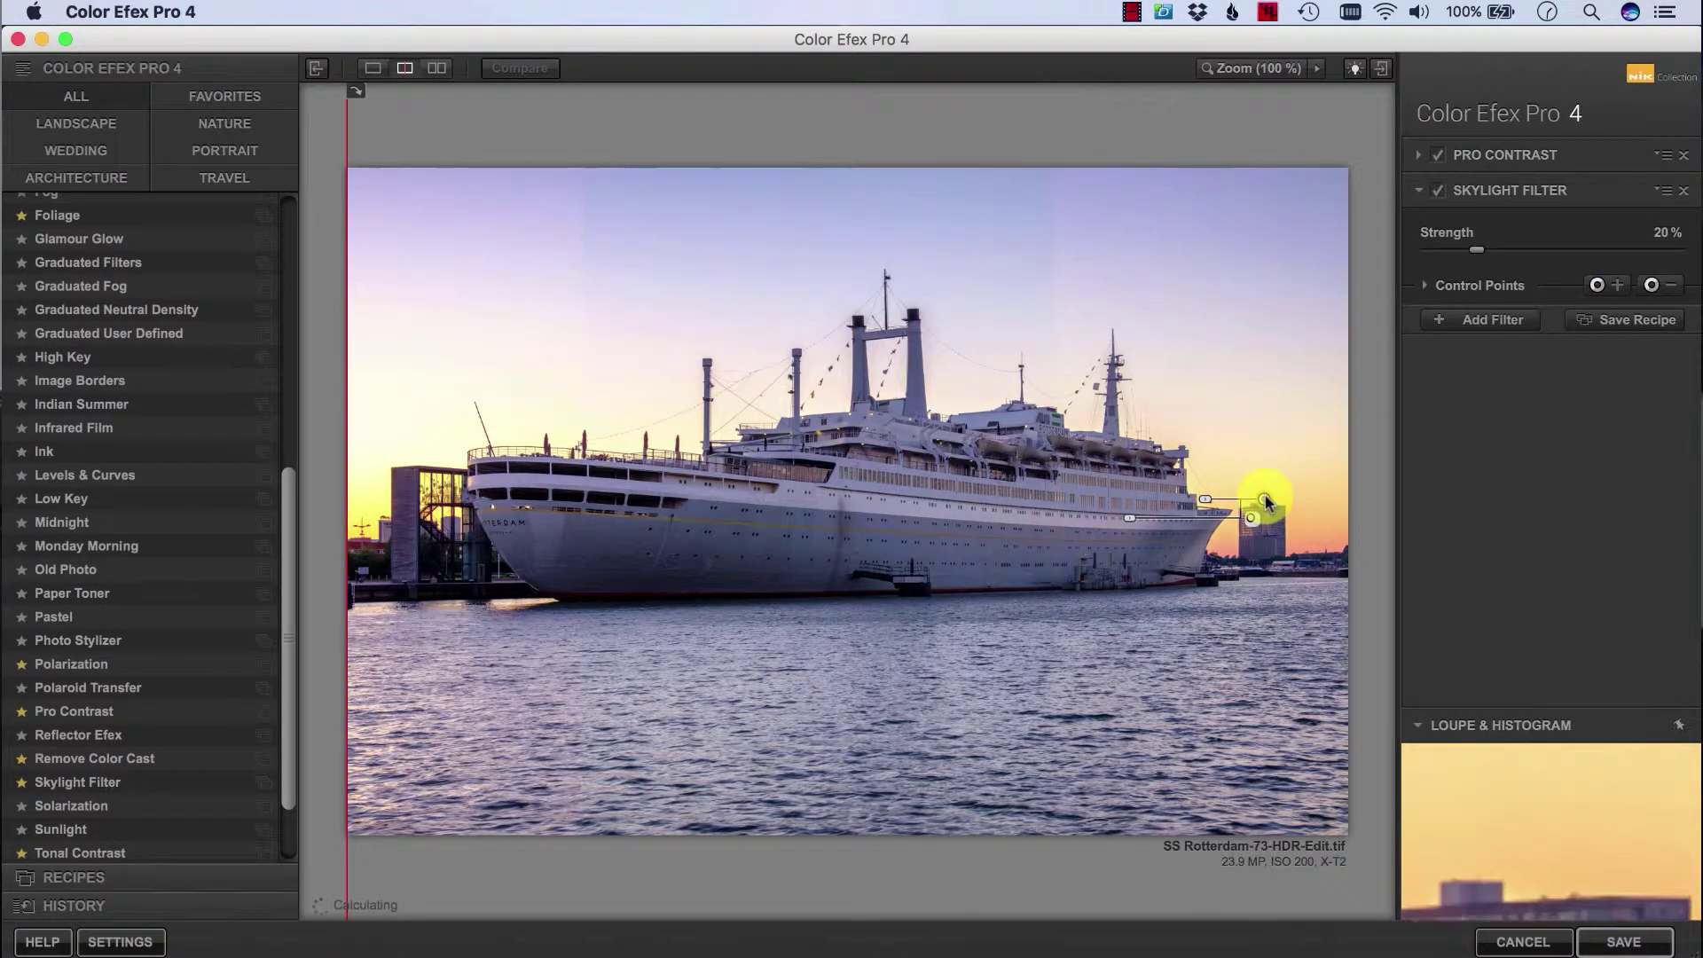
{"action": "left_click_drag", "start_coordinate": [1203, 498], "coordinate": [1272, 524]}
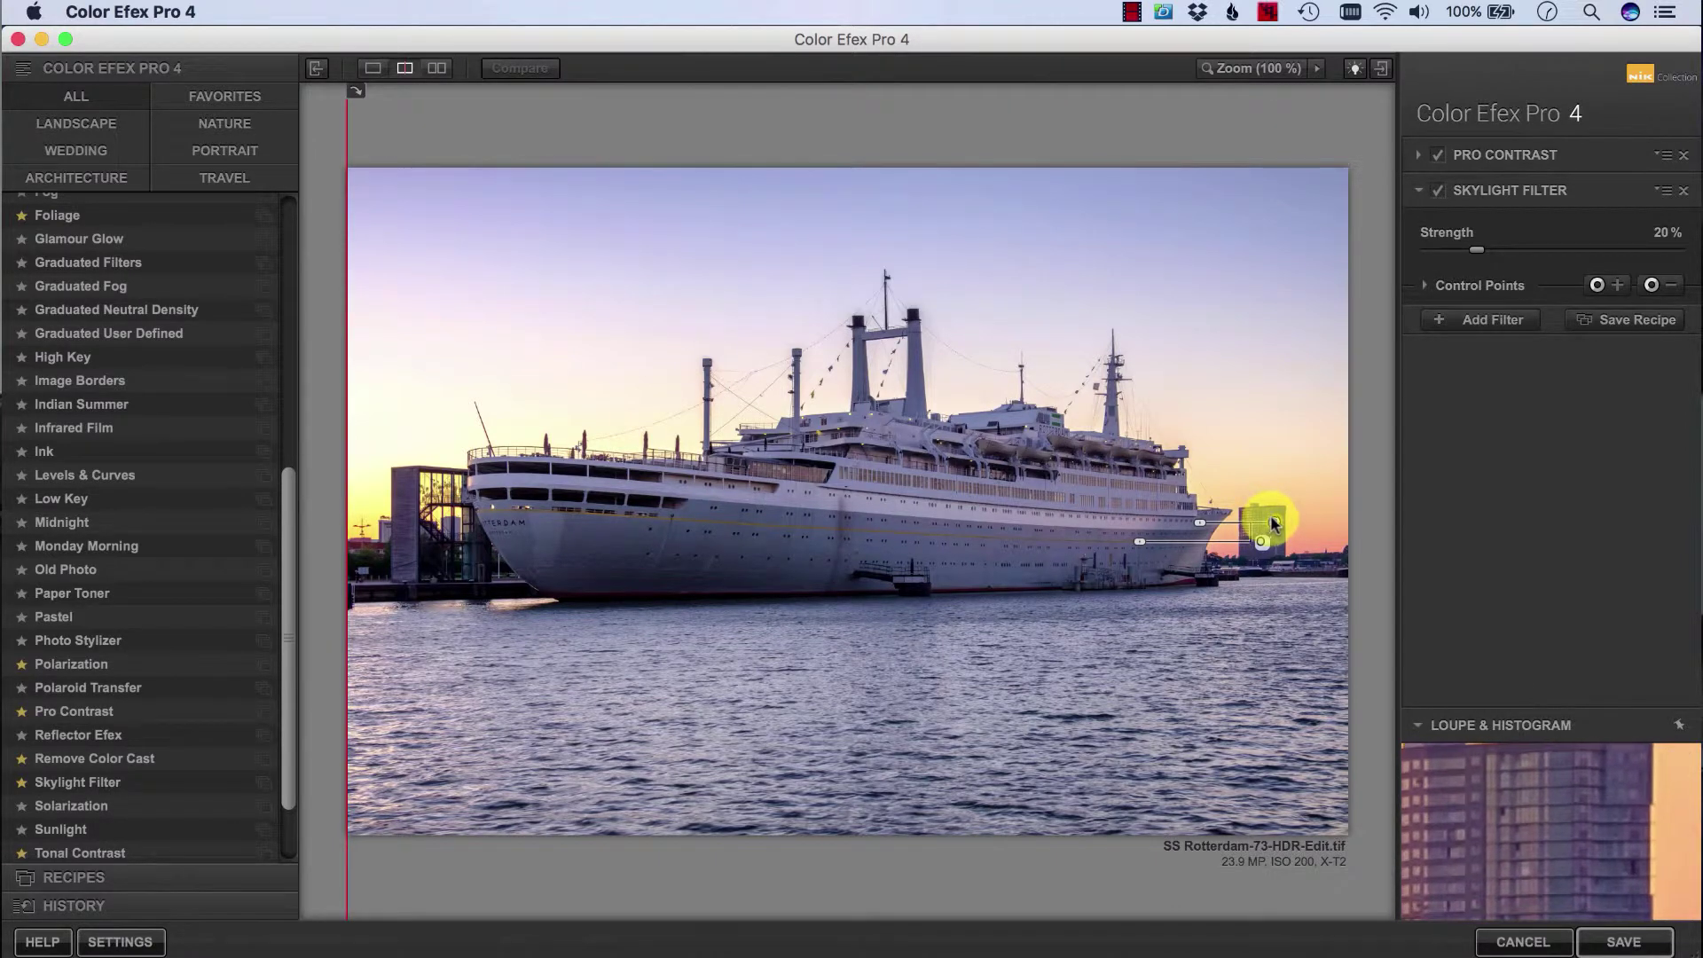
{"action": "left_click", "coordinate": [1424, 287]}
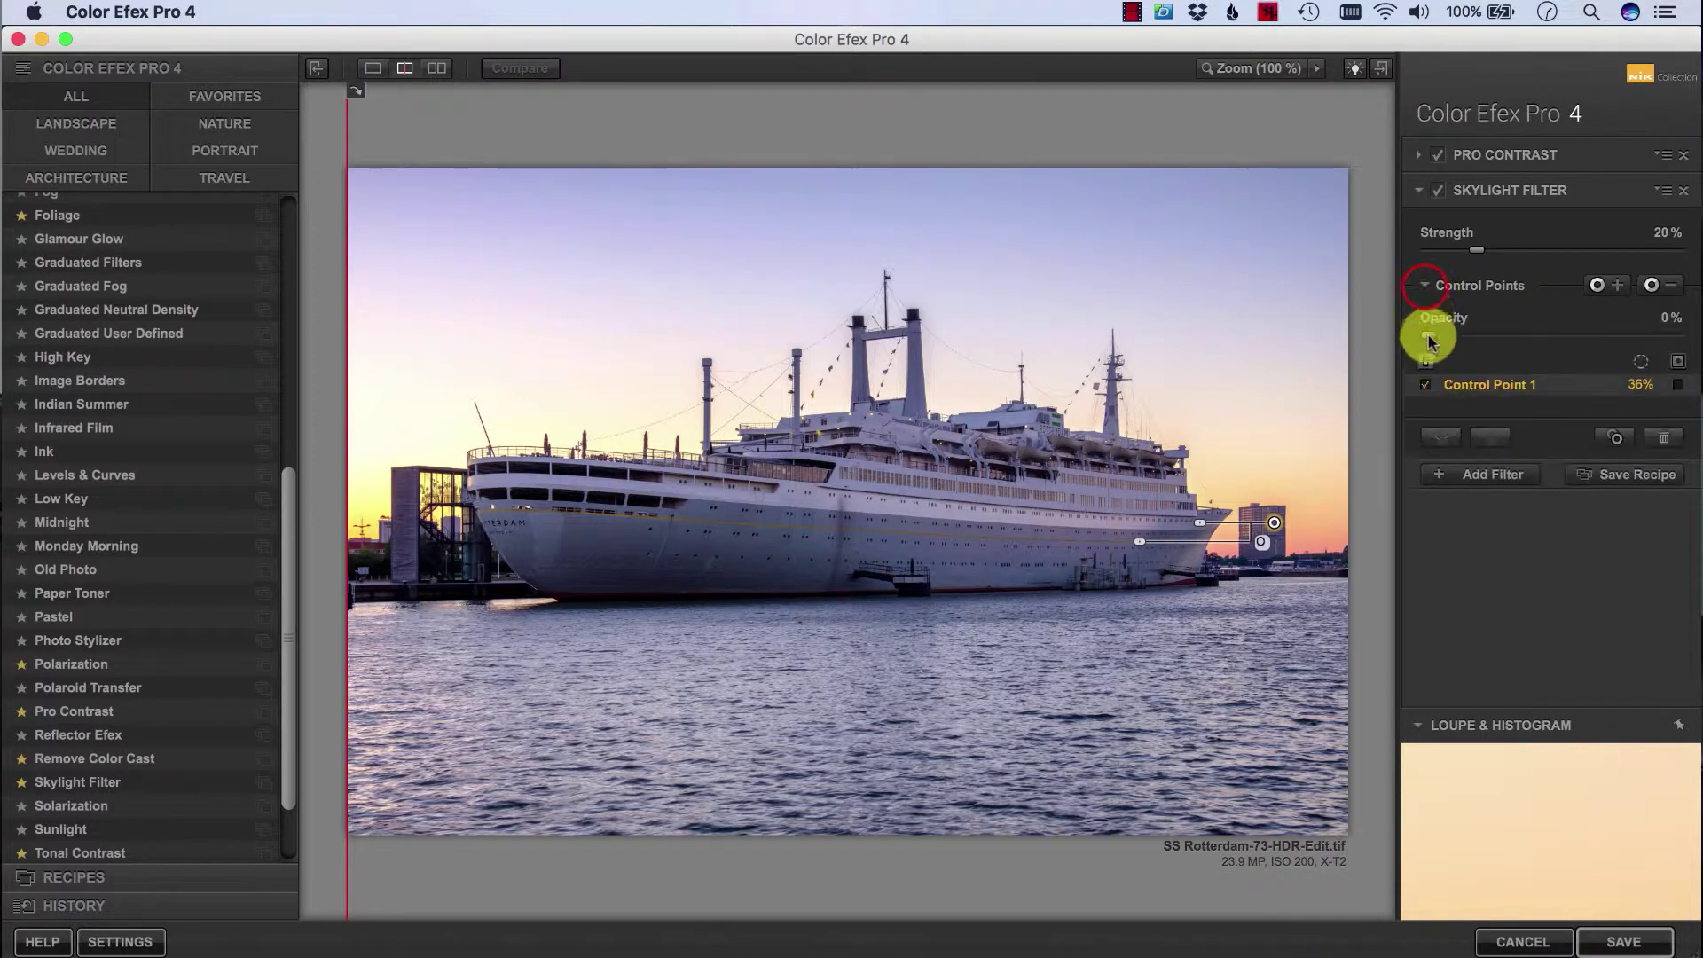
{"action": "left_click", "coordinate": [1676, 386]}
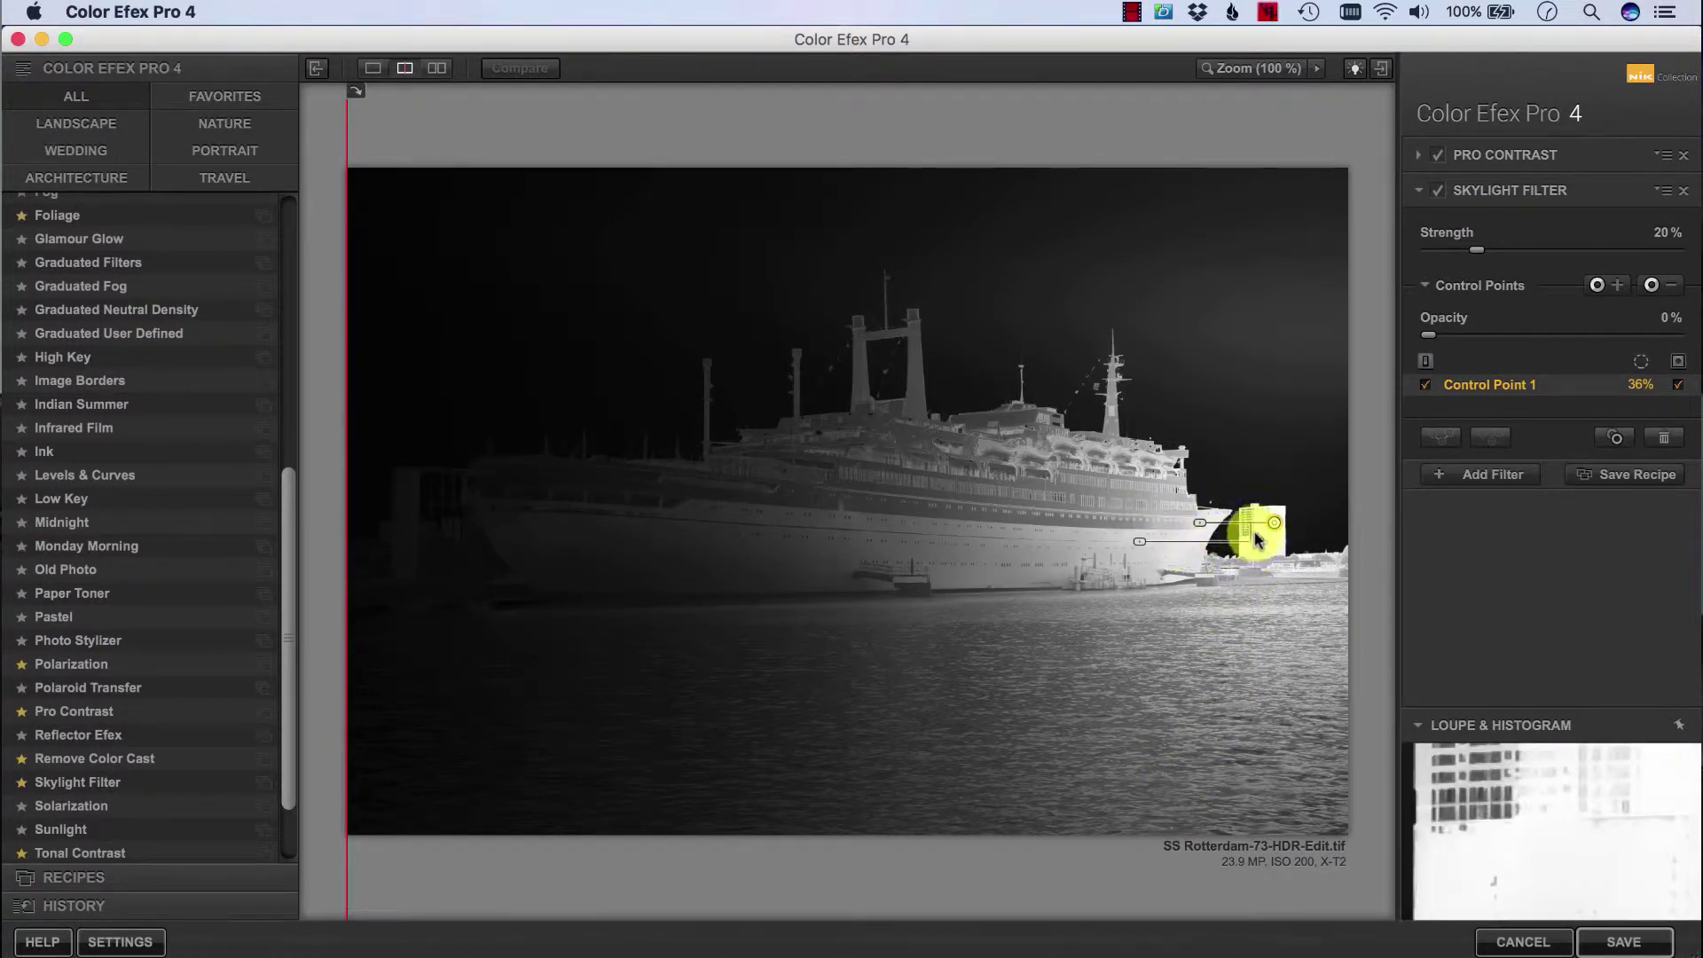
{"action": "left_click", "coordinate": [1675, 387]}
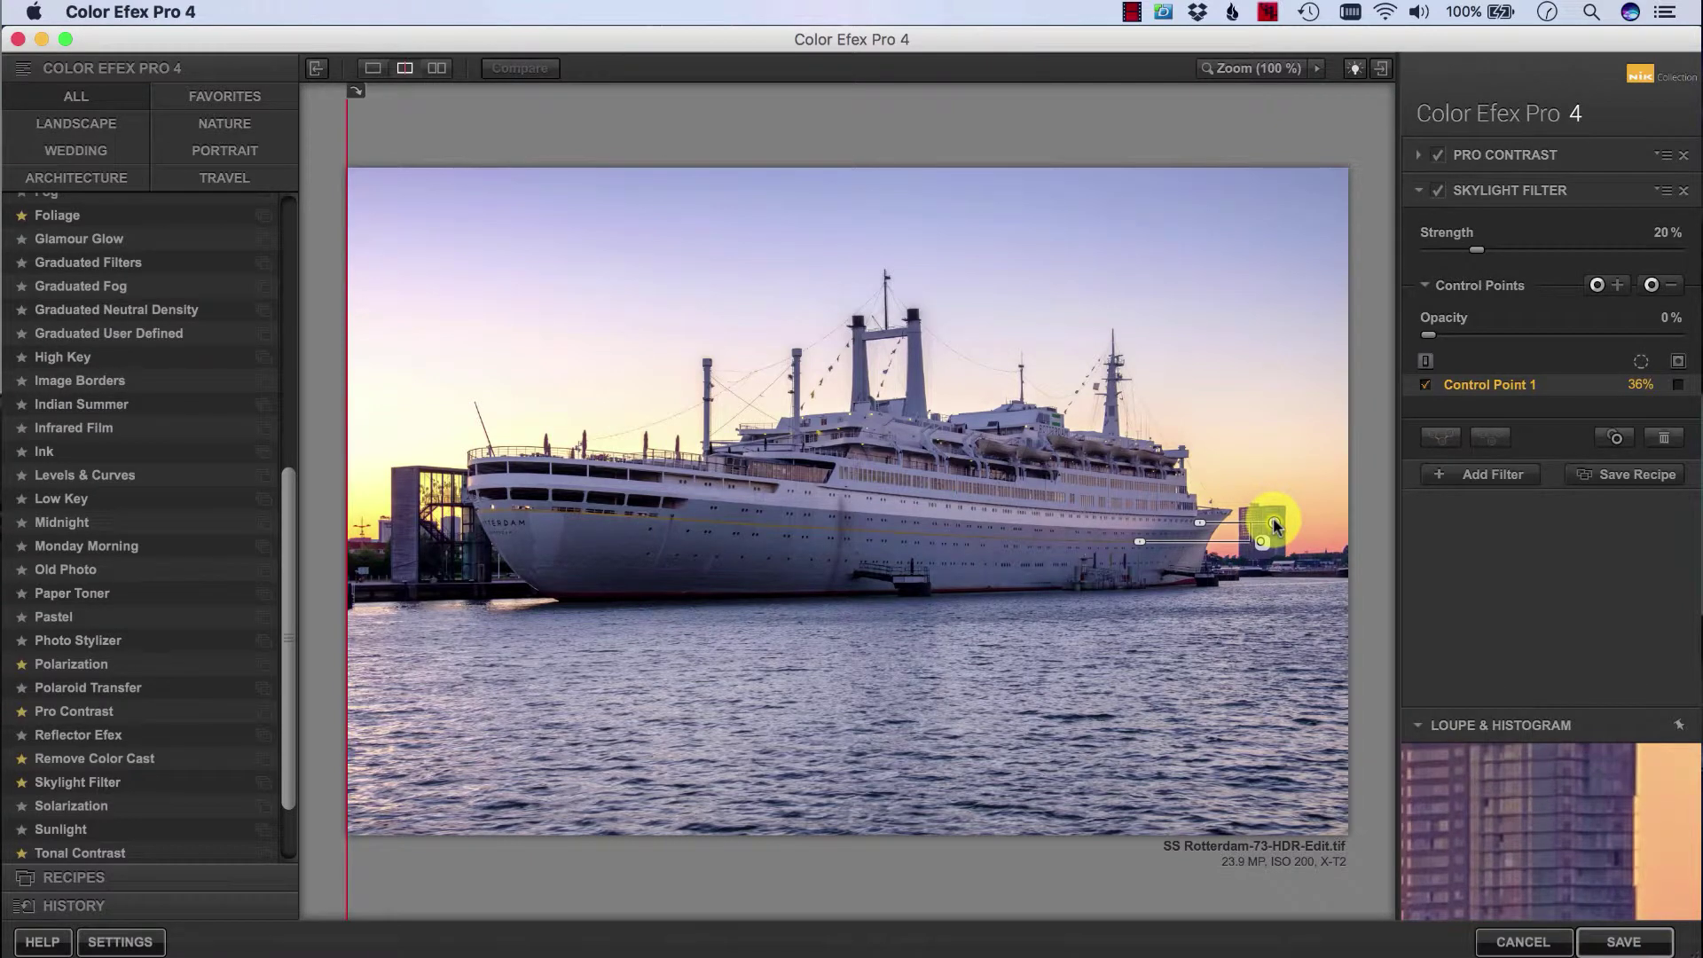
Add eleven more 100% opacity control points along the hull and across the water, and inspect the combined mask
{"action": "left_click_drag", "start_coordinate": [1273, 523], "coordinate": [1301, 701]}
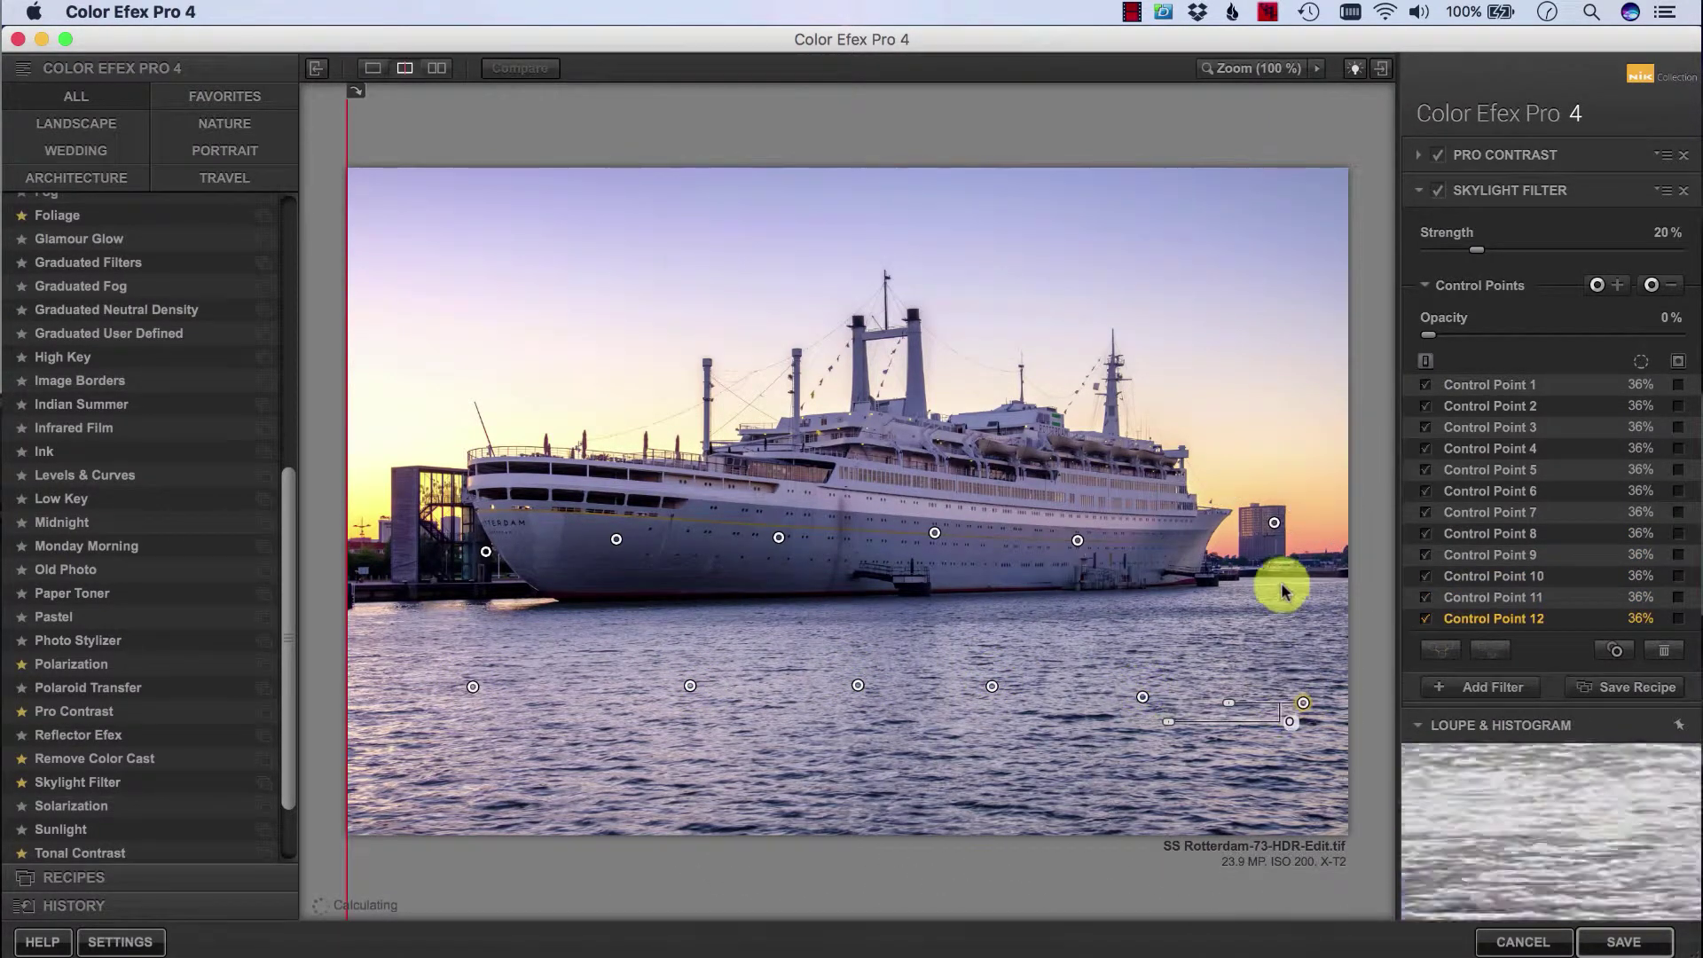
{"action": "left_click", "coordinate": [1678, 362]}
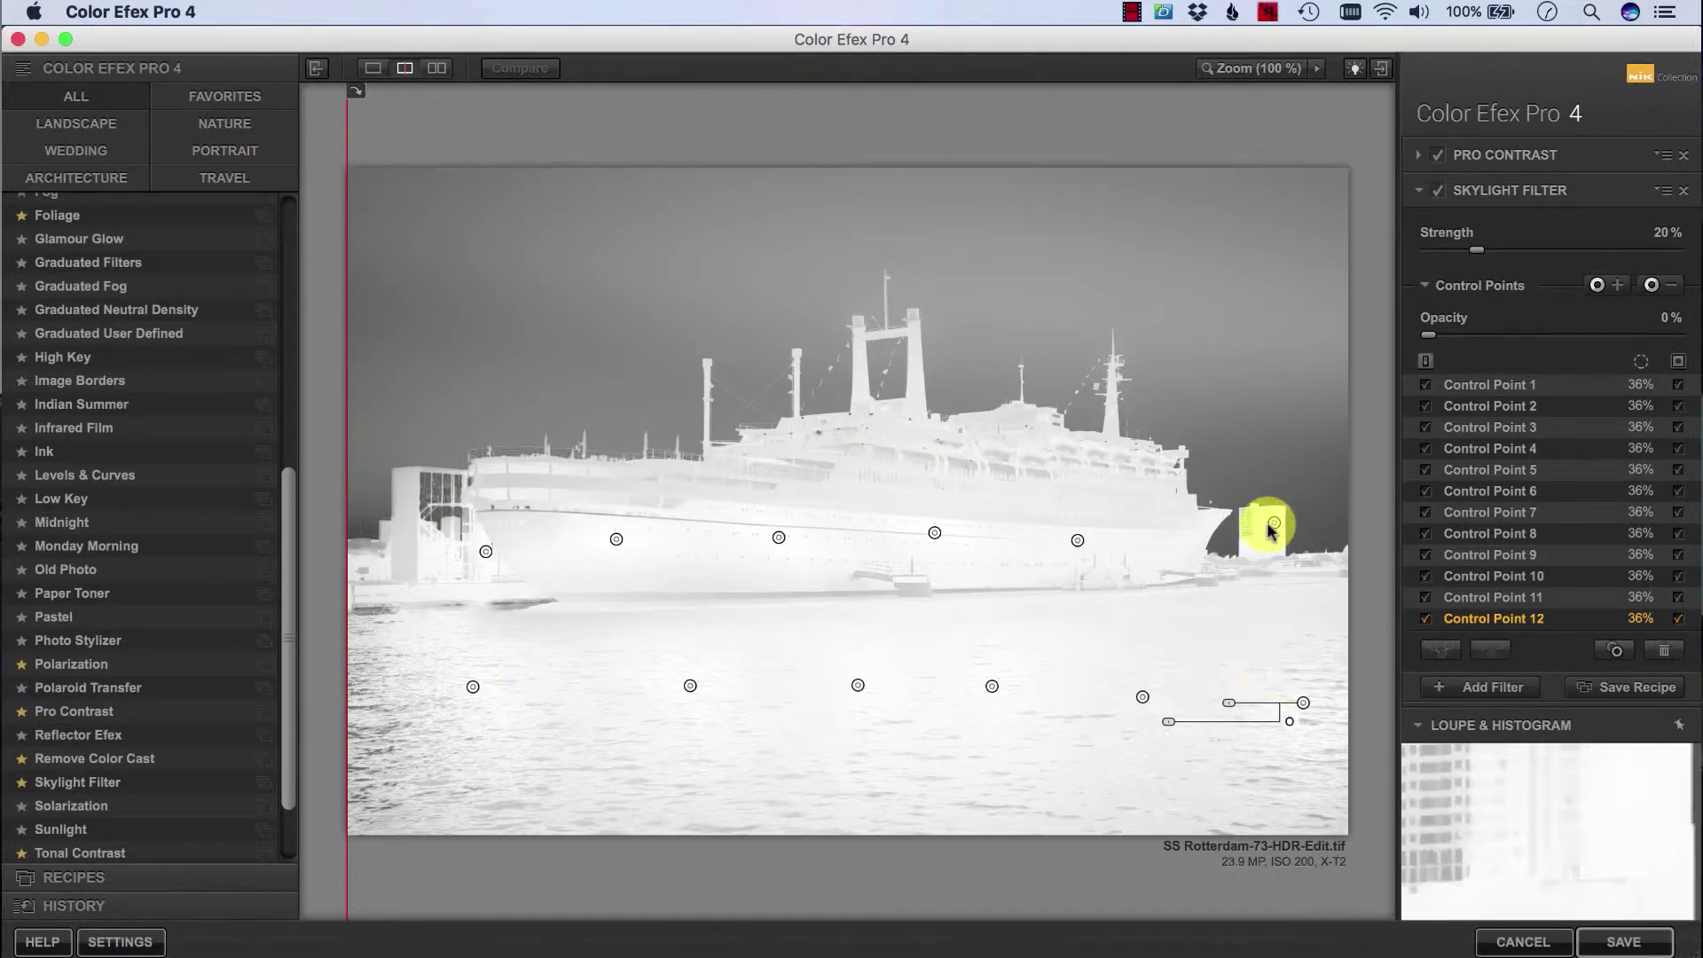
{"action": "left_click", "coordinate": [1678, 362]}
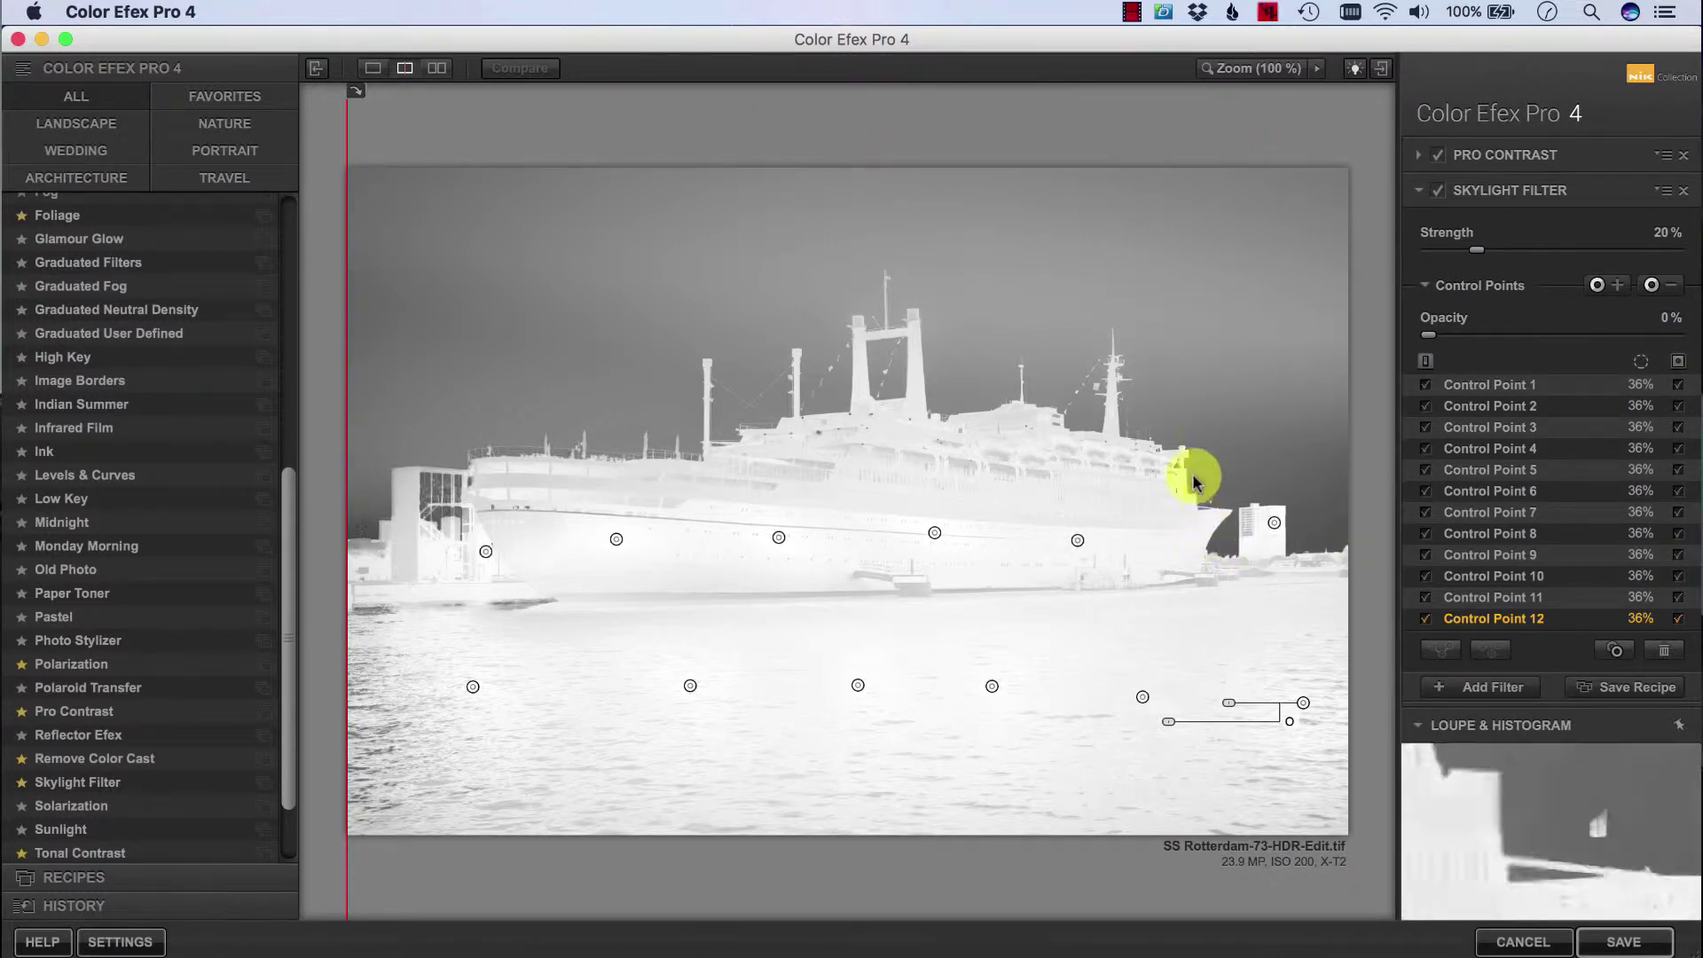
{"action": "left_click", "coordinate": [1678, 361]}
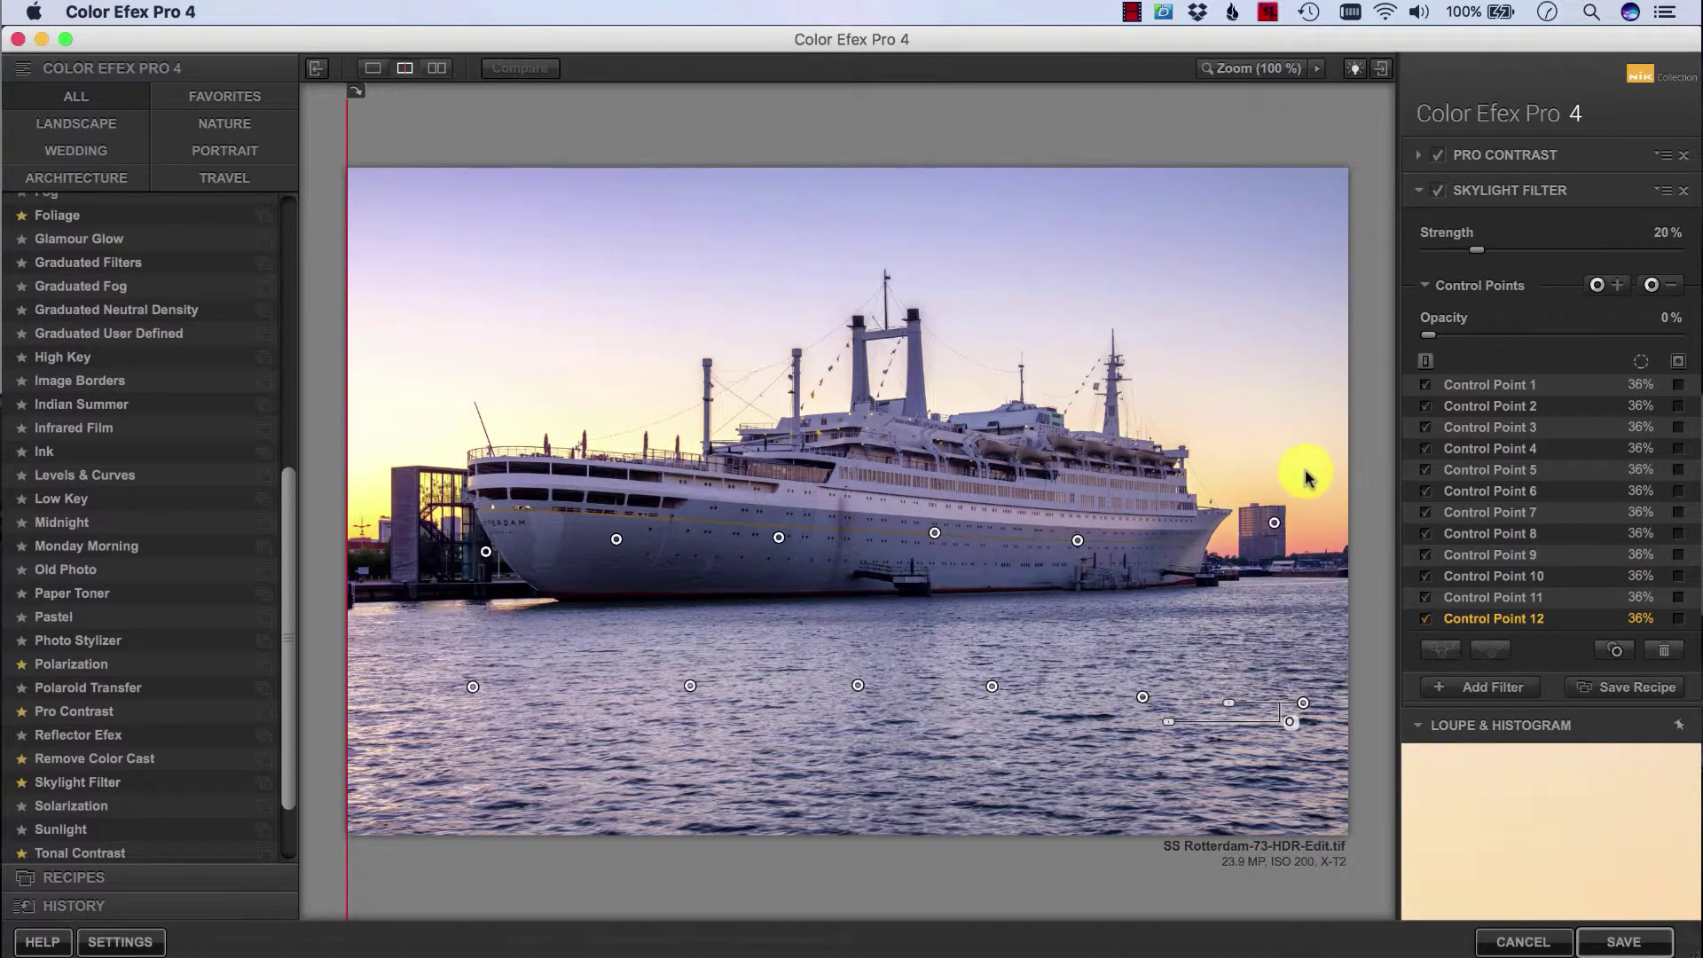
Add 100% opacity control points sized 21% in the low sky at both ends of the ship and around the buildings
{"action": "left_click", "coordinate": [1274, 526]}
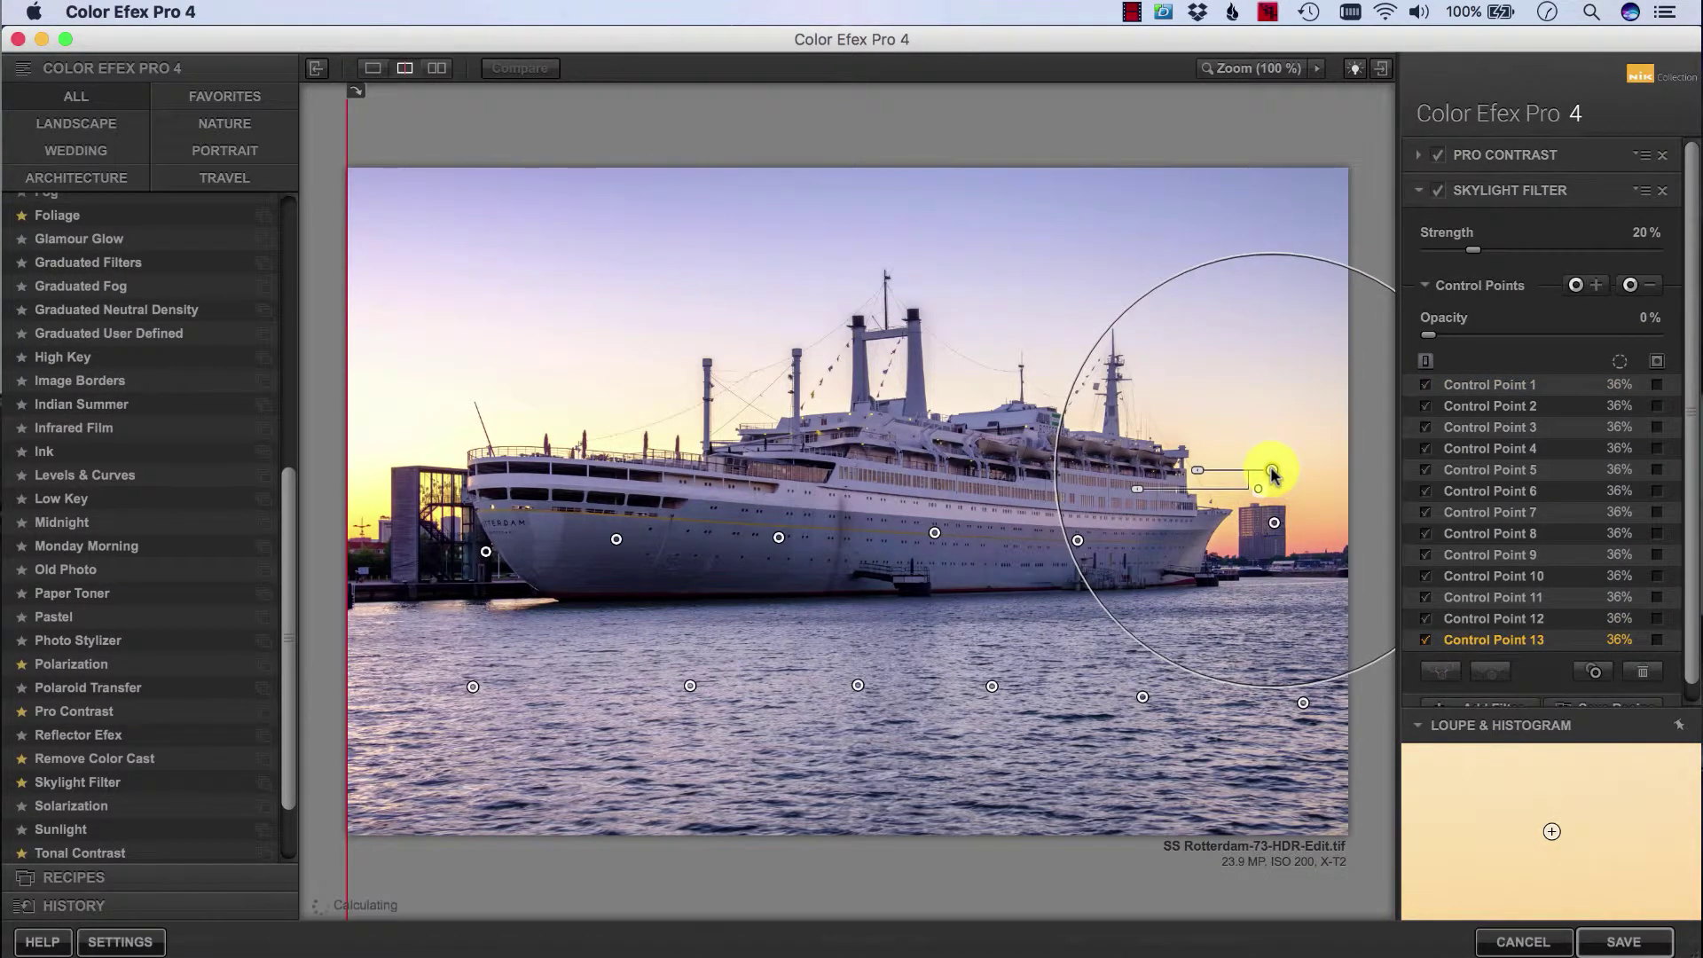
{"action": "left_click_drag", "start_coordinate": [1196, 470], "coordinate": [478, 455]}
{"action": "left_click", "coordinate": [1657, 361]}
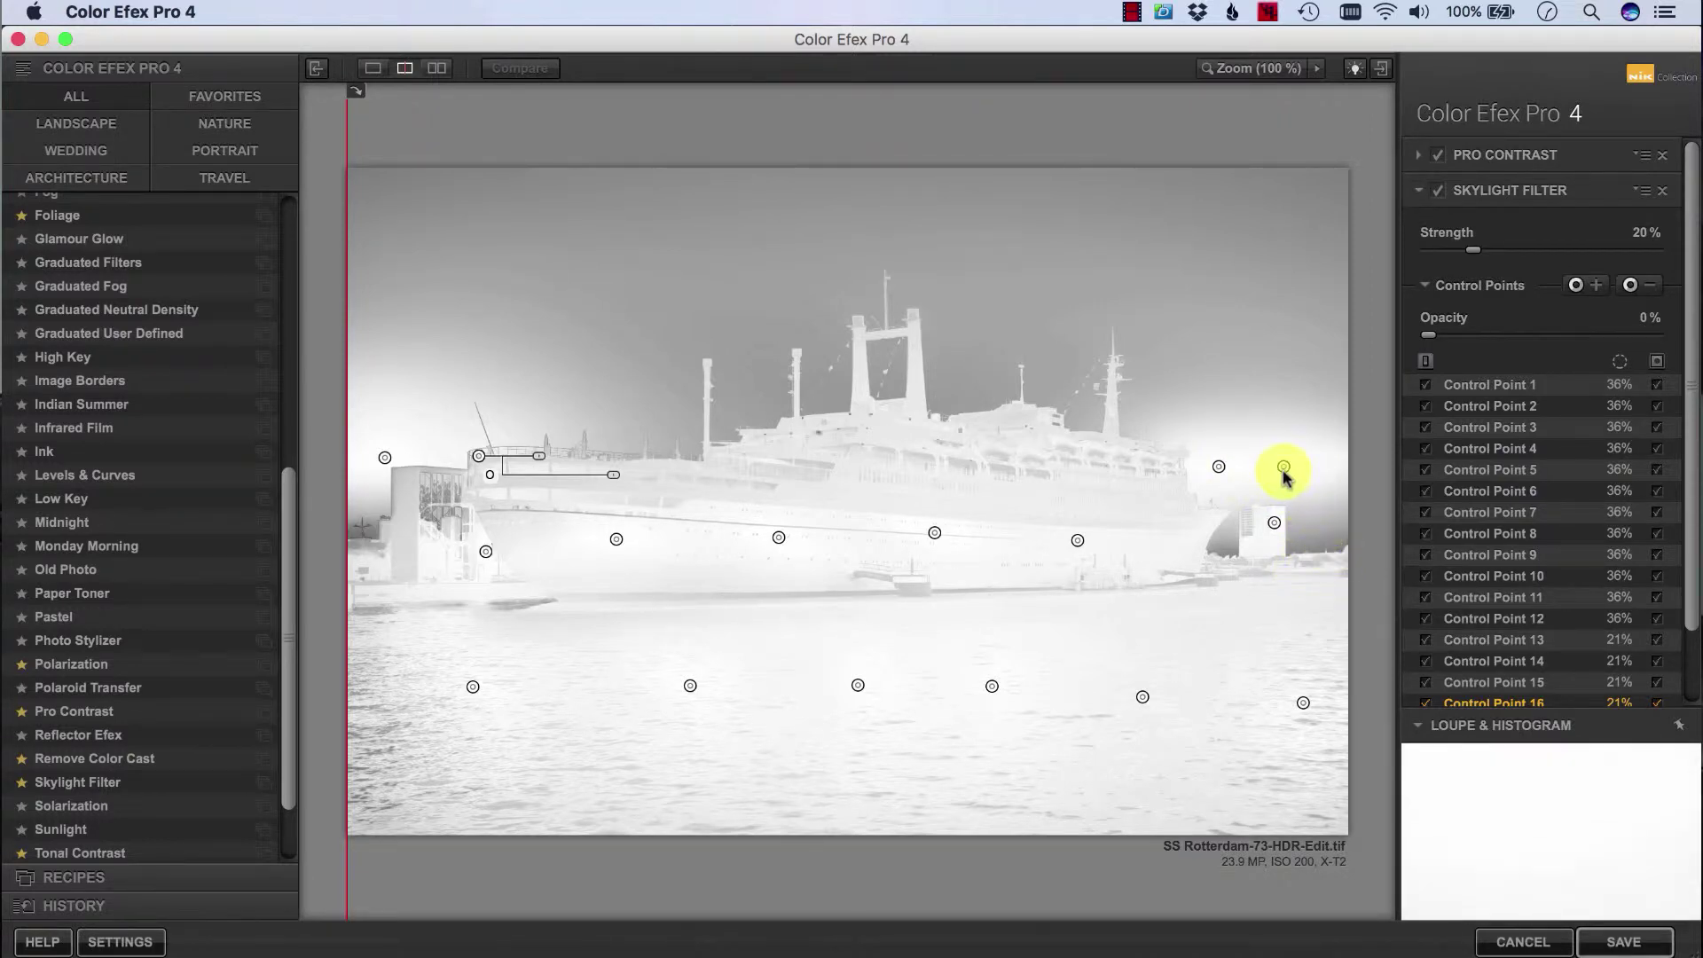
{"action": "left_click_drag", "start_coordinate": [1284, 466], "coordinate": [1306, 545]}
{"action": "left_click_drag", "start_coordinate": [387, 461], "coordinate": [436, 503]}
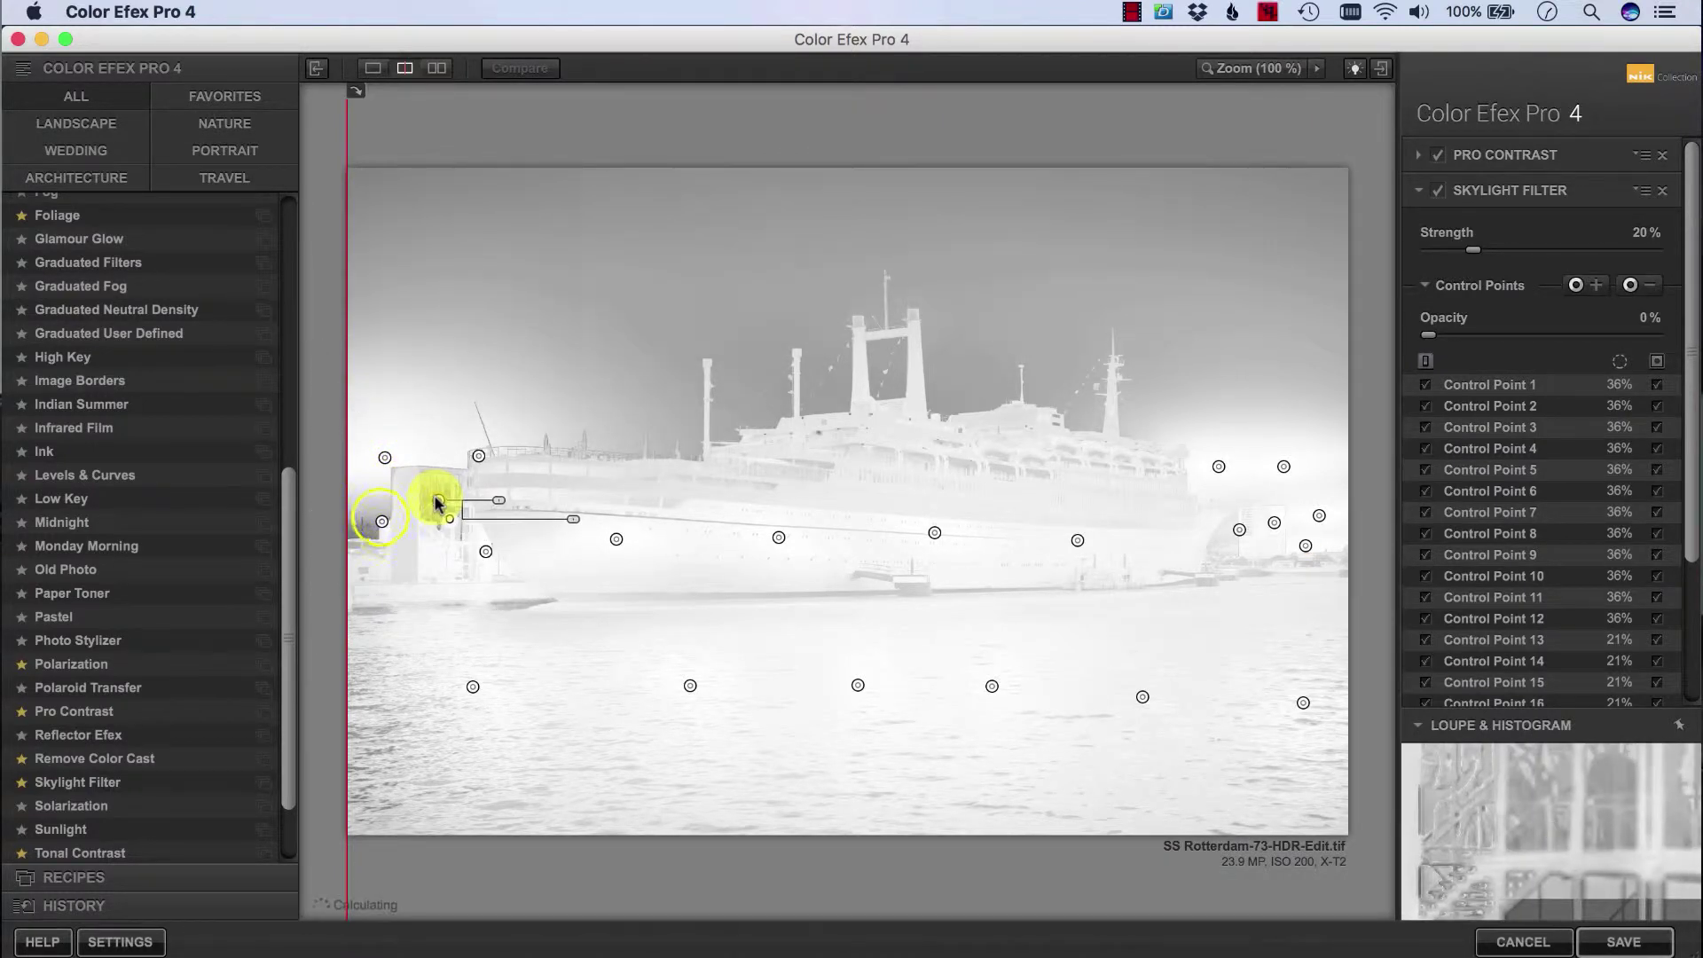
Toggle the masks of all Skylight Filter control points to check which parts of the ship, water and sky they cover
{"action": "left_click", "coordinate": [1657, 361]}
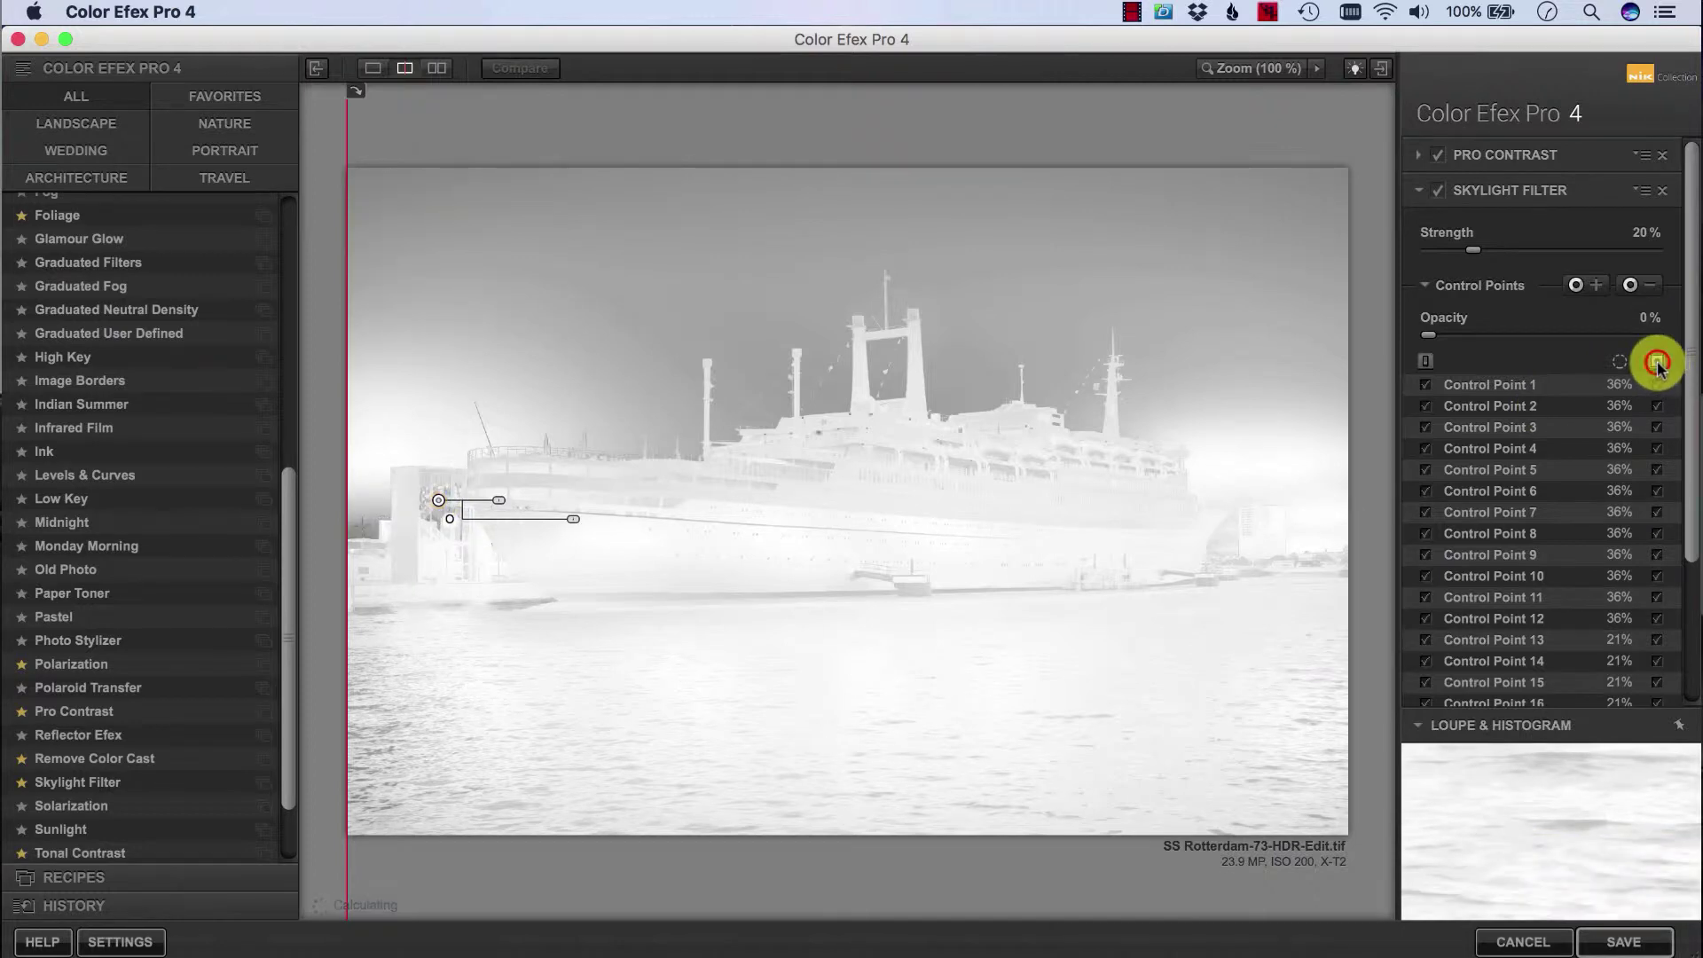
{"action": "left_click", "coordinate": [1656, 361]}
{"action": "left_click", "coordinate": [1657, 361]}
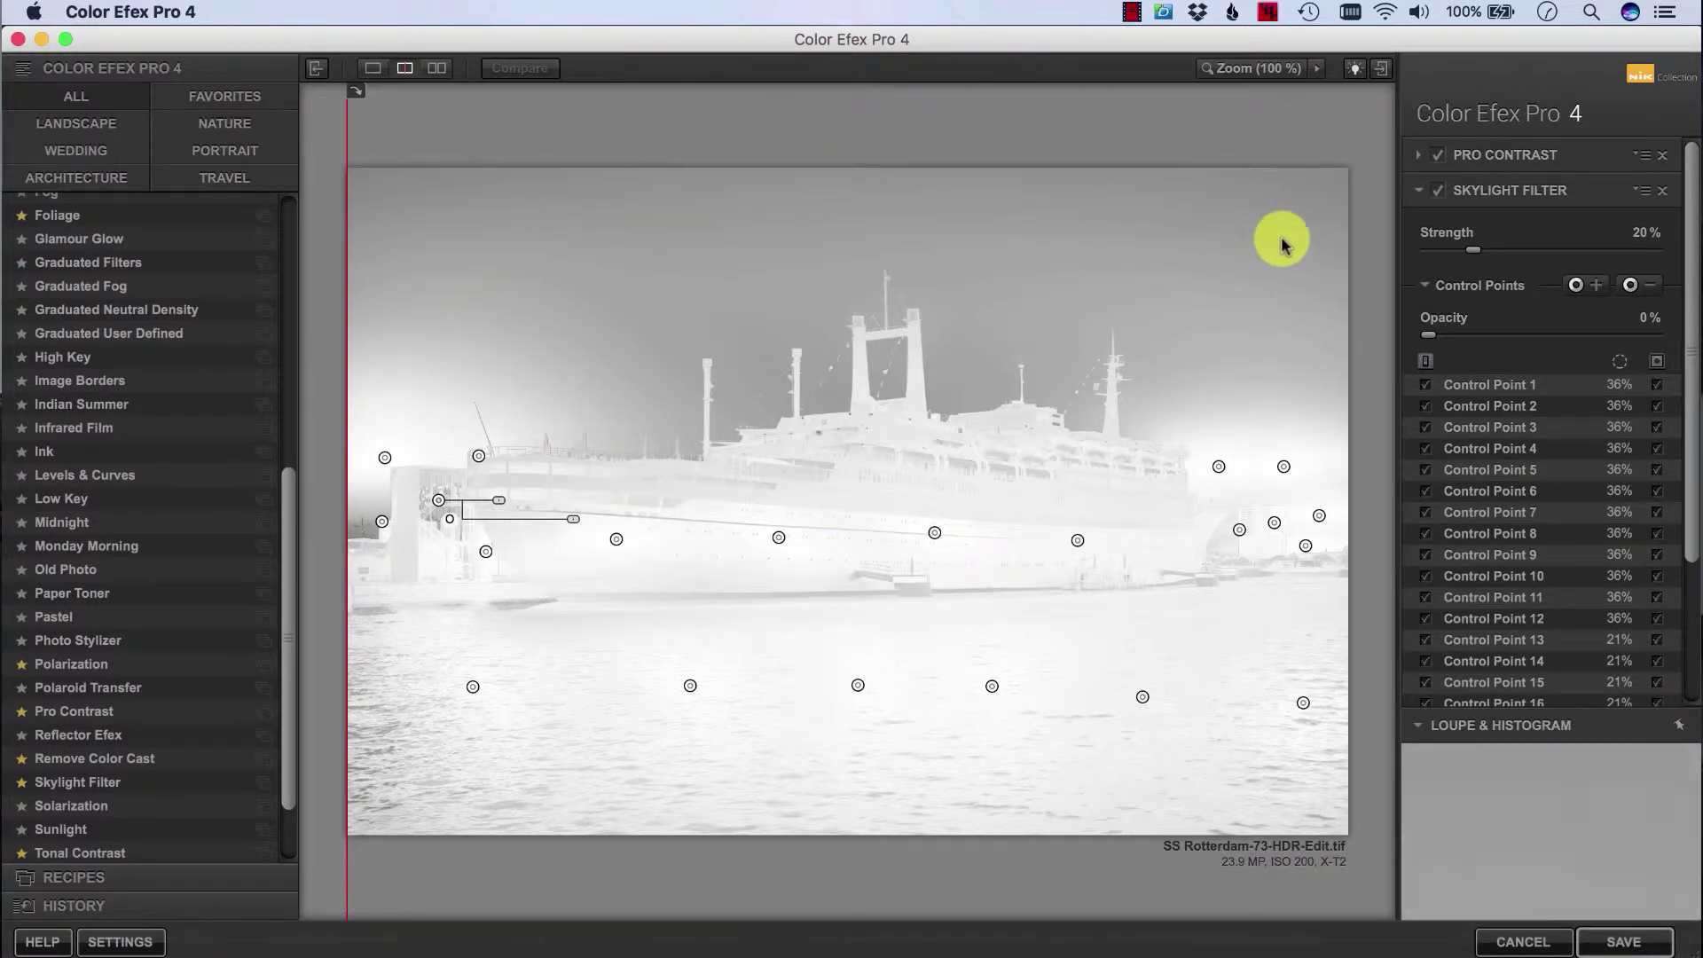
{"action": "left_click", "coordinate": [1657, 360]}
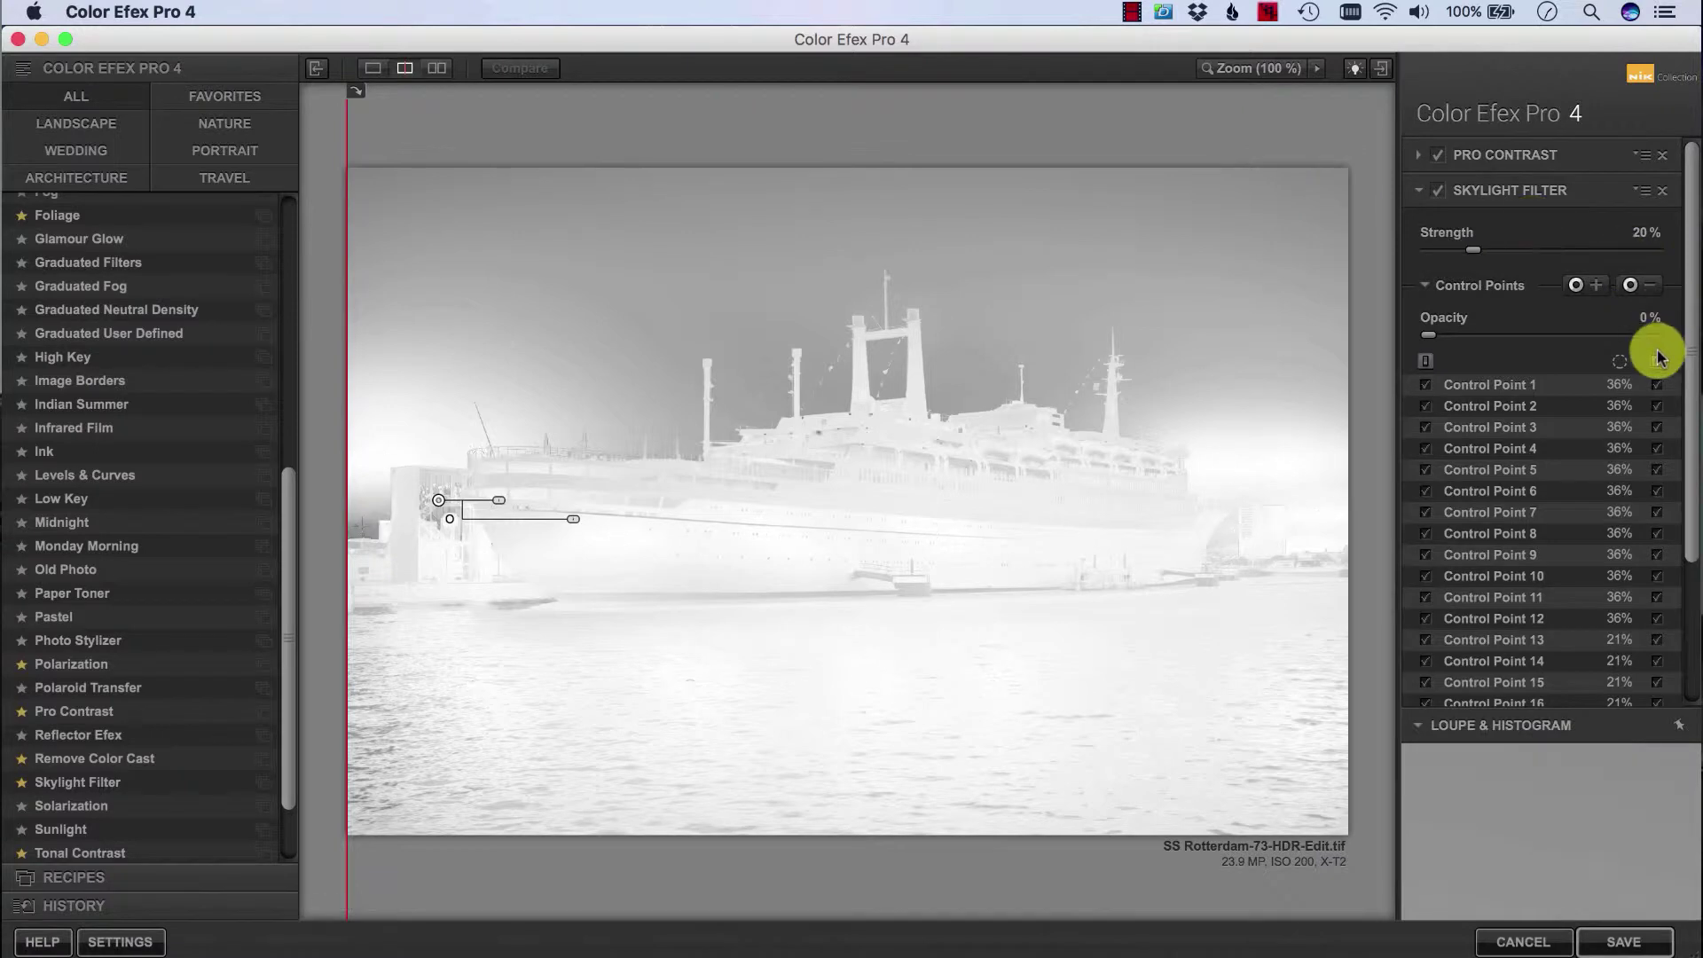
{"action": "left_click", "coordinate": [1657, 362]}
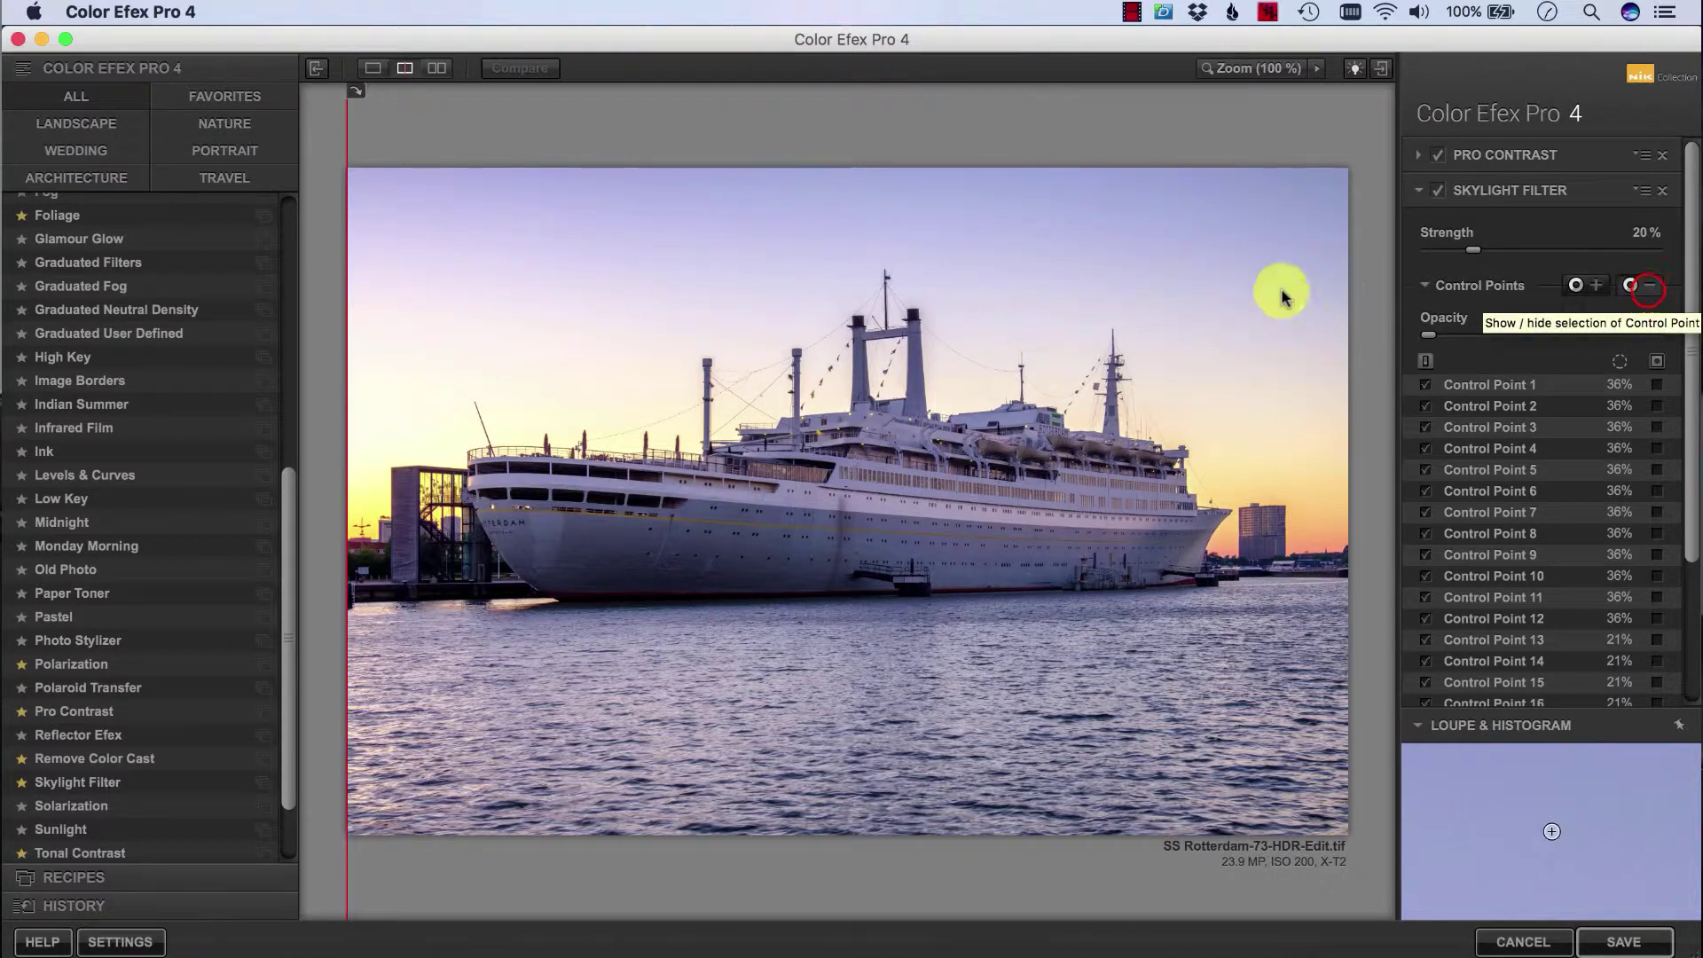
Add a row of 0% opacity control points across the upper sky to exclude it, and inspect the combined mask
{"action": "left_click", "coordinate": [1277, 210]}
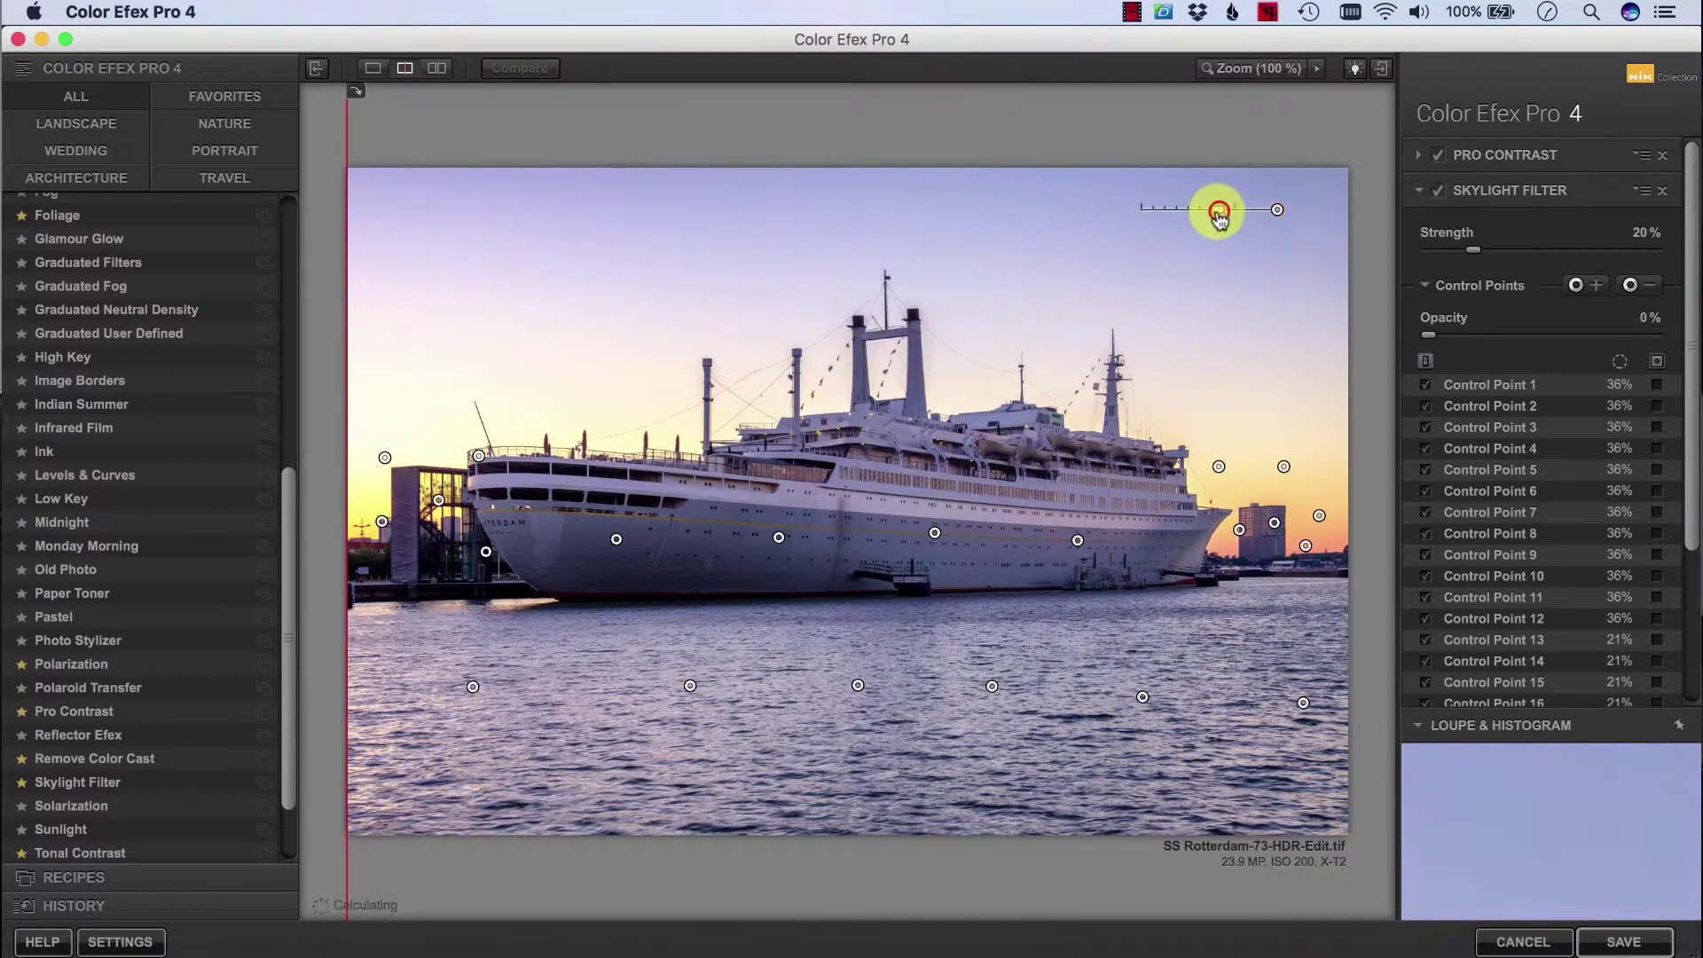
{"action": "left_click_drag", "start_coordinate": [1219, 213], "coordinate": [1133, 227]}
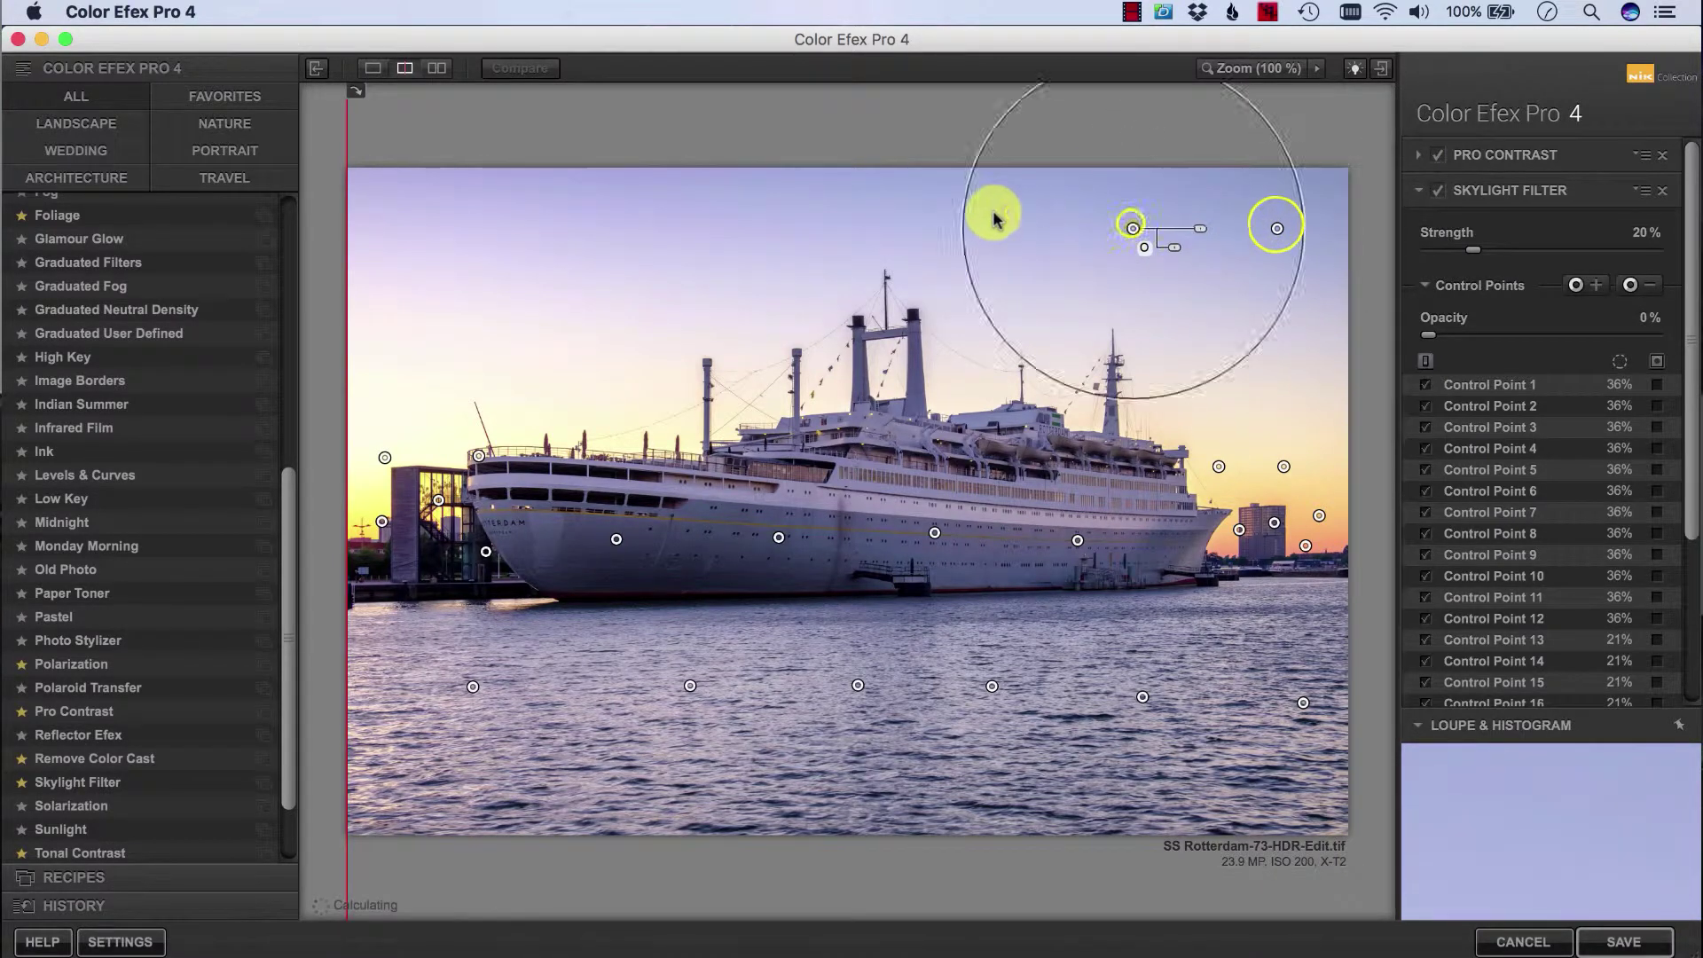
{"action": "left_click_drag", "start_coordinate": [994, 218], "coordinate": [406, 268]}
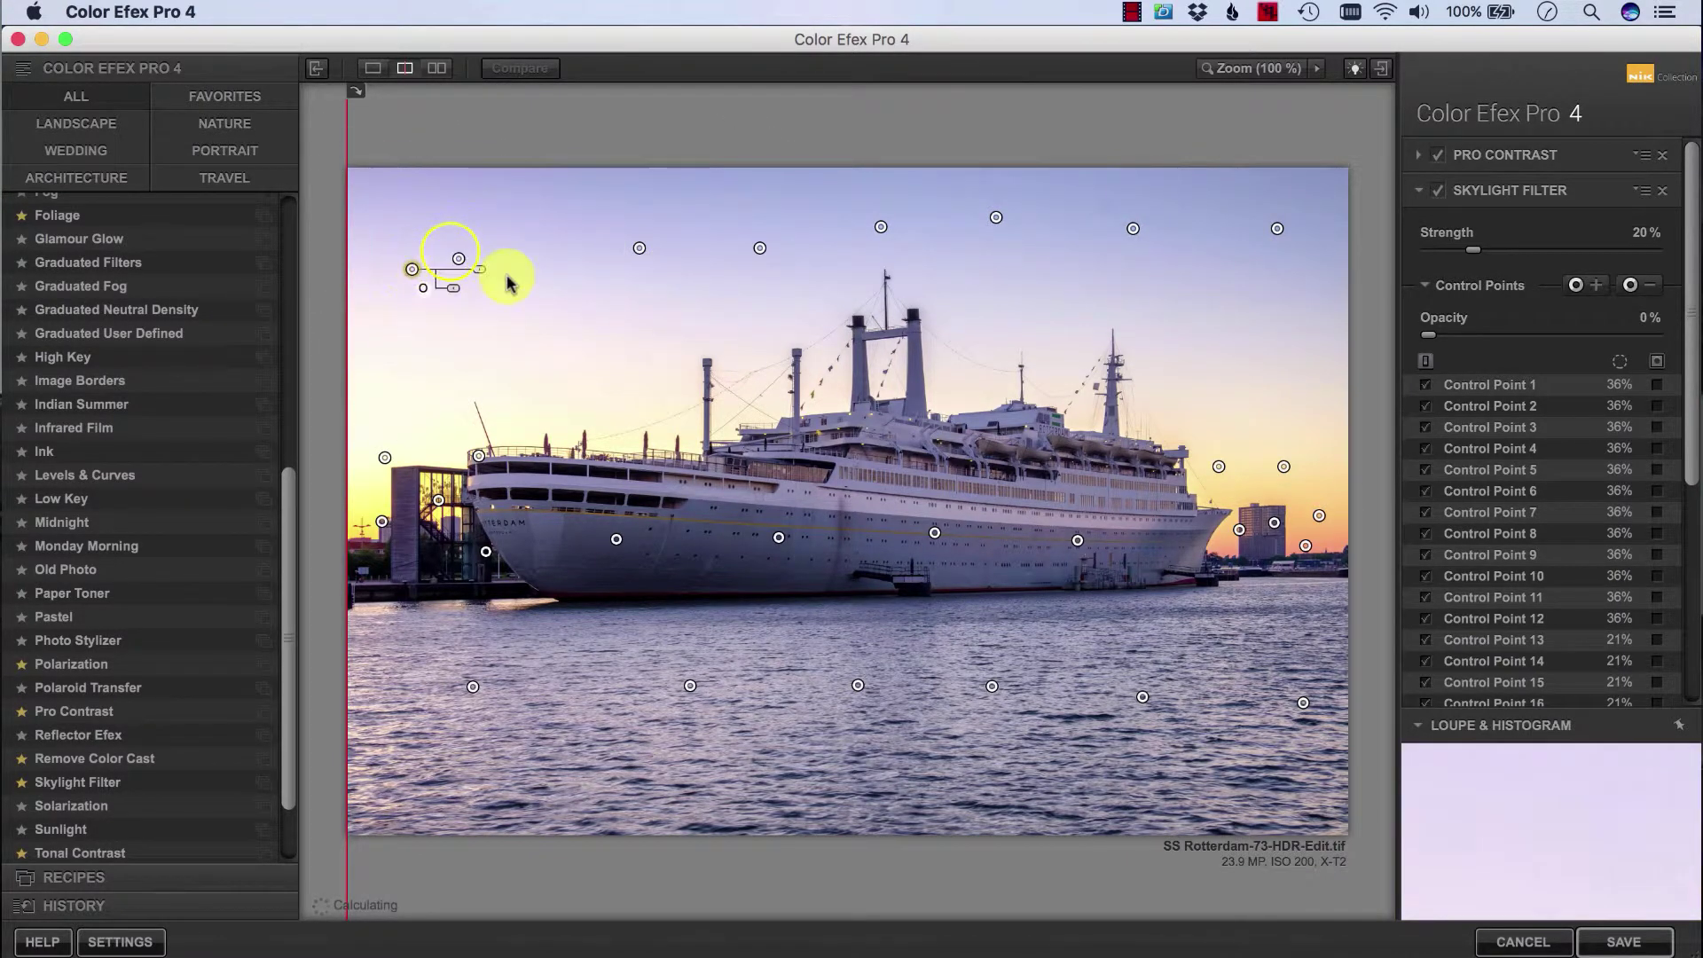
{"action": "left_click", "coordinate": [1657, 364]}
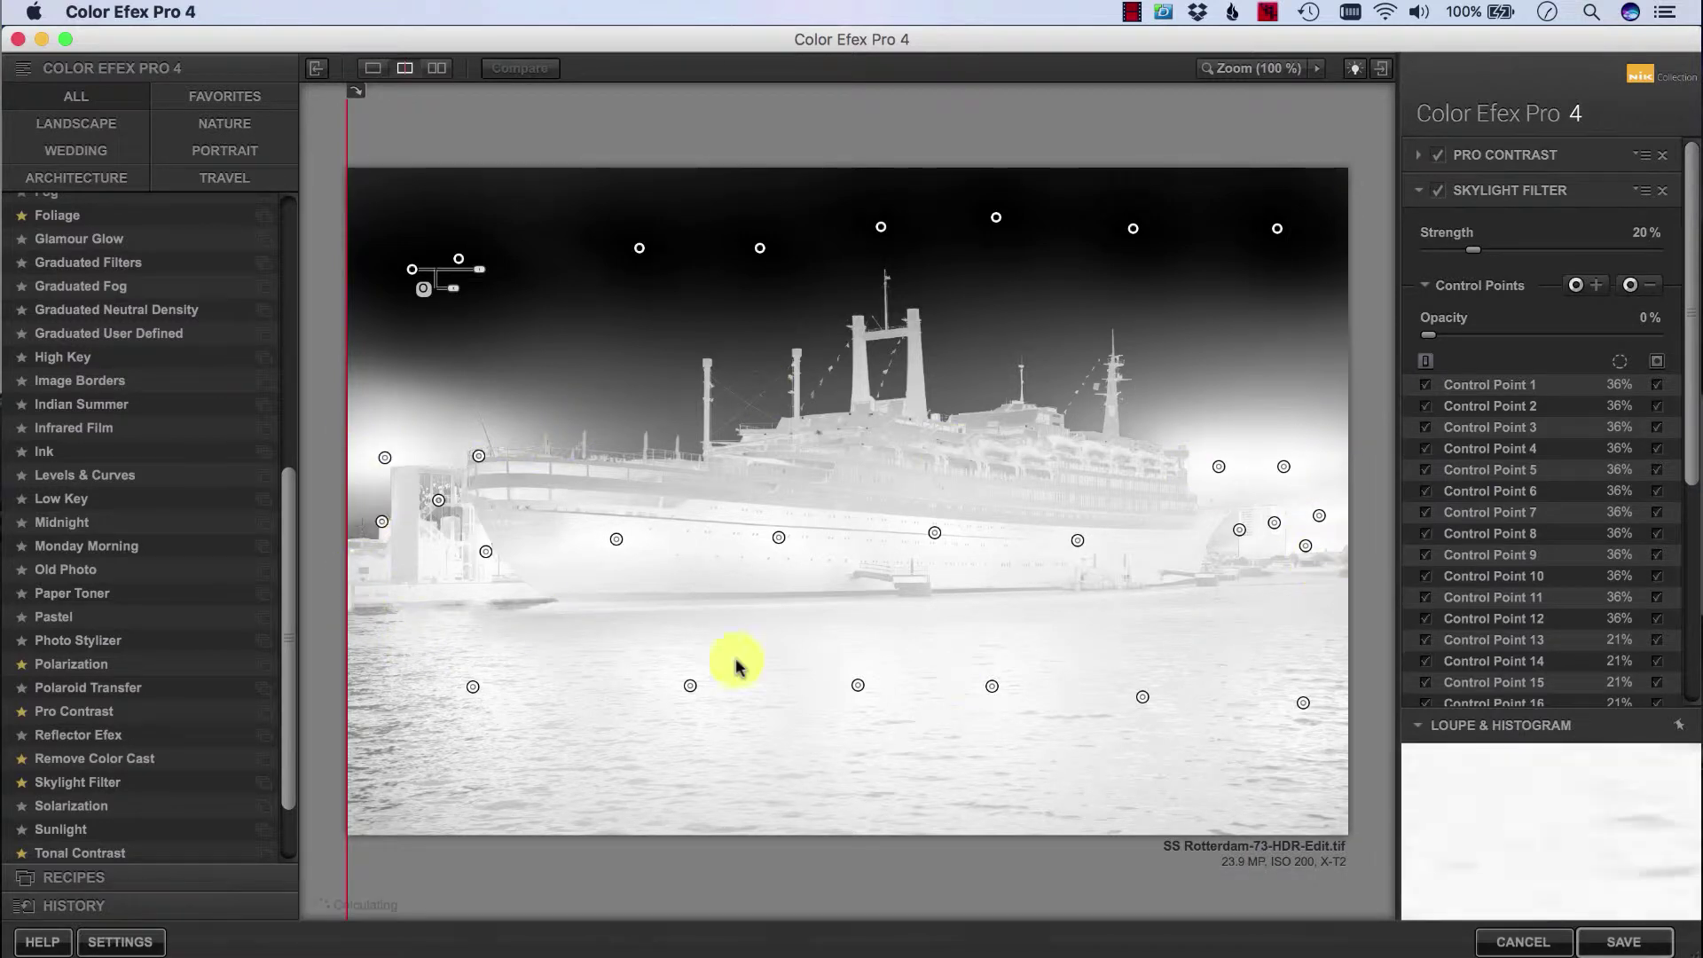
{"action": "left_click", "coordinate": [1657, 362]}
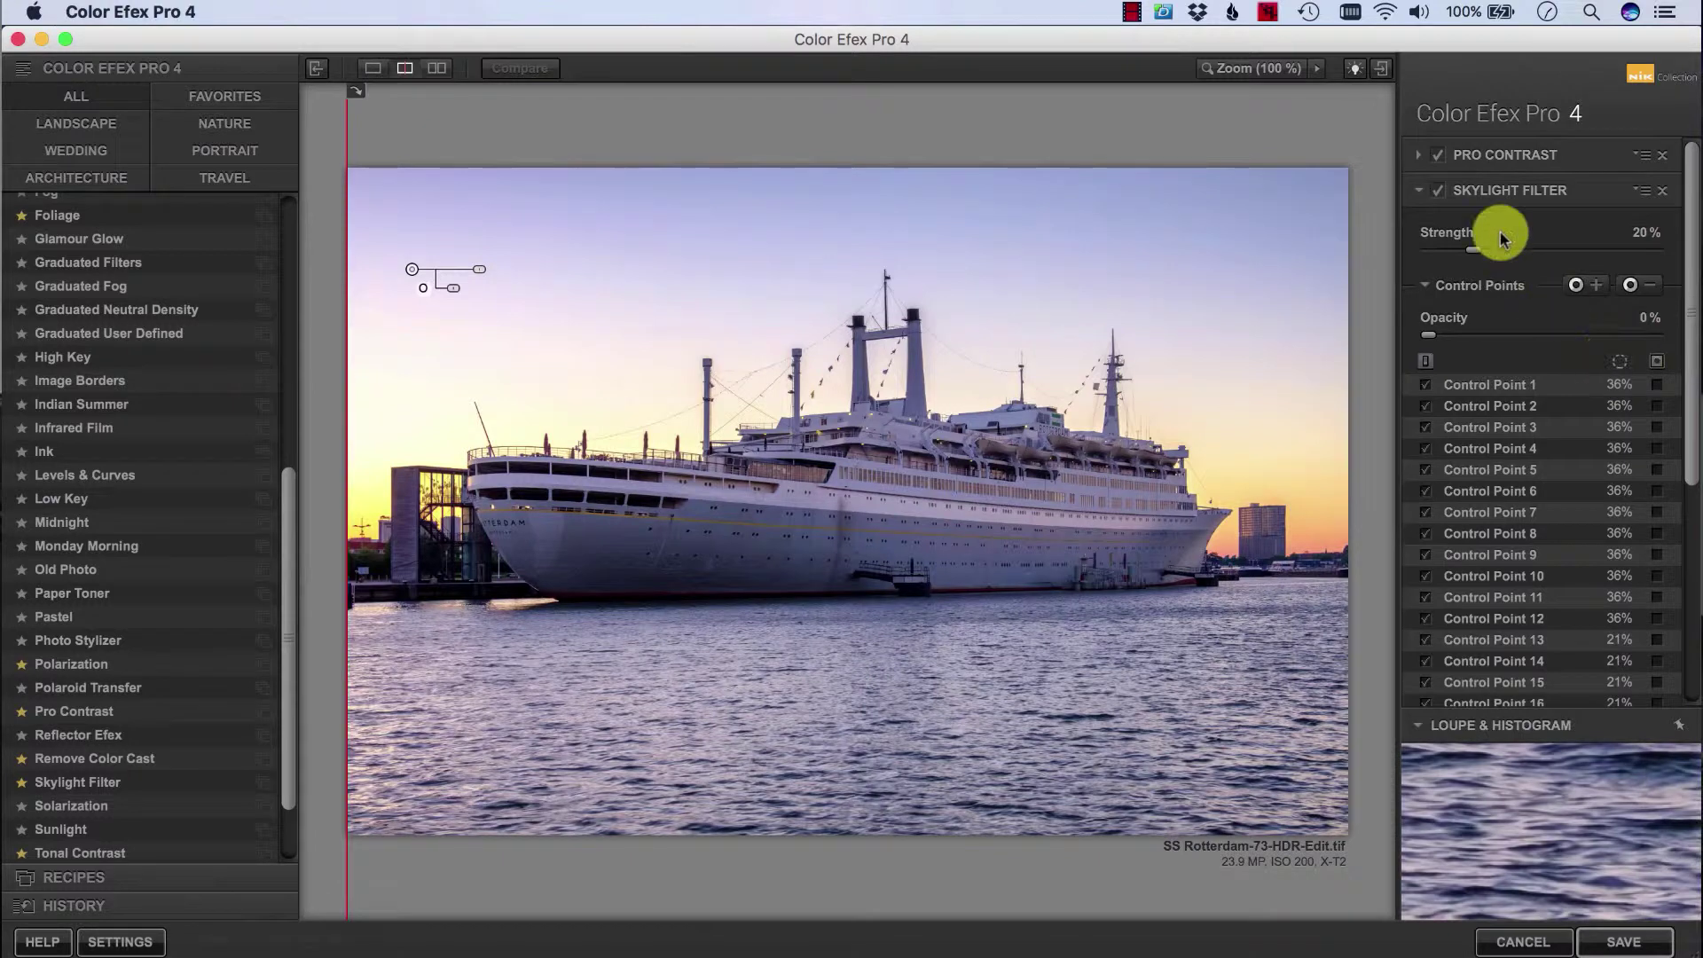
Set the Skylight Filter Strength to 31% and toggle the filter's effect to compare the image with and without it
{"action": "left_click", "coordinate": [1436, 192]}
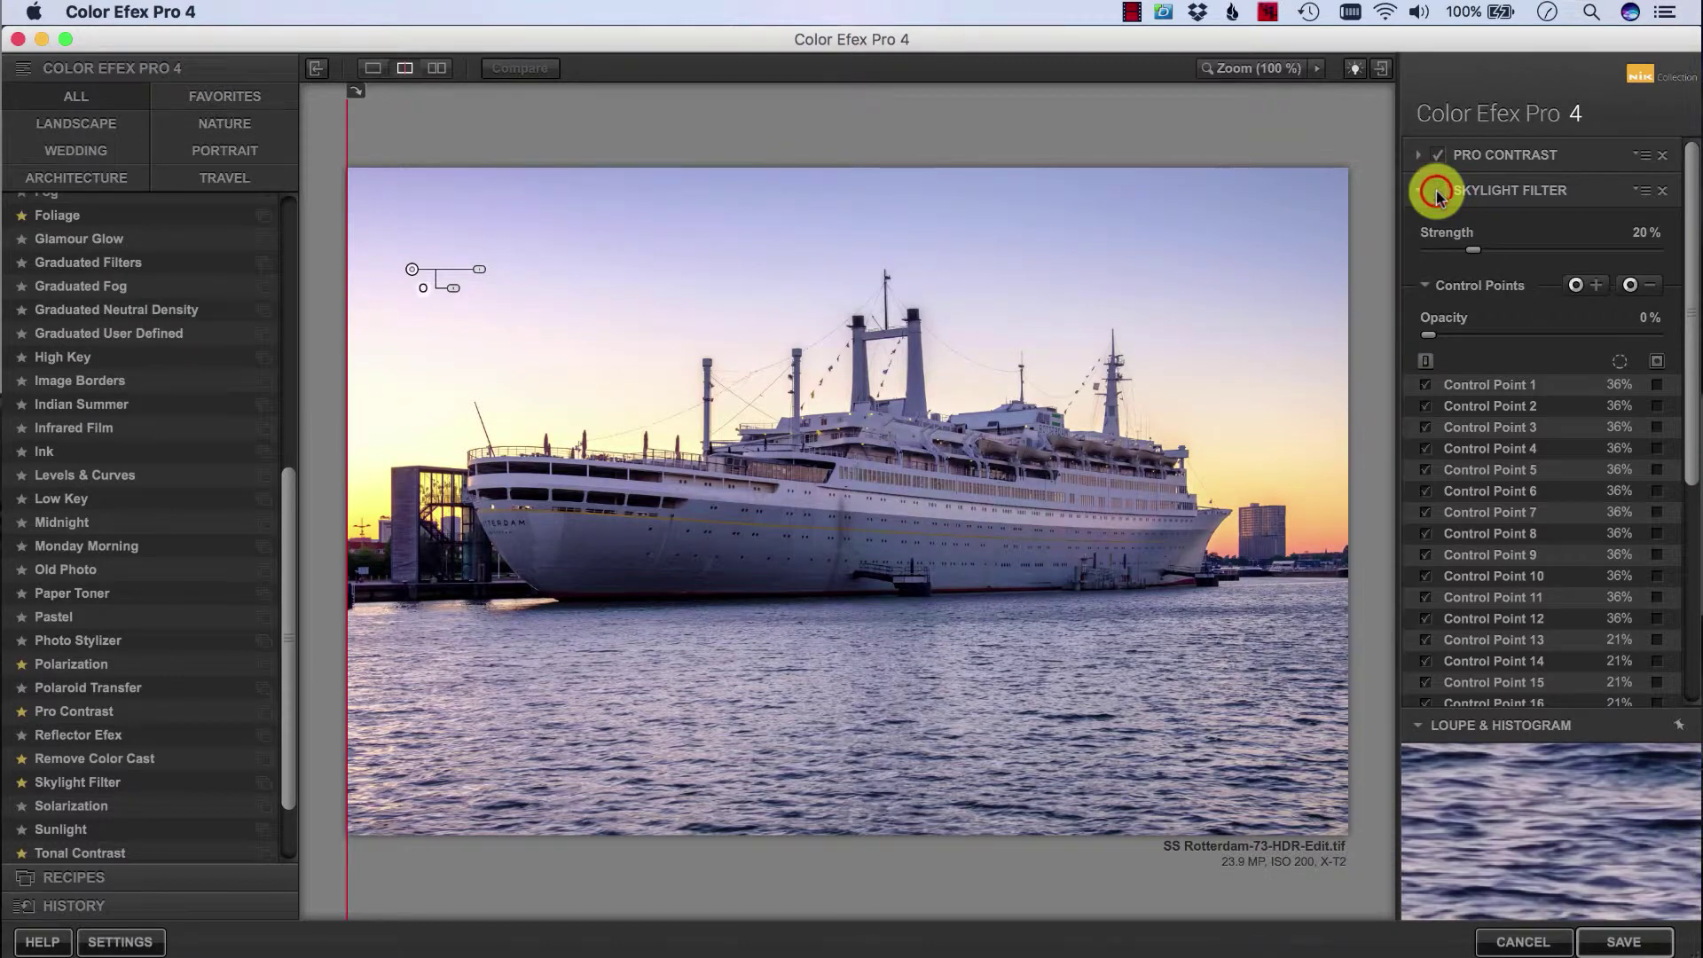
{"action": "left_click", "coordinate": [1436, 193]}
{"action": "left_click", "coordinate": [1438, 192]}
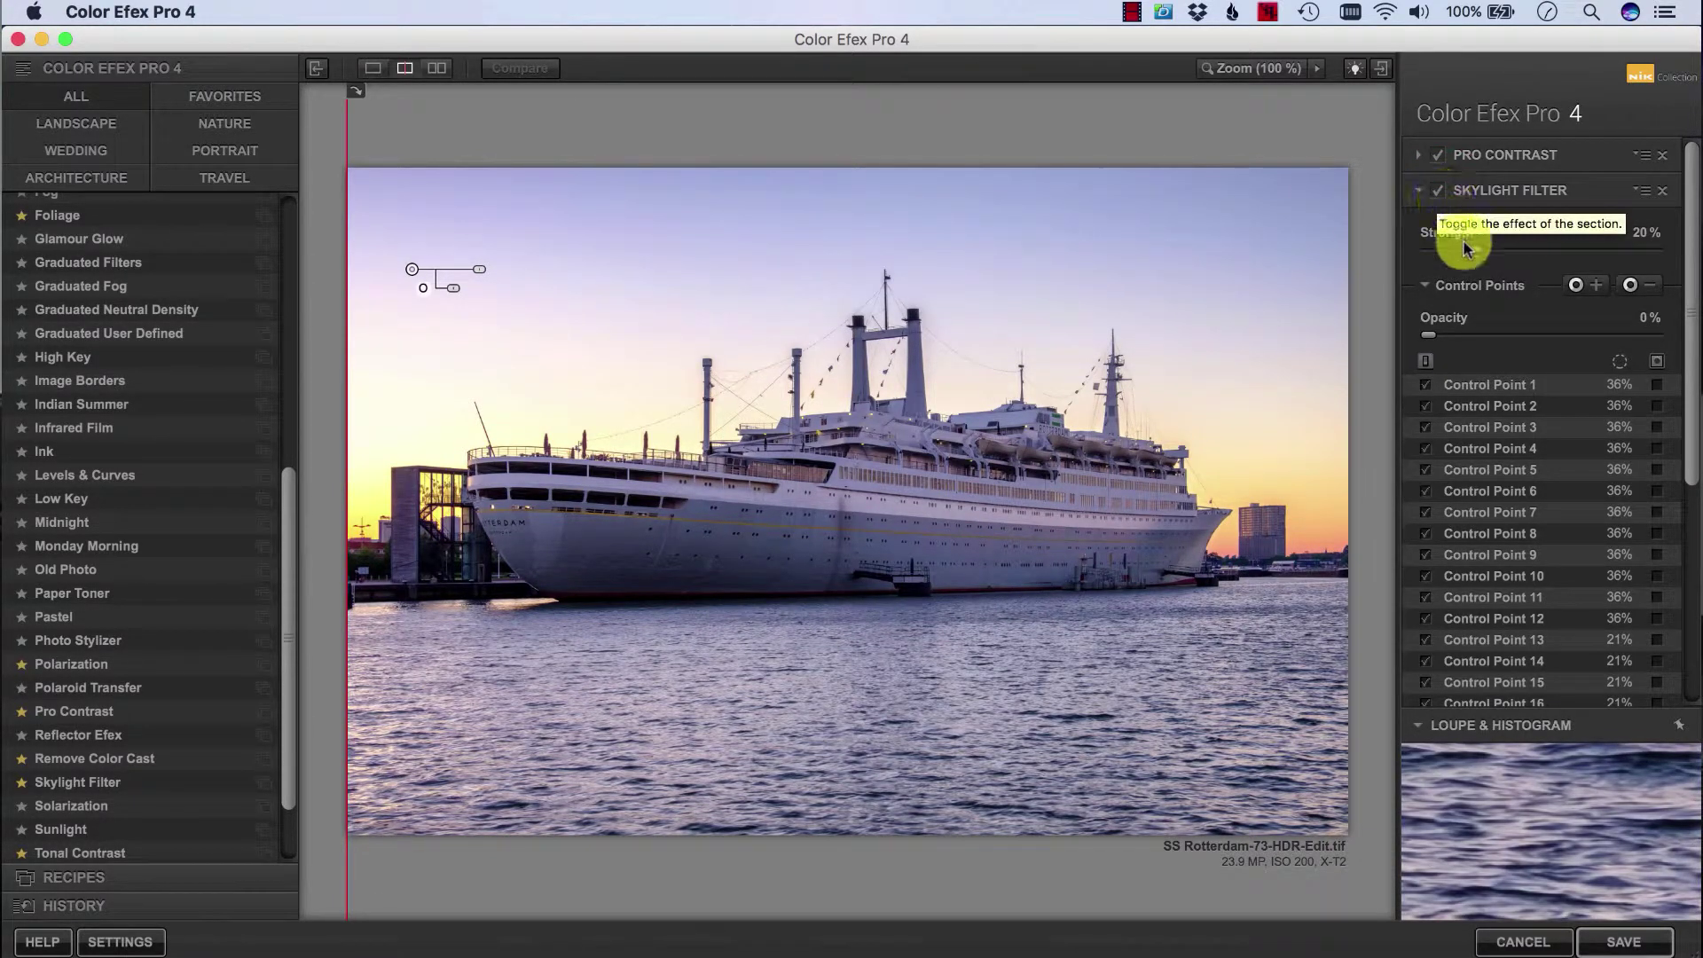
{"action": "left_click_drag", "start_coordinate": [1470, 253], "coordinate": [1523, 258]}
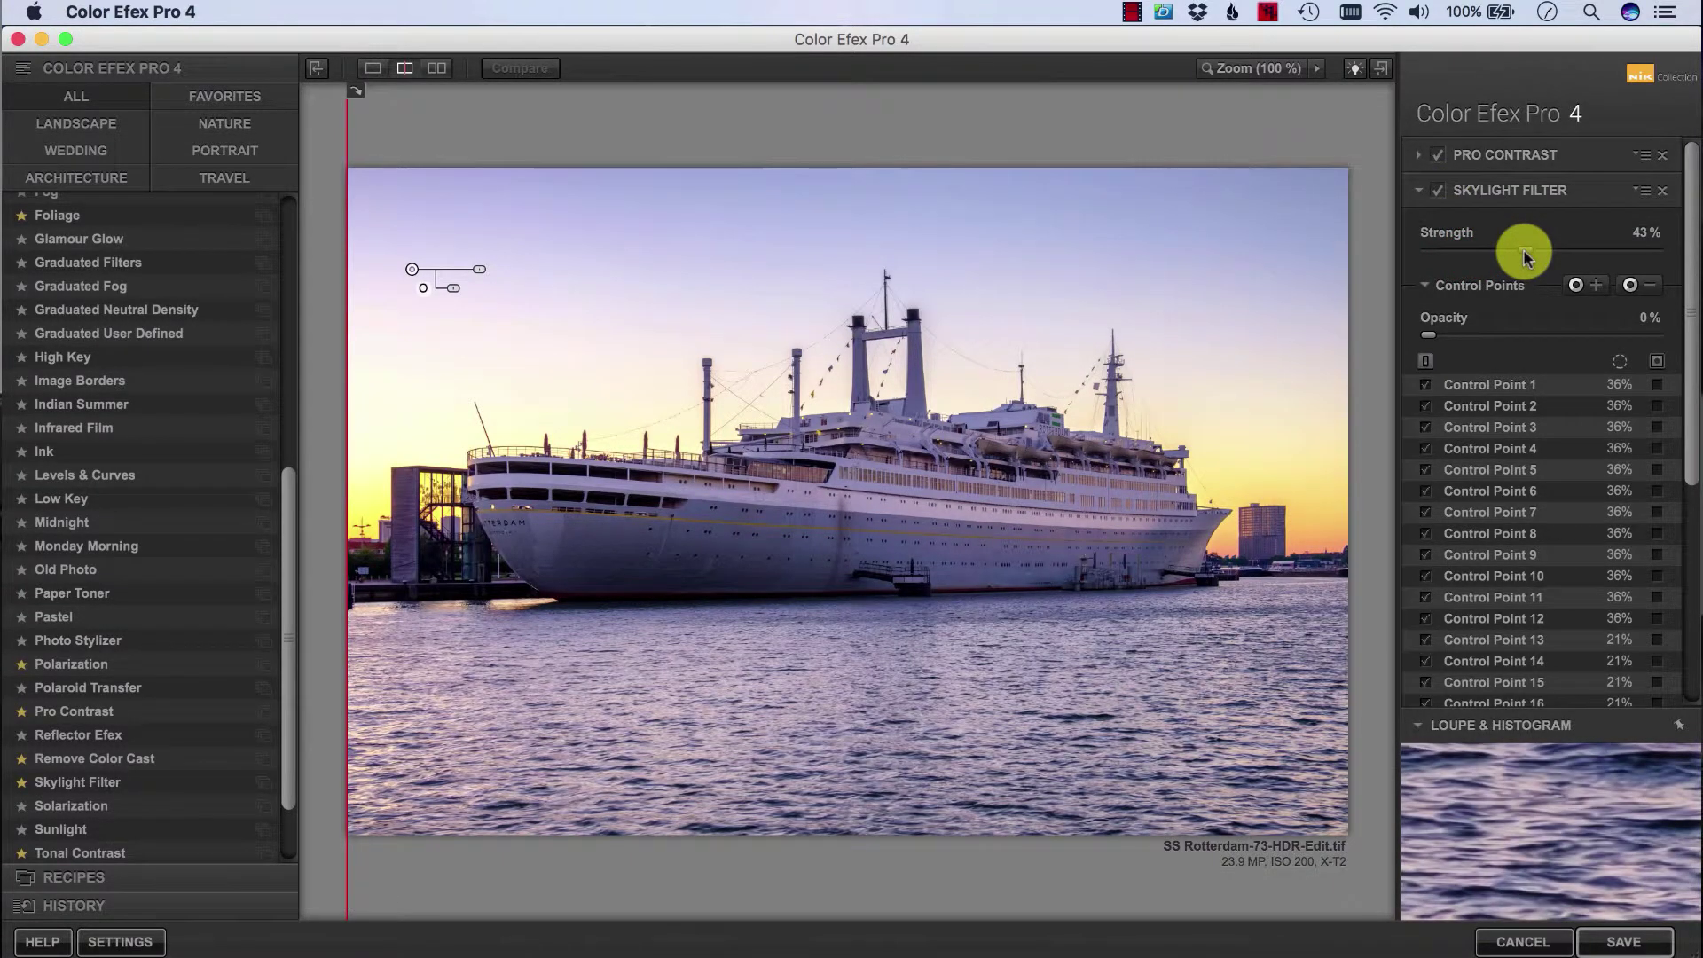
{"action": "left_click", "coordinate": [1436, 197]}
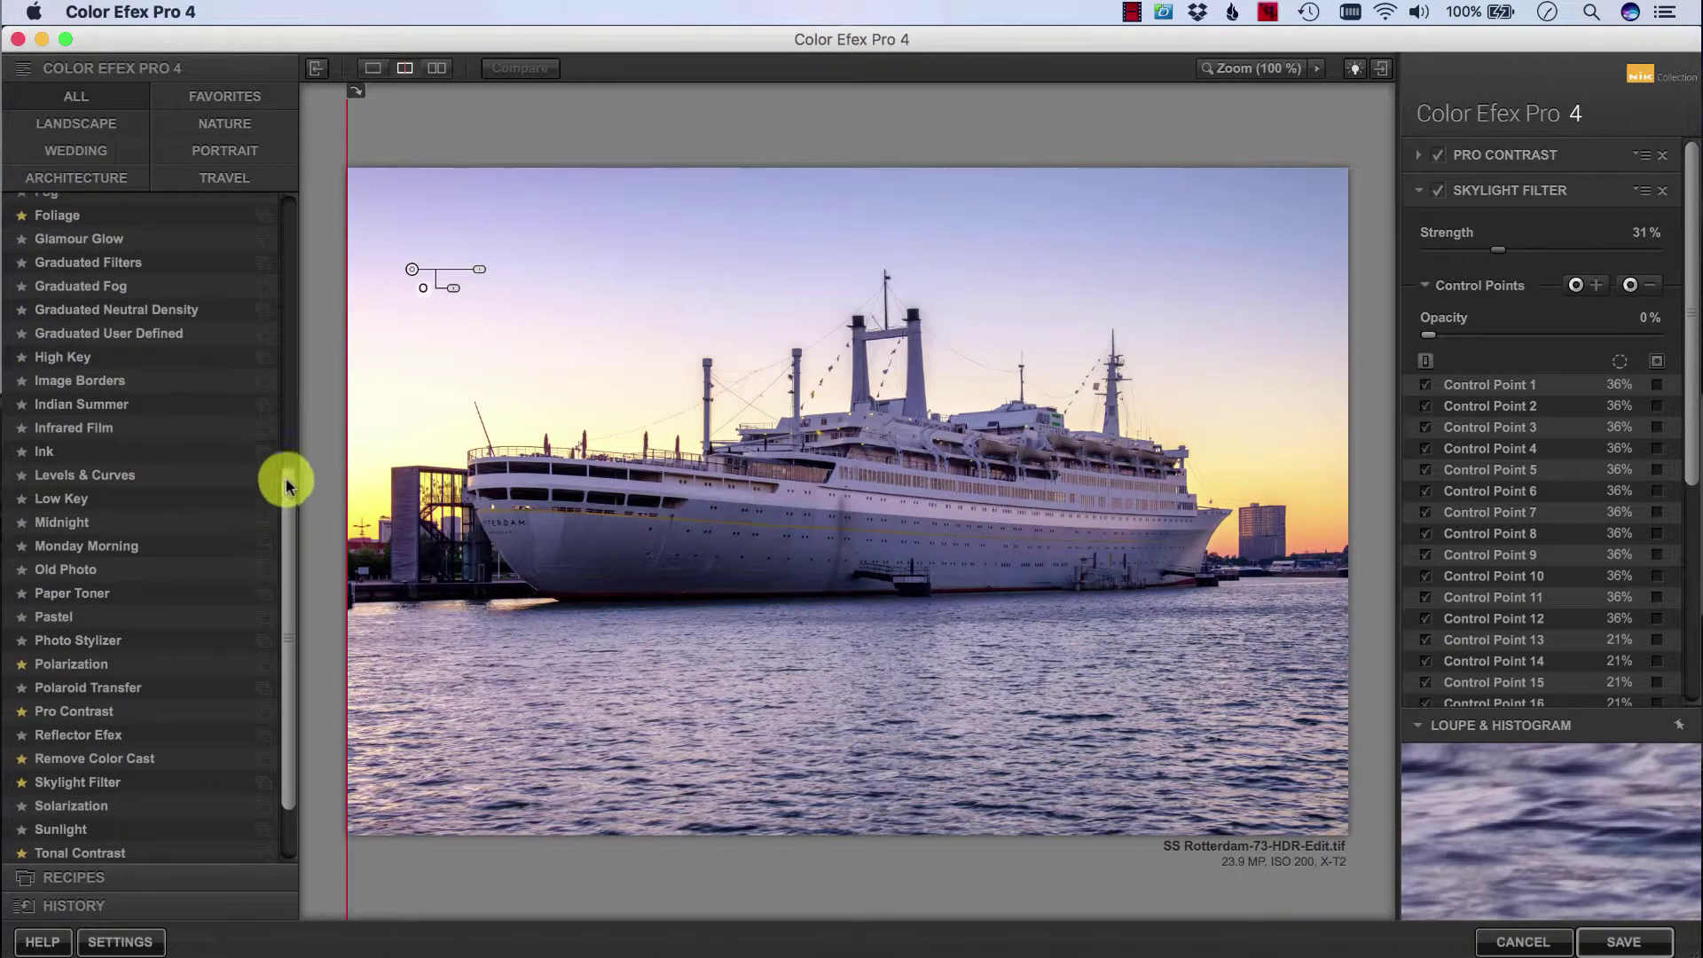
Look through the remaining filters in the list and save the Pro Contrast and Skylight Filter edit back to Lightroom
{"action": "left_click_drag", "start_coordinate": [293, 493], "coordinate": [281, 540]}
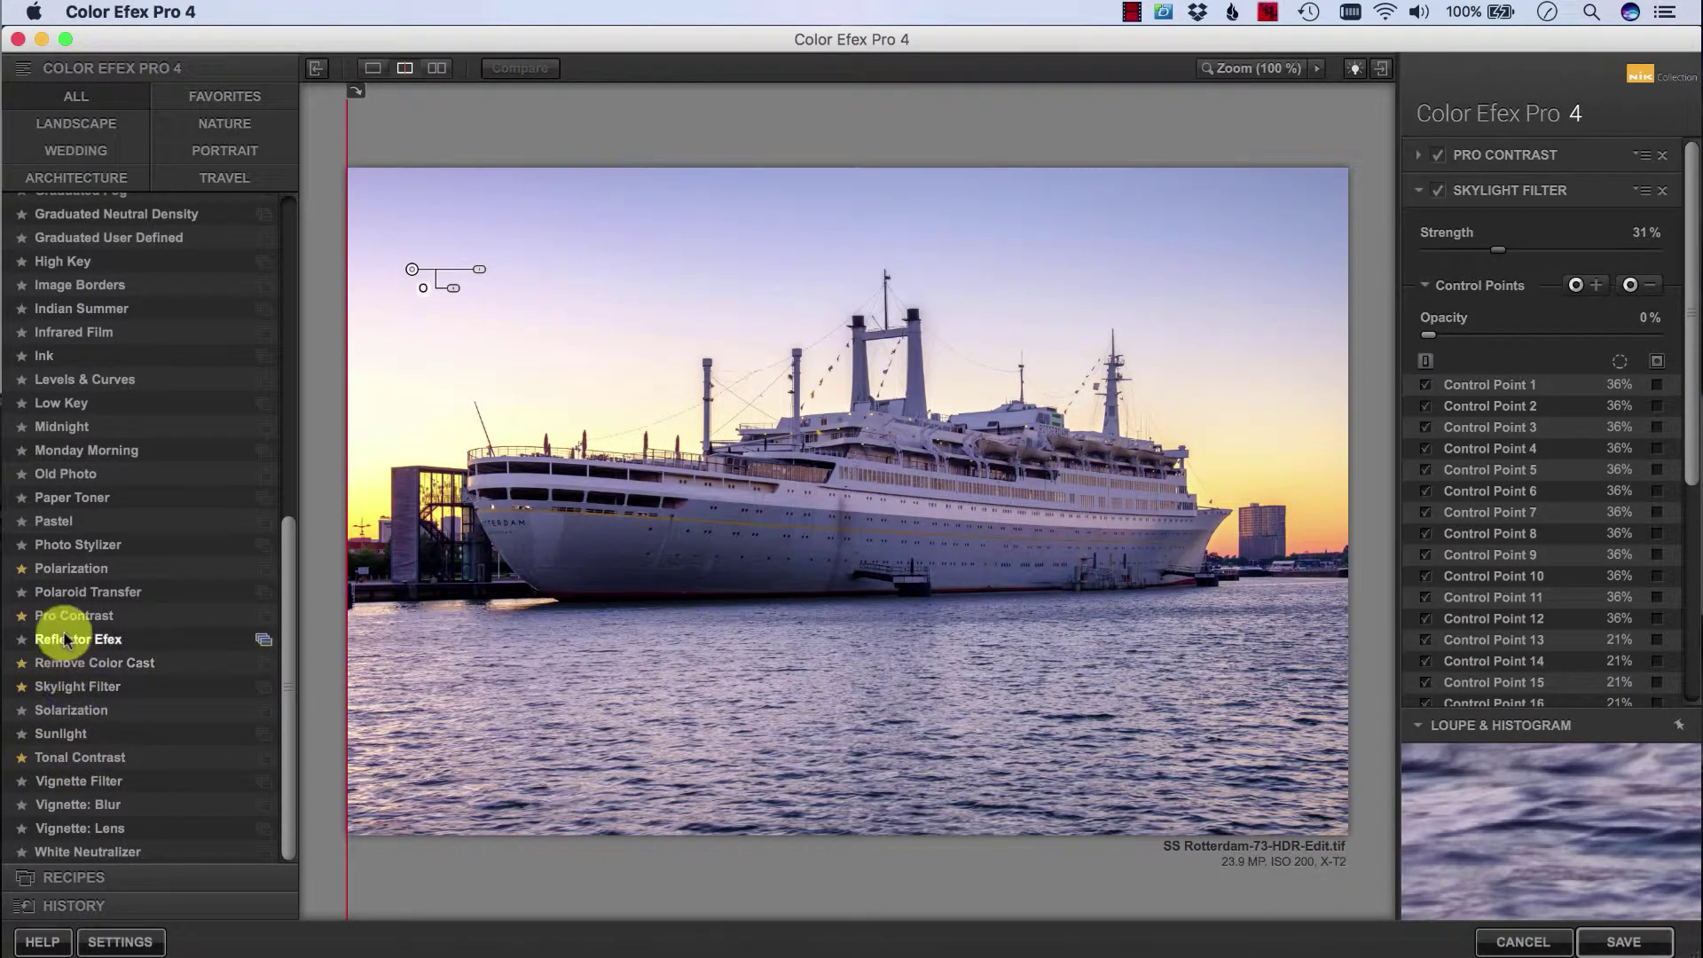
{"action": "mouse_move", "coordinate": [304, 608]}
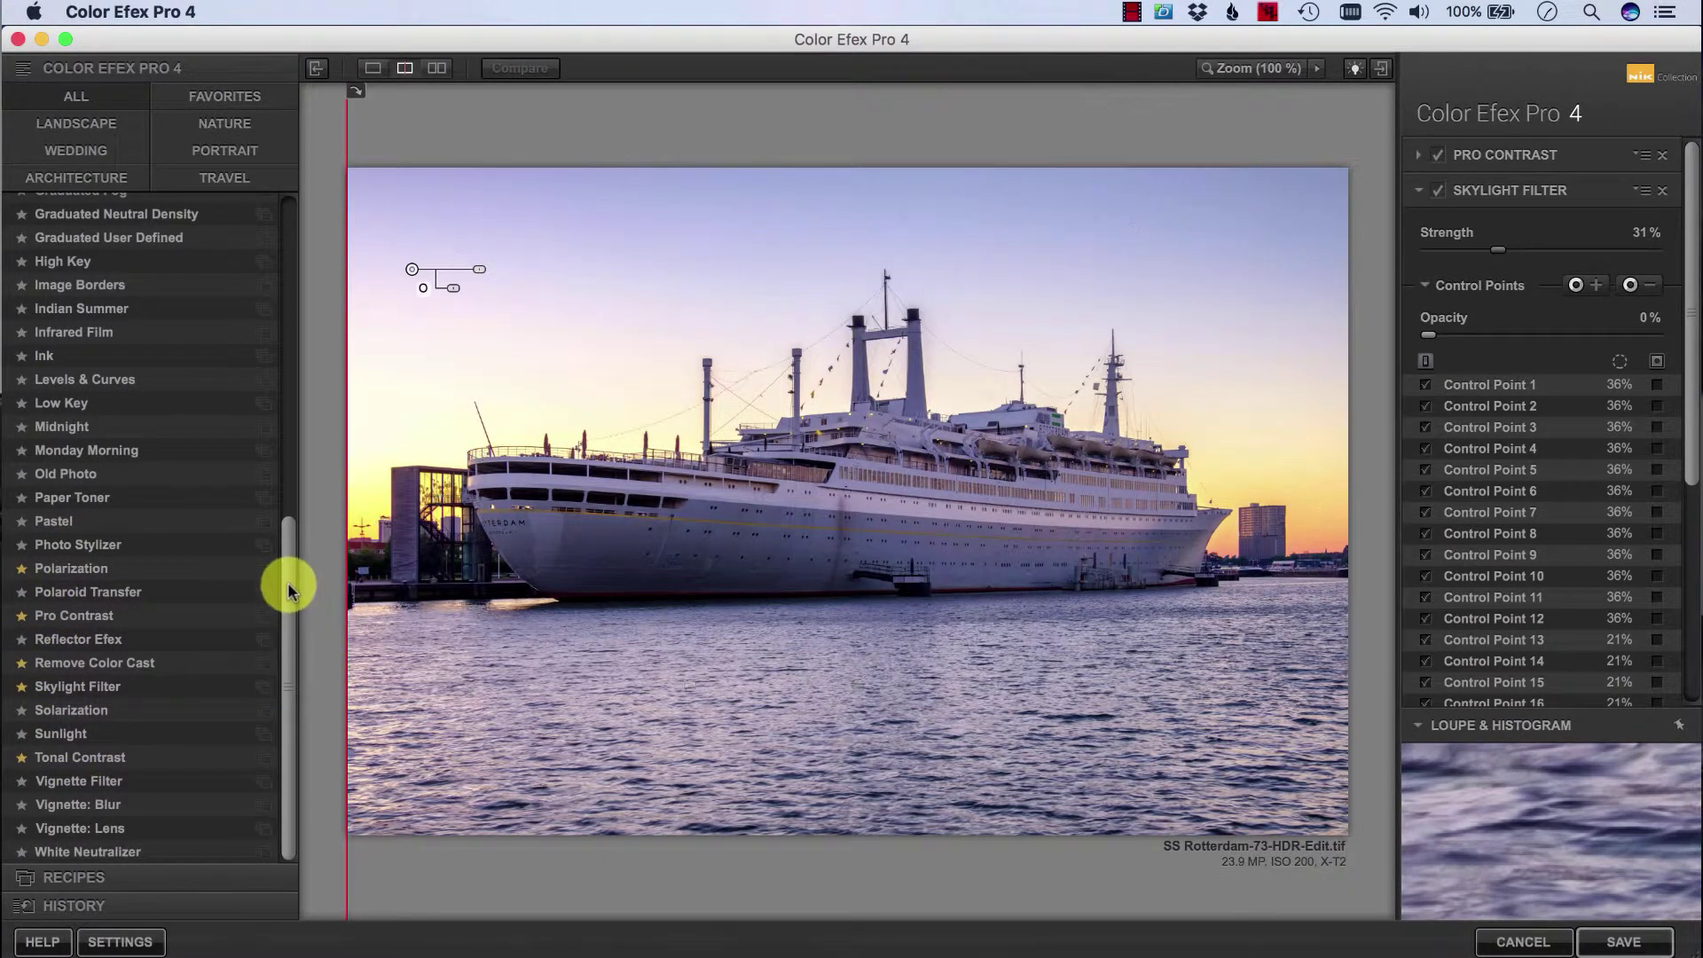
{"action": "left_click_drag", "start_coordinate": [282, 578], "coordinate": [273, 293]}
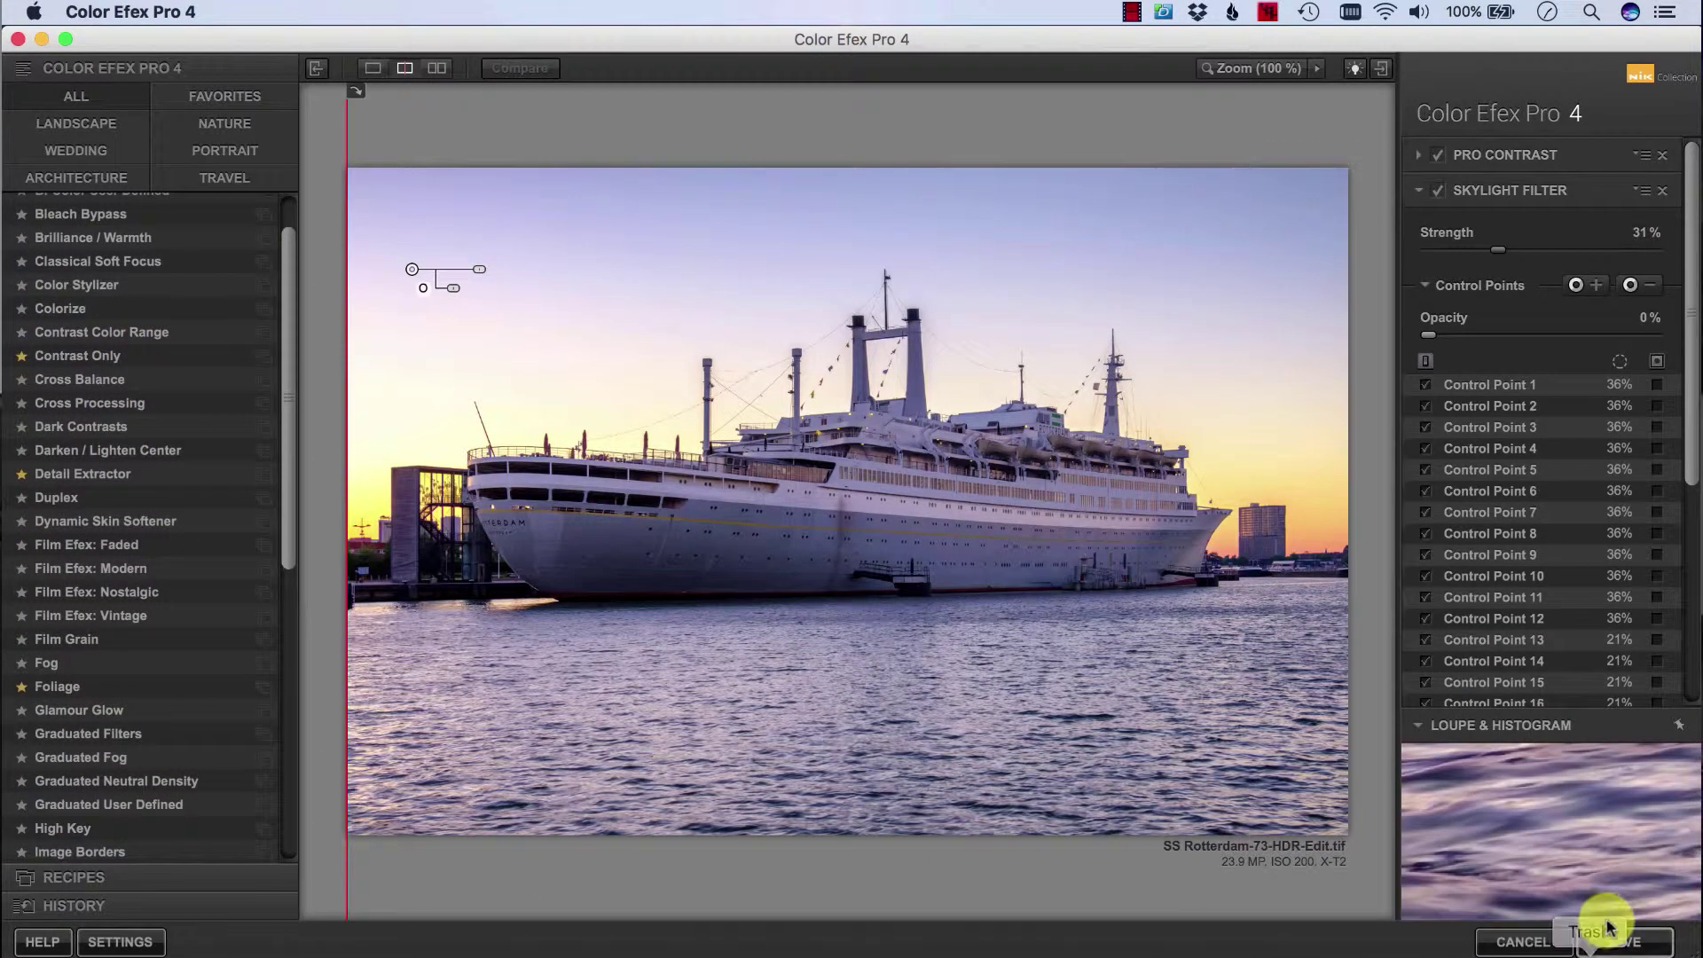
{"action": "left_click", "coordinate": [1623, 941]}
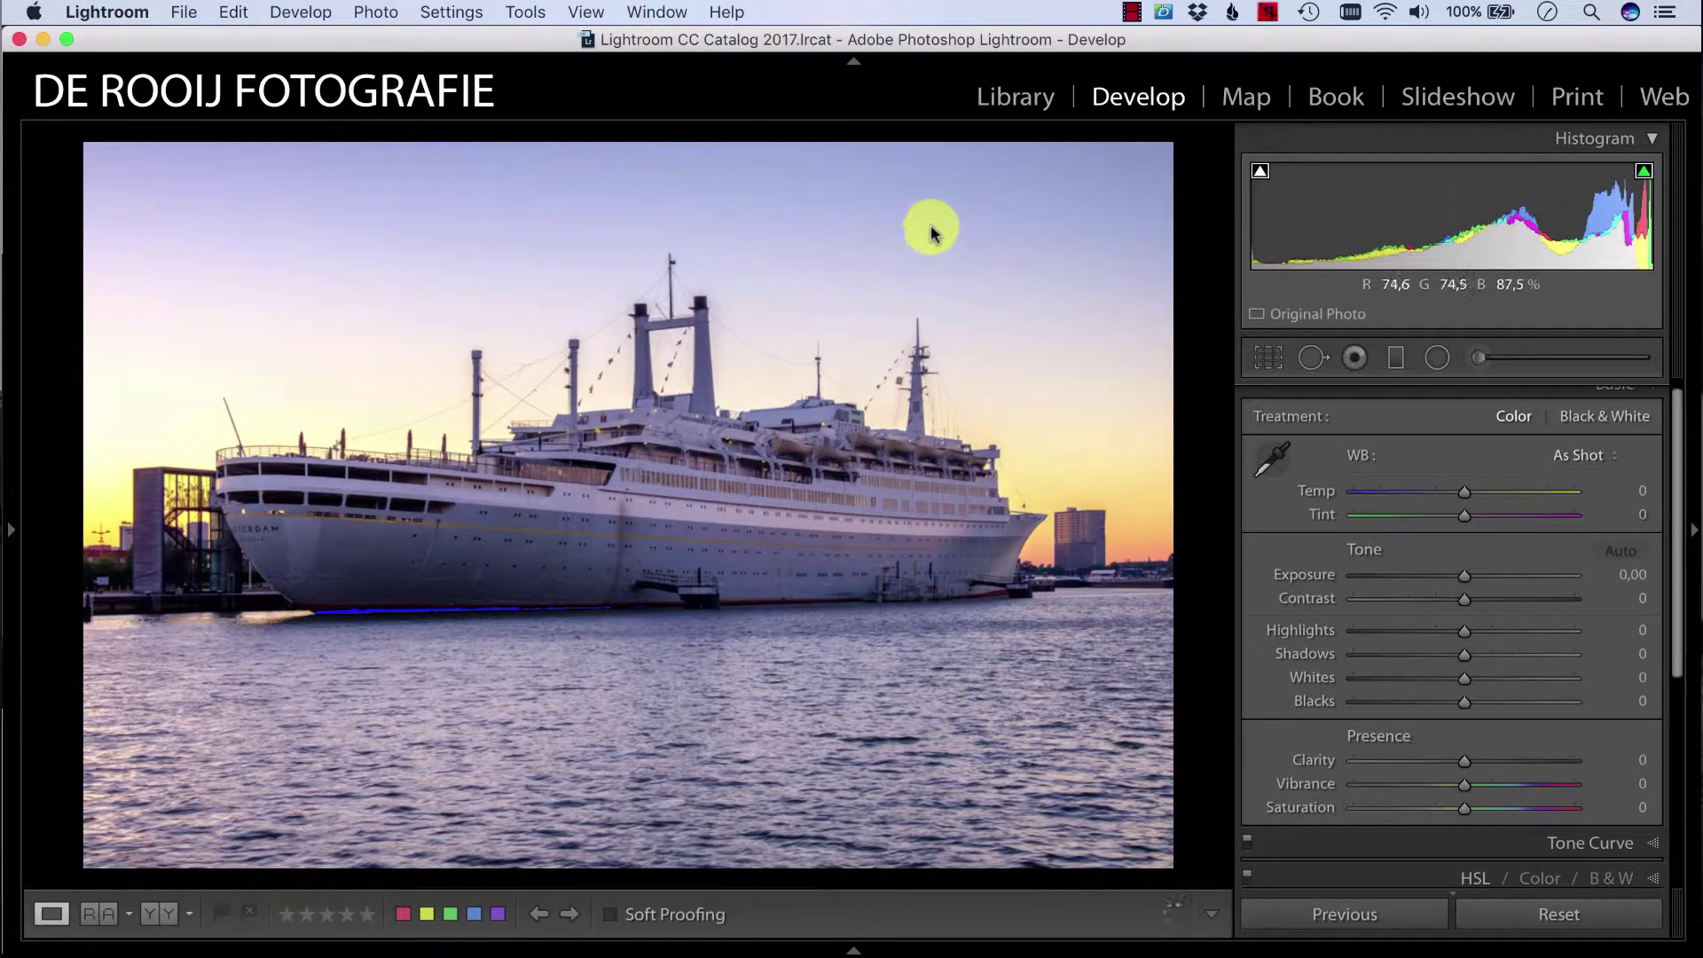
Swap the stack order of the edited TIFF and the HDR original in the Library grid, and open the edited TIFF enlarged
{"action": "left_click", "coordinate": [1029, 99]}
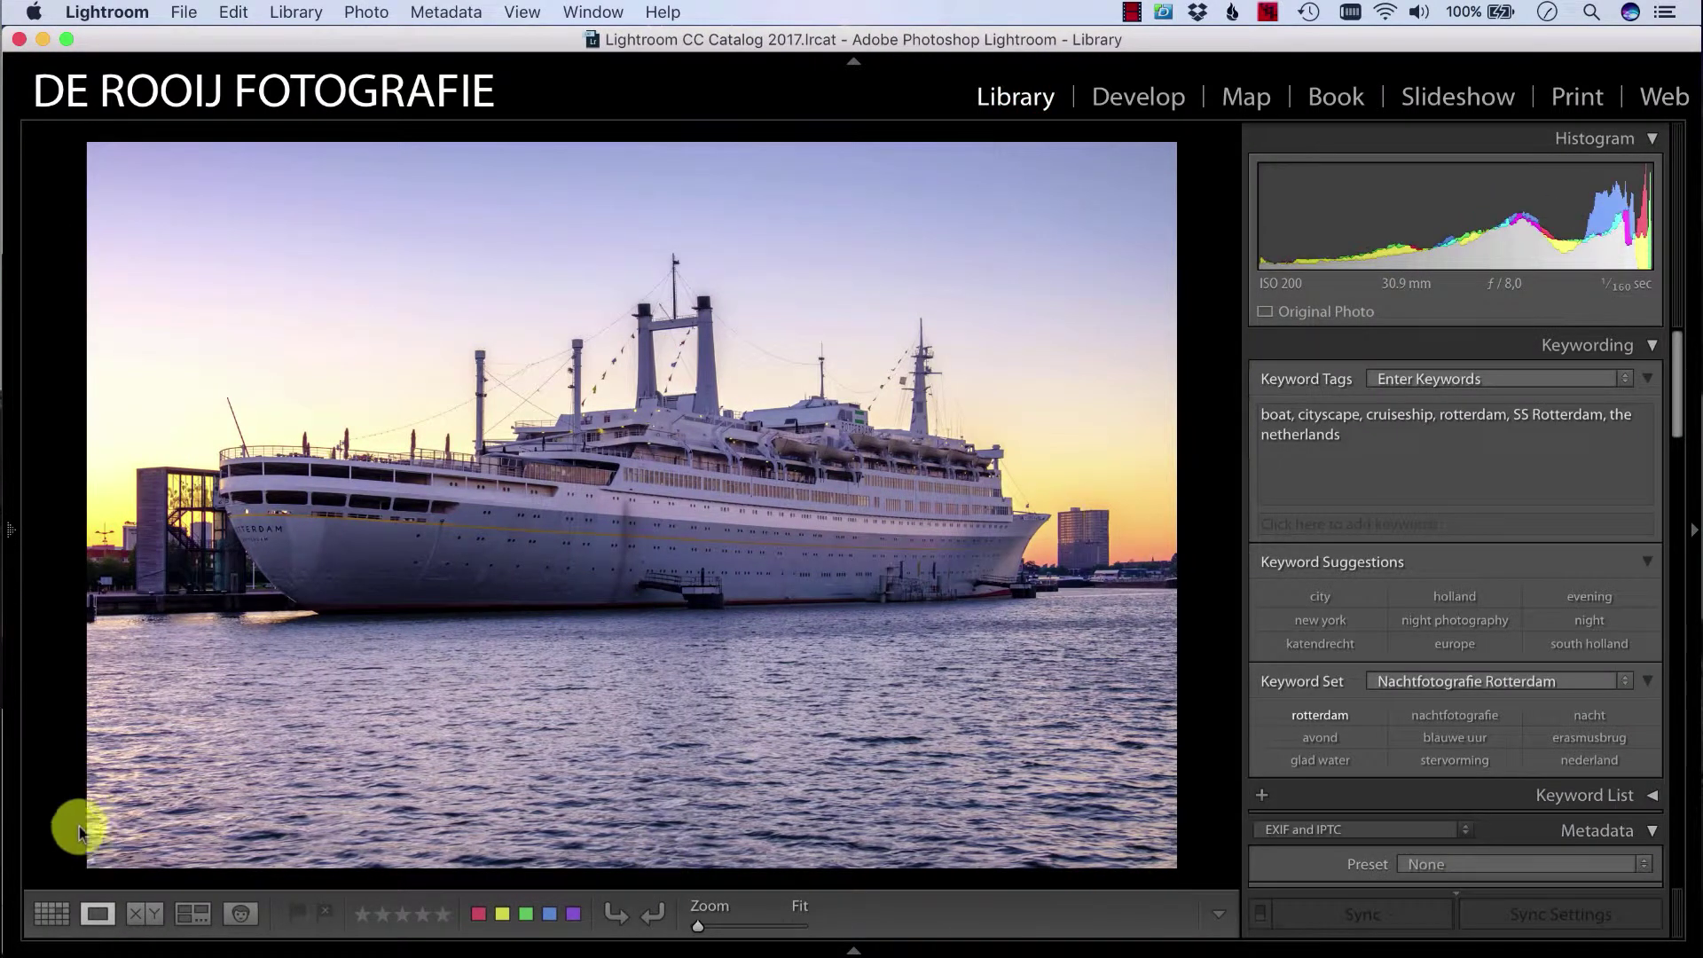
{"action": "left_click", "coordinate": [51, 913]}
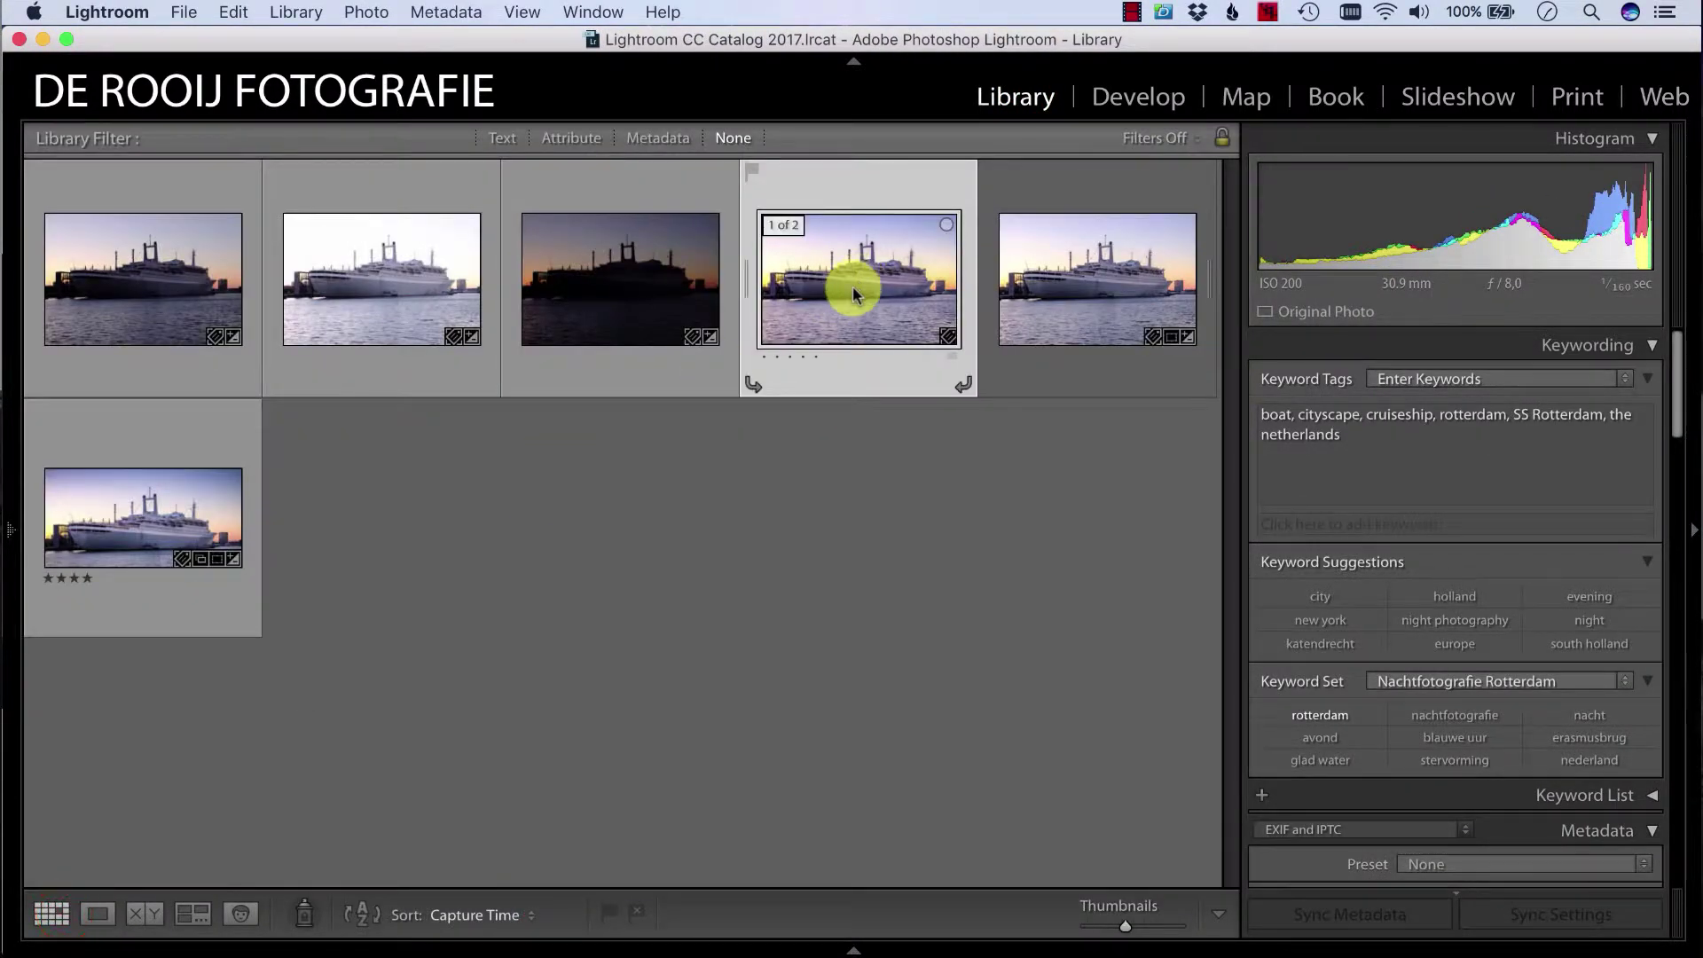
{"action": "left_click_drag", "start_coordinate": [853, 285], "coordinate": [1206, 304]}
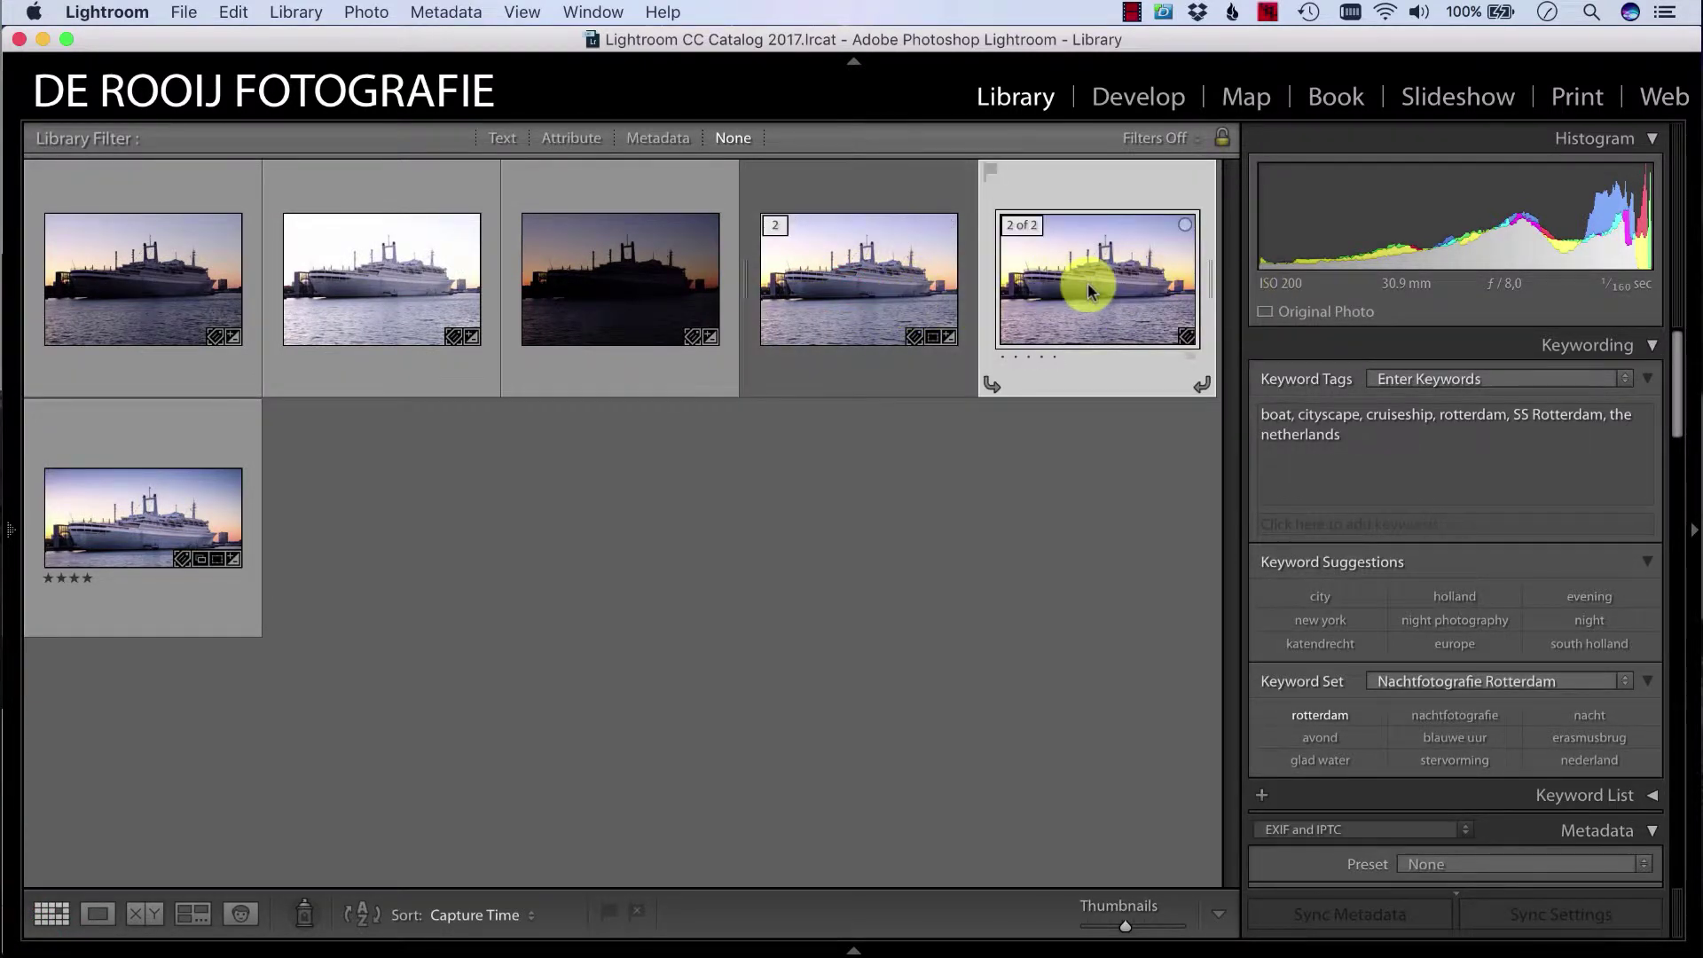
{"action": "double_click", "coordinate": [869, 284]}
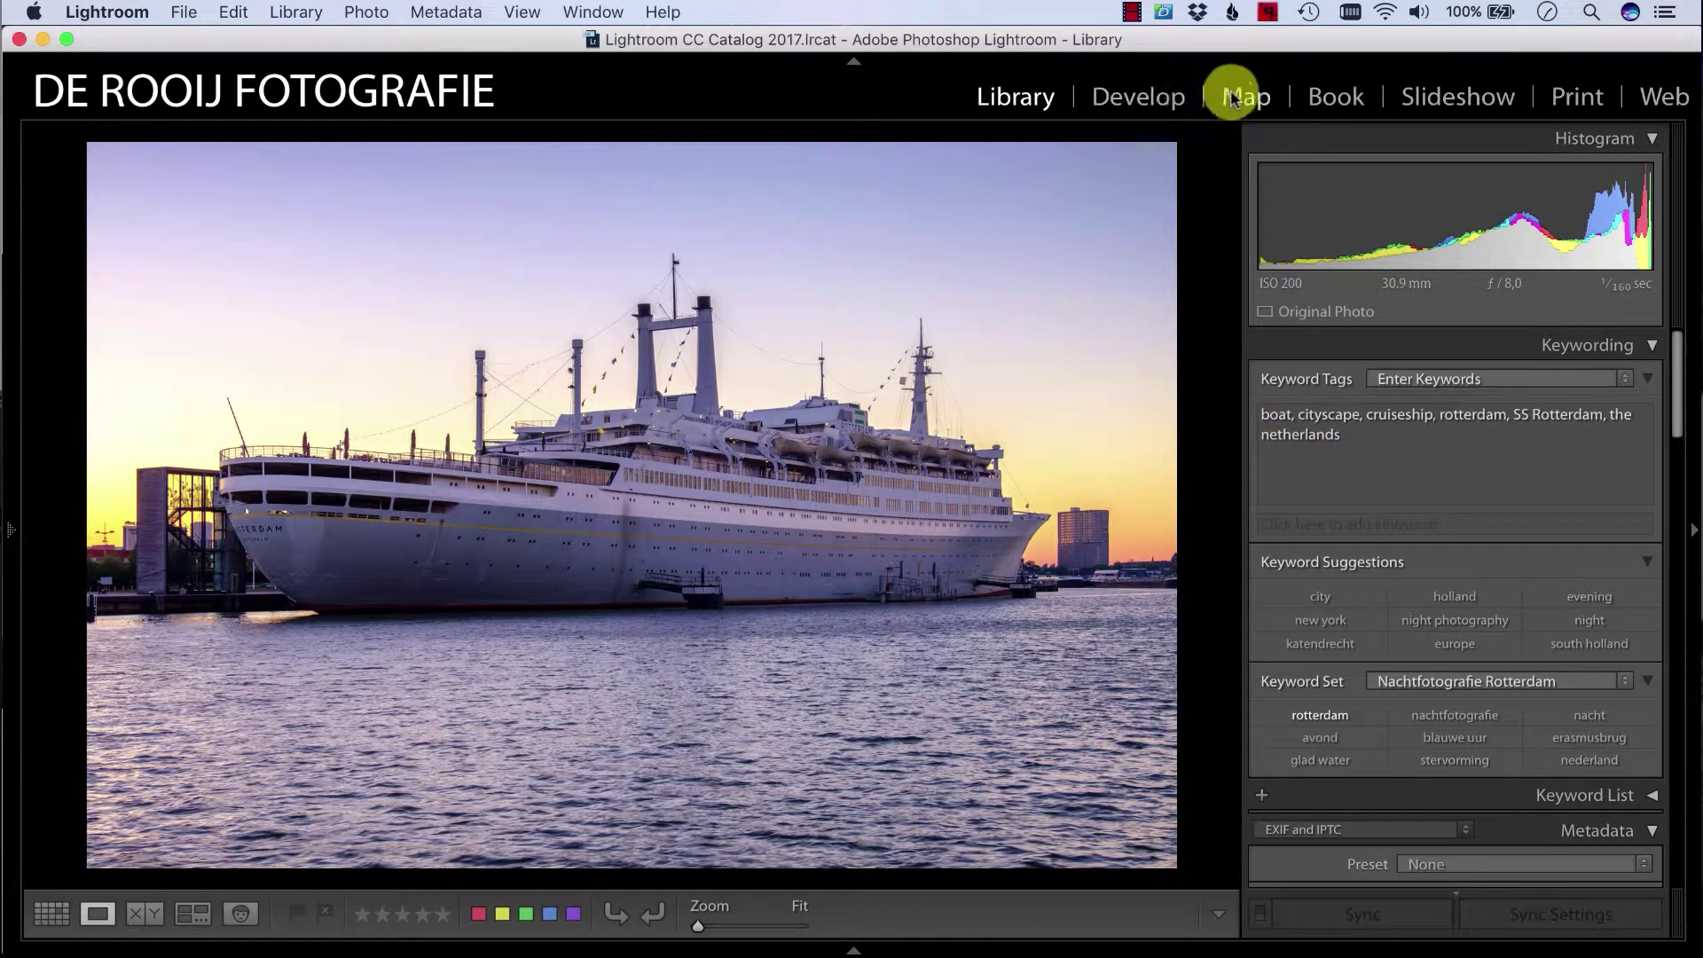
Crop the edited ship photo in Develop to a 1,5 x 3 aspect ratio, repositioning the image within the frame
{"action": "left_click", "coordinate": [1139, 98]}
{"action": "left_click", "coordinate": [1268, 358]}
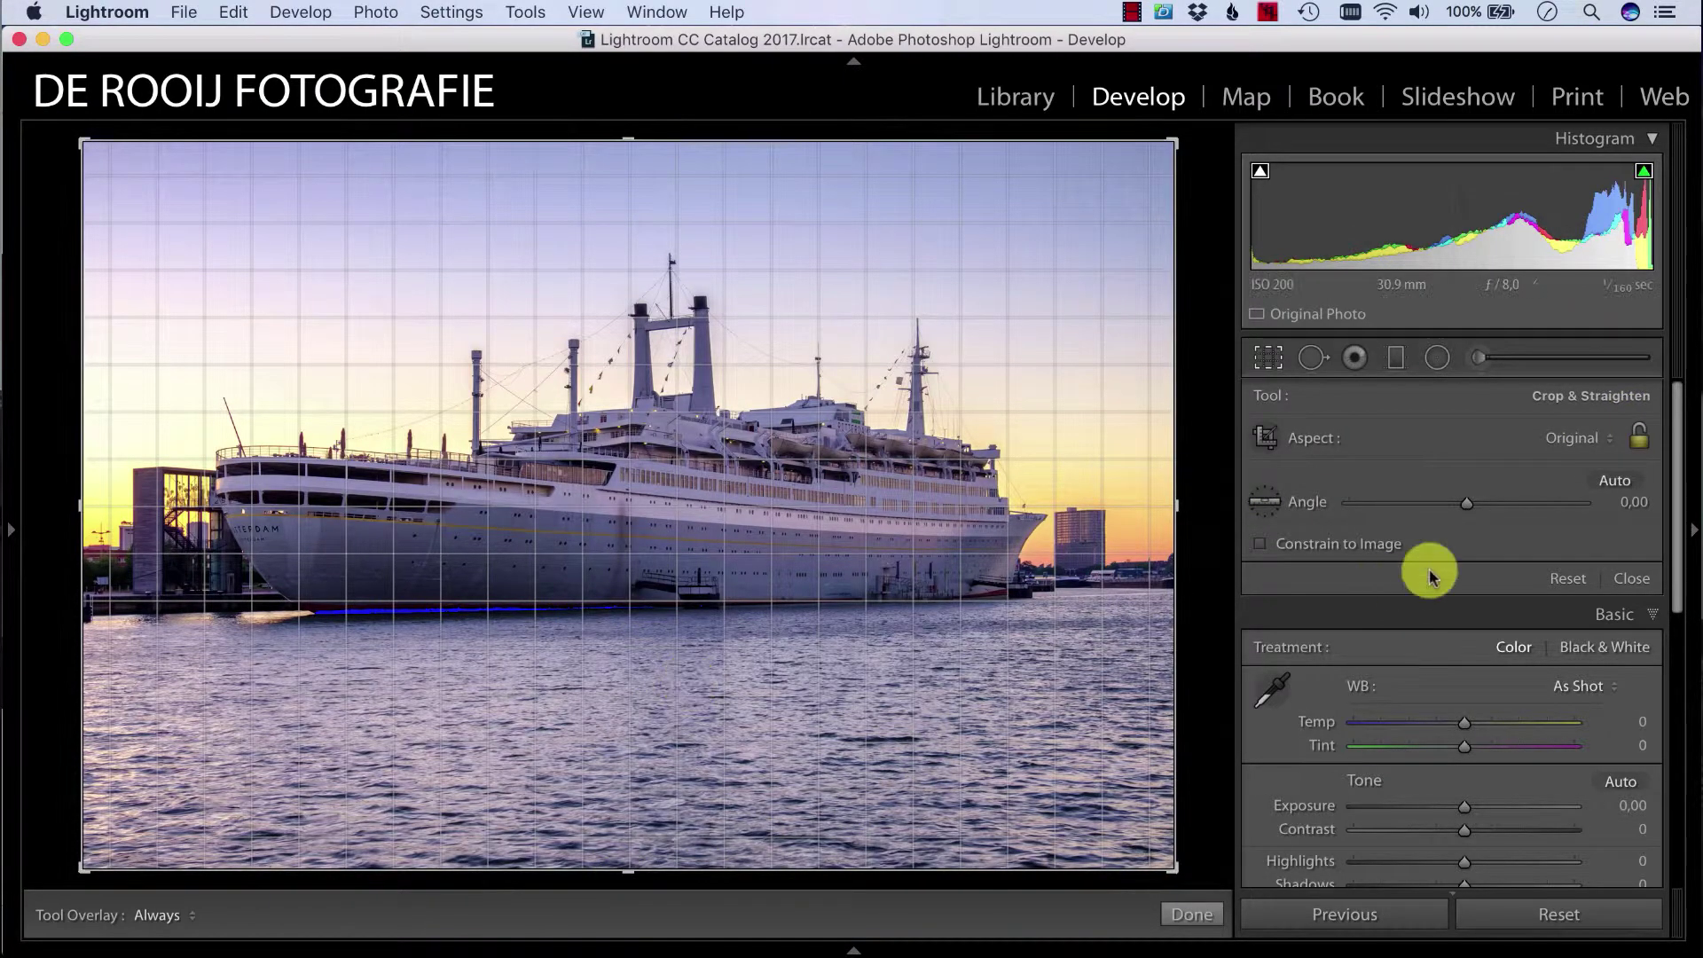
{"action": "left_click", "coordinate": [1579, 441]}
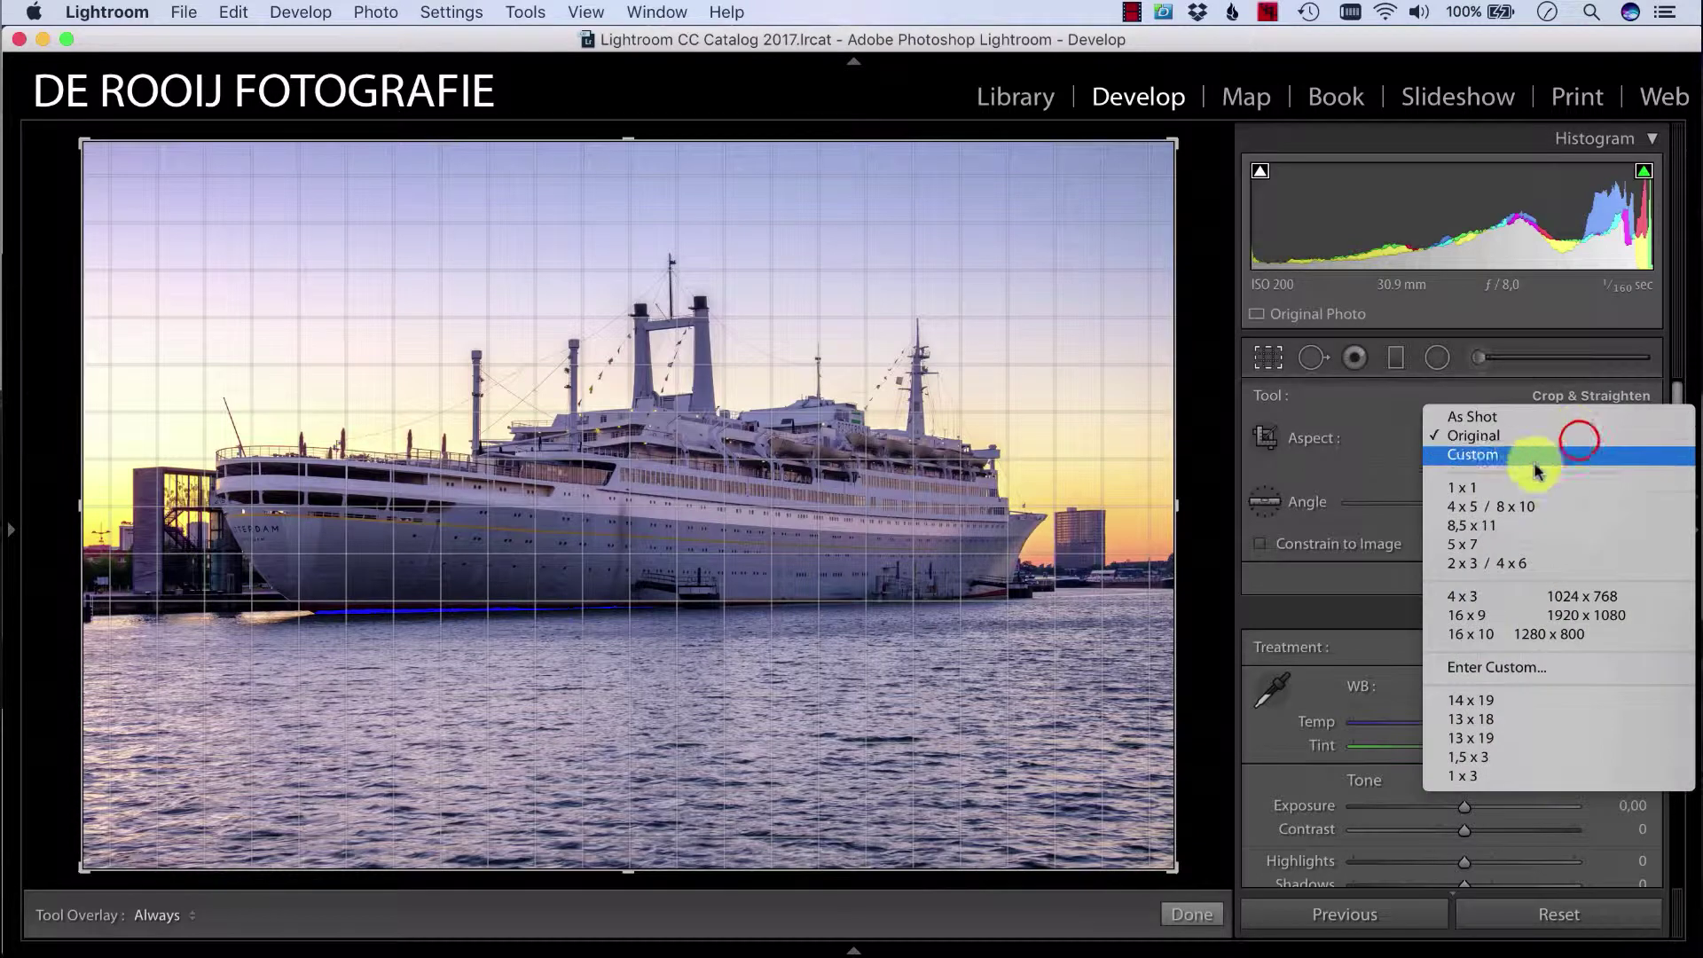
{"action": "left_click", "coordinate": [1486, 759]}
{"action": "left_click_drag", "start_coordinate": [843, 570], "coordinate": [866, 648]}
{"action": "left_click", "coordinate": [1204, 914]}
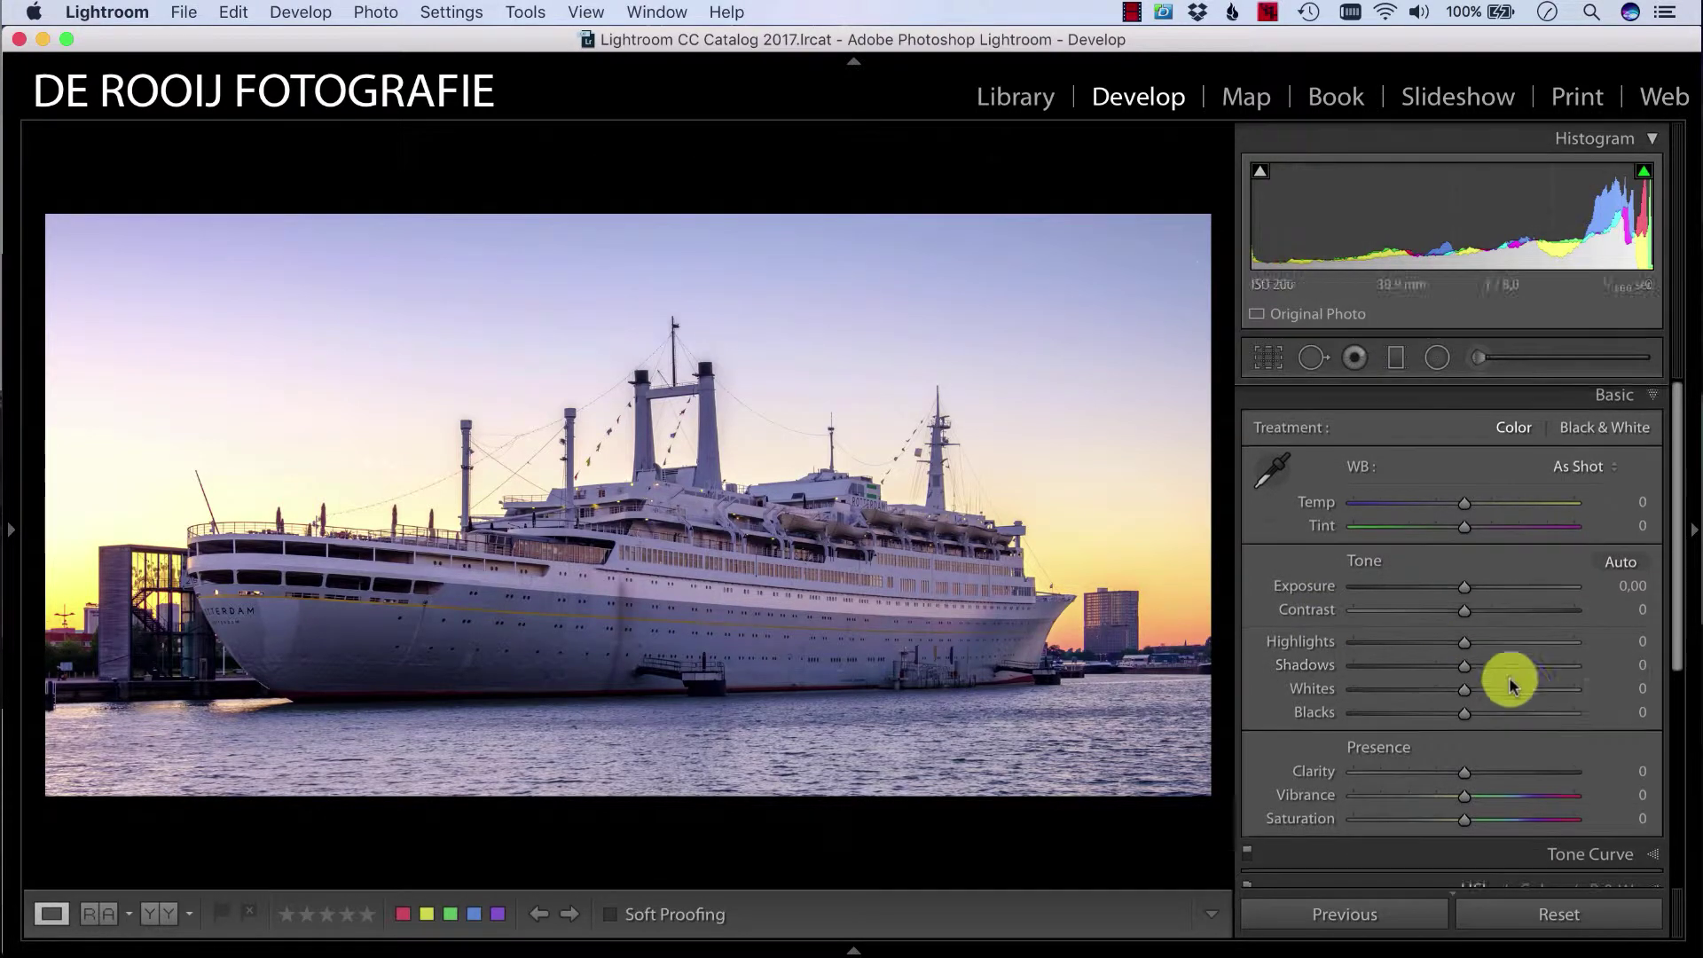
Add a post-crop vignette with Amount −14, Midpoint 26, Roundness +37 and Feather 75
{"action": "scroll", "coordinate": [1521, 682], "scroll_direction": "down", "scroll_amount": 5}
{"action": "scroll", "coordinate": [1533, 683], "scroll_direction": "down", "scroll_amount": 3}
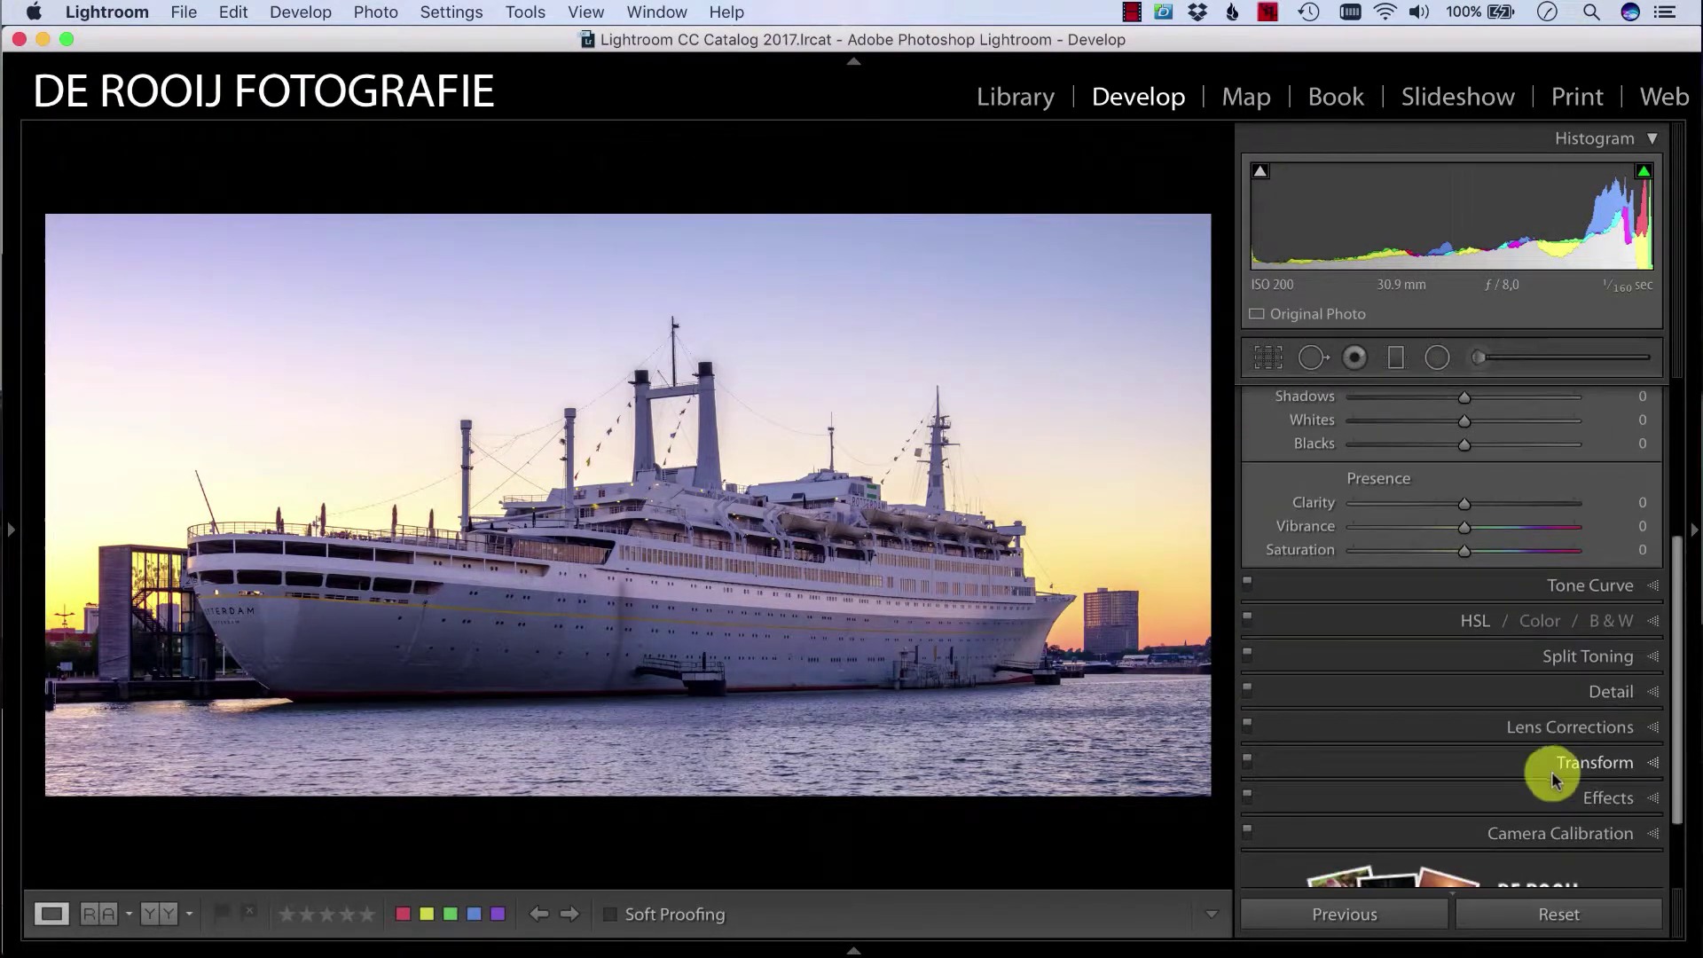
{"action": "left_click", "coordinate": [1603, 792]}
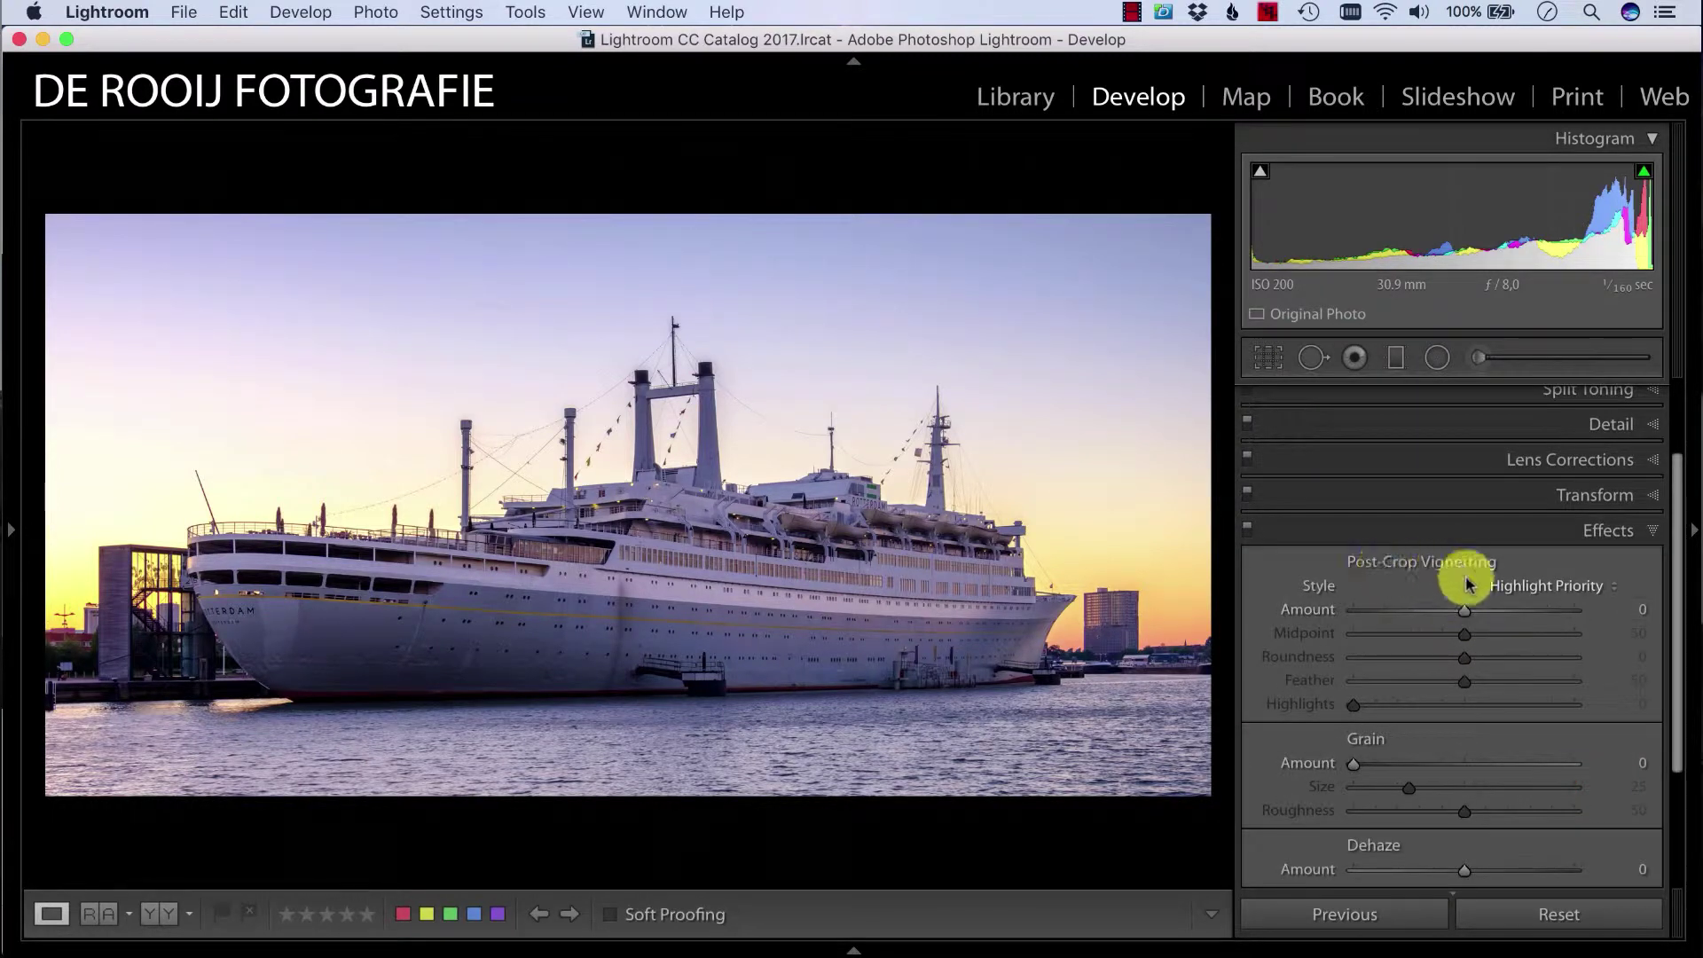
{"action": "left_click_drag", "start_coordinate": [1465, 610], "coordinate": [1453, 614]}
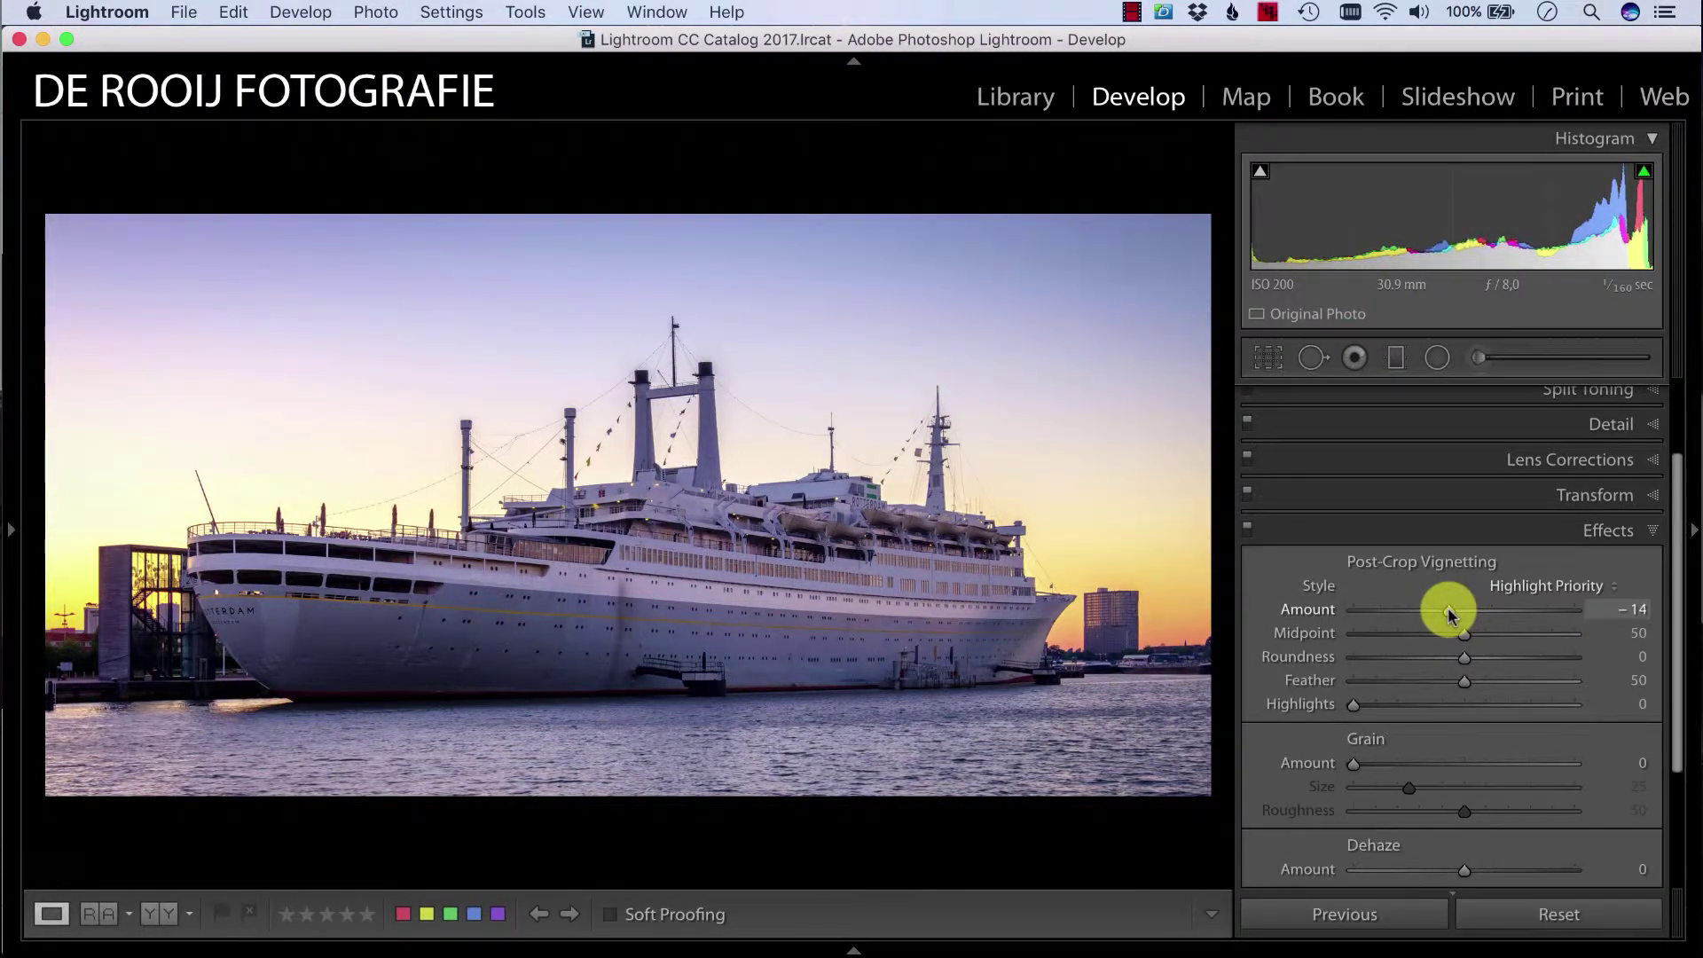
{"action": "left_click_drag", "start_coordinate": [1463, 680], "coordinate": [1523, 690]}
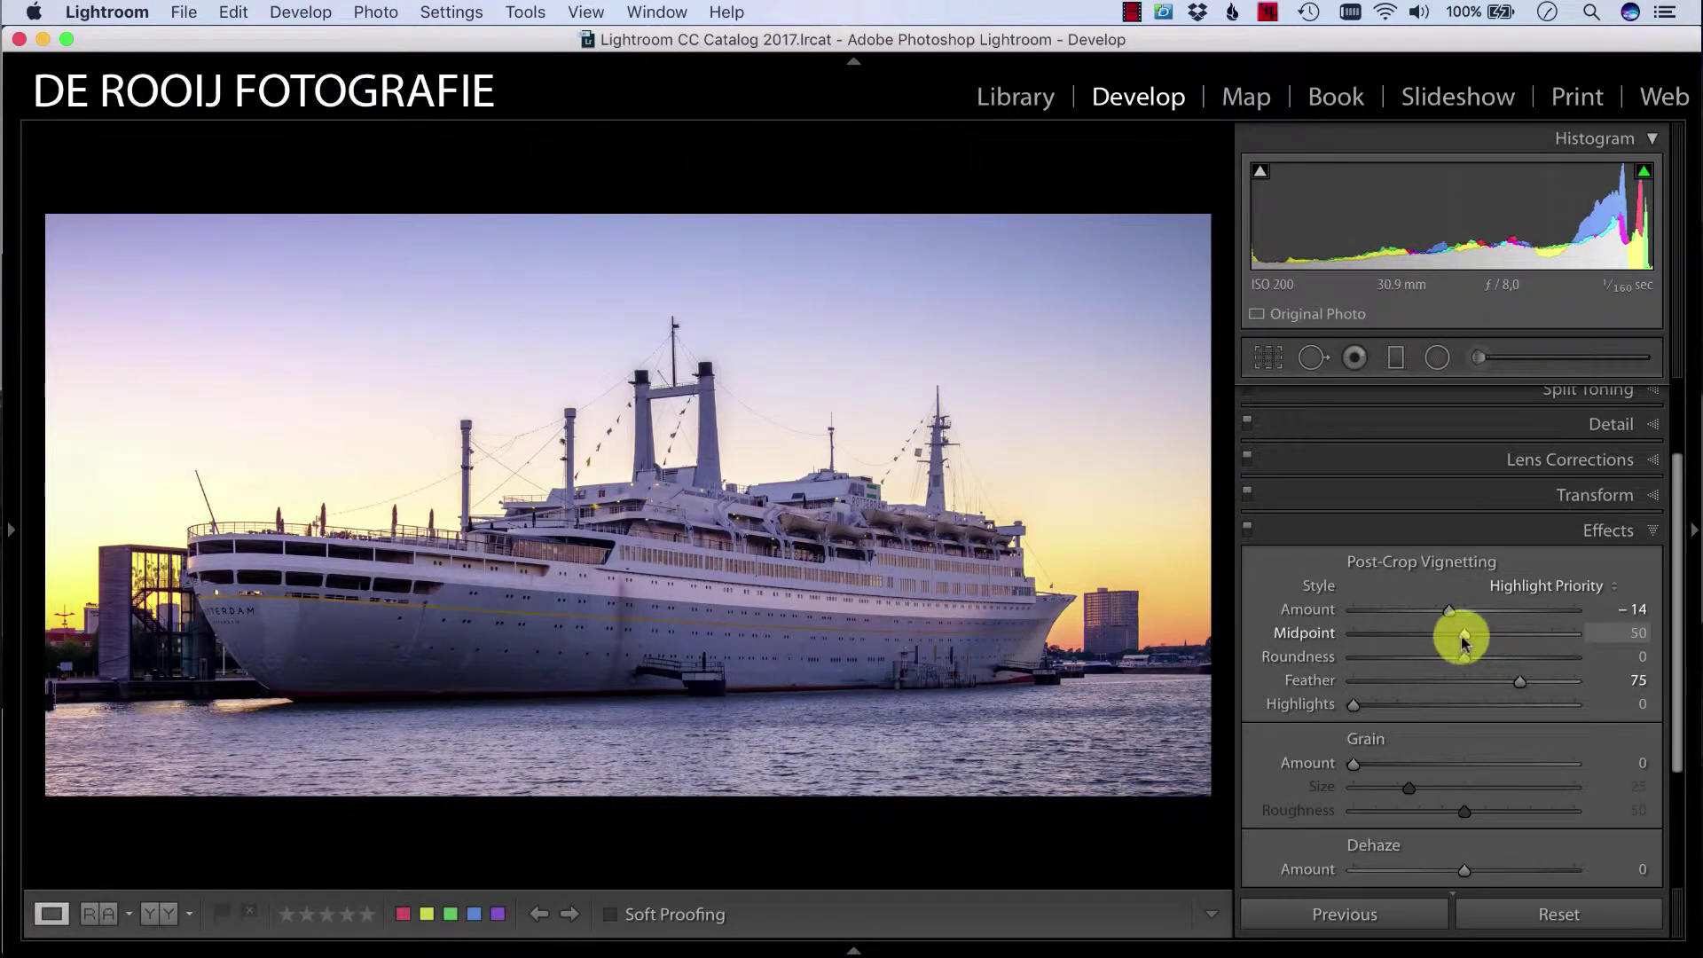
{"action": "left_click_drag", "start_coordinate": [1459, 637], "coordinate": [1368, 666]}
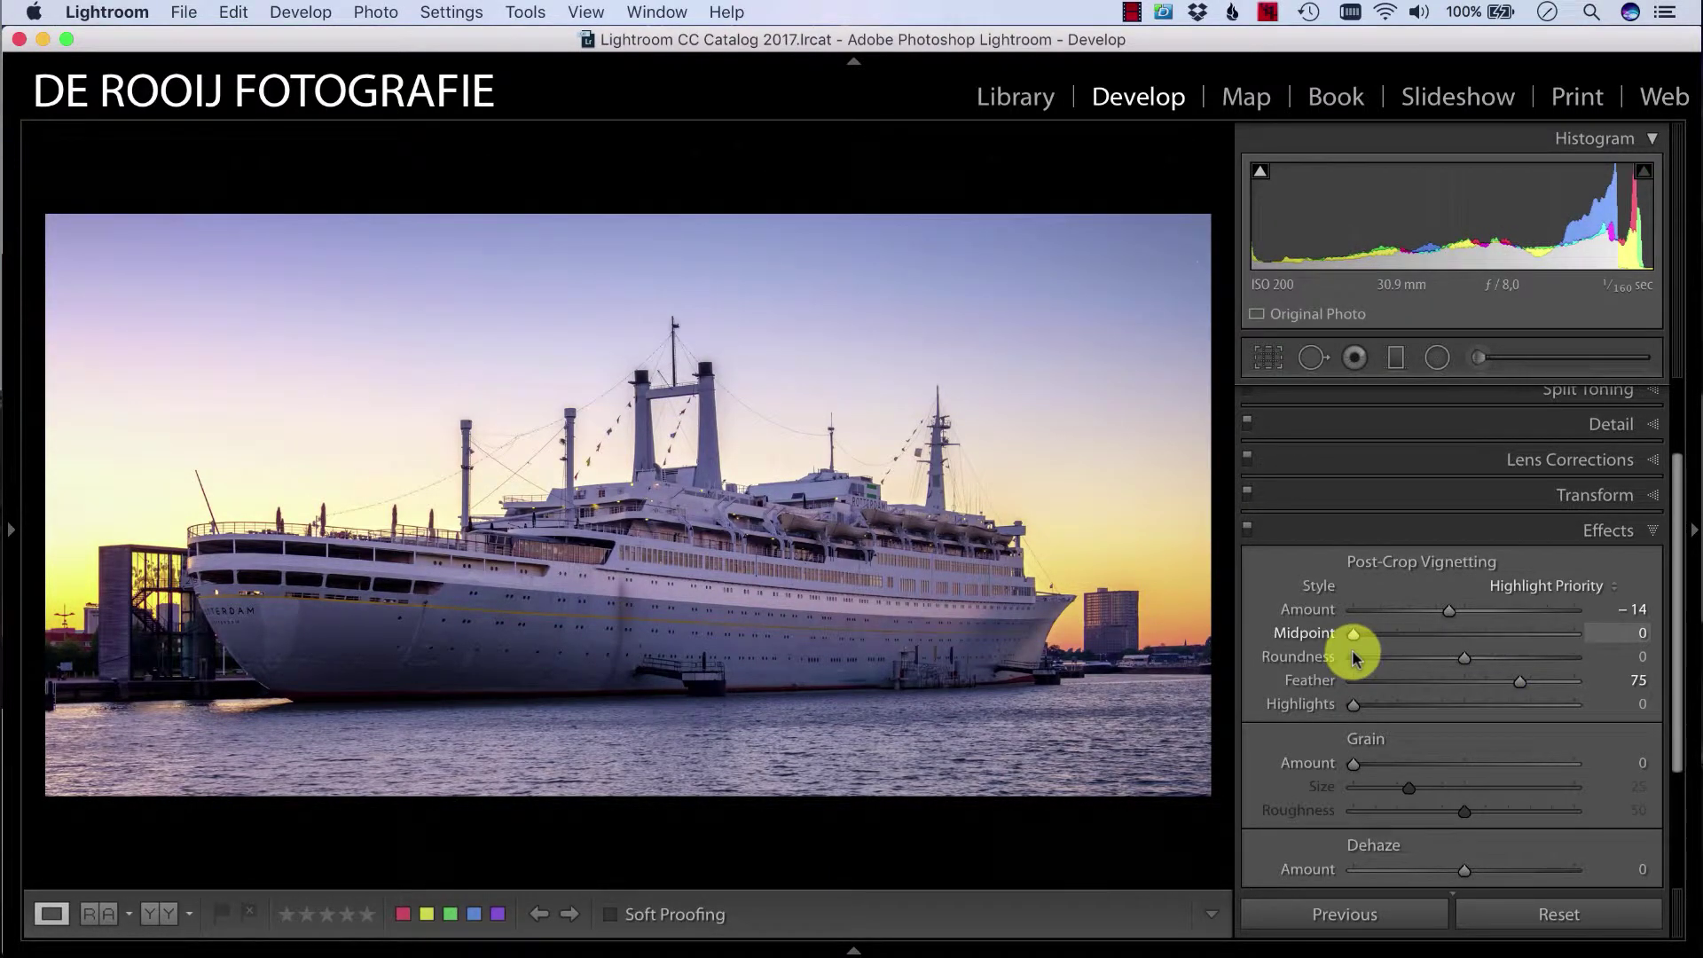
{"action": "left_click_drag", "start_coordinate": [1355, 656], "coordinate": [1409, 649]}
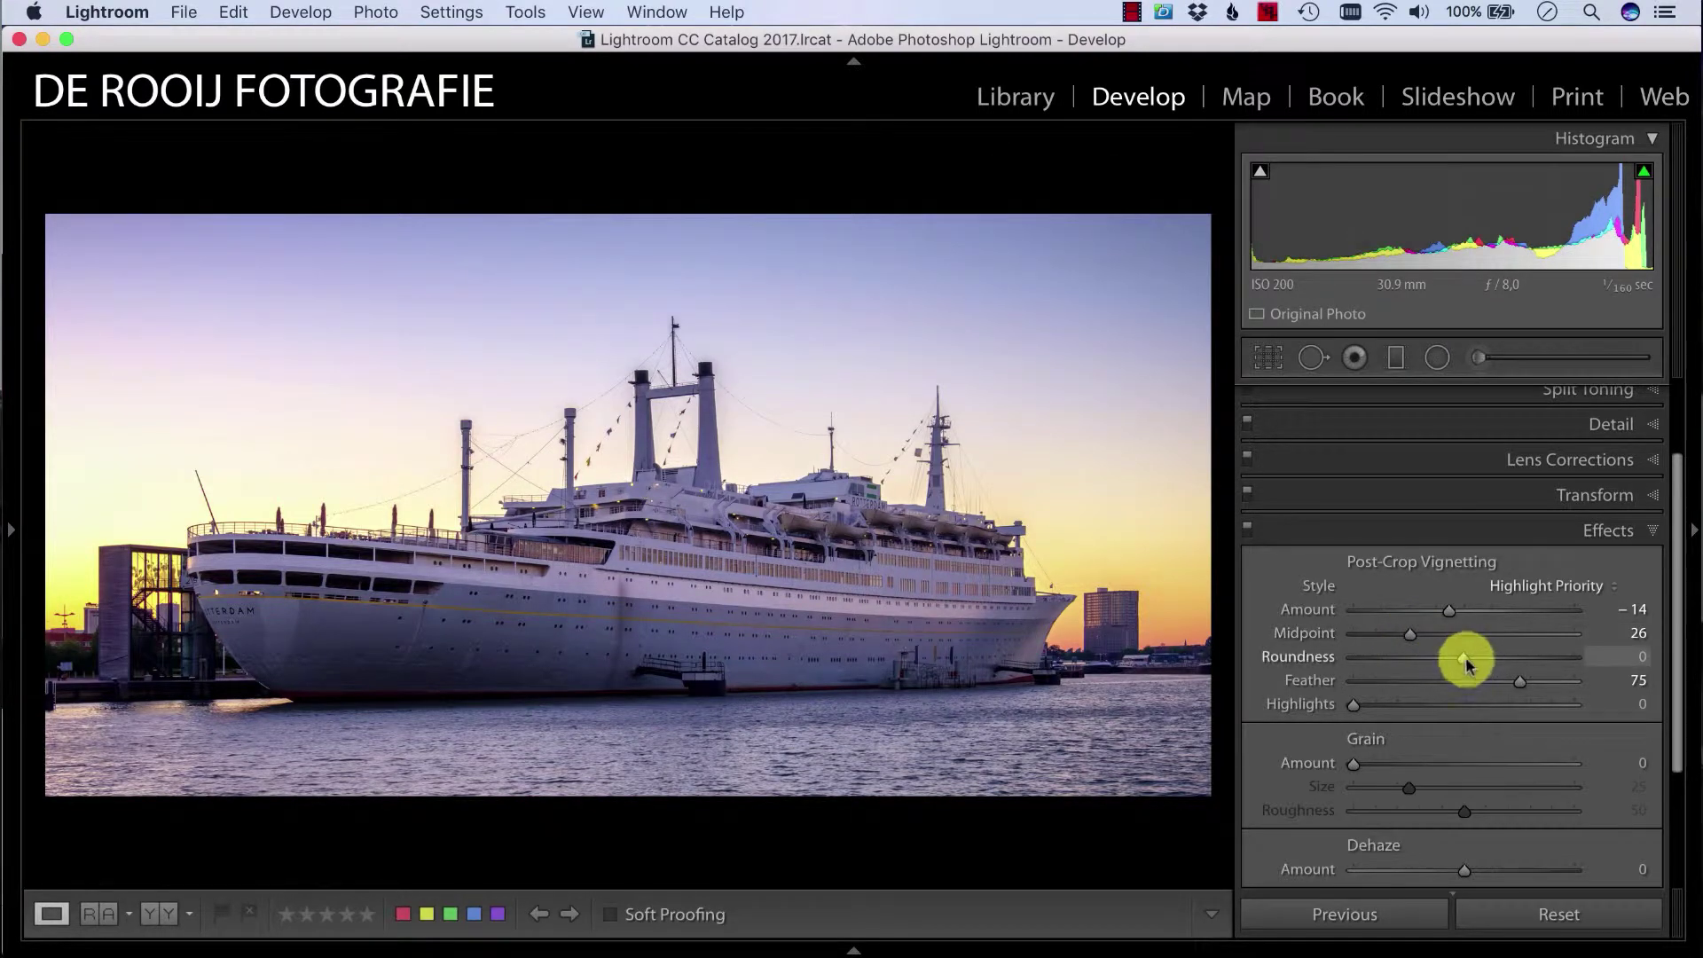
{"action": "left_click_drag", "start_coordinate": [1412, 660], "coordinate": [1525, 680]}
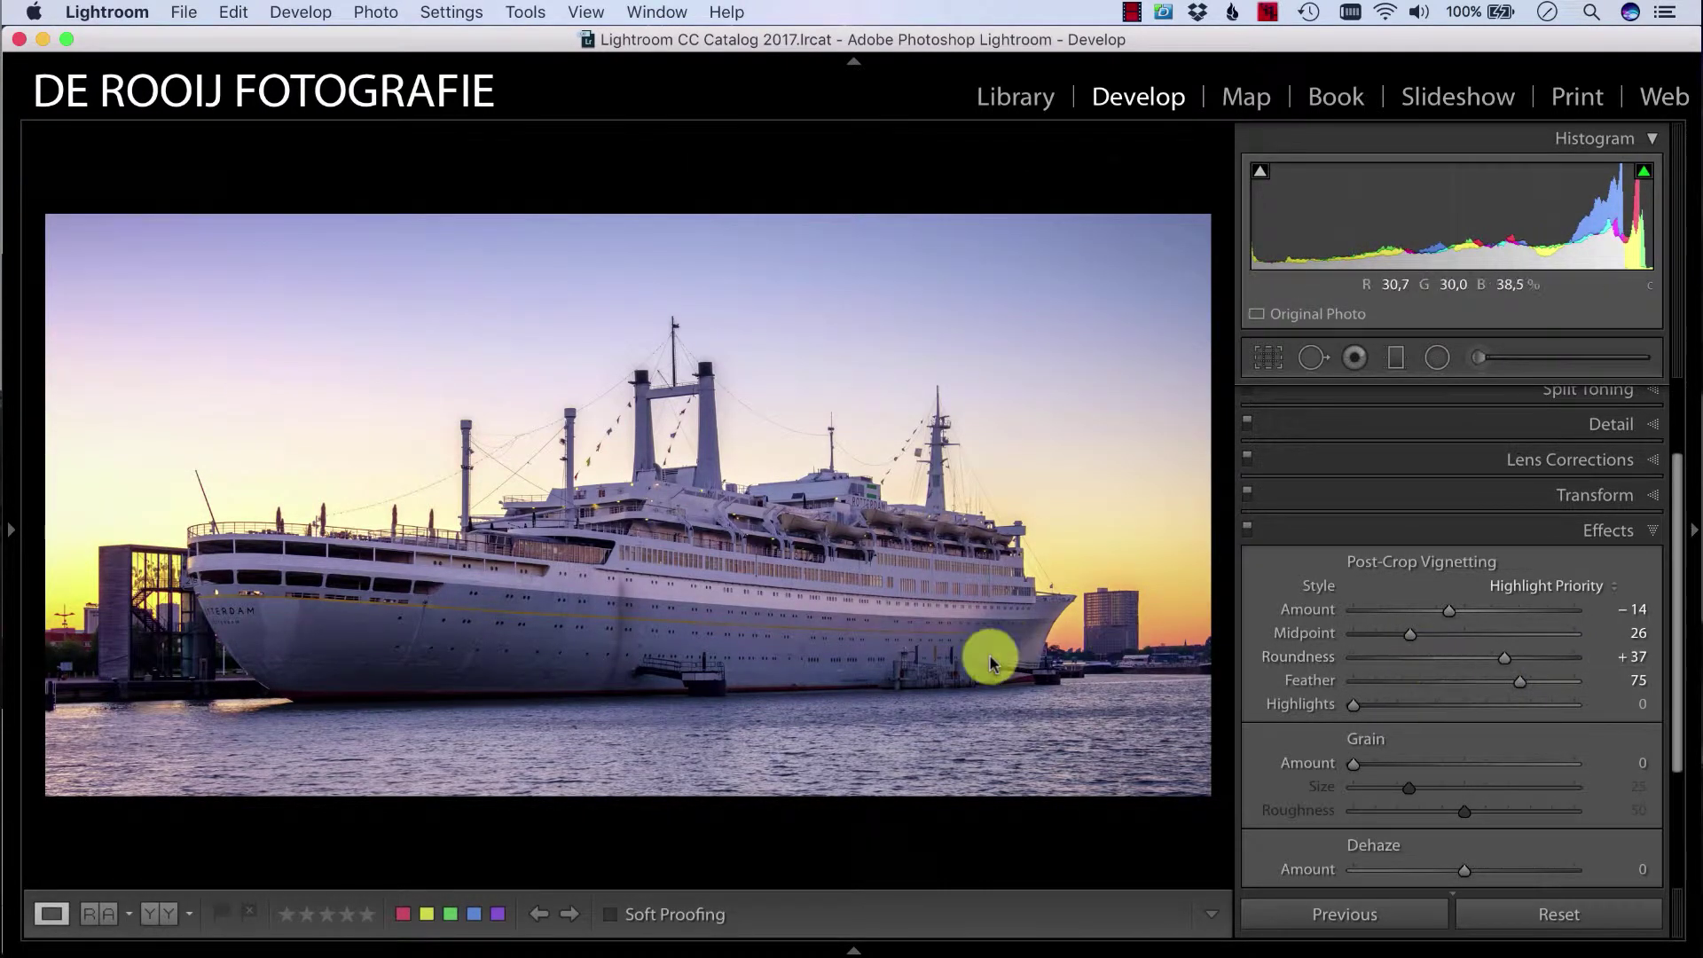
Draw a radial filter over the ship's stern with Temp reset to 0 and Exposure raised to 0,72
{"action": "left_click_drag", "start_coordinate": [1673, 587], "coordinate": [1667, 496]}
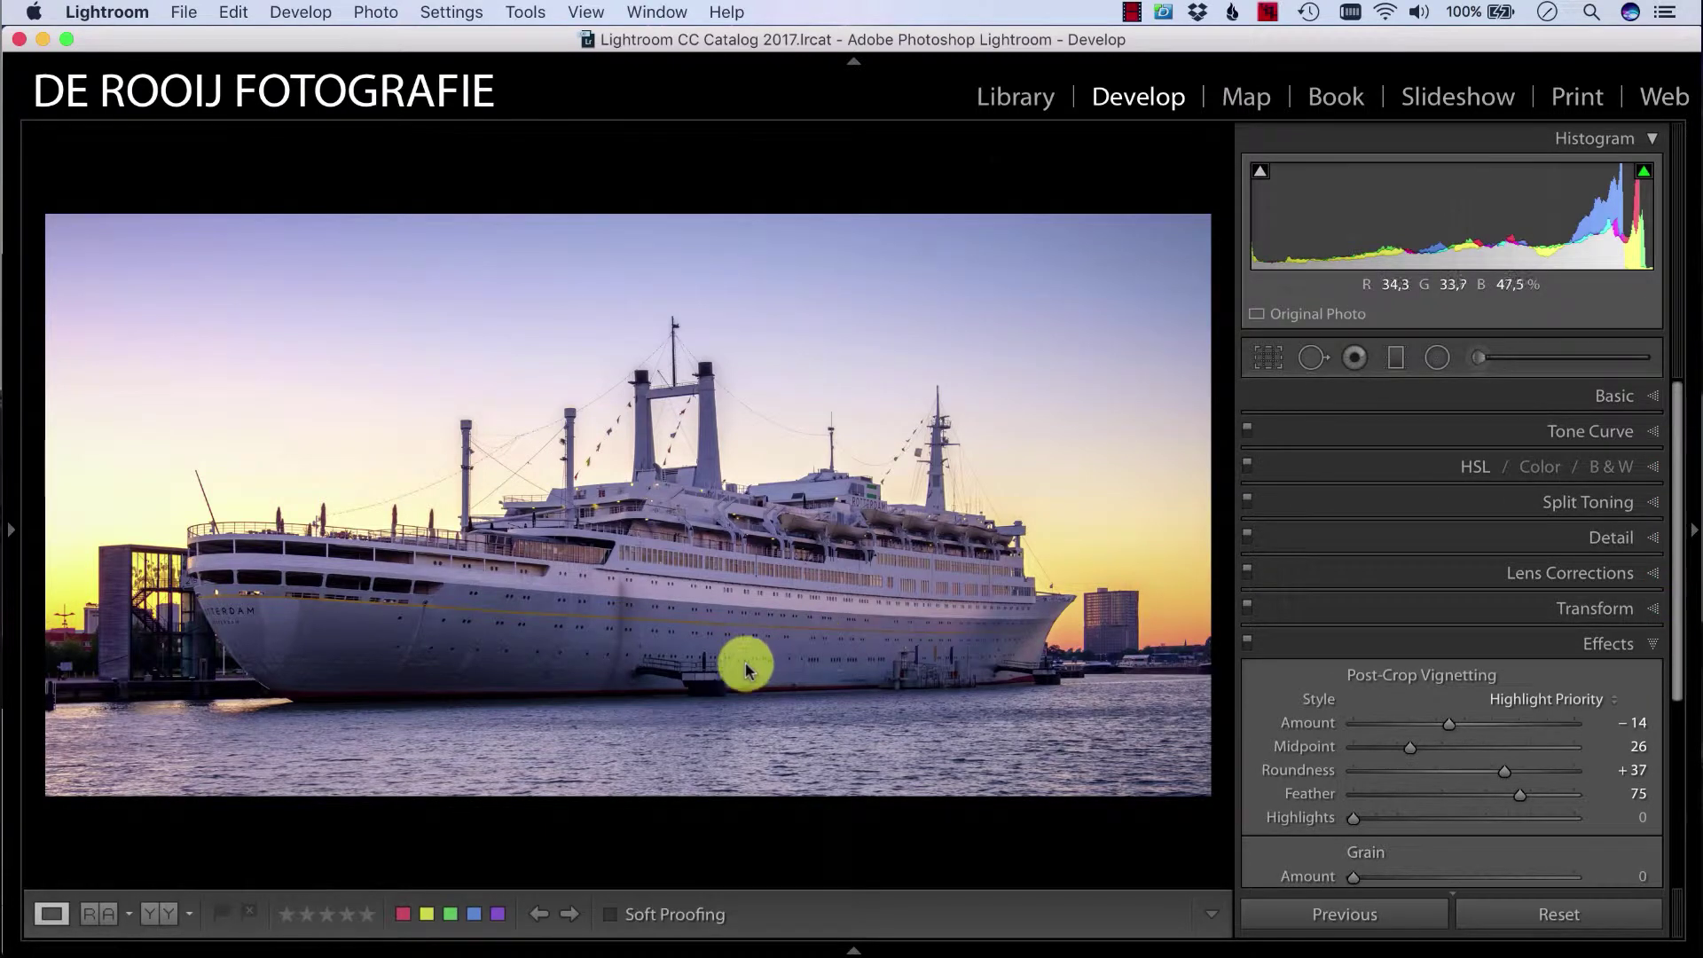
{"action": "left_click", "coordinate": [1438, 359]}
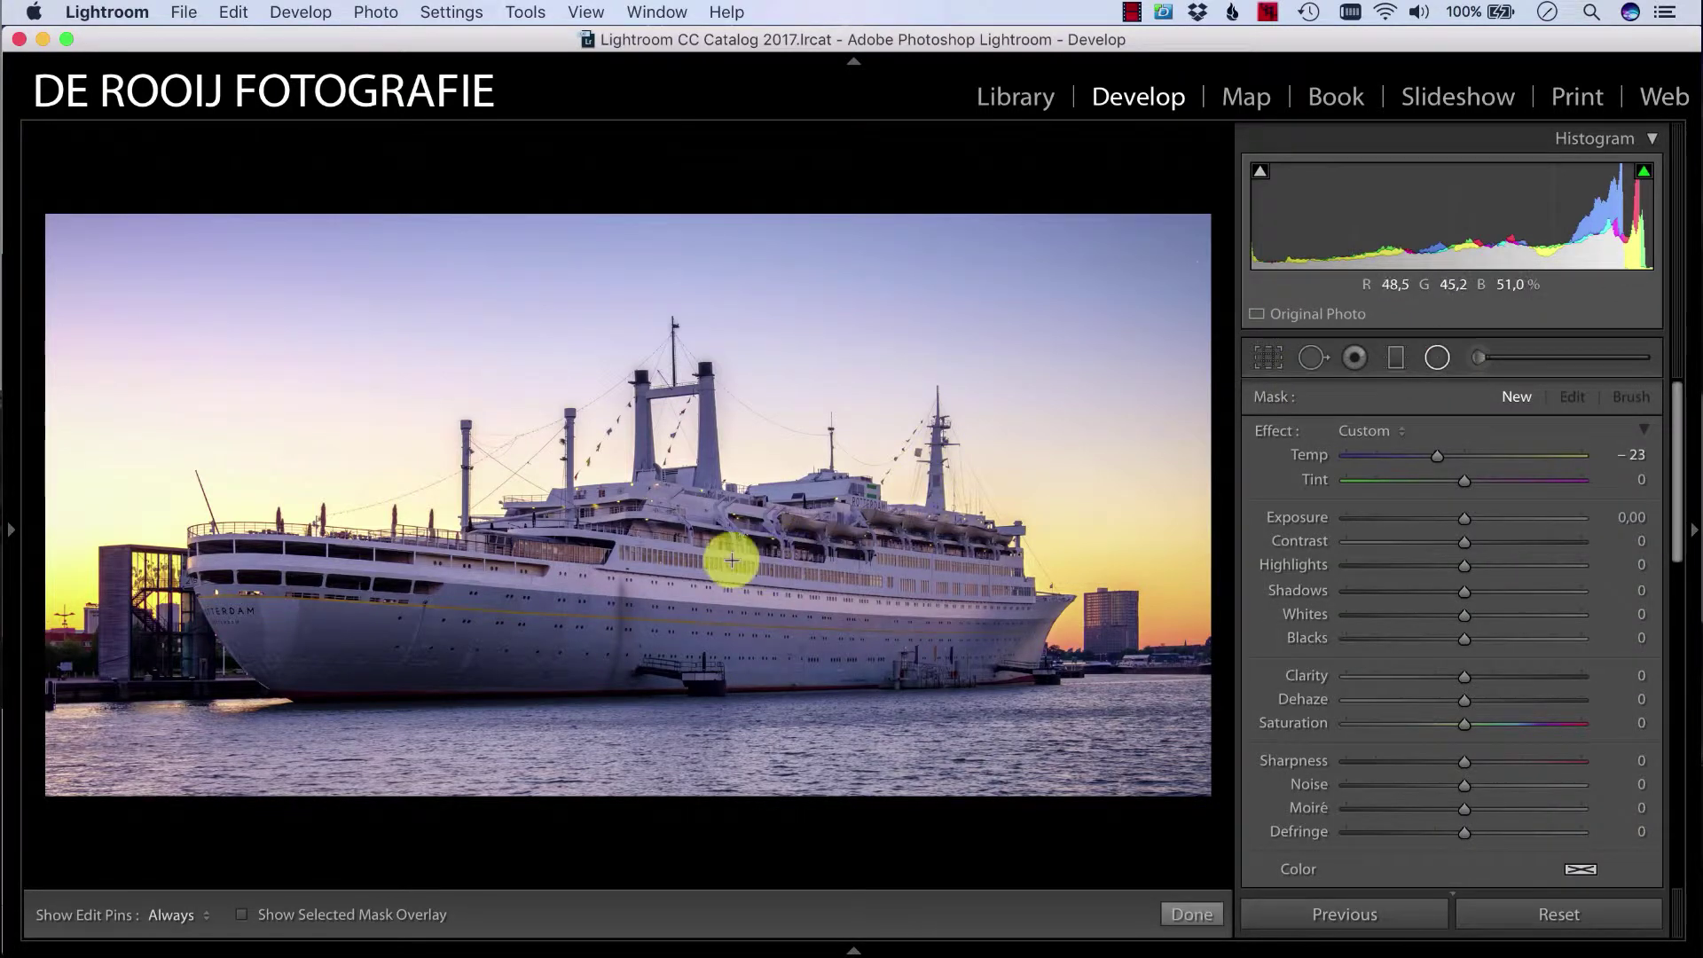
{"action": "double_click", "coordinate": [1439, 456]}
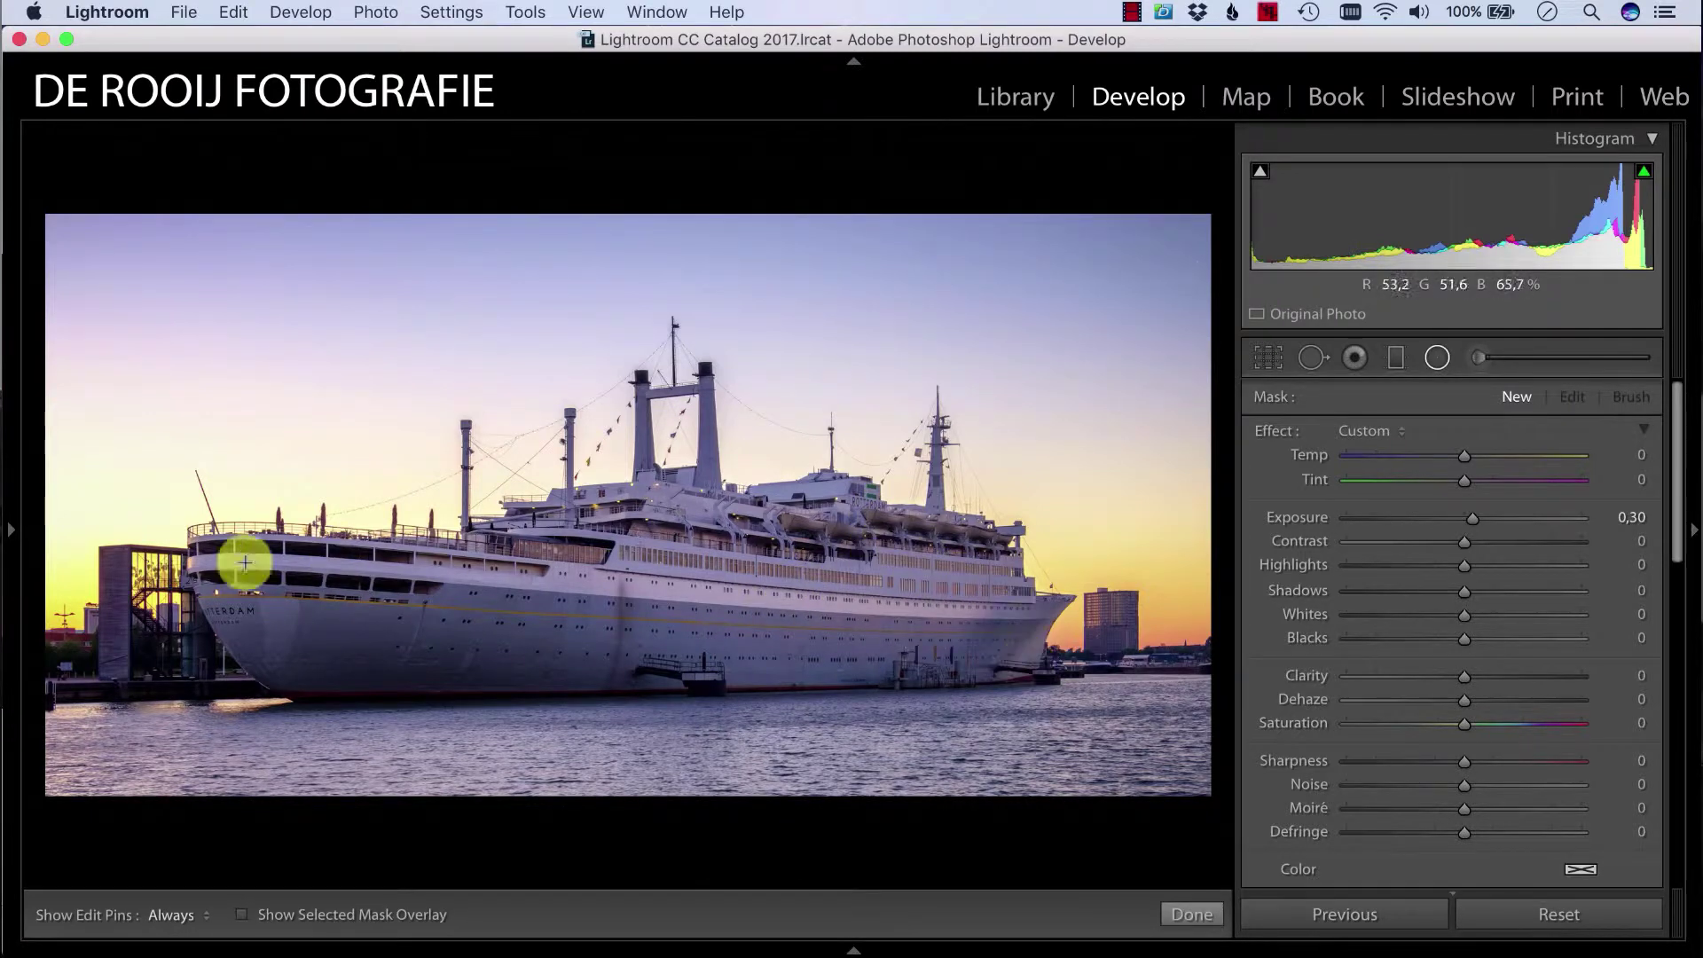
{"action": "left_click_drag", "start_coordinate": [239, 556], "coordinate": [369, 594]}
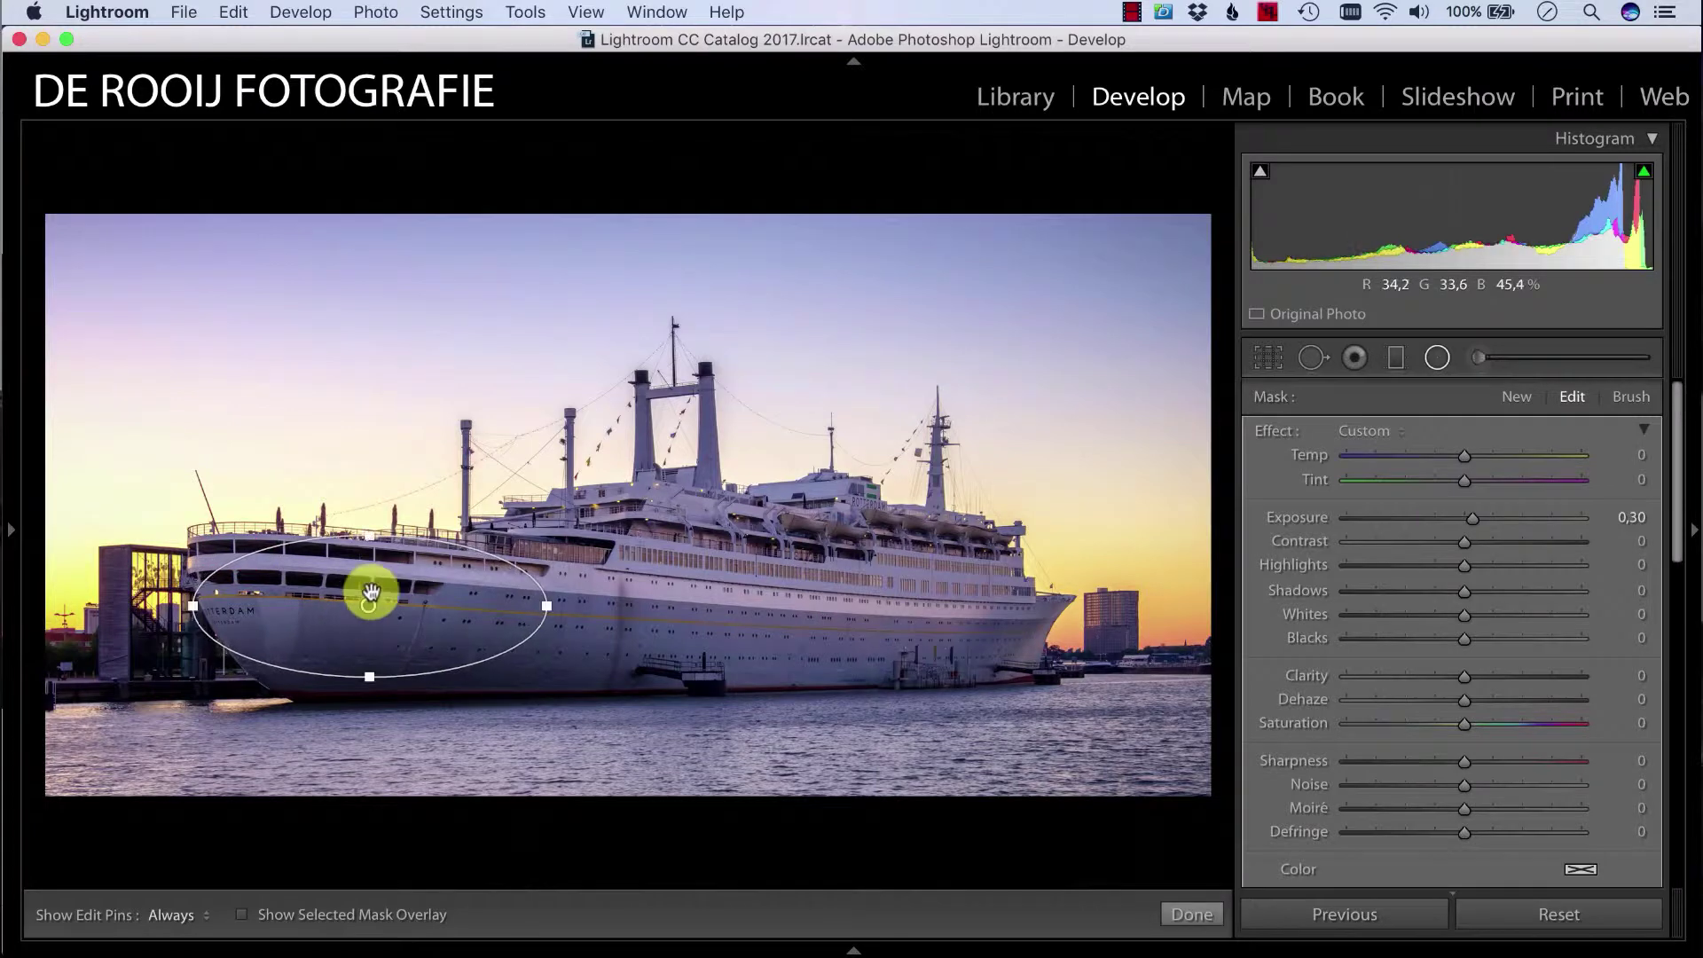
{"action": "left_click_drag", "start_coordinate": [1470, 524], "coordinate": [1483, 525]}
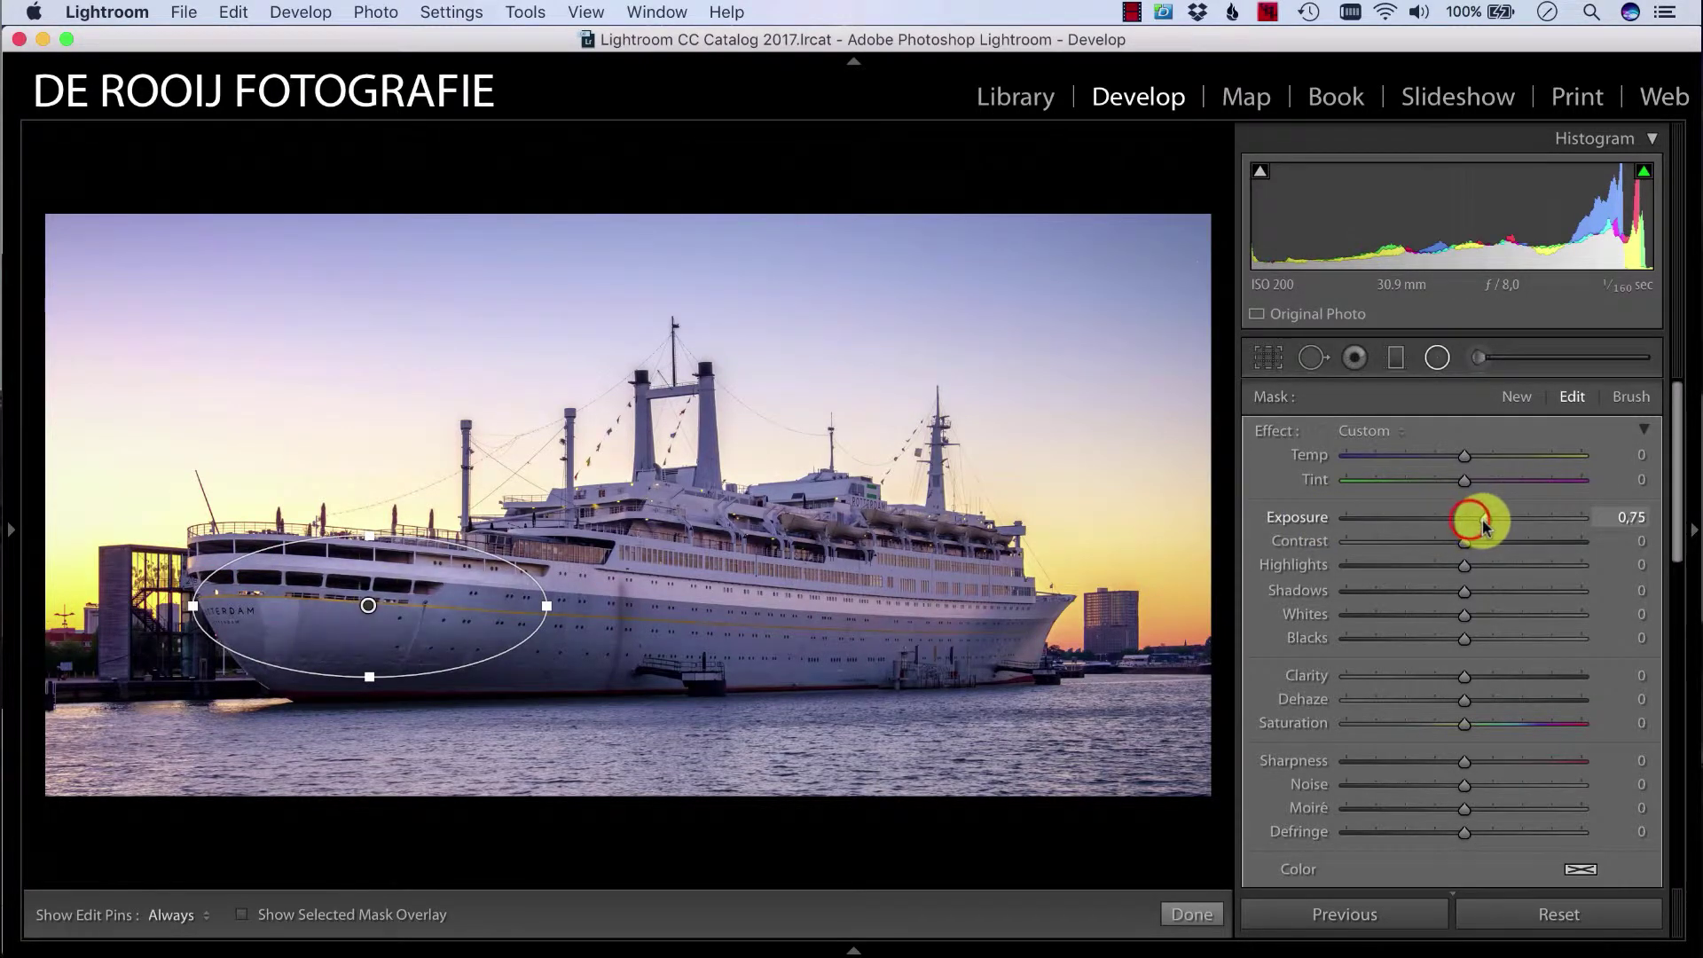
Duplicate the stern's radial filter, place the copy stretched along the ship's upper decks, and set its Exposure to 0,36
{"action": "right_click", "coordinate": [368, 606]}
{"action": "left_click", "coordinate": [410, 614]}
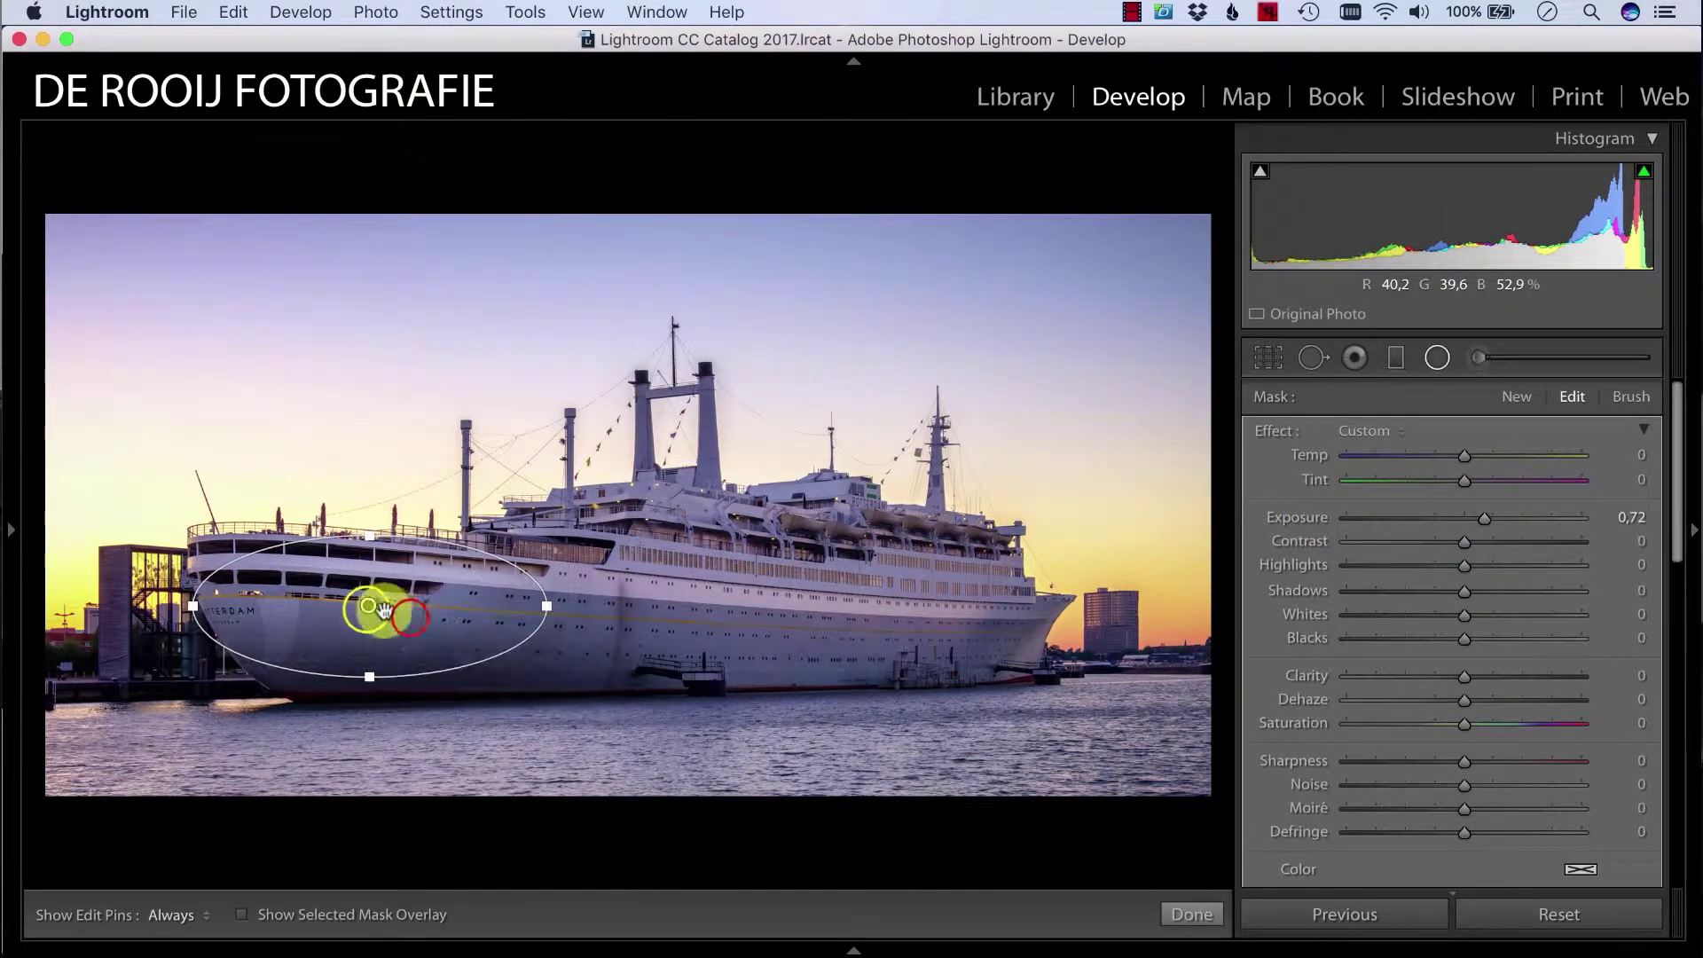
{"action": "left_click_drag", "start_coordinate": [372, 610], "coordinate": [862, 580]}
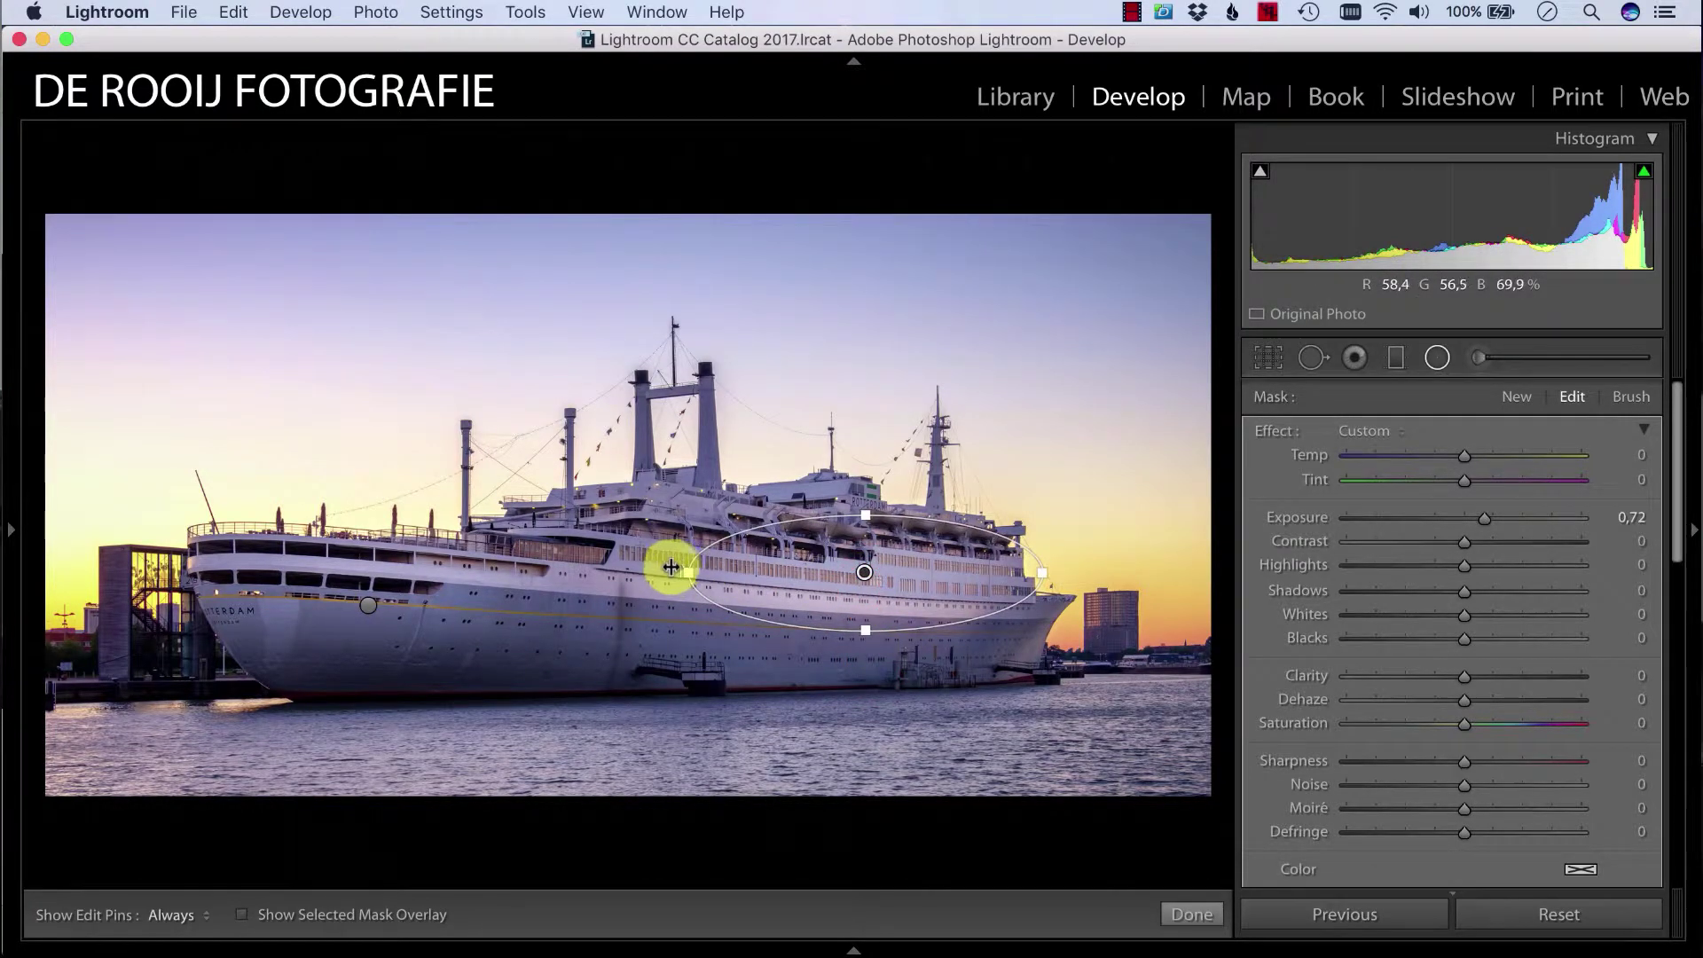
{"action": "left_click_drag", "start_coordinate": [672, 559], "coordinate": [597, 553]}
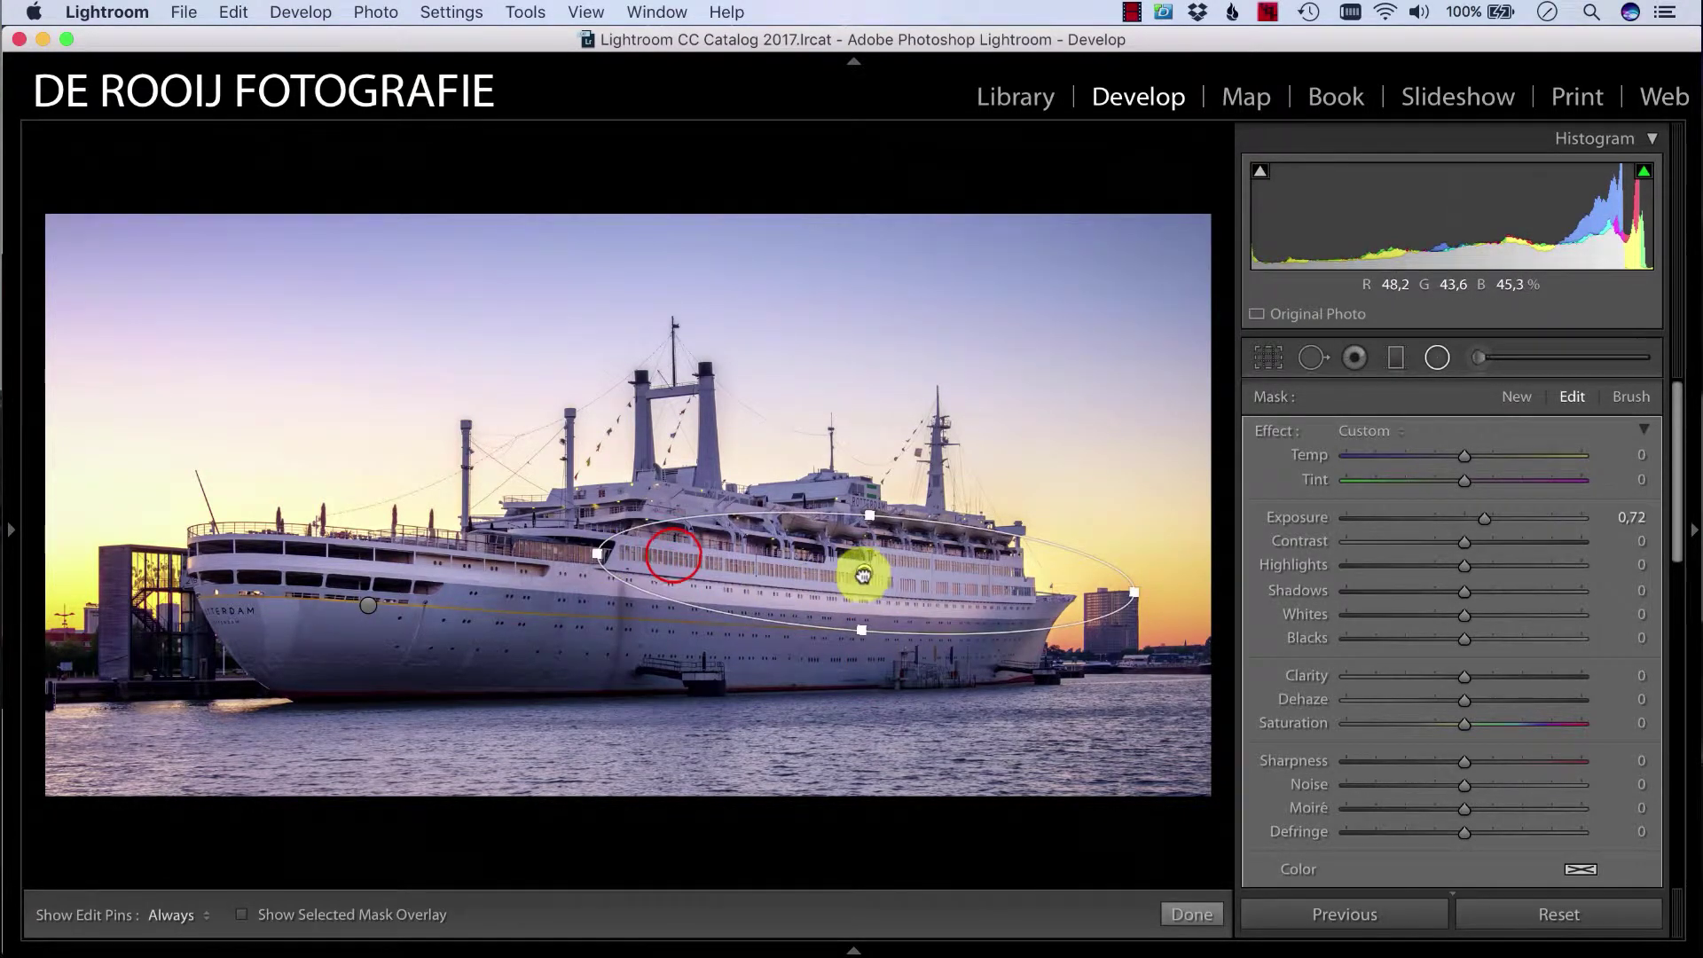
{"action": "left_click_drag", "start_coordinate": [863, 575], "coordinate": [773, 561]}
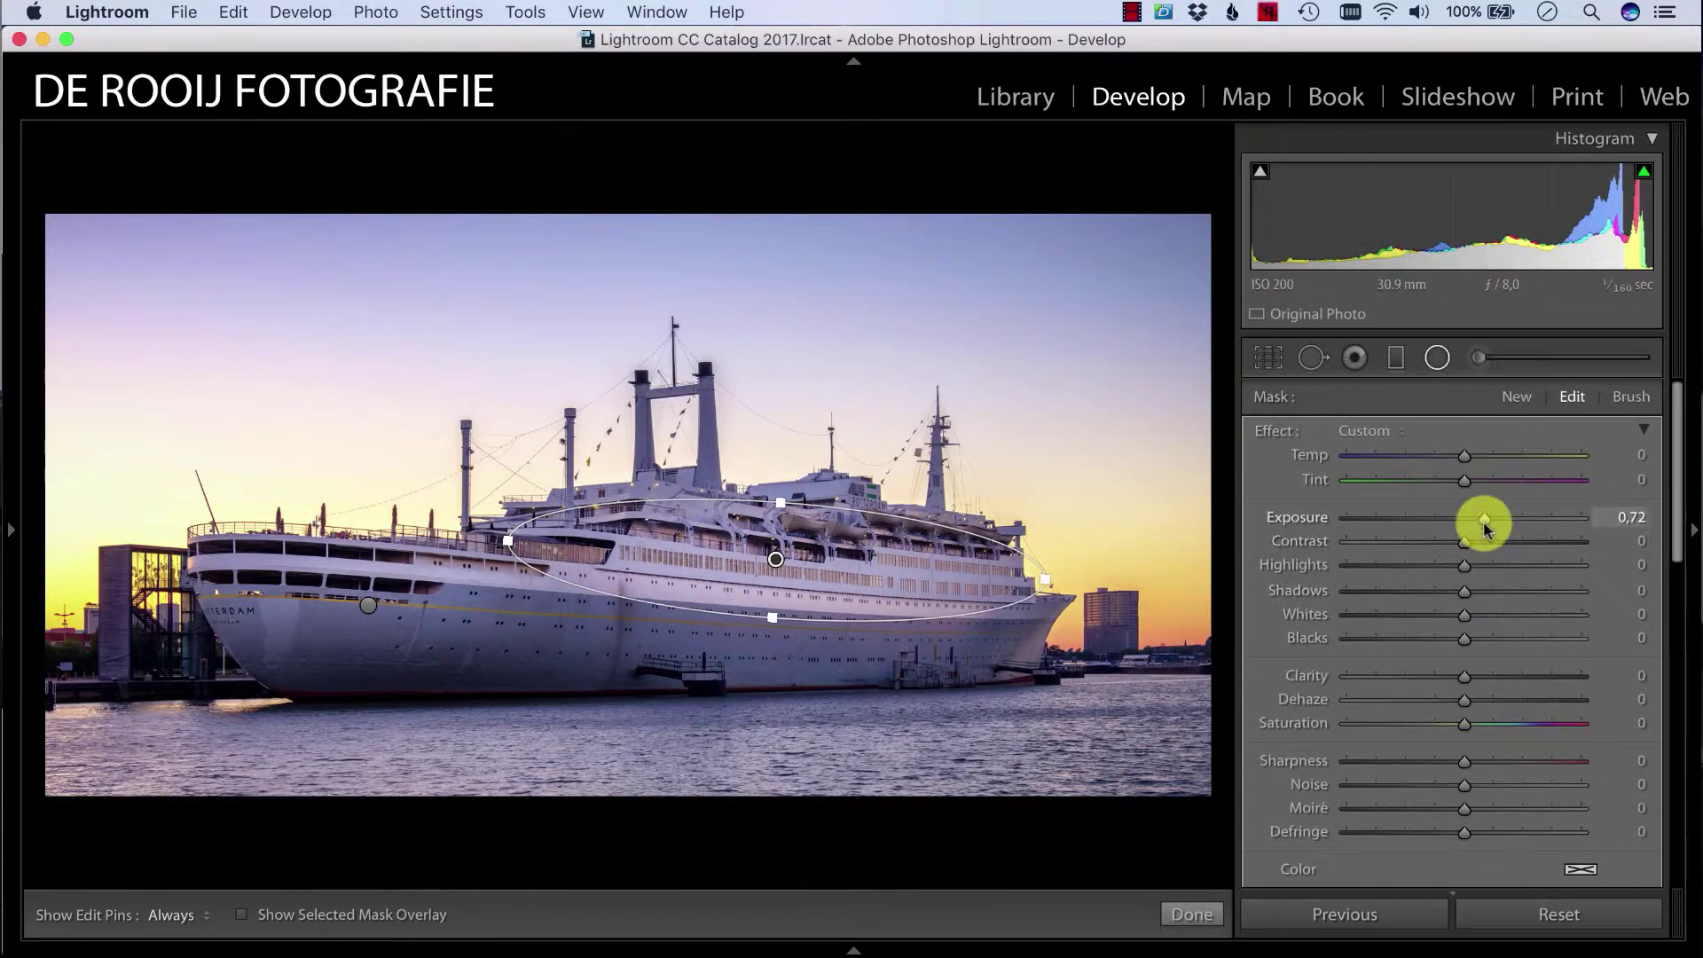
{"action": "left_click_drag", "start_coordinate": [1485, 528], "coordinate": [1476, 530]}
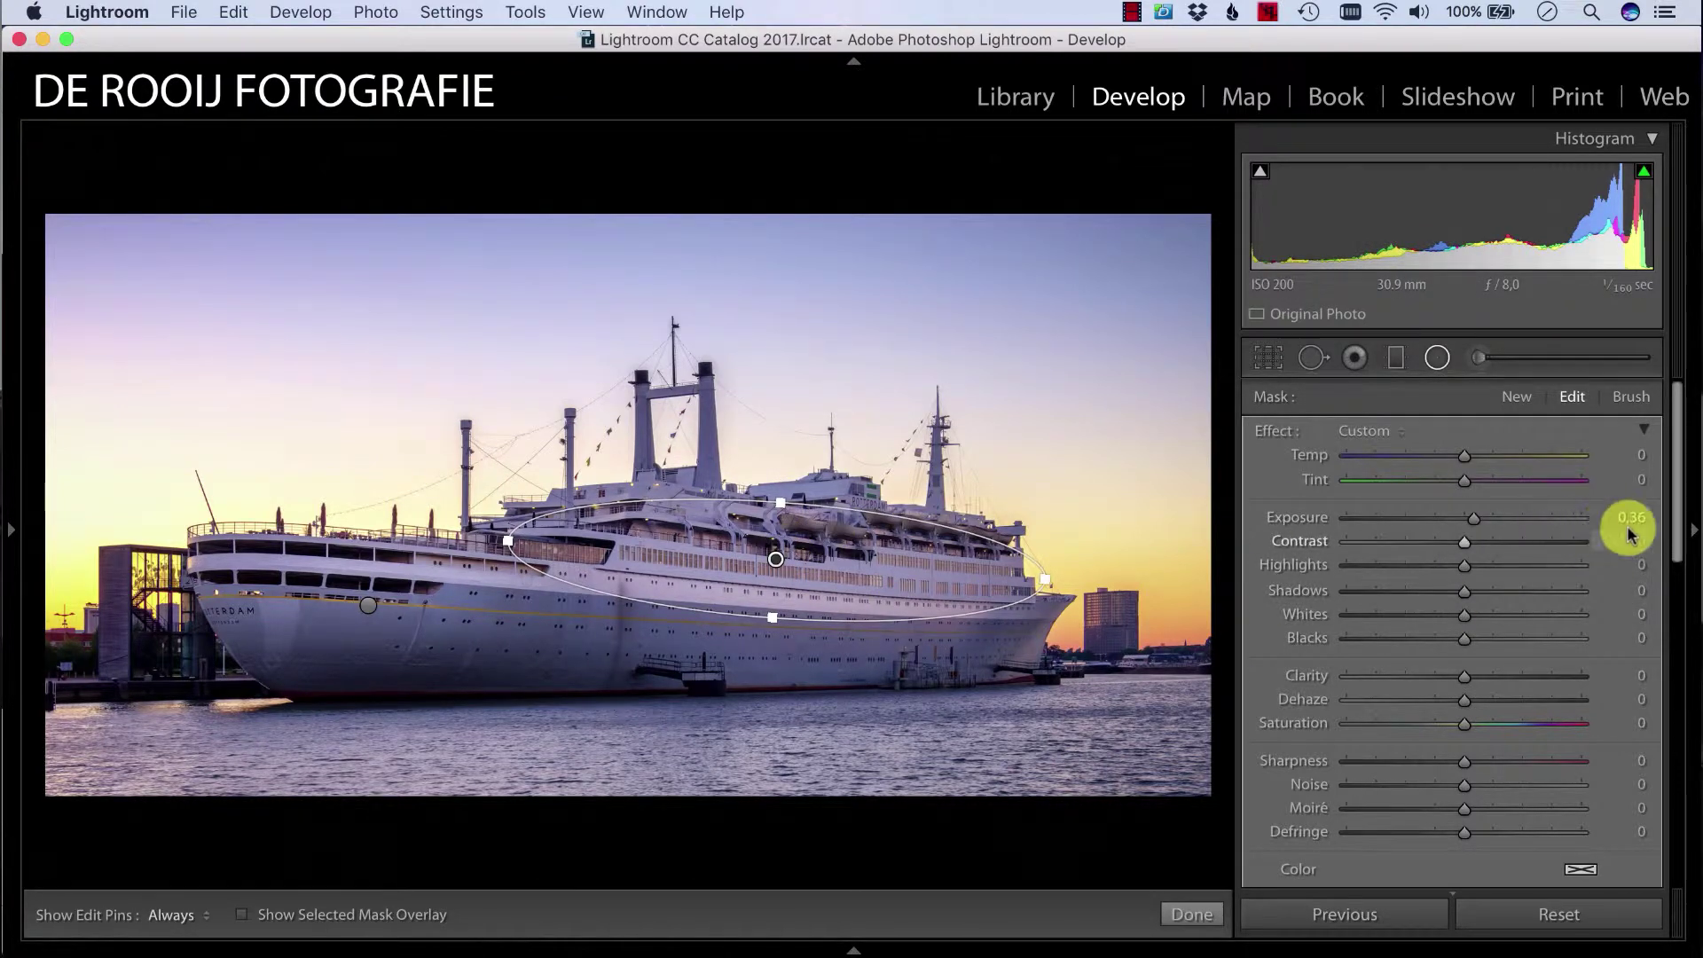
Duplicate the upper-deck radial filter, place the copy over the lower hull amidships, and finish the radial filter edits
{"action": "left_click_drag", "start_coordinate": [772, 560], "coordinate": [690, 633]}
{"action": "right_click", "coordinate": [768, 552]}
{"action": "left_click", "coordinate": [802, 565]}
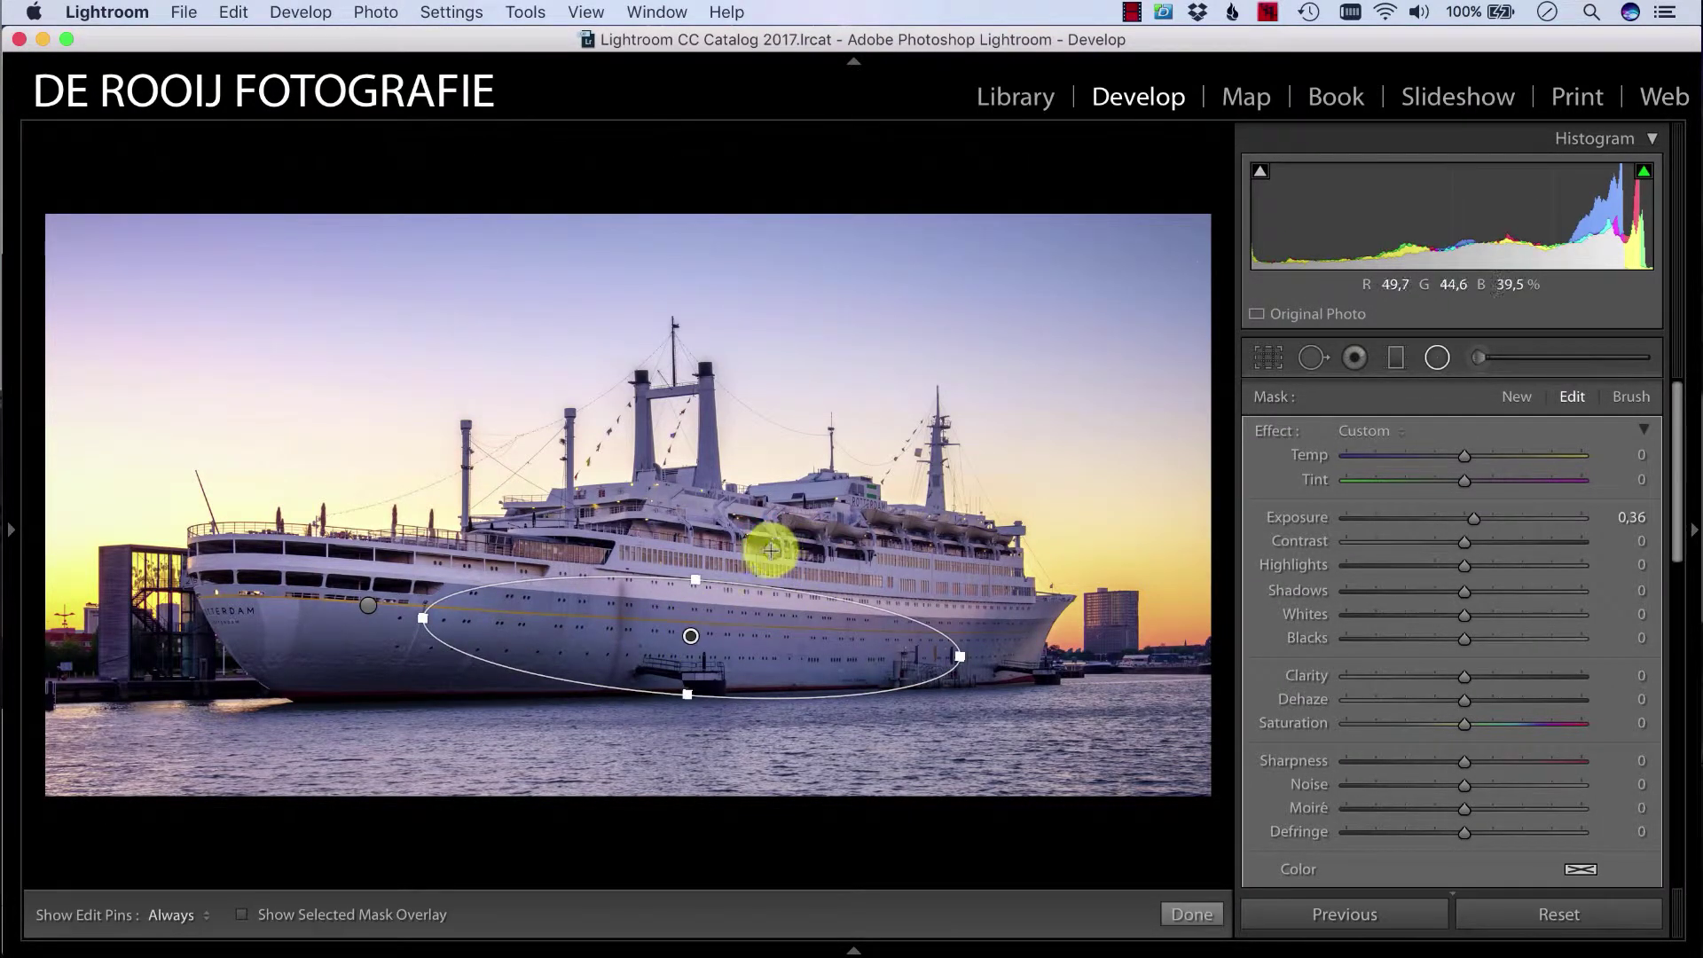
{"action": "left_click", "coordinate": [1191, 914]}
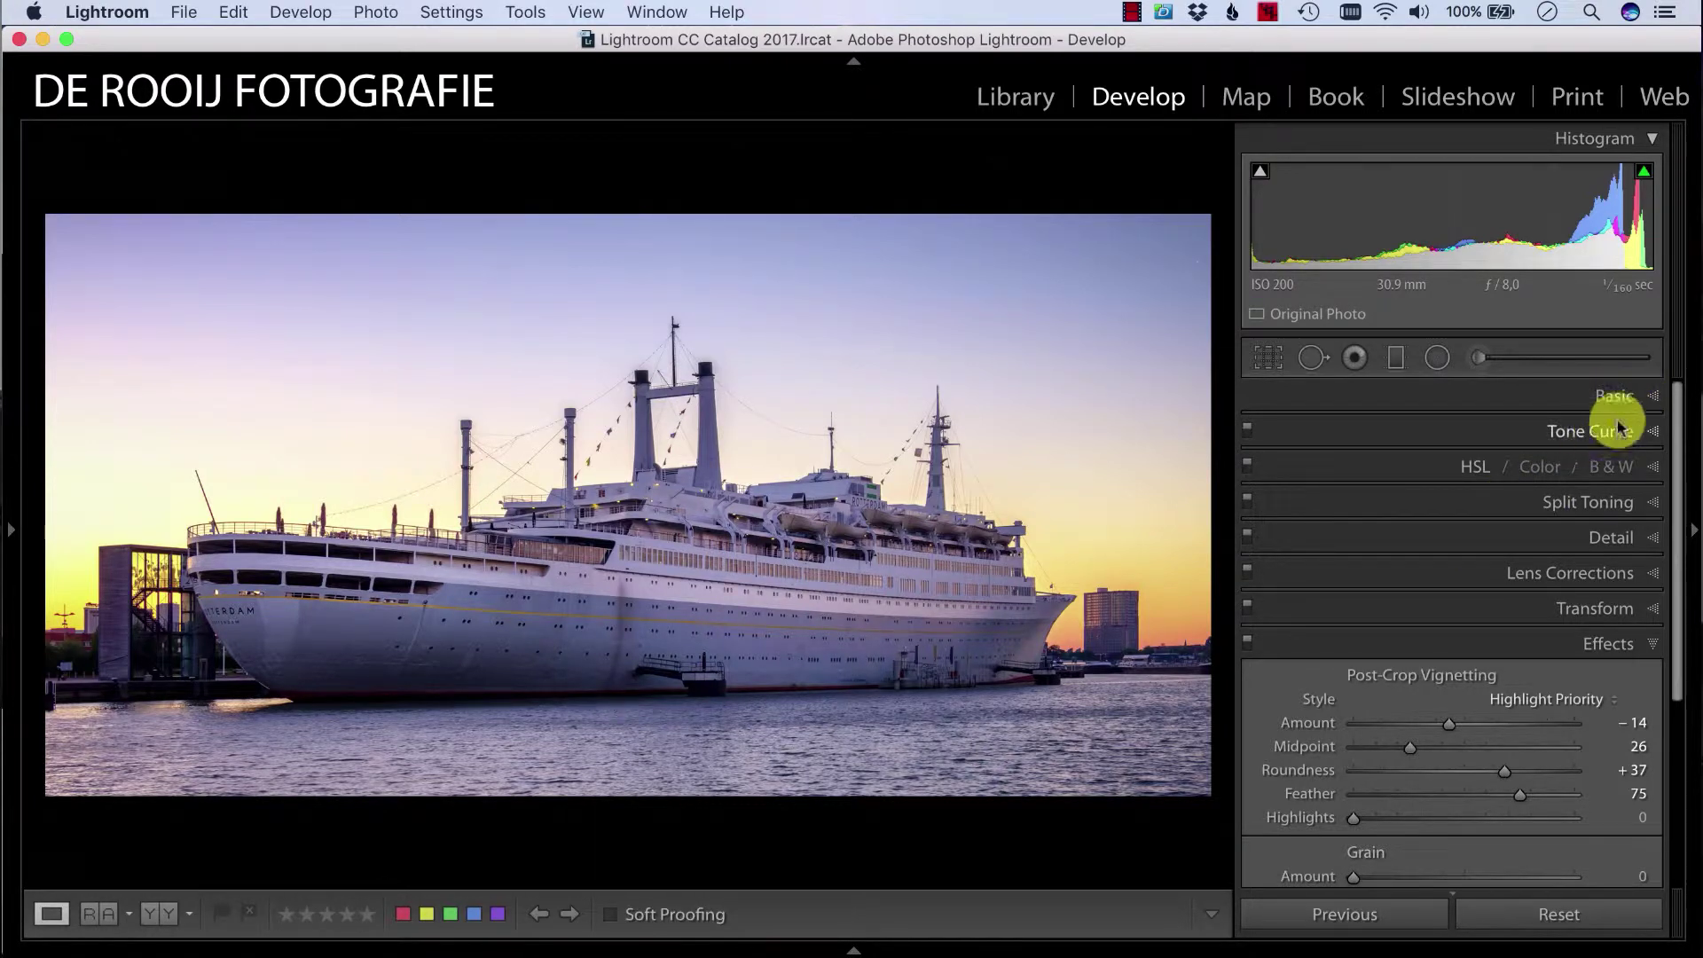
{"action": "left_click", "coordinate": [378, 15]}
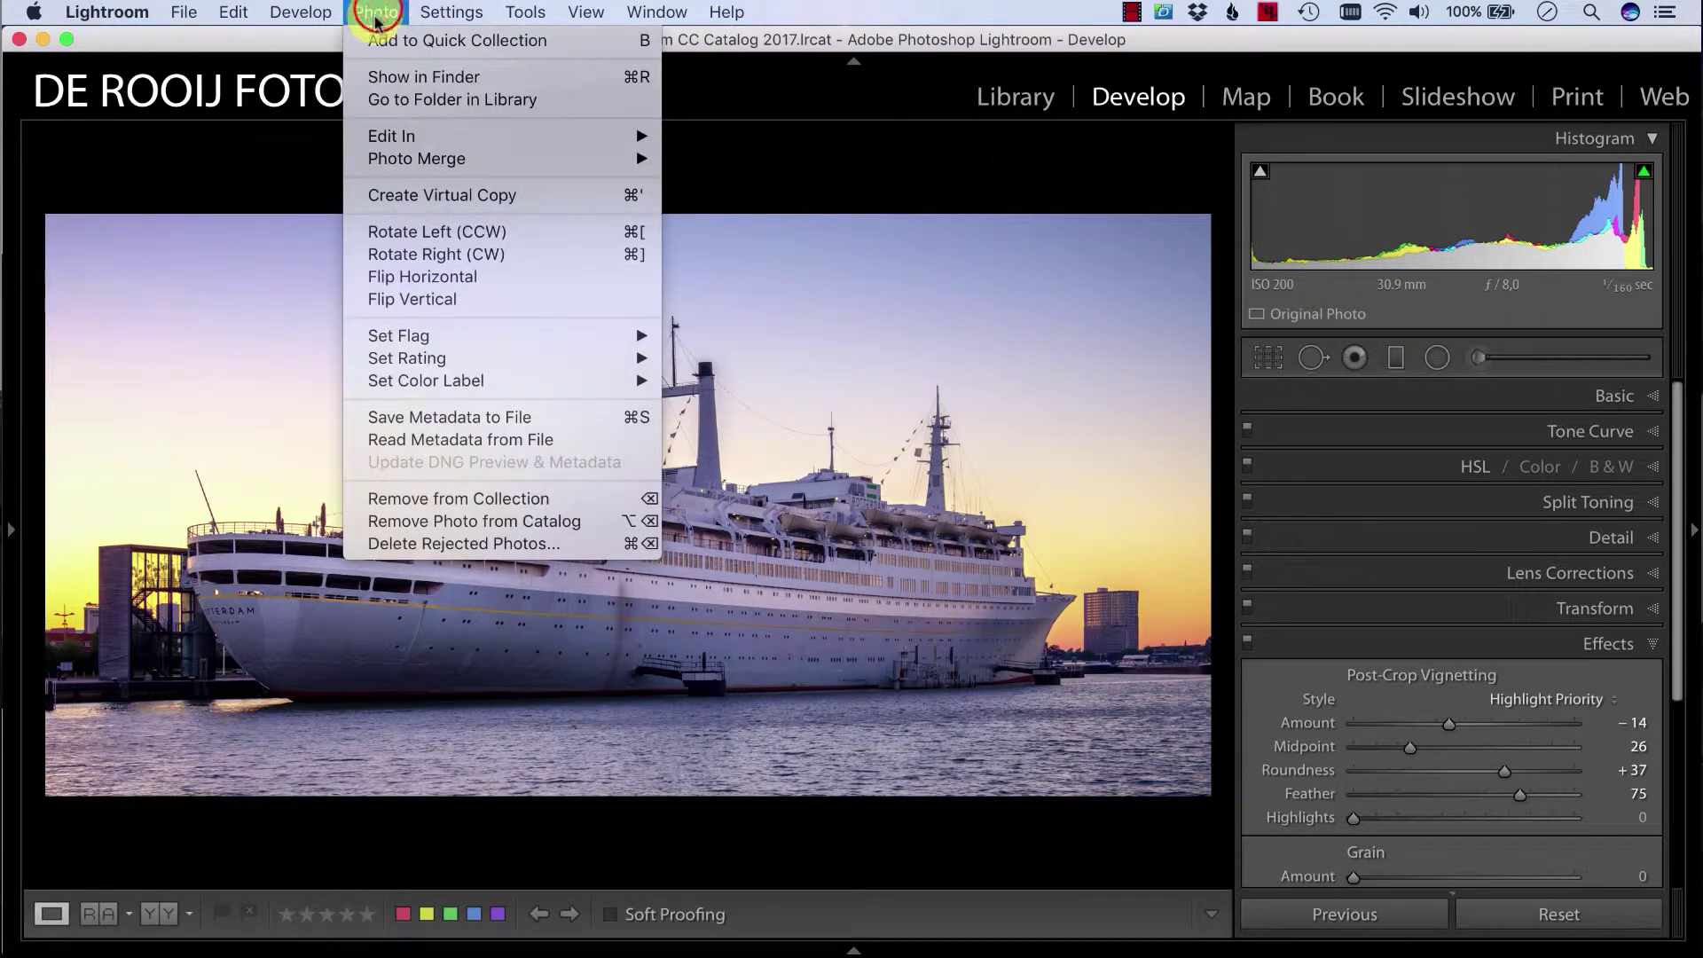
{"action": "mouse_move", "coordinate": [435, 158]}
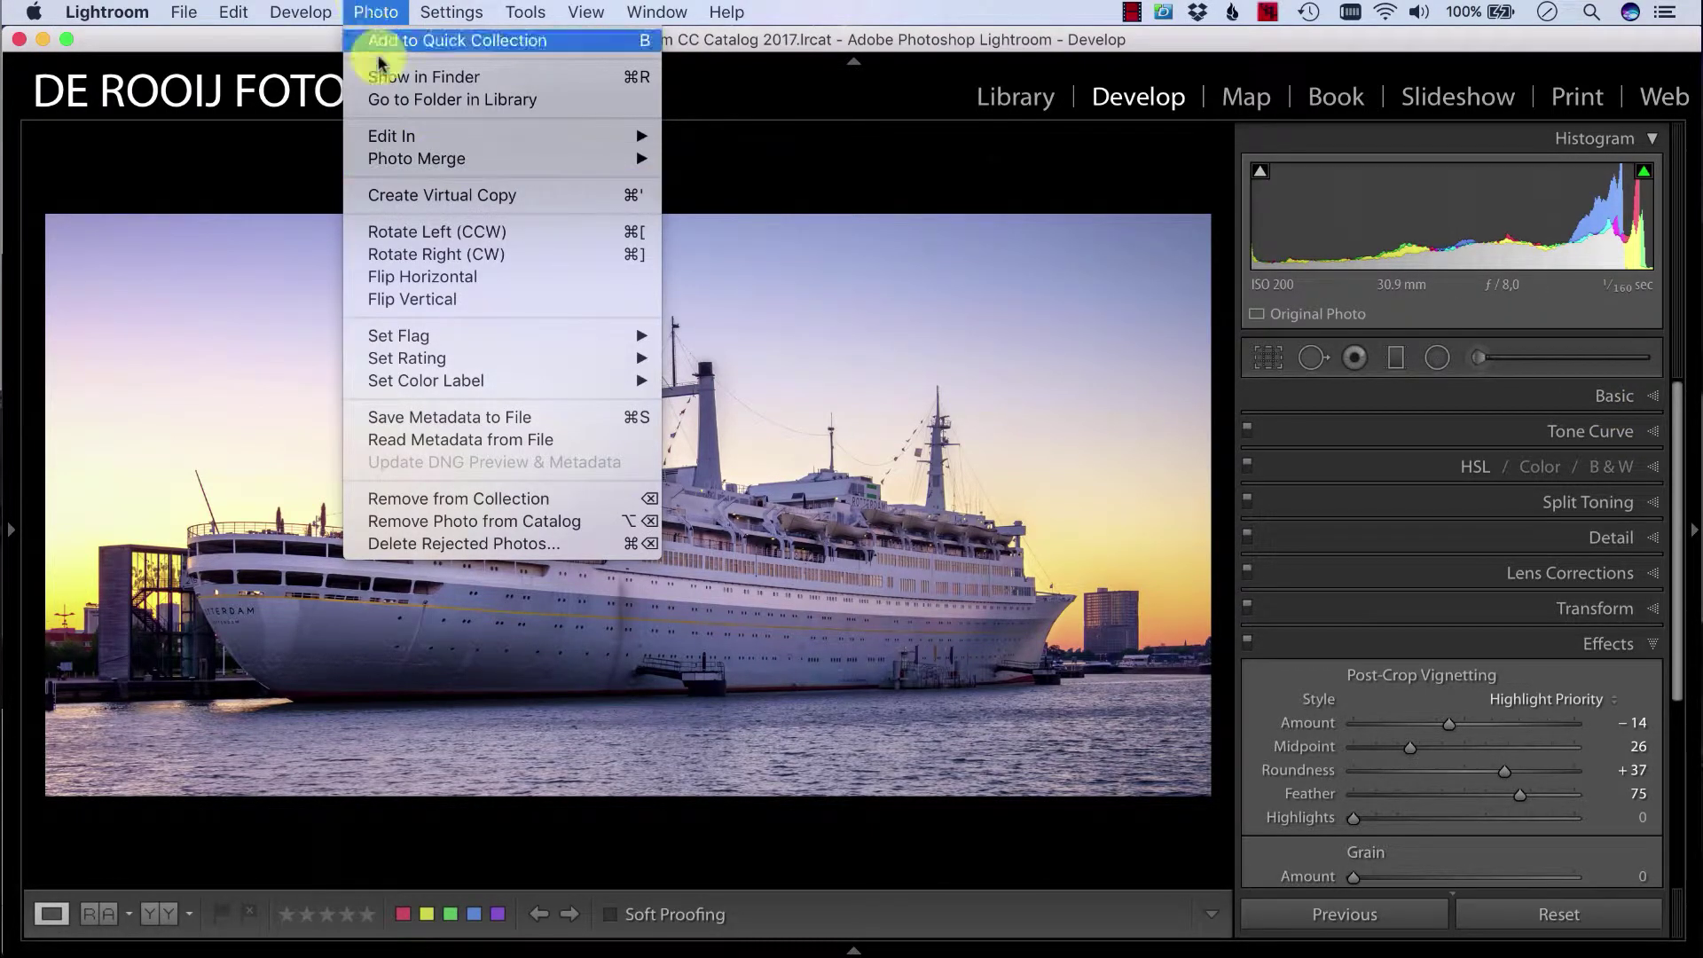
{"action": "left_click", "coordinate": [378, 12]}
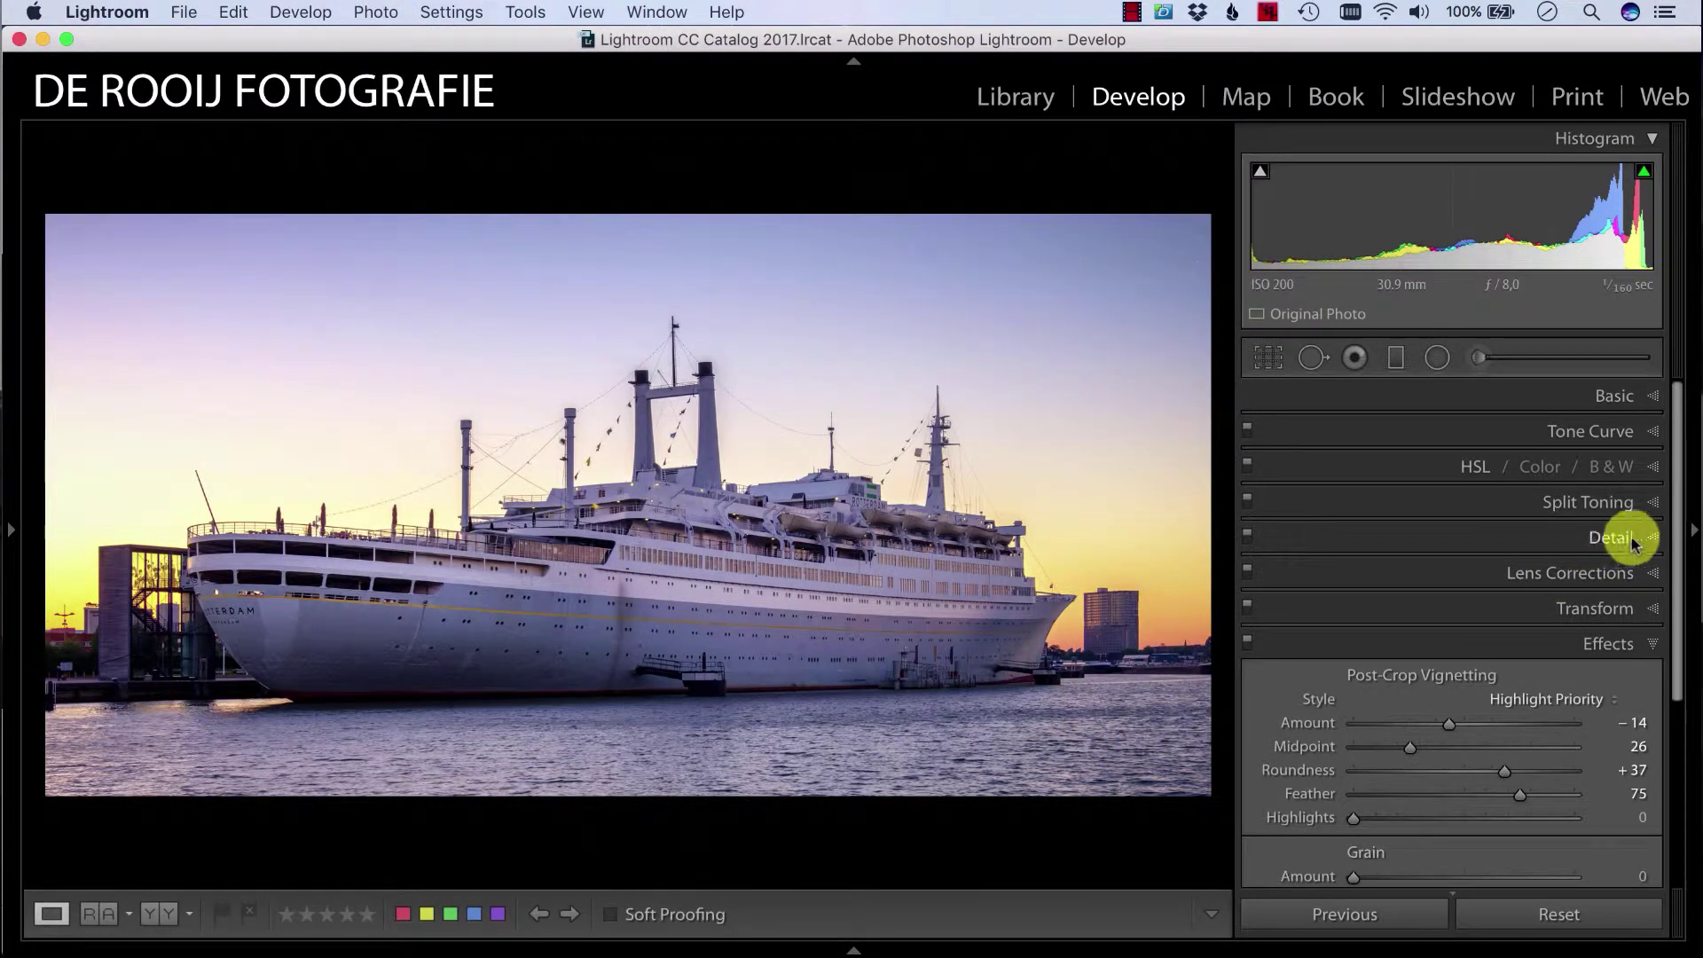
{"action": "scroll", "coordinate": [1672, 503], "scroll_direction": "down", "scroll_amount": 5}
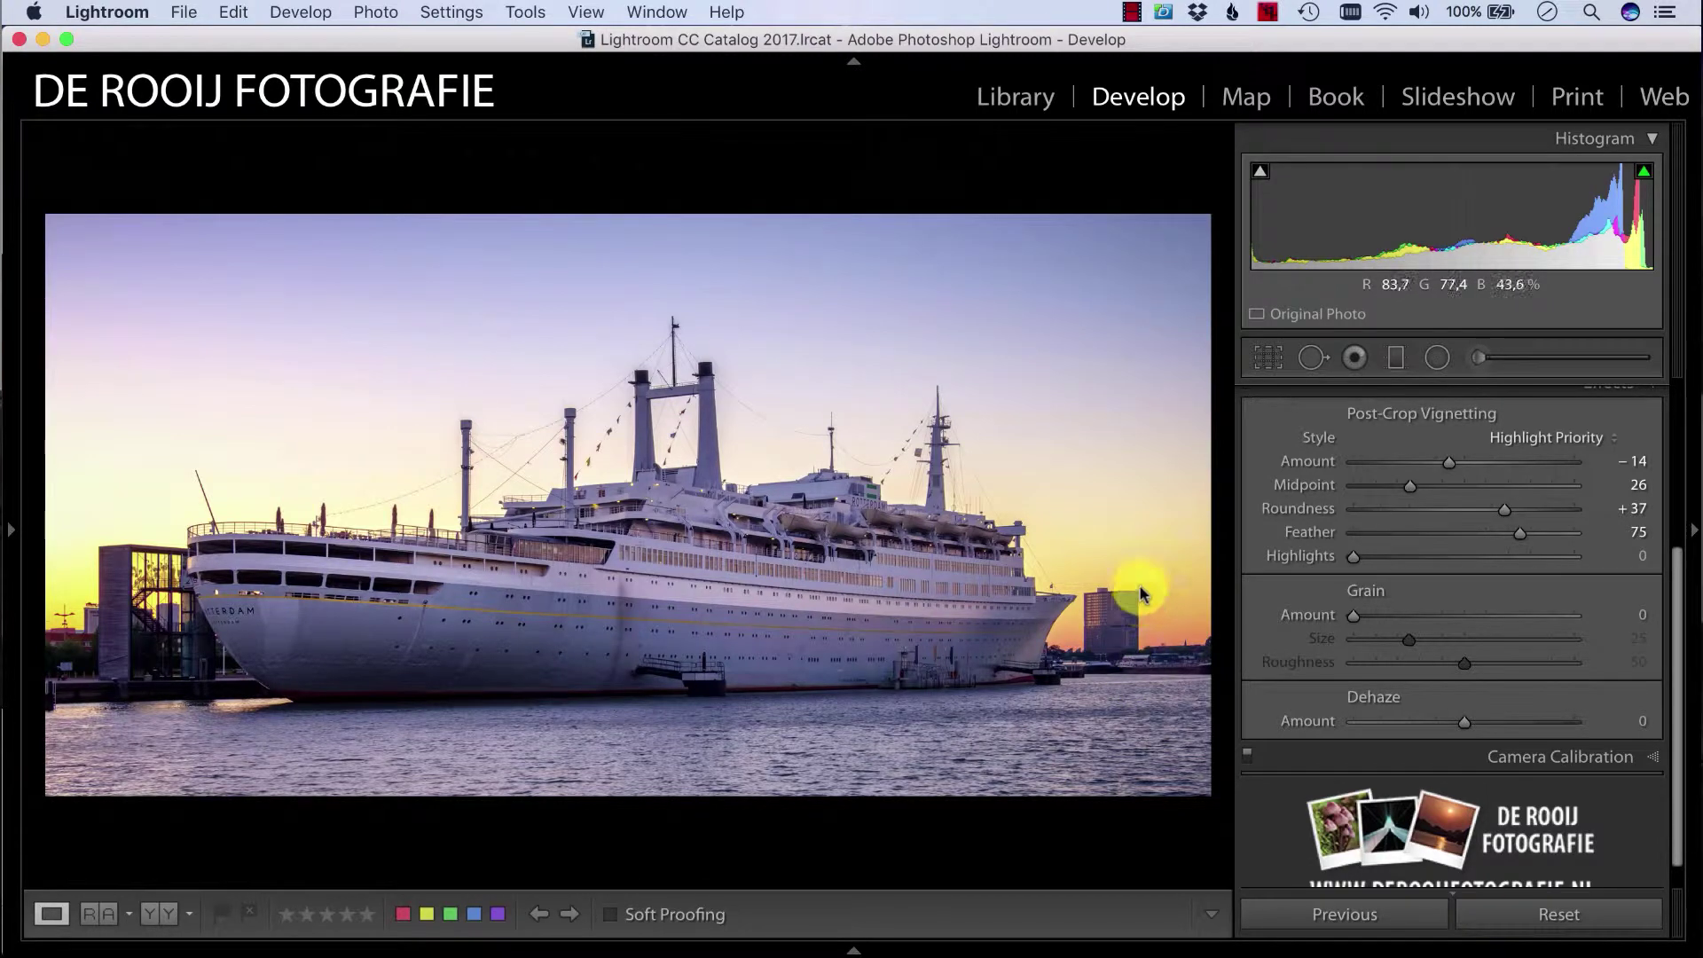
{"action": "left_click_drag", "start_coordinate": [1665, 578], "coordinate": [1673, 520]}
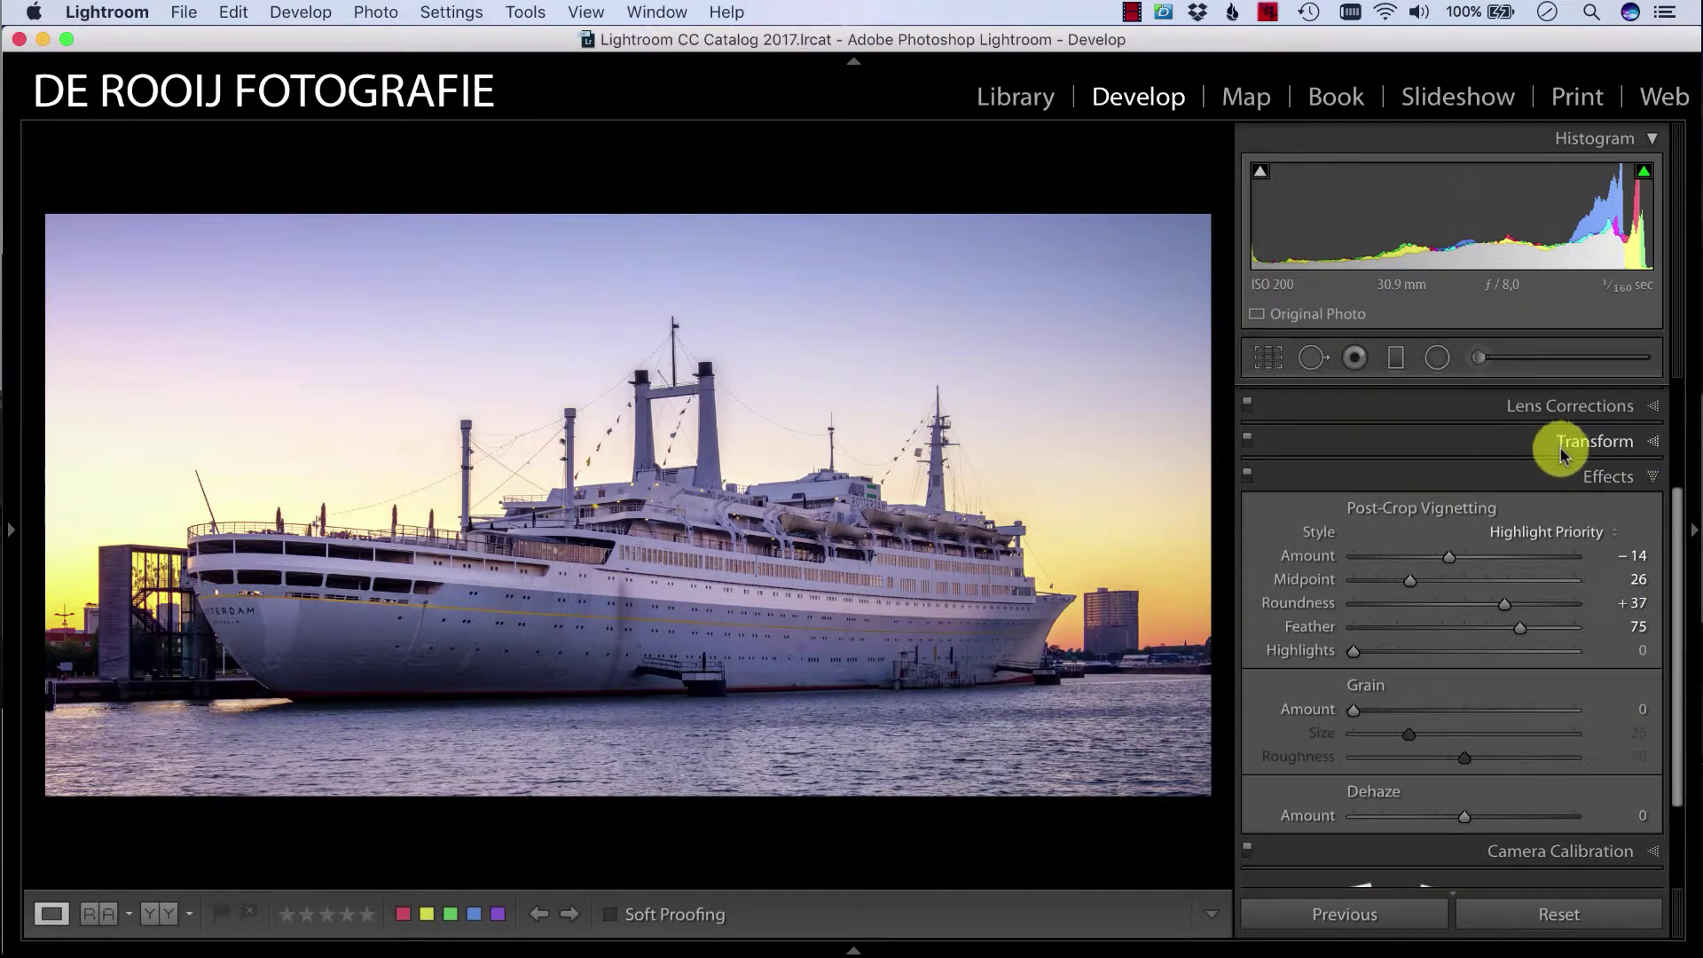